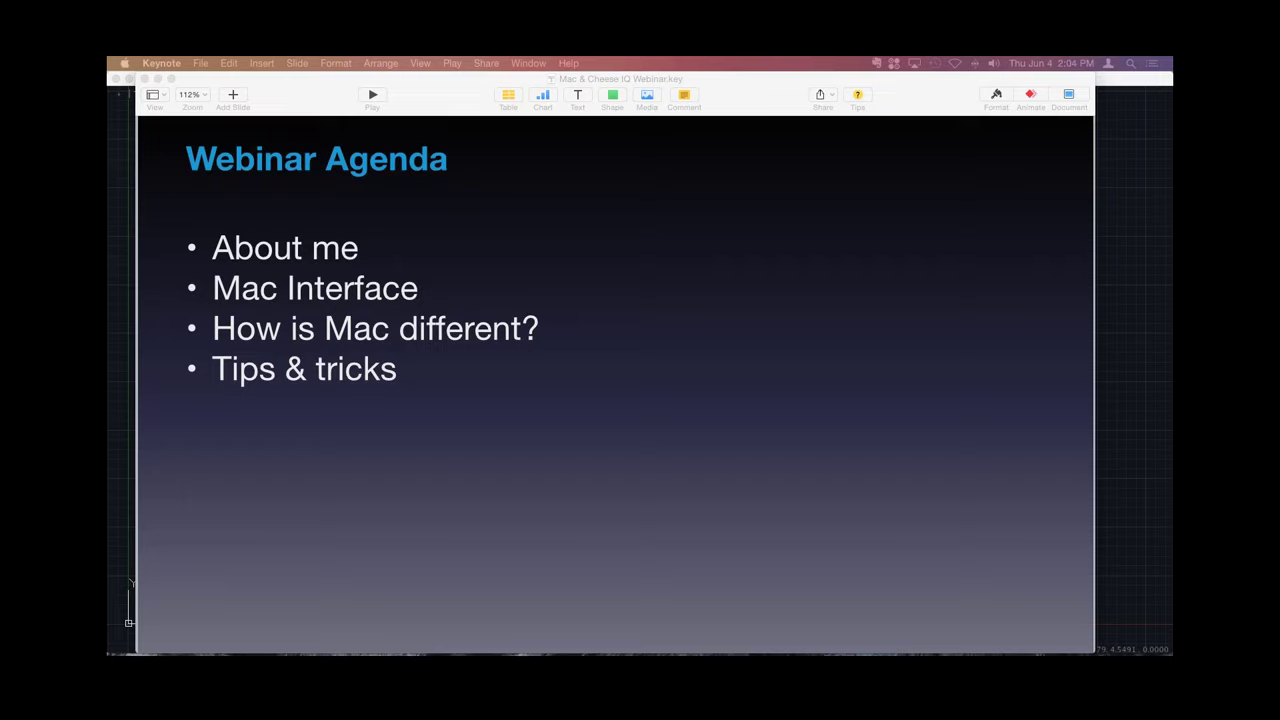
Play the webinar deck as a full-screen Keynote slideshow.
key(alt+super+p)
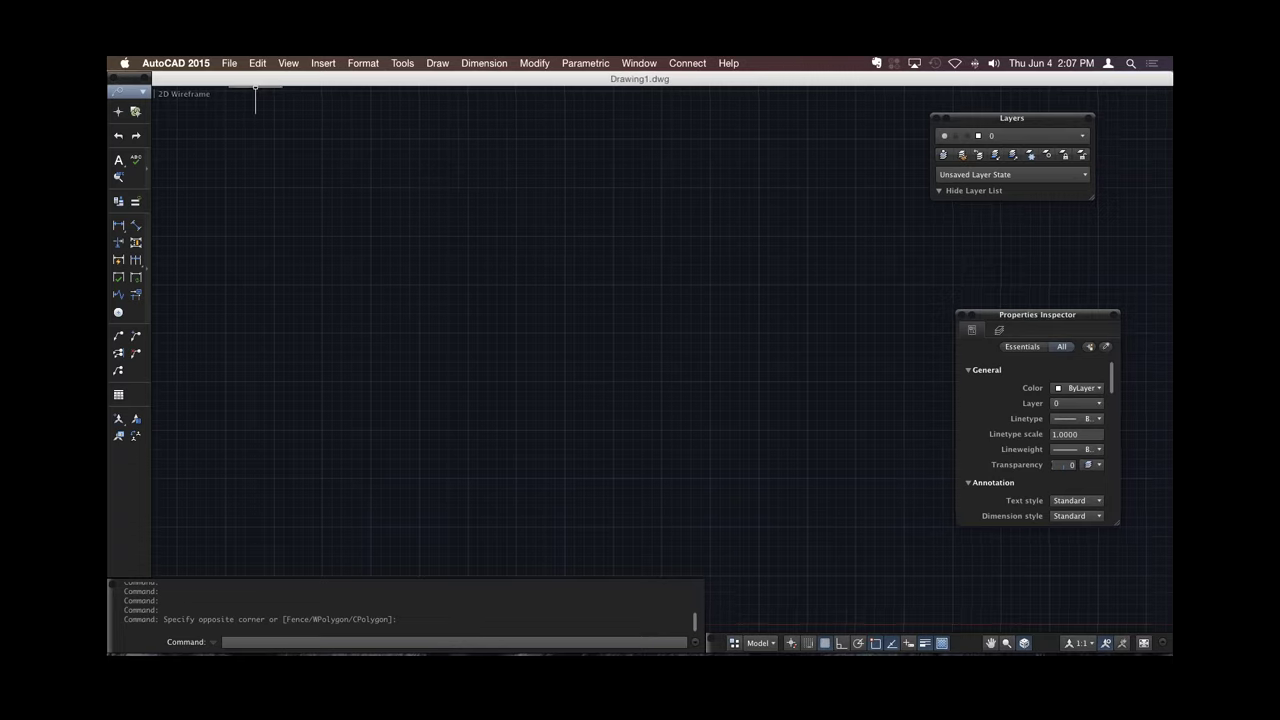
Restore and re-maximize the drawing window, then dock the Layers palette and Properties Inspector on the right.
double_click(255, 79)
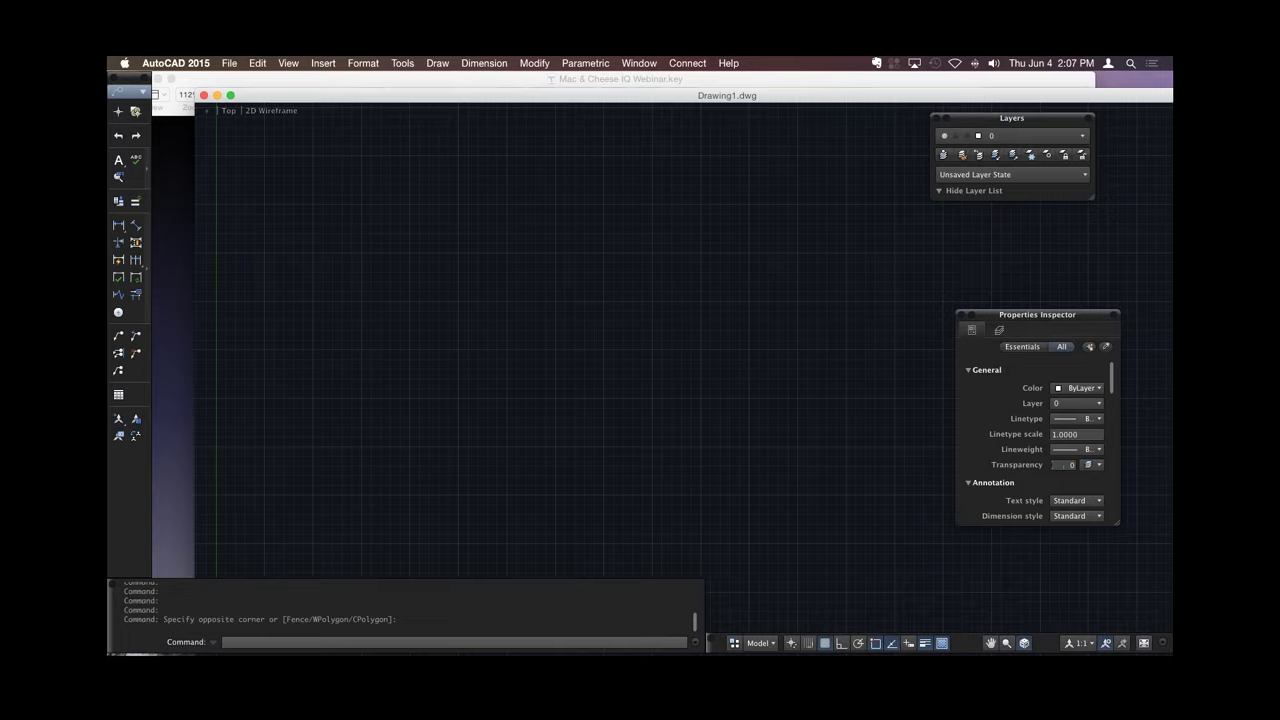
double_click(280, 95)
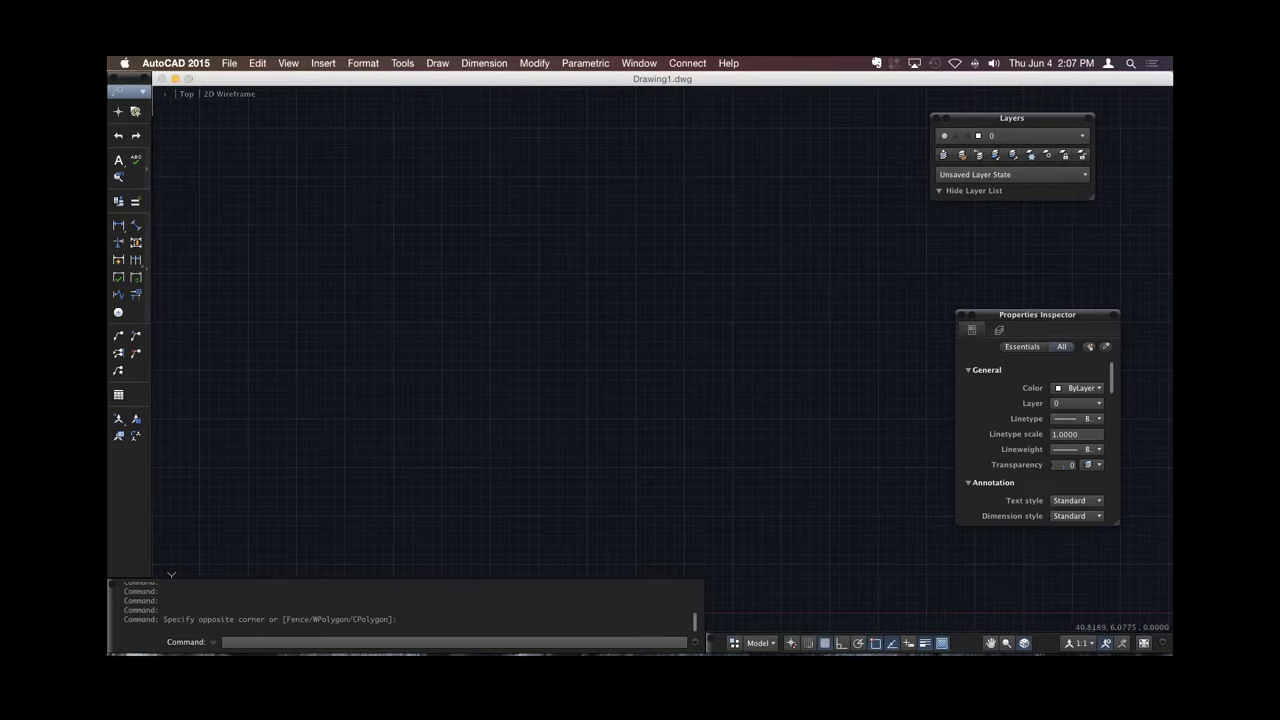
drag(1030, 118, 1042, 130)
drag(1037, 314, 1052, 261)
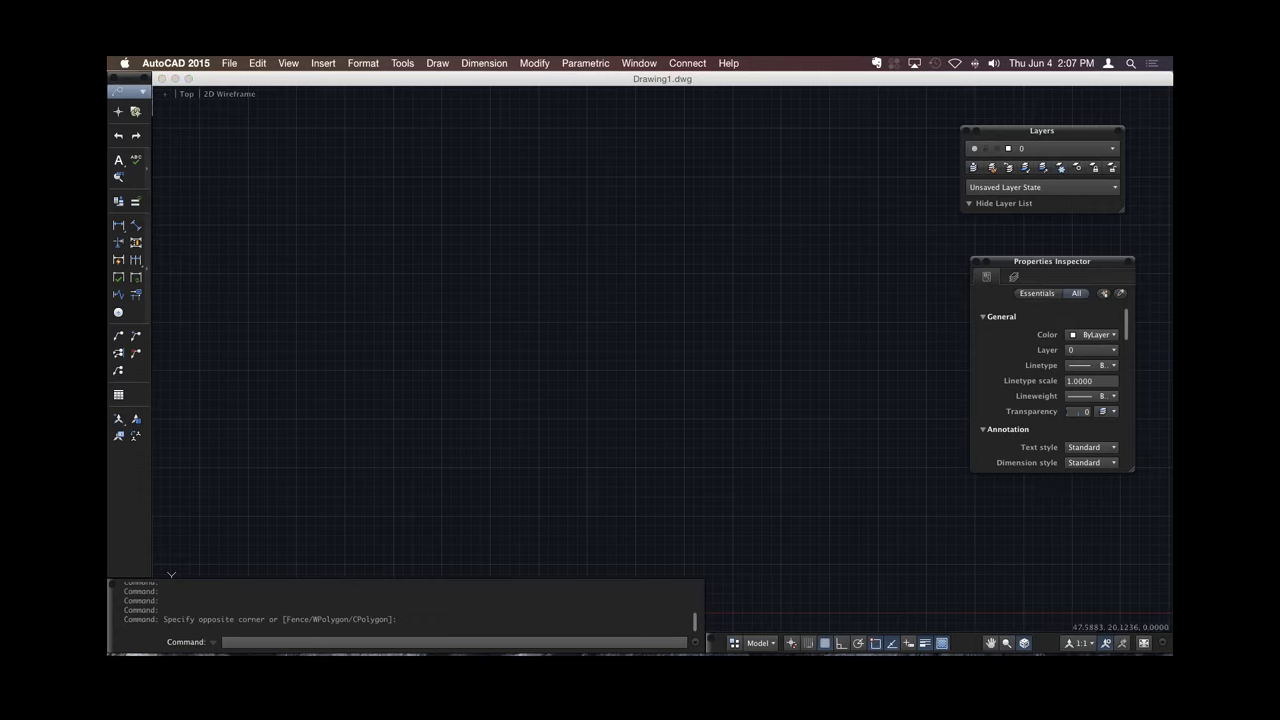
drag(1042, 130, 1092, 77)
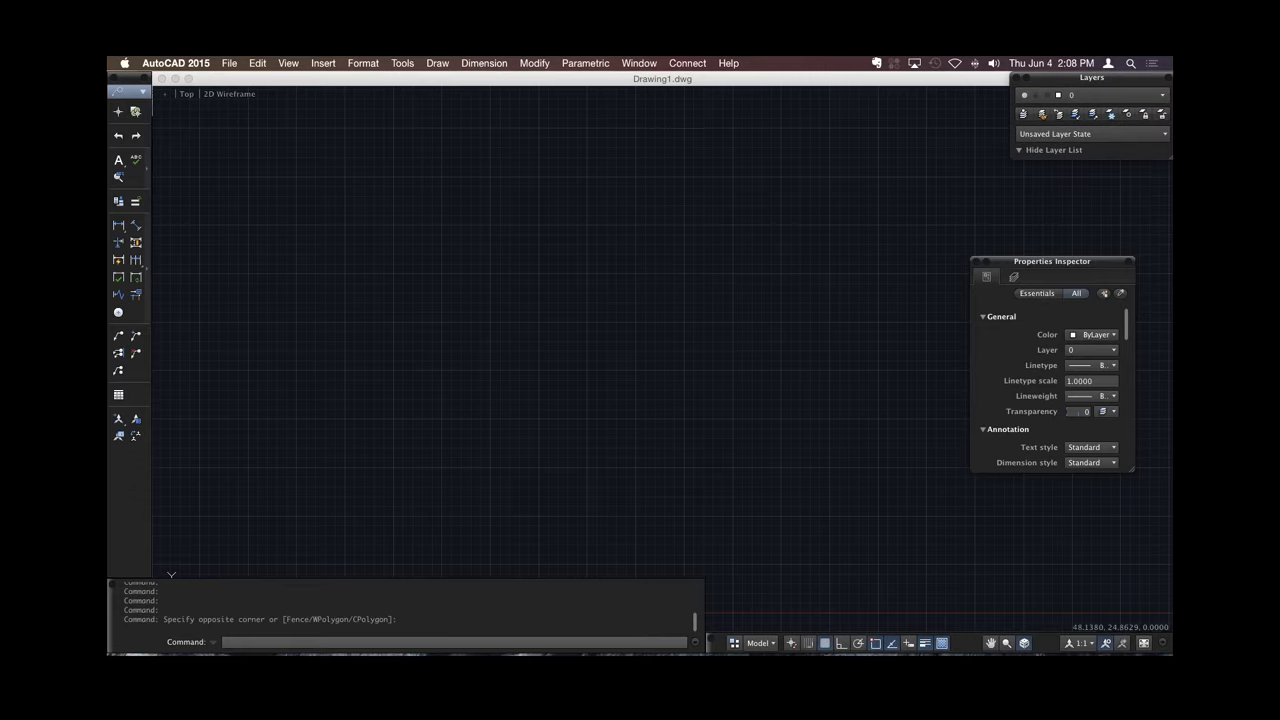
drag(1052, 261, 1095, 183)
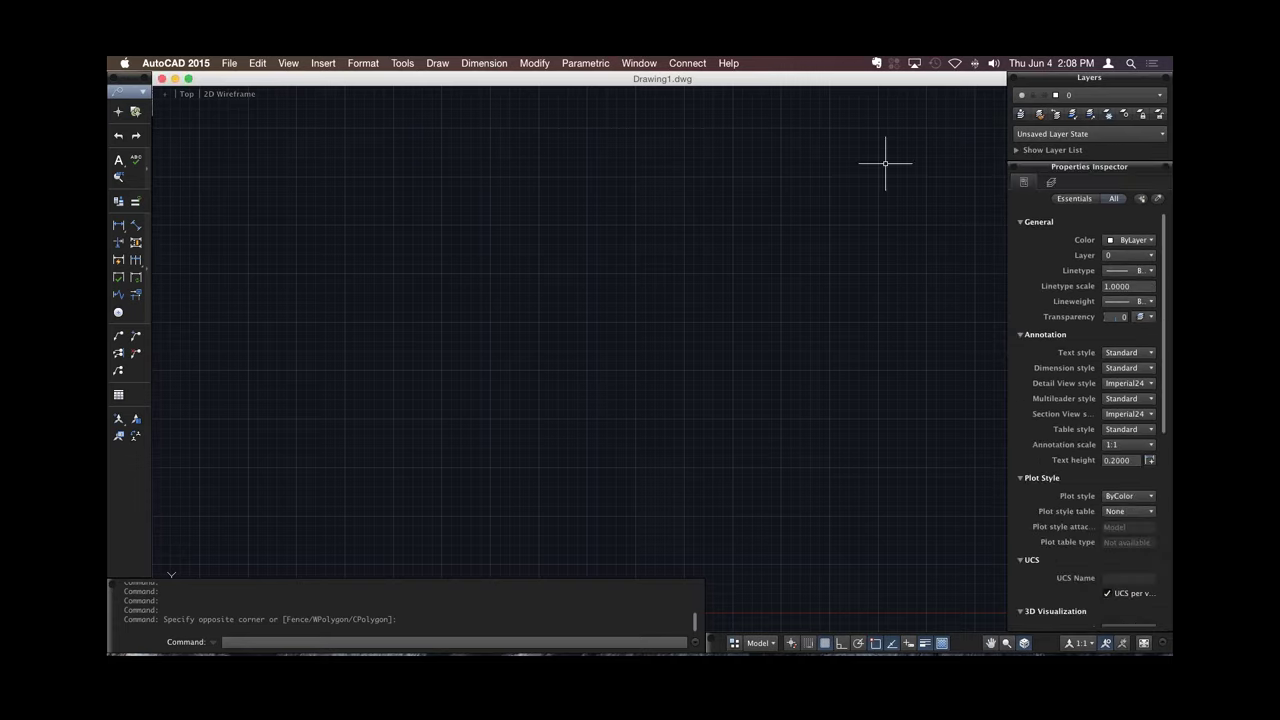
Switch to the Drafting tool set and add a radius-6 circle right of the line's tip.
click(128, 91)
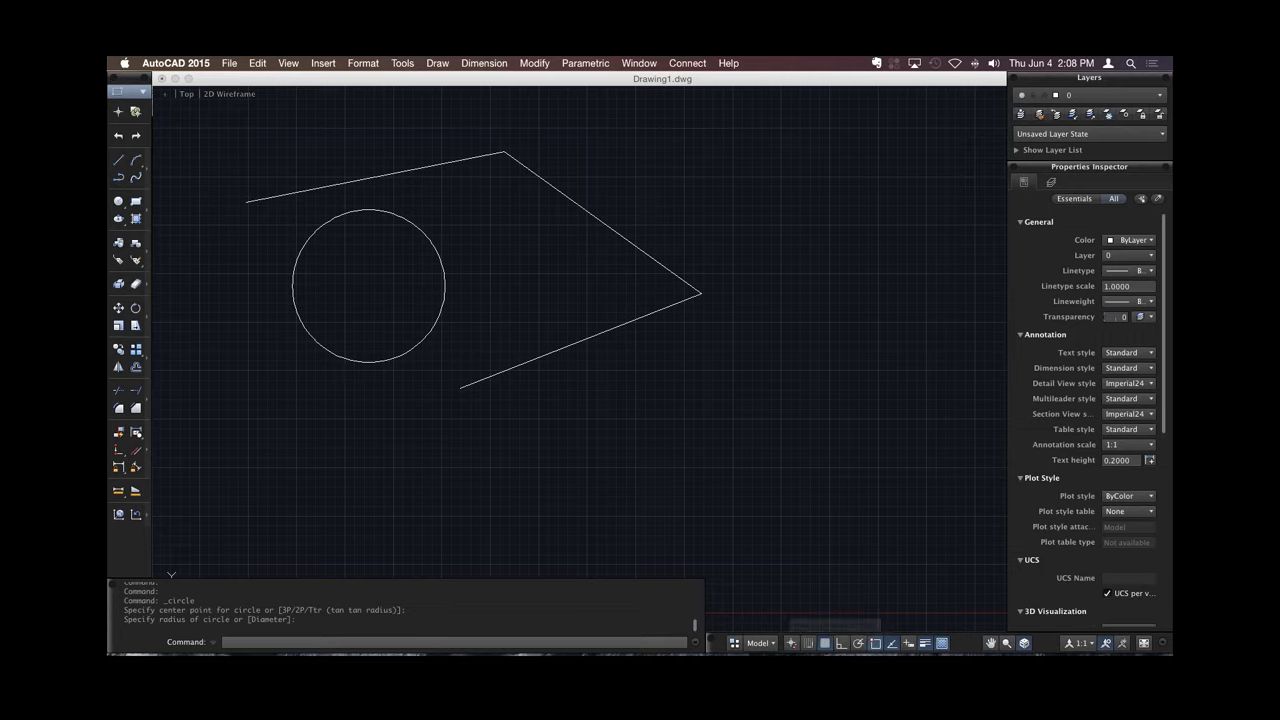
click(118, 201)
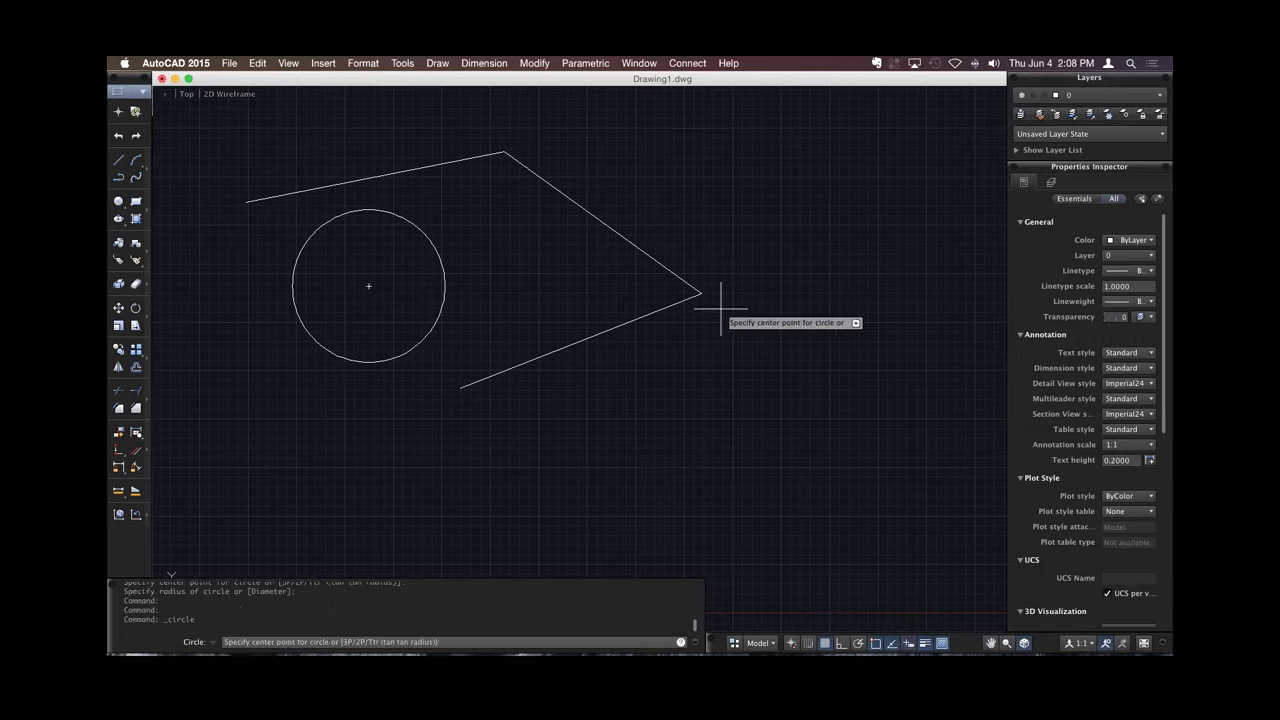
click(768, 308)
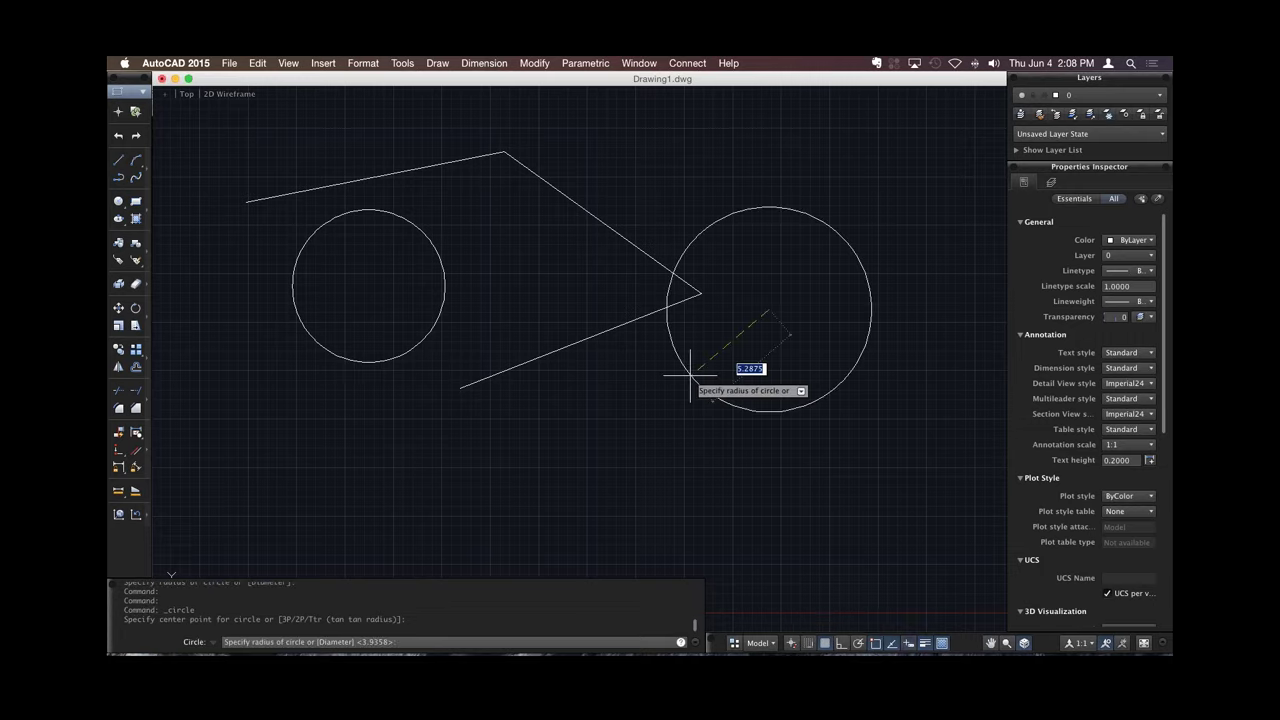
text(6)
key(Return)
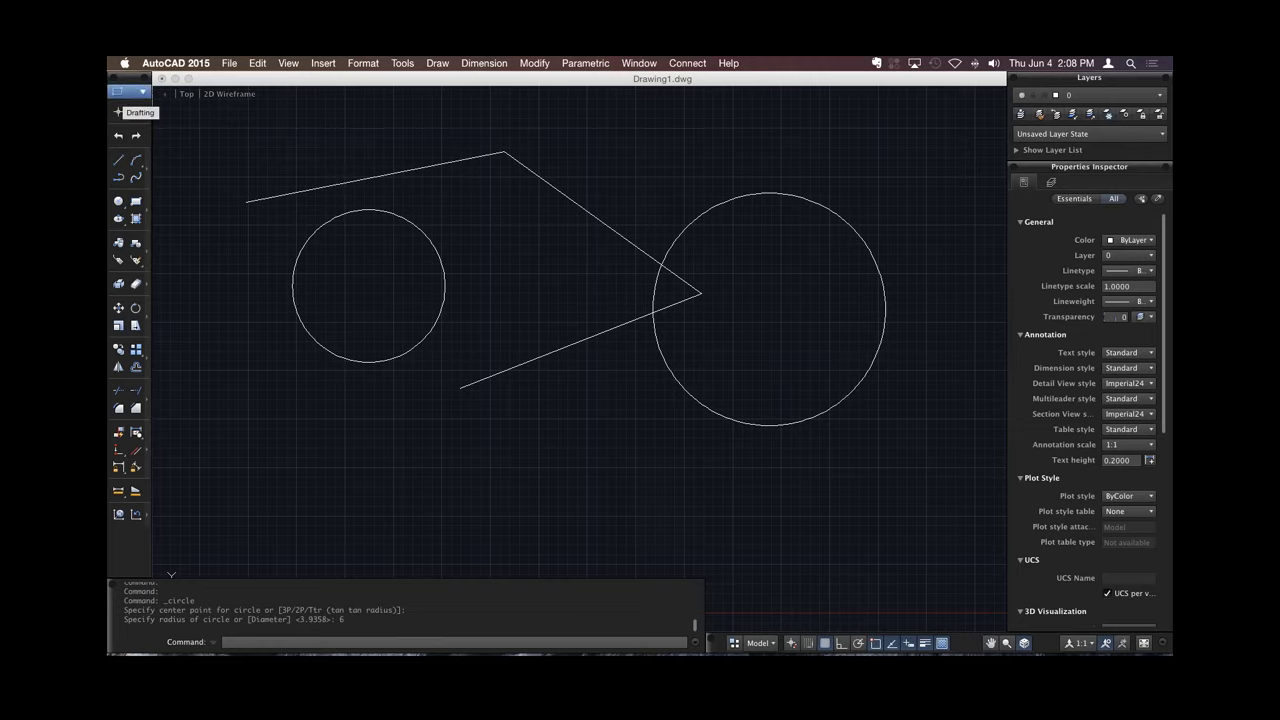
Browse the Tools, Draw and Dimension menus, then choose the Annotation tool set.
click(128, 112)
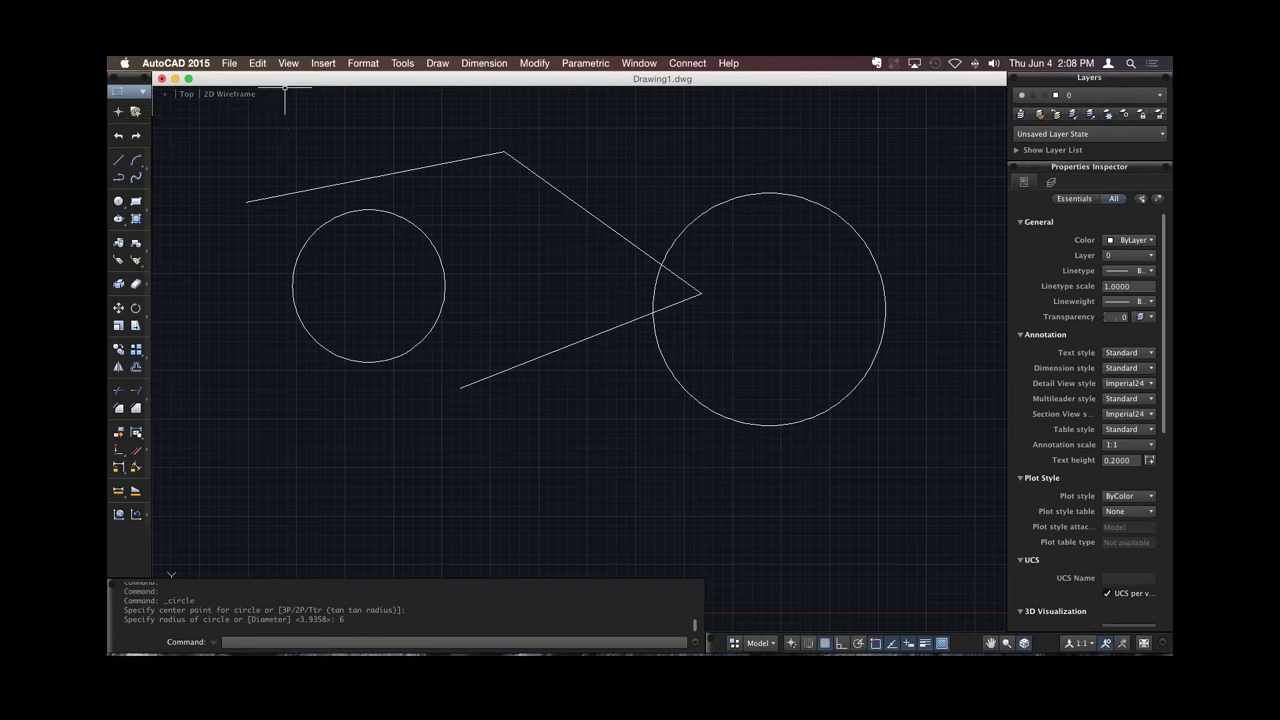
click(402, 63)
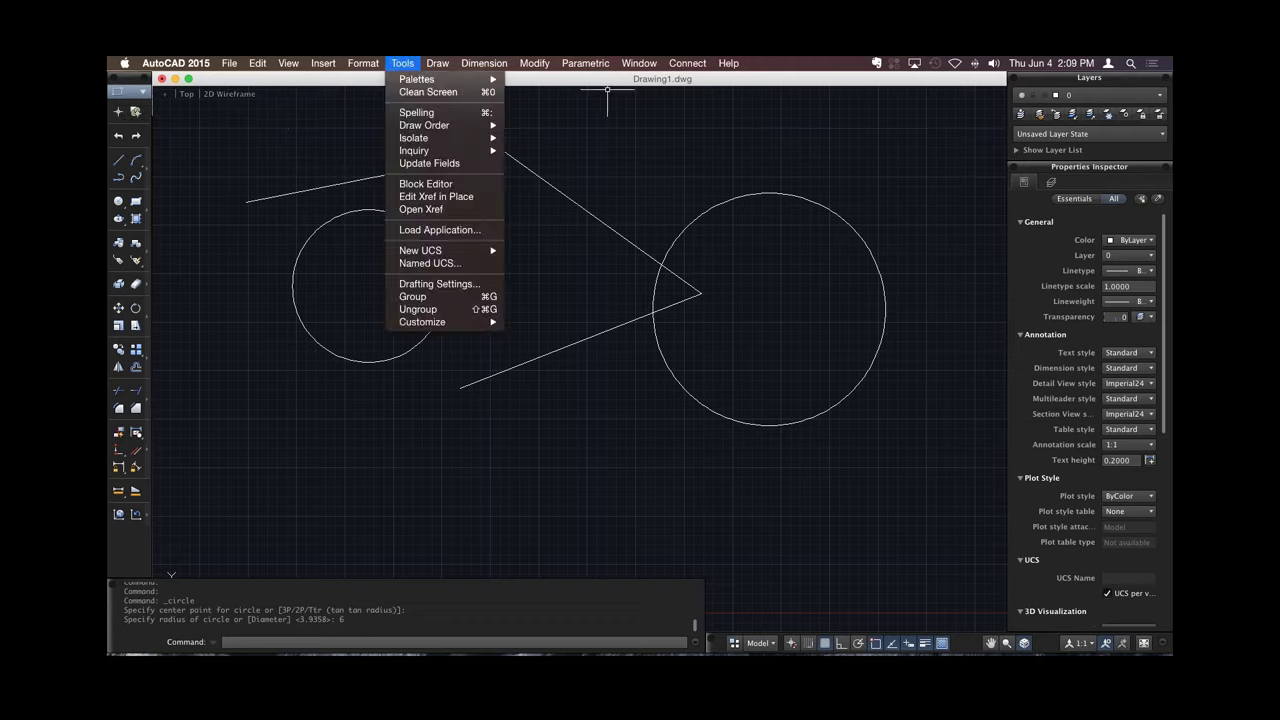
mouse_move(437, 63)
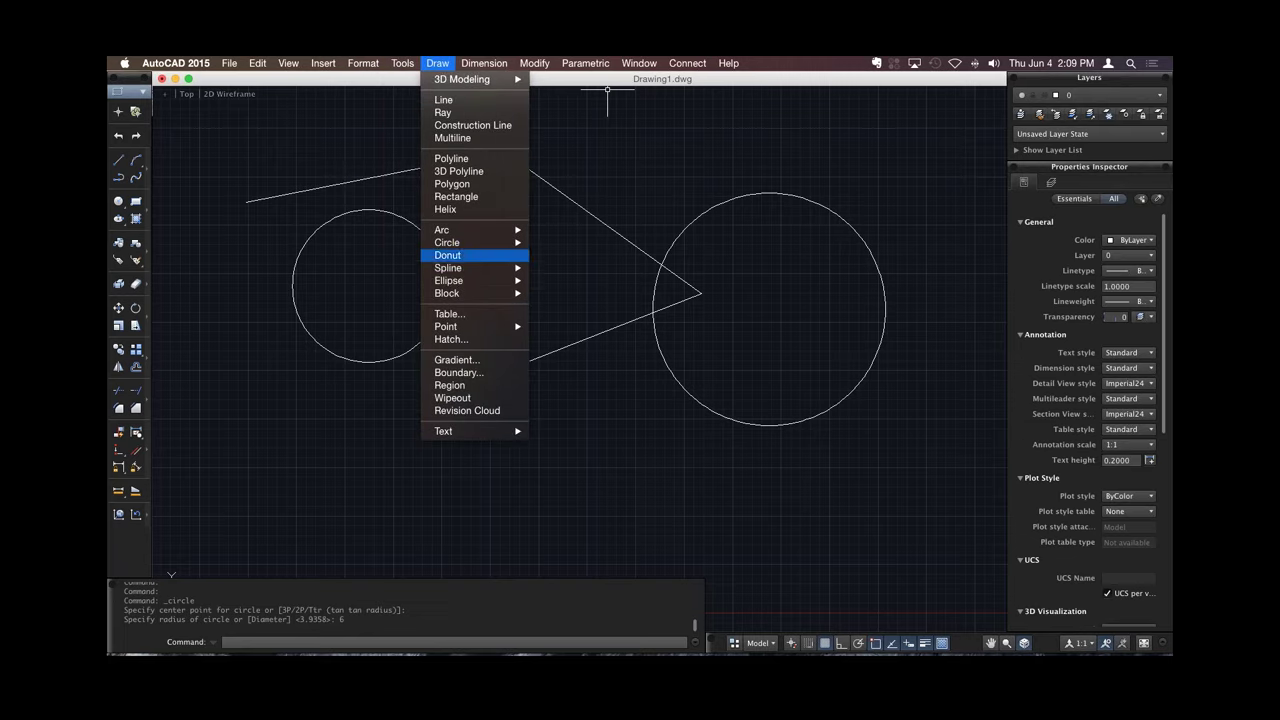
mouse_move(448, 268)
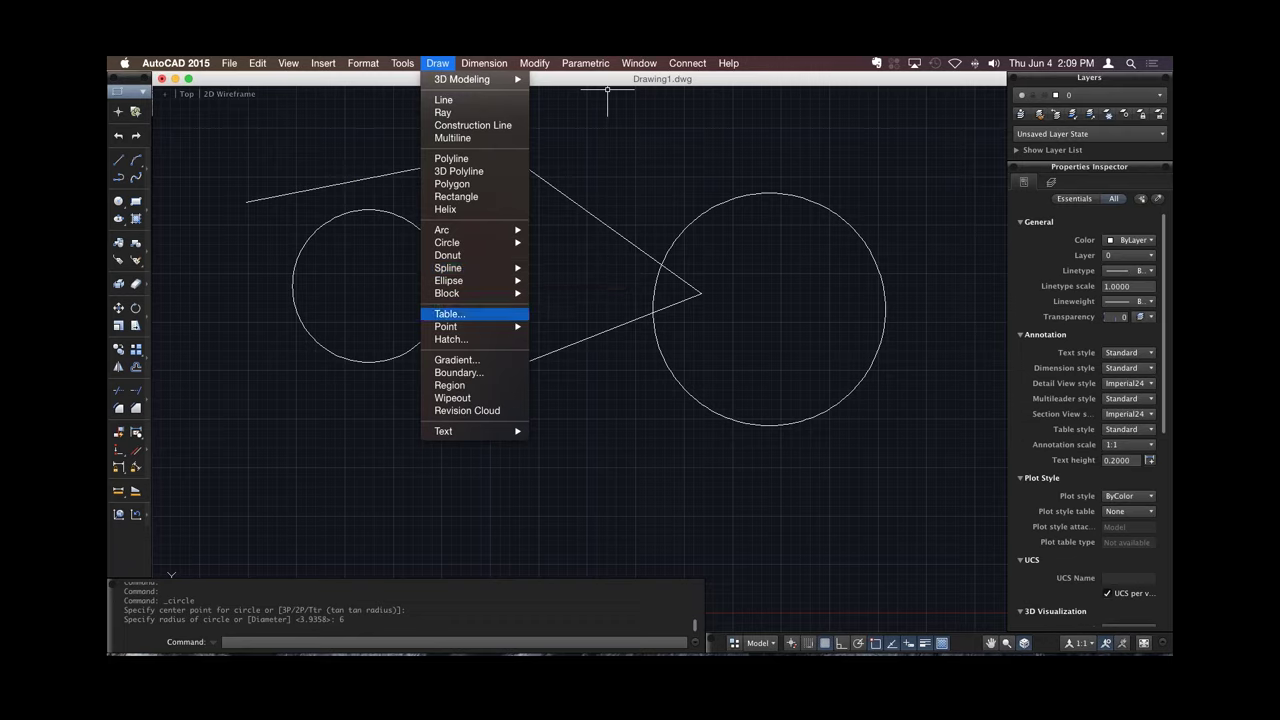
mouse_move(484, 63)
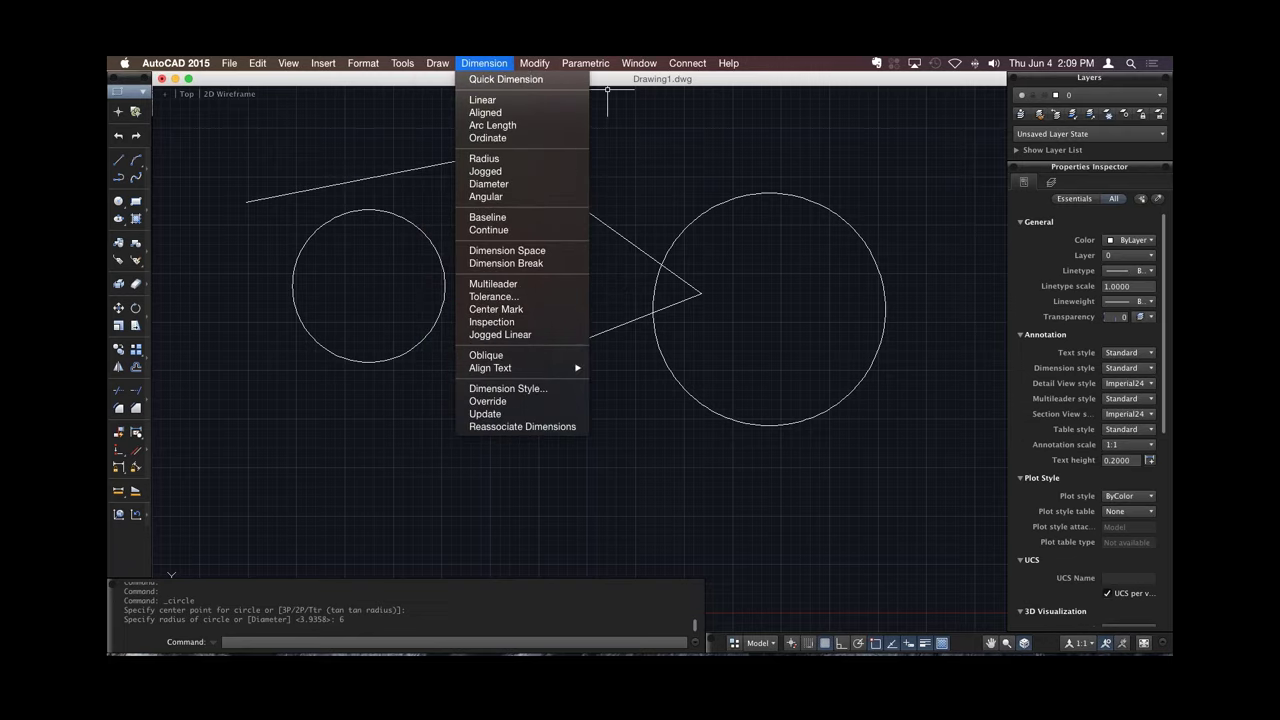
key(Escape)
click(118, 91)
click(146, 124)
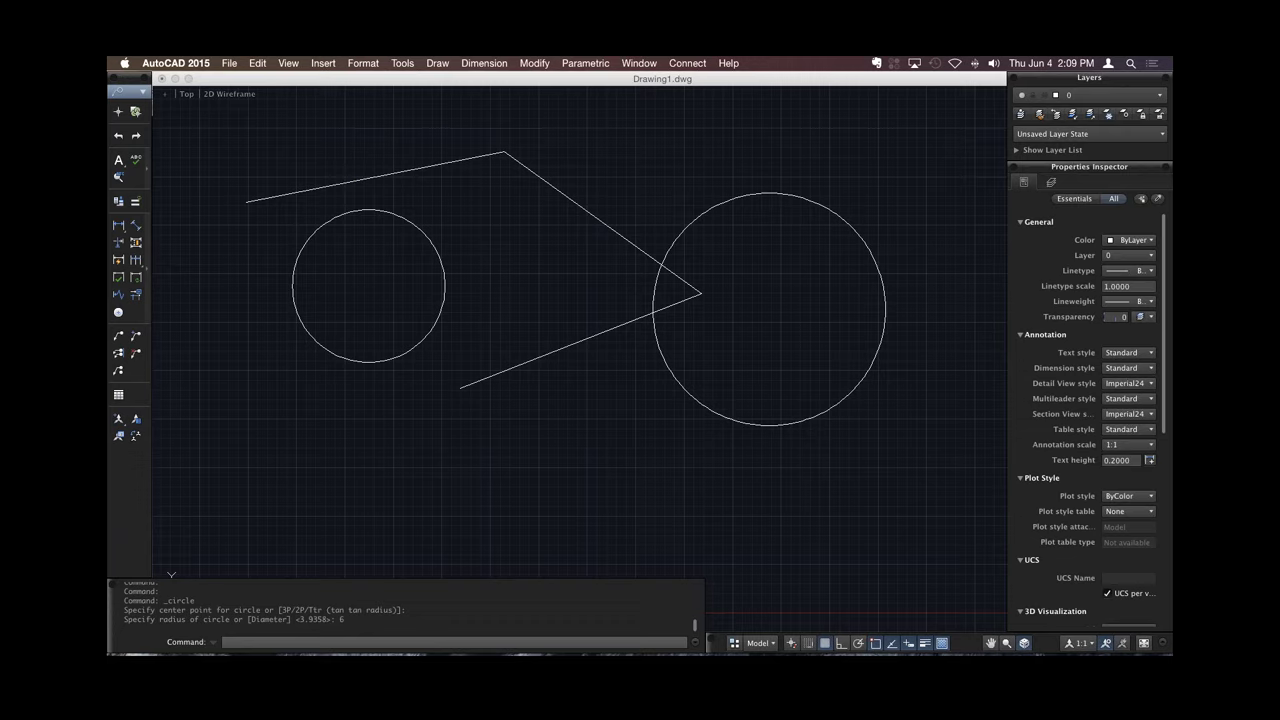
Float the tool palette, dock it back on the left, and select the Drafting tool set.
drag(128, 85, 274, 126)
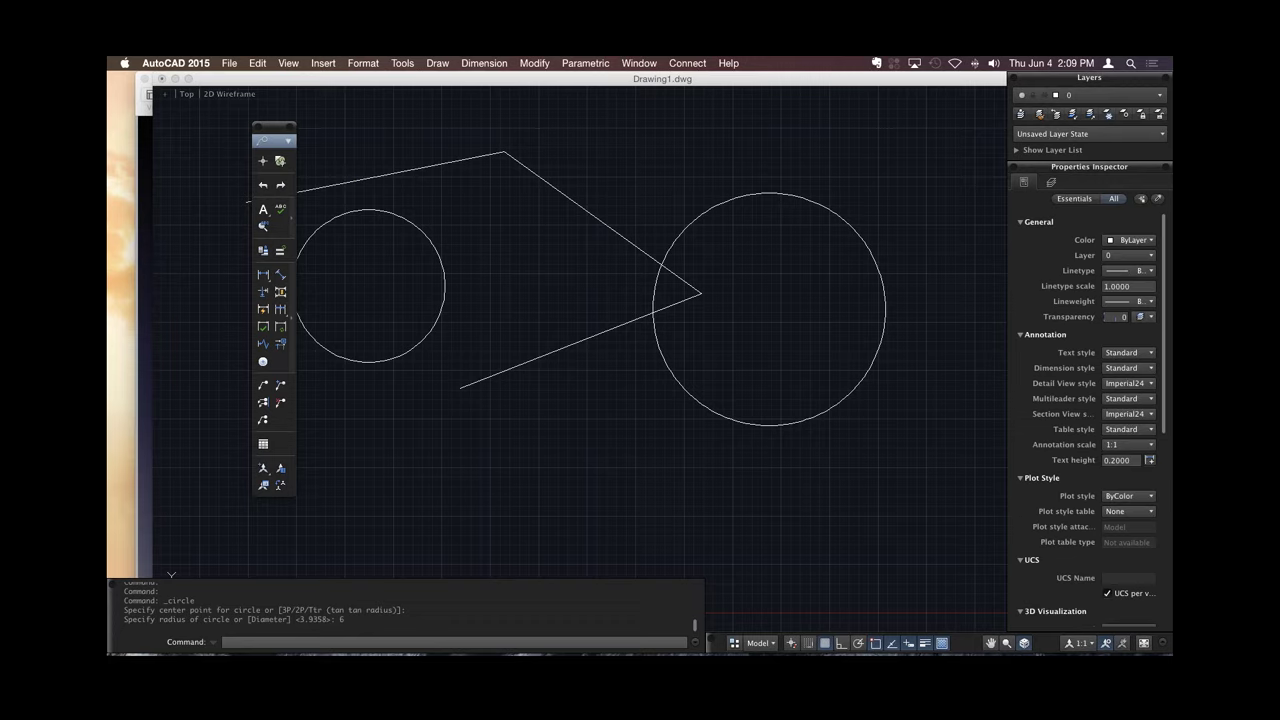
drag(274, 126, 341, 143)
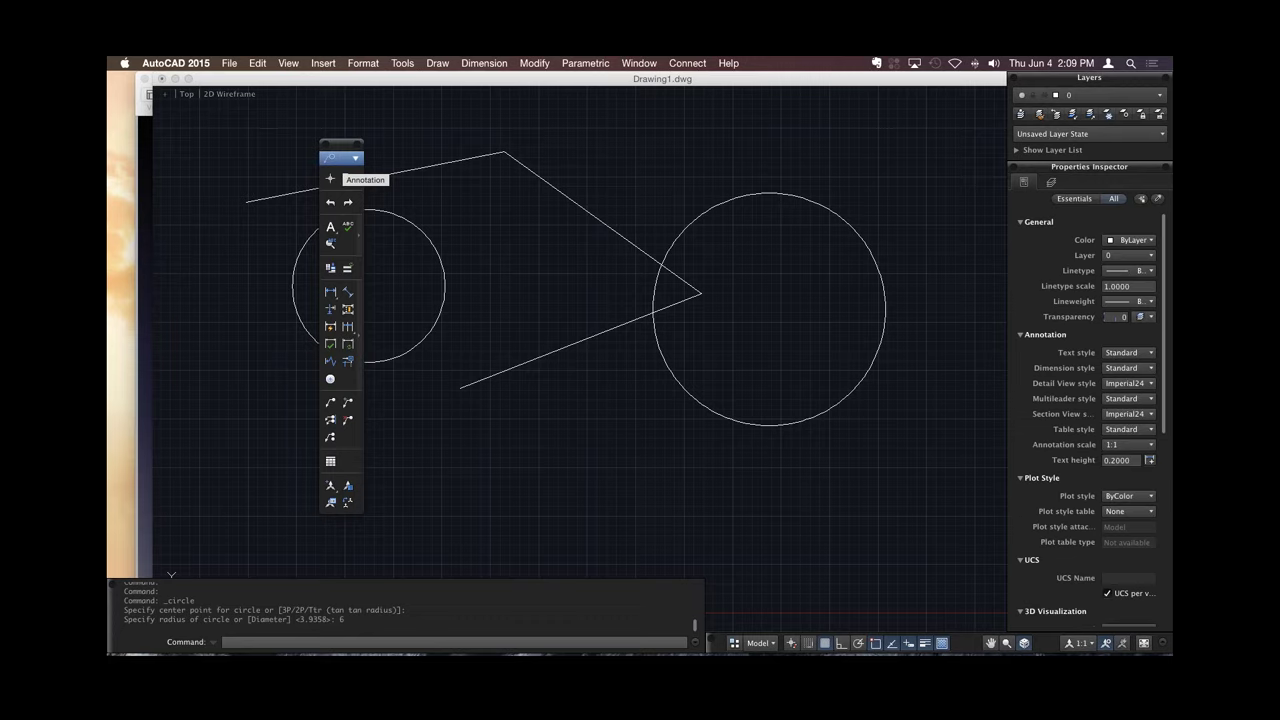
drag(341, 143, 264, 165)
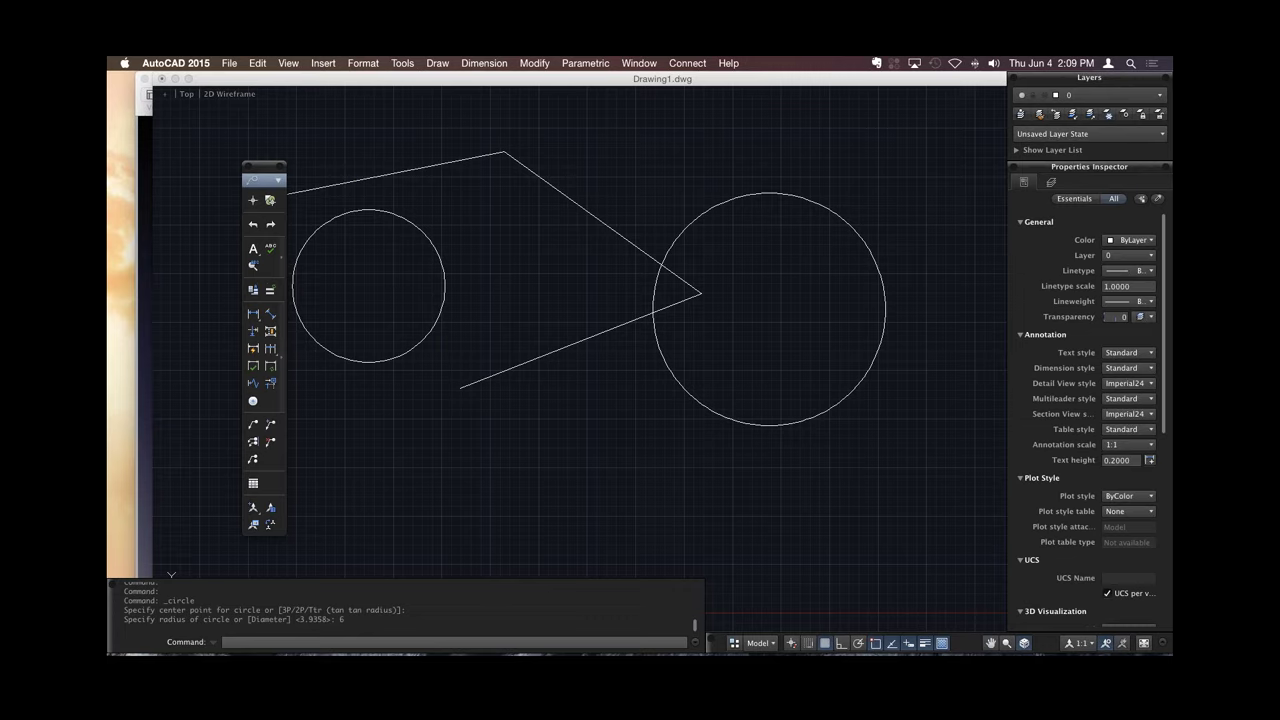
drag(264, 166, 122, 184)
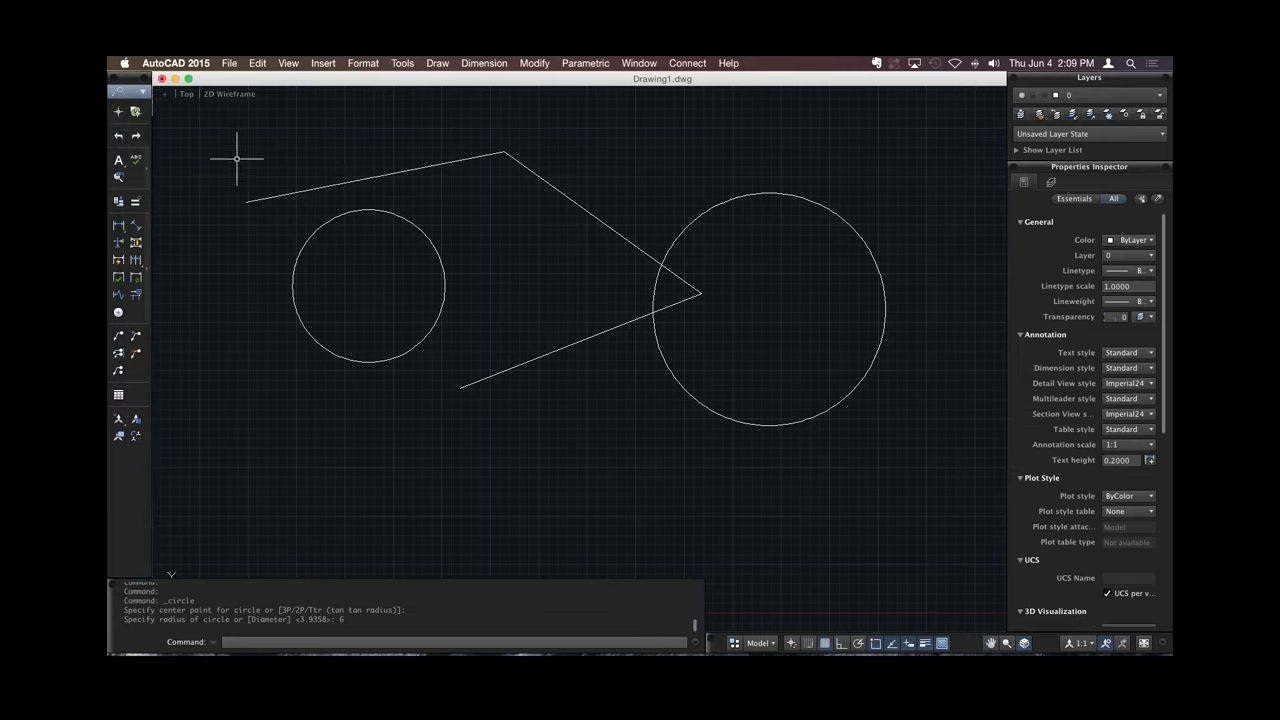
click(130, 91)
click(141, 111)
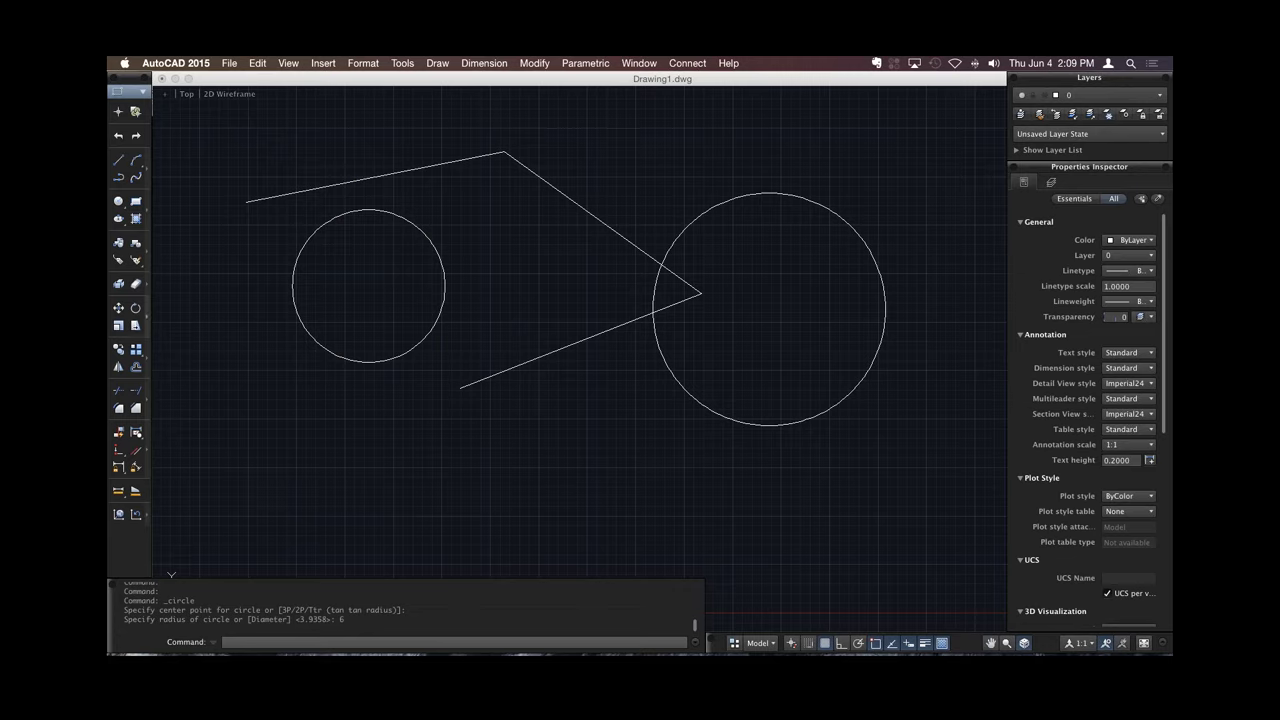
Move the small left circle by its centre up and to the right, beside the big circle.
mouse_move(127, 316)
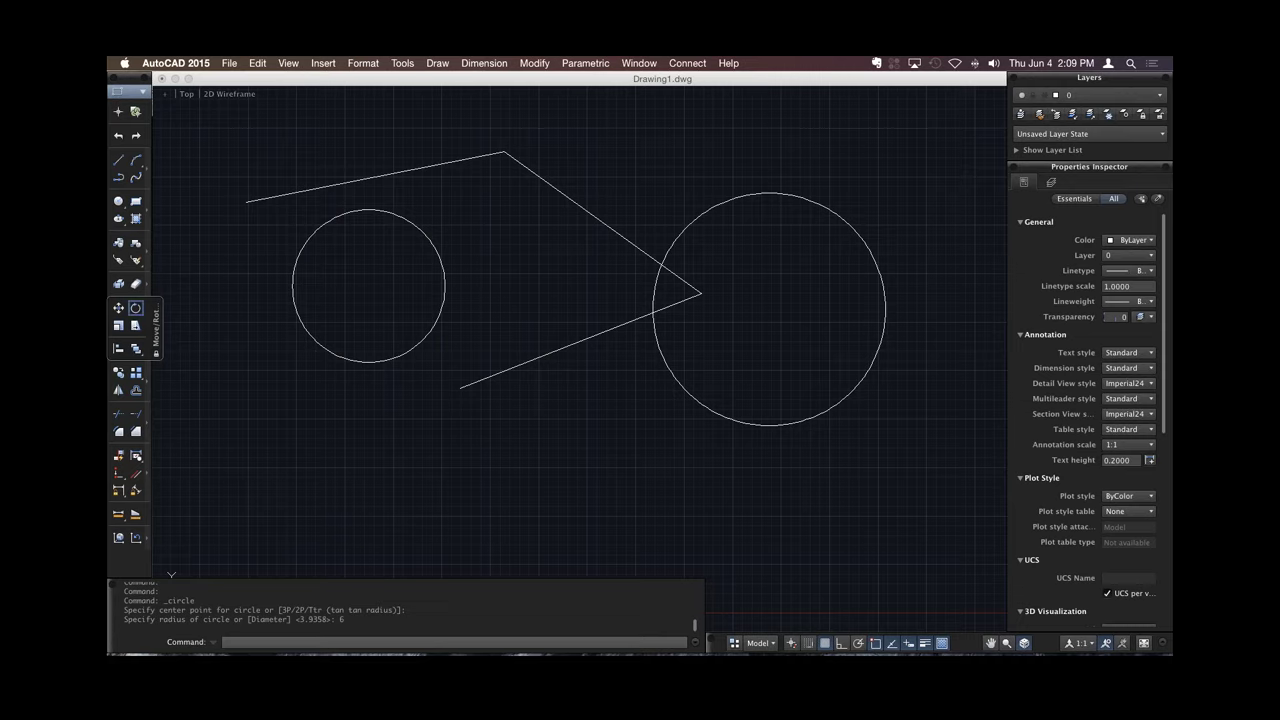
click(119, 308)
click(324, 216)
click(300, 250)
click(368, 285)
click(691, 181)
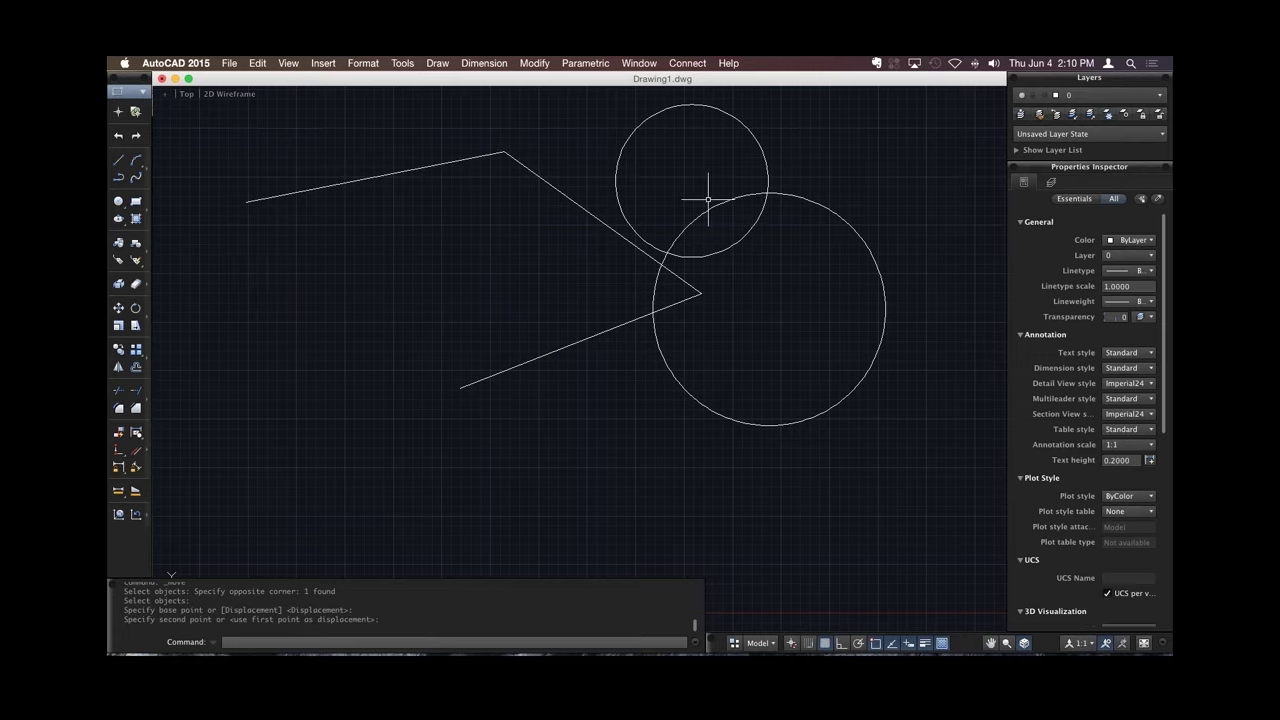
Erase both circles and two line segments, then select the remaining upper-left line.
click(846, 177)
click(511, 348)
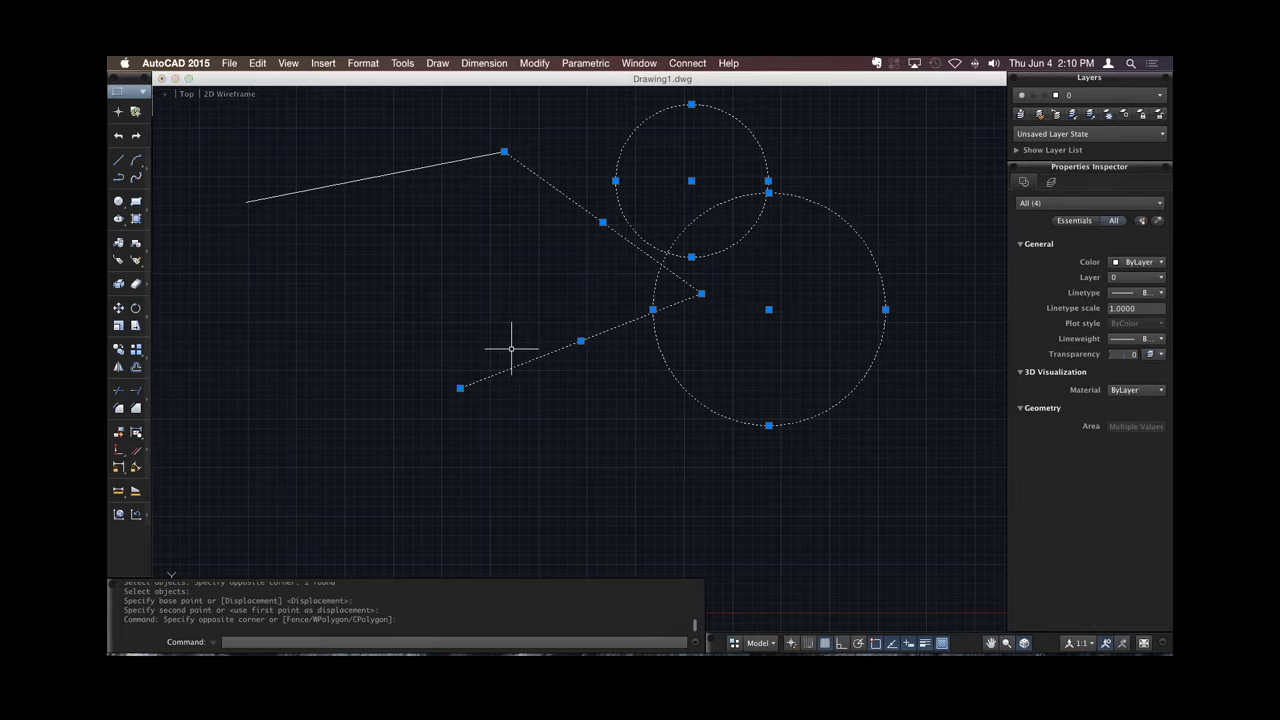
text(e)
key(Return)
click(490, 252)
click(268, 107)
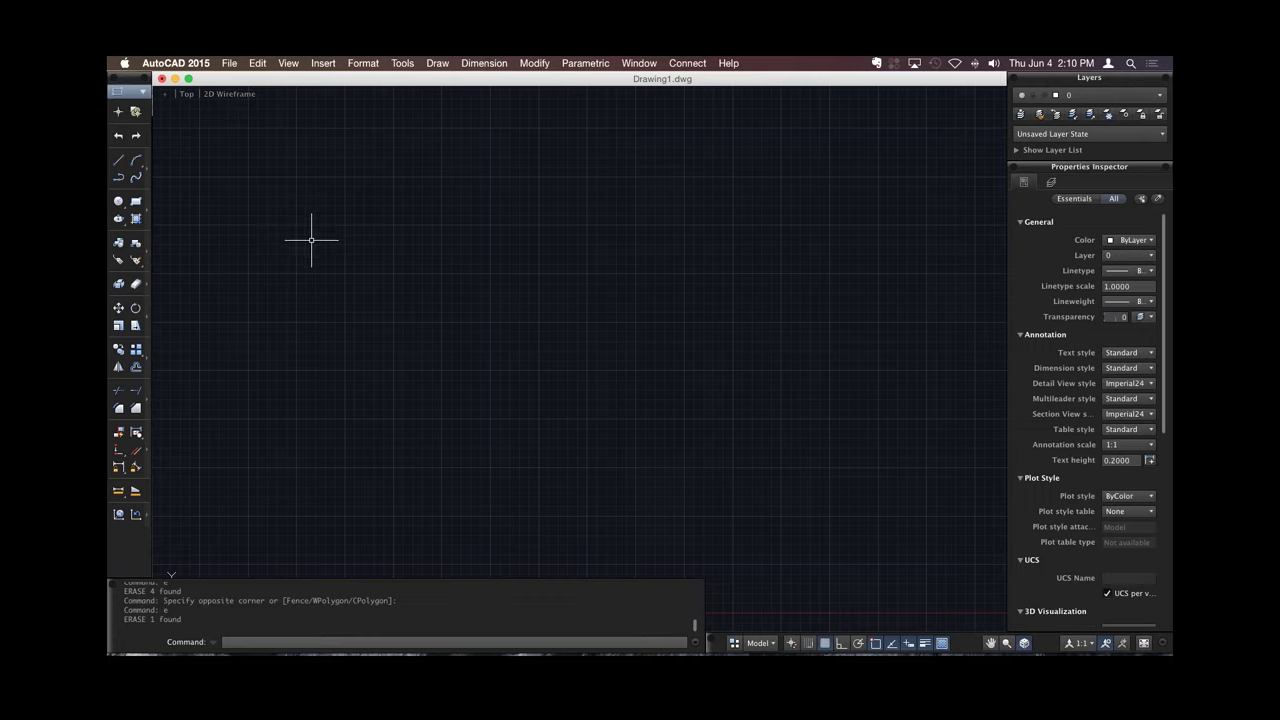
Draw a rectangle mid-drawing with REC, then start HATCH with H.
text(rec)
key(Return)
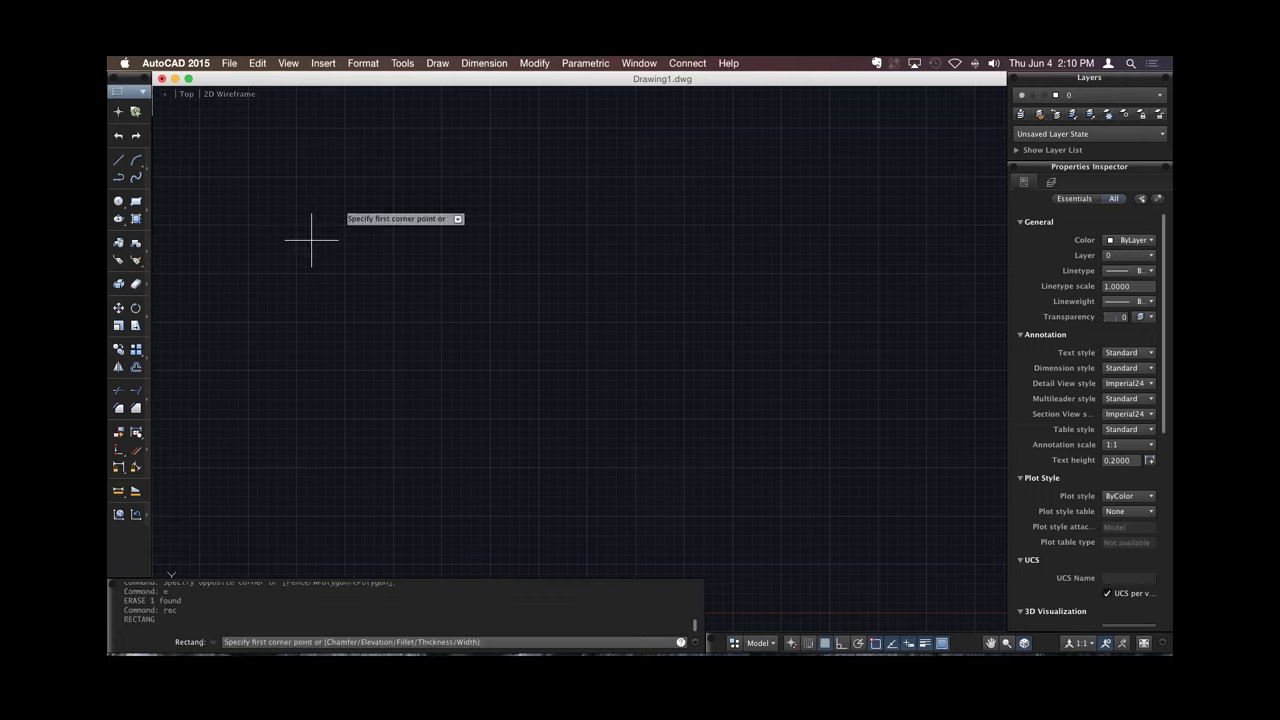
click(341, 429)
click(716, 197)
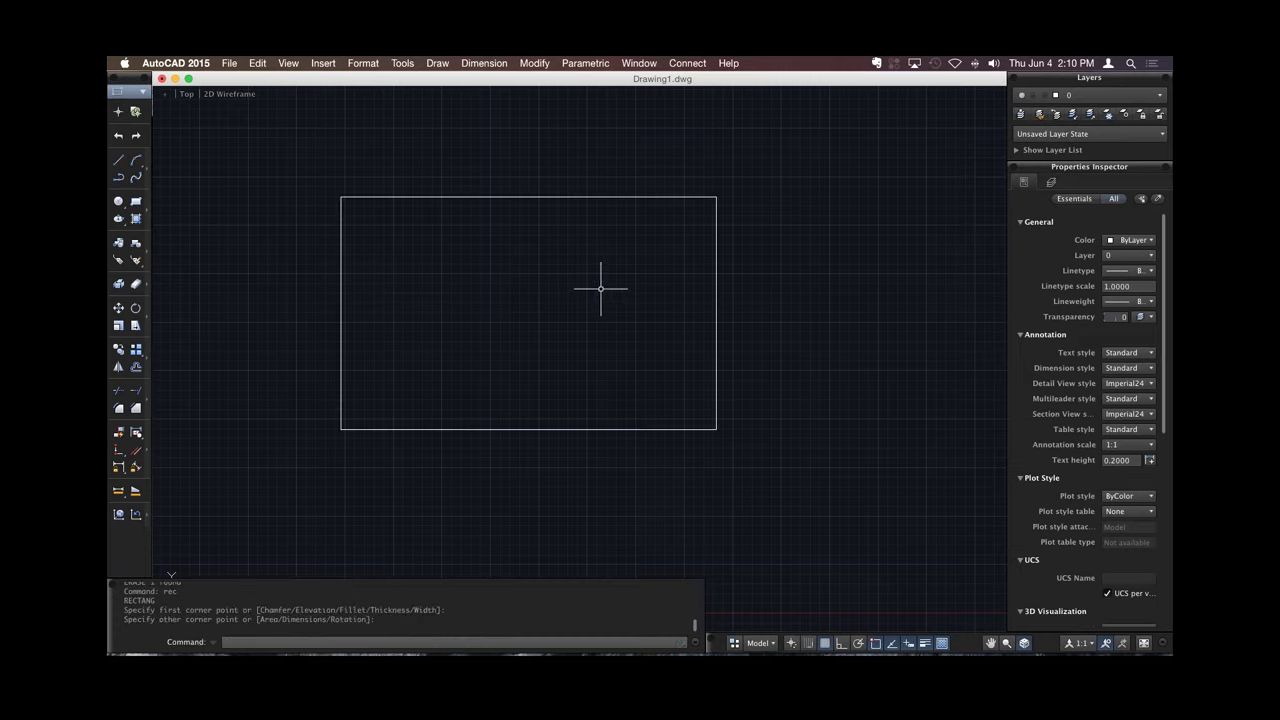
text(h)
key(Return)
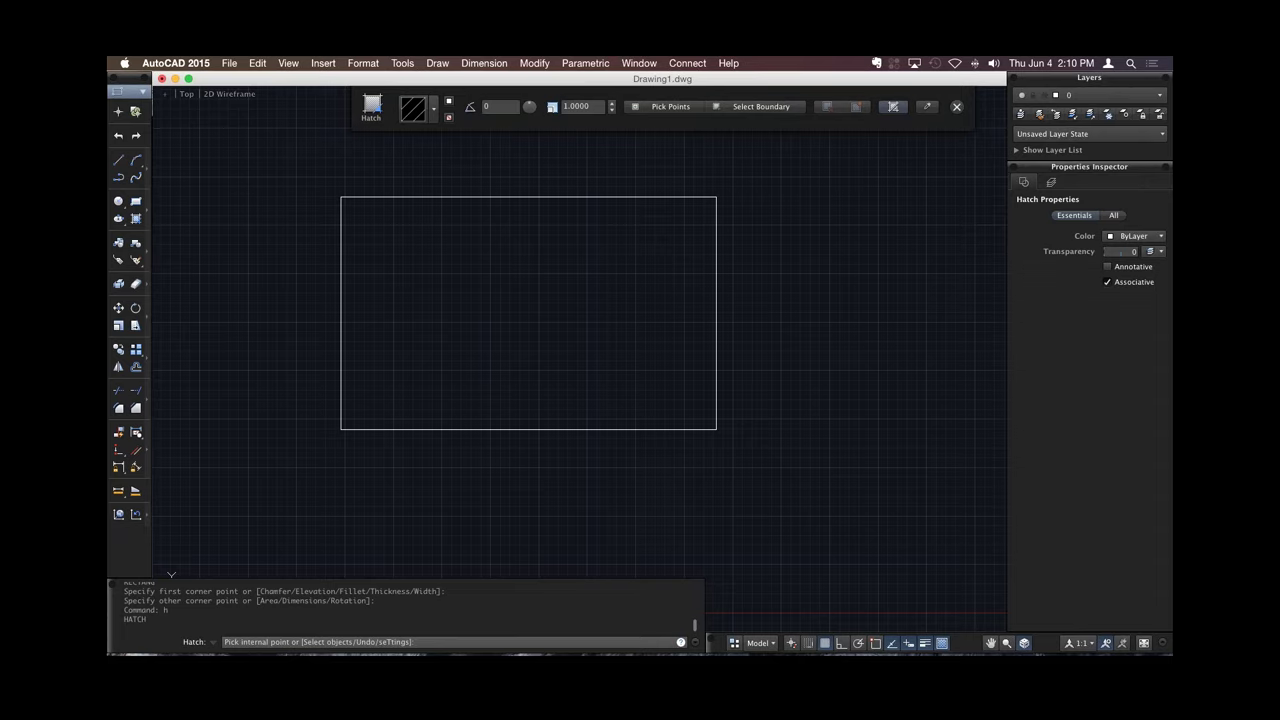
Hatch the rectangle's interior with the ANSI36 pattern from the Hatch Library at scale 6.0000.
click(520, 286)
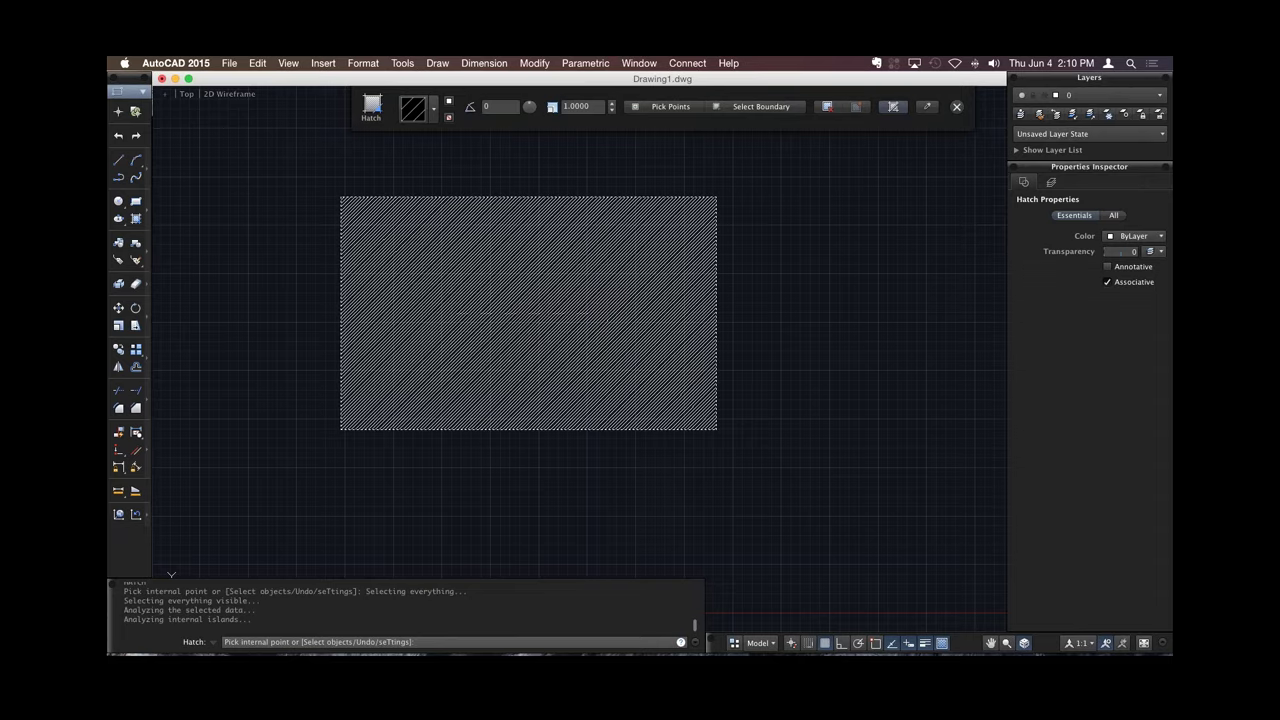
click(433, 107)
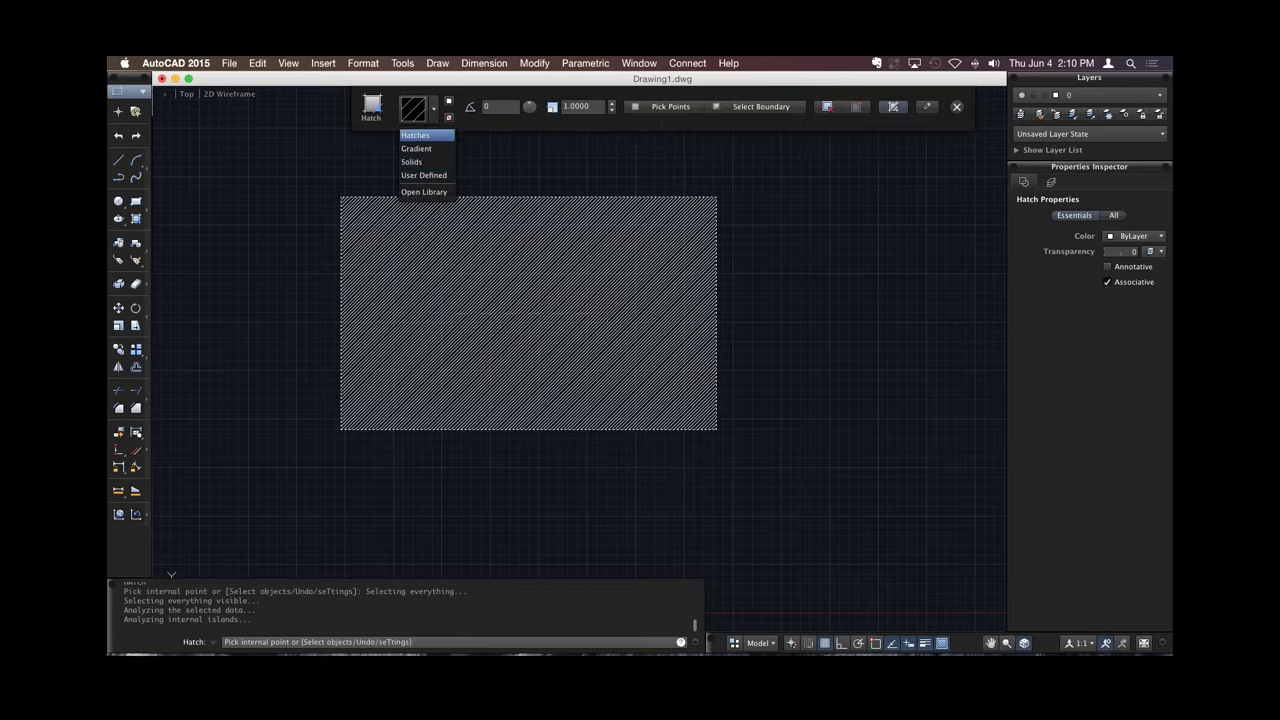
click(415, 134)
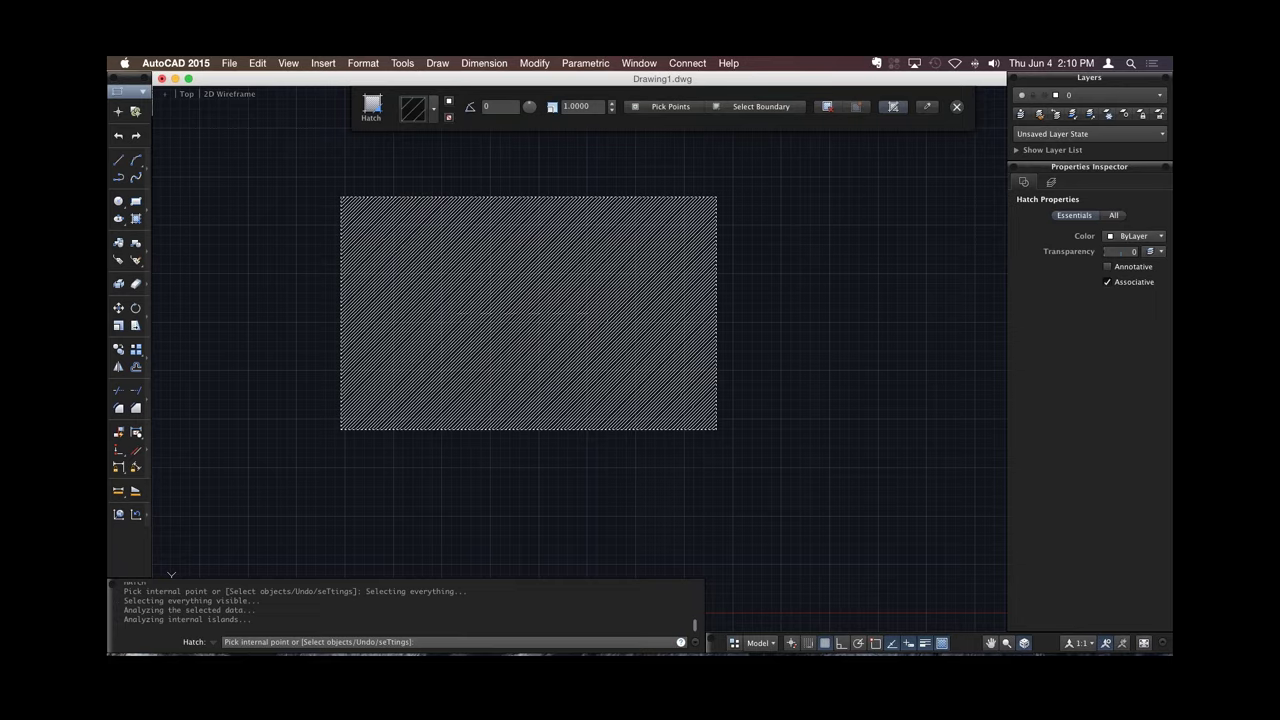
click(413, 108)
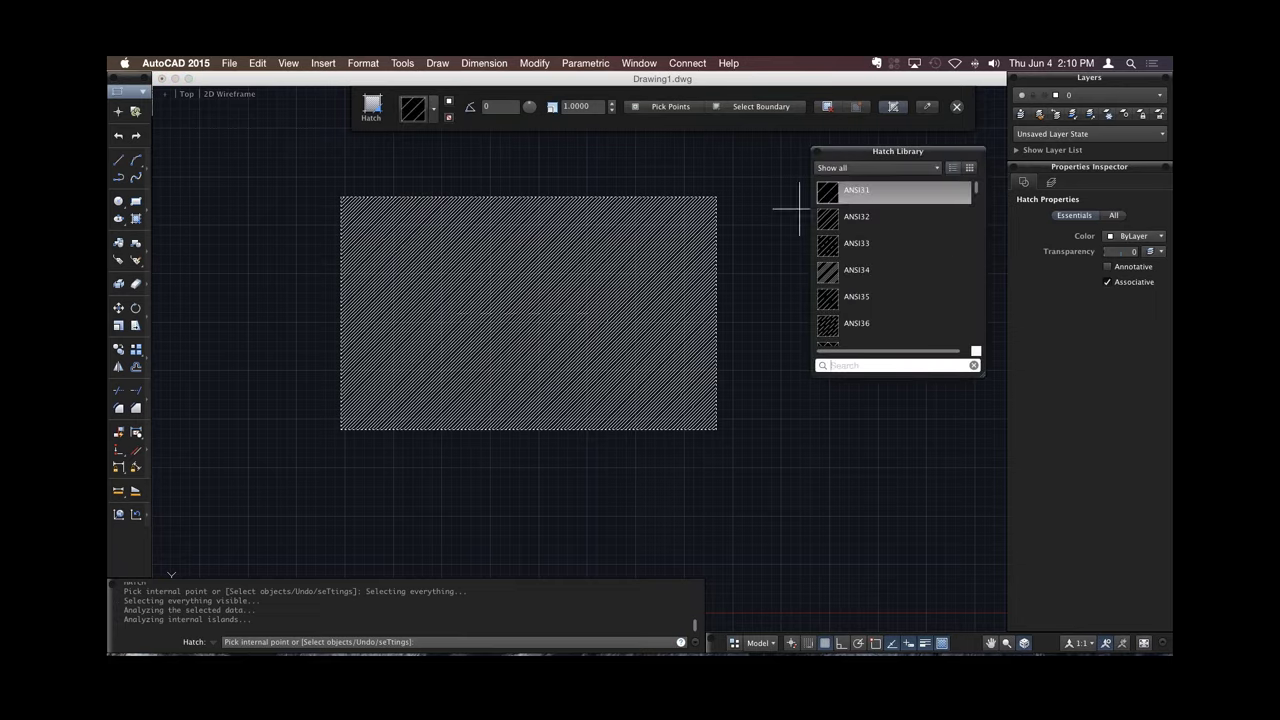
click(856, 296)
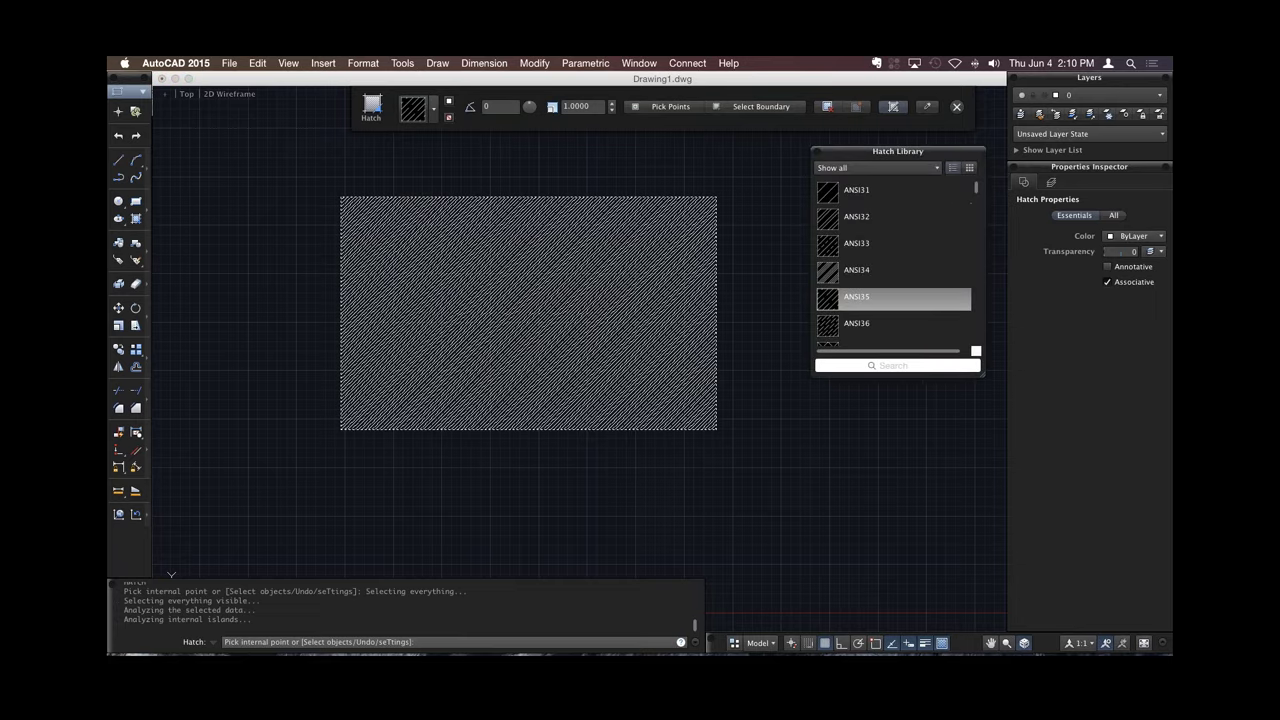
click(856, 323)
click(580, 106)
key(Return)
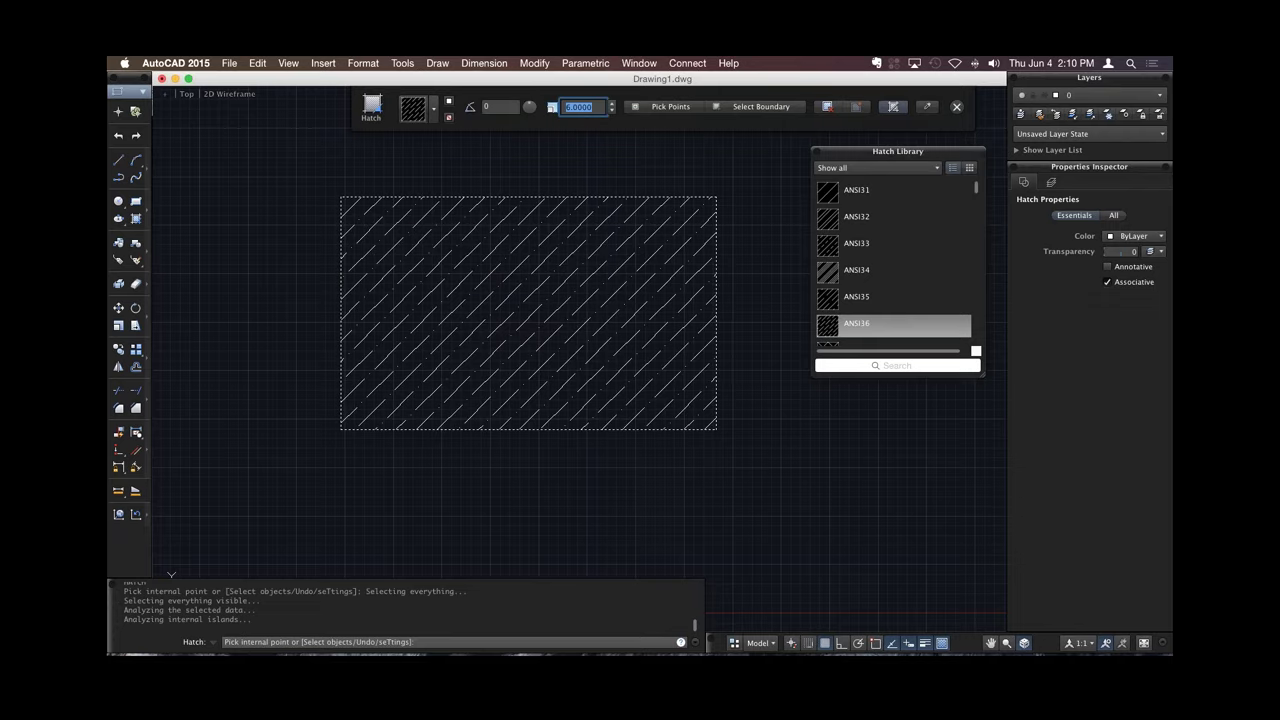
drag(897, 151, 831, 151)
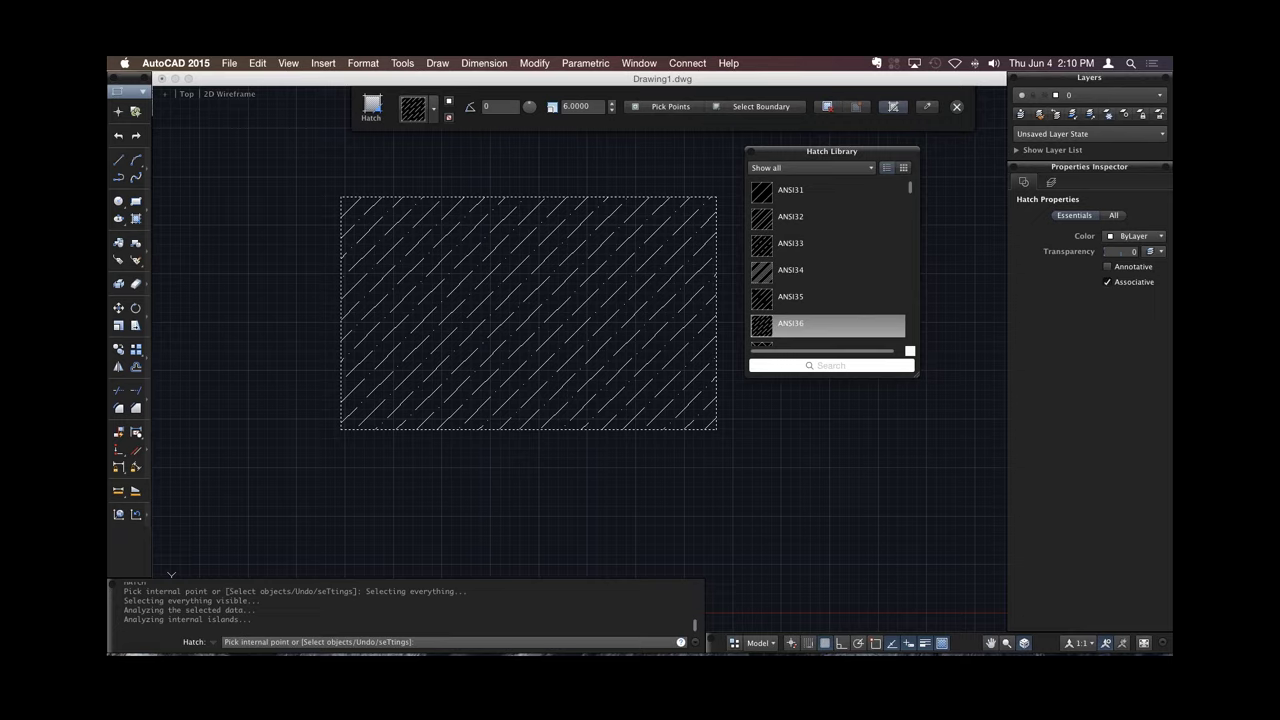
click(751, 151)
key(Escape)
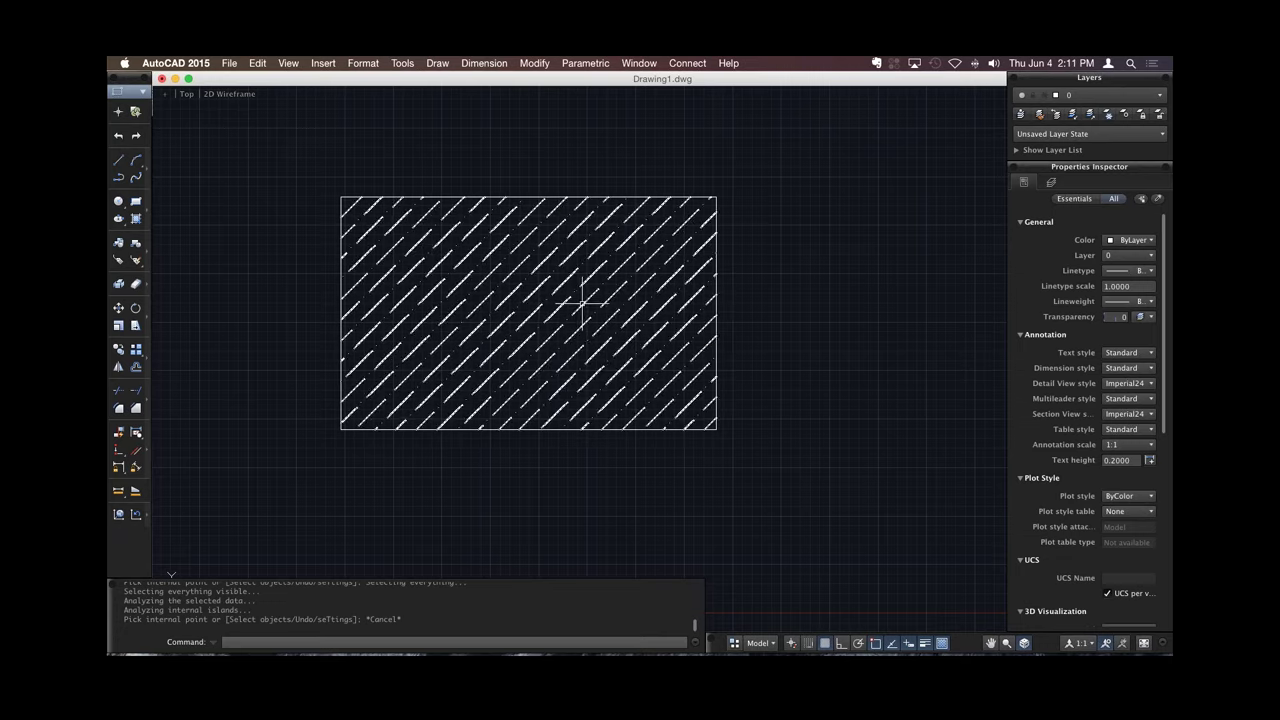
Window-select and erase the rectangle and its hatch, then bring up the AutoCAD application menu.
click(786, 178)
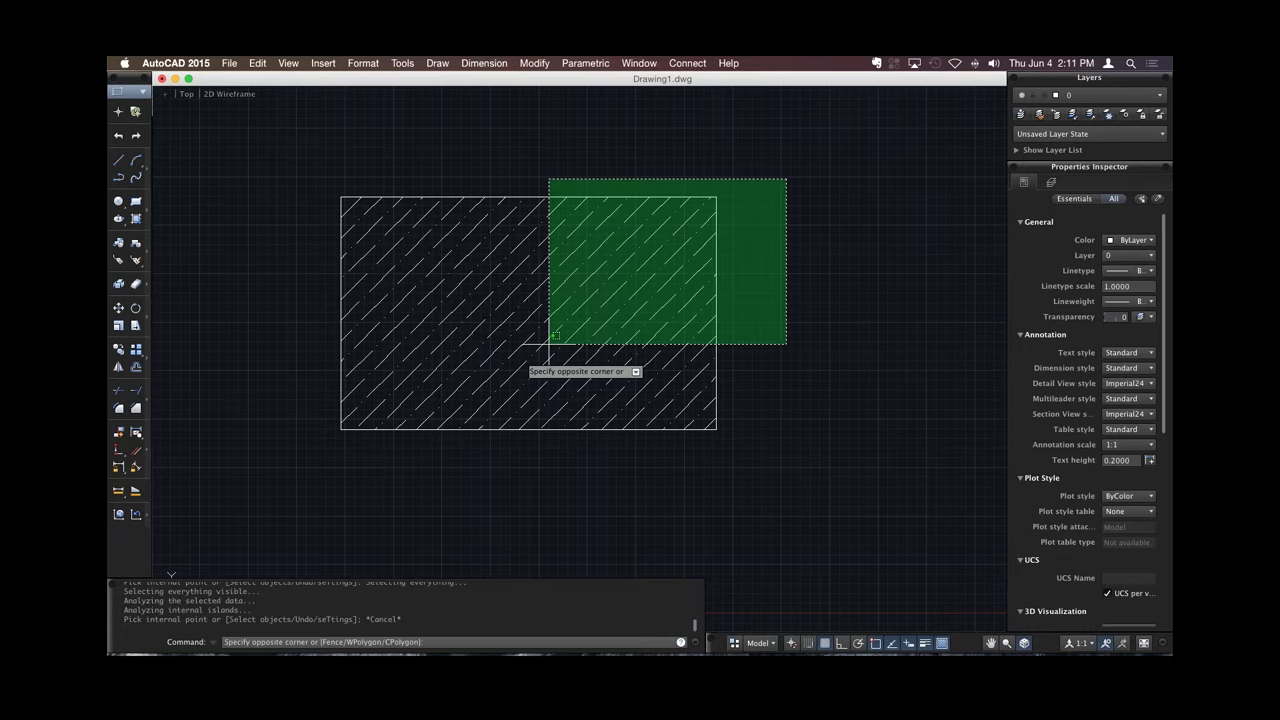
click(343, 449)
text(e)
key(Return)
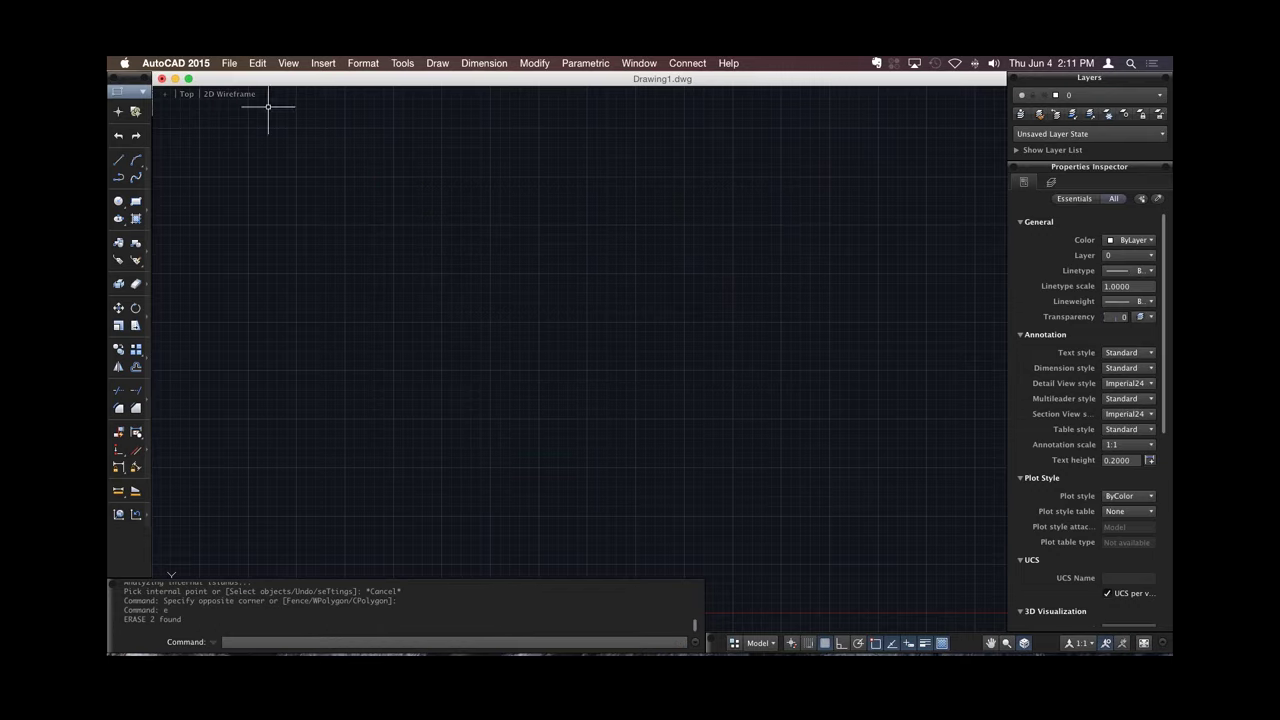
click(176, 63)
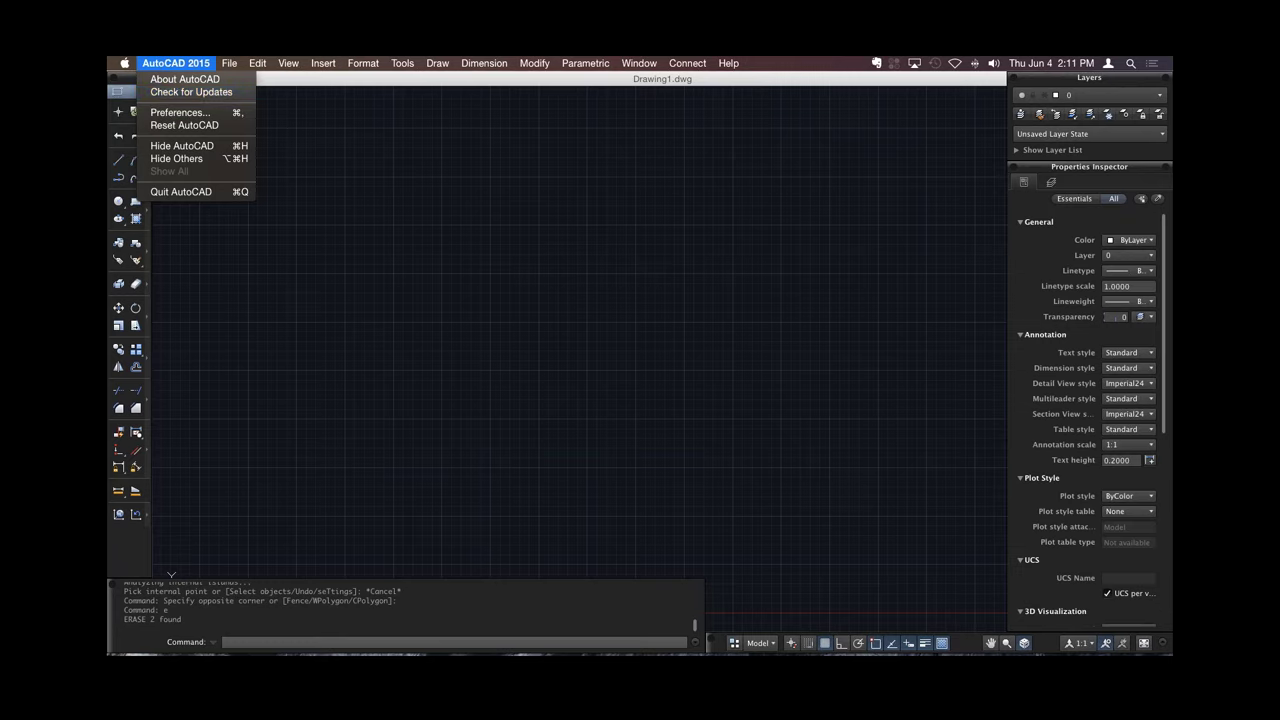
In Preferences, keep the File Save format as AutoCAD 2010/LT2010 Drawing (*.dwg).
click(180, 112)
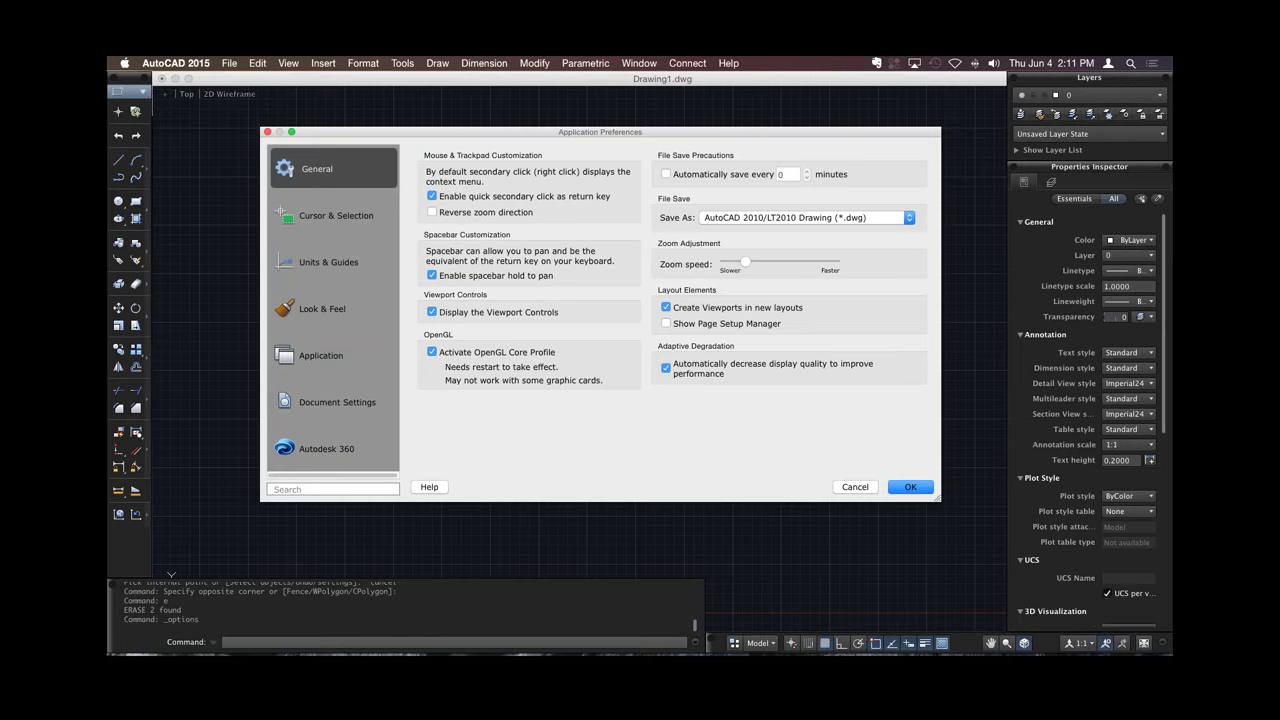
click(806, 217)
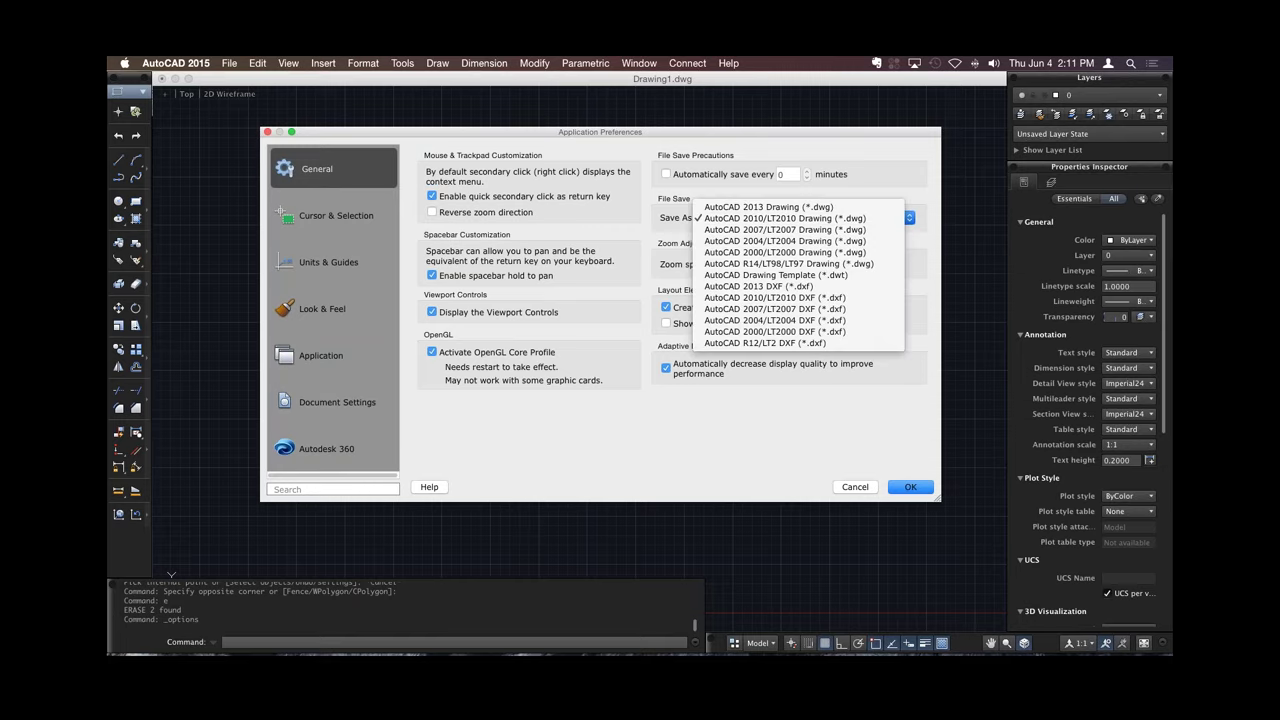
key(Escape)
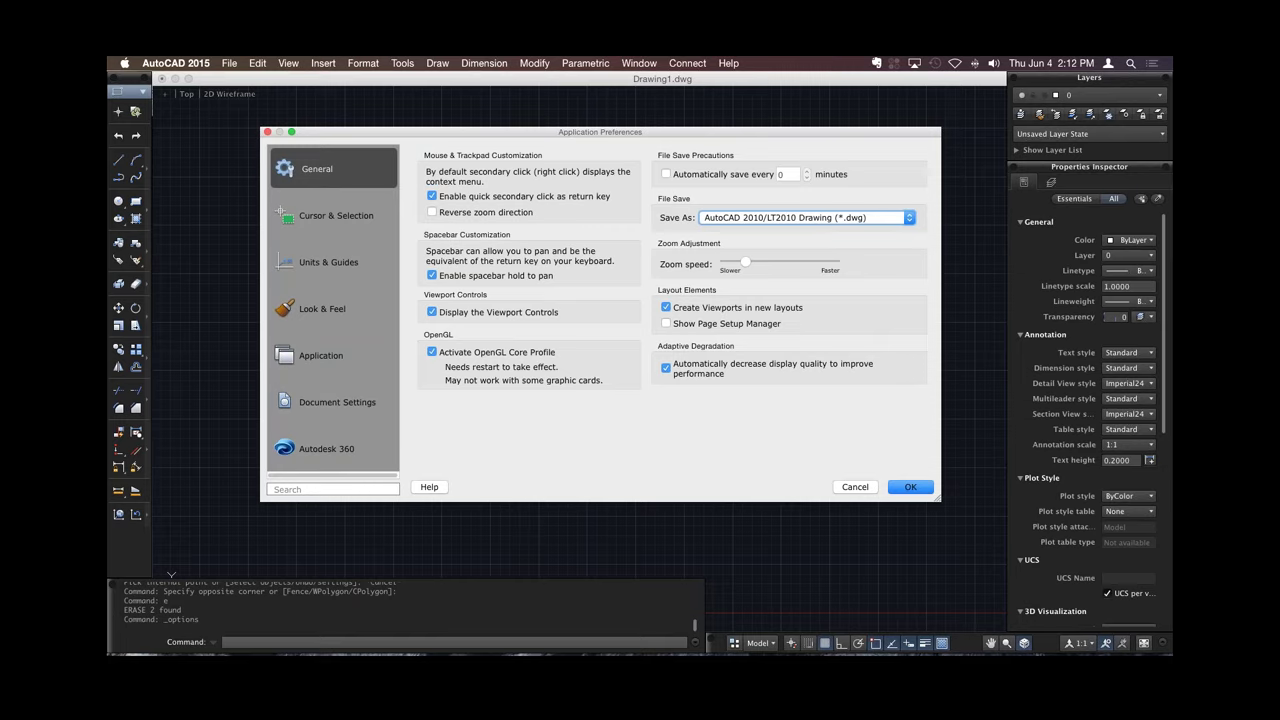
click(805, 217)
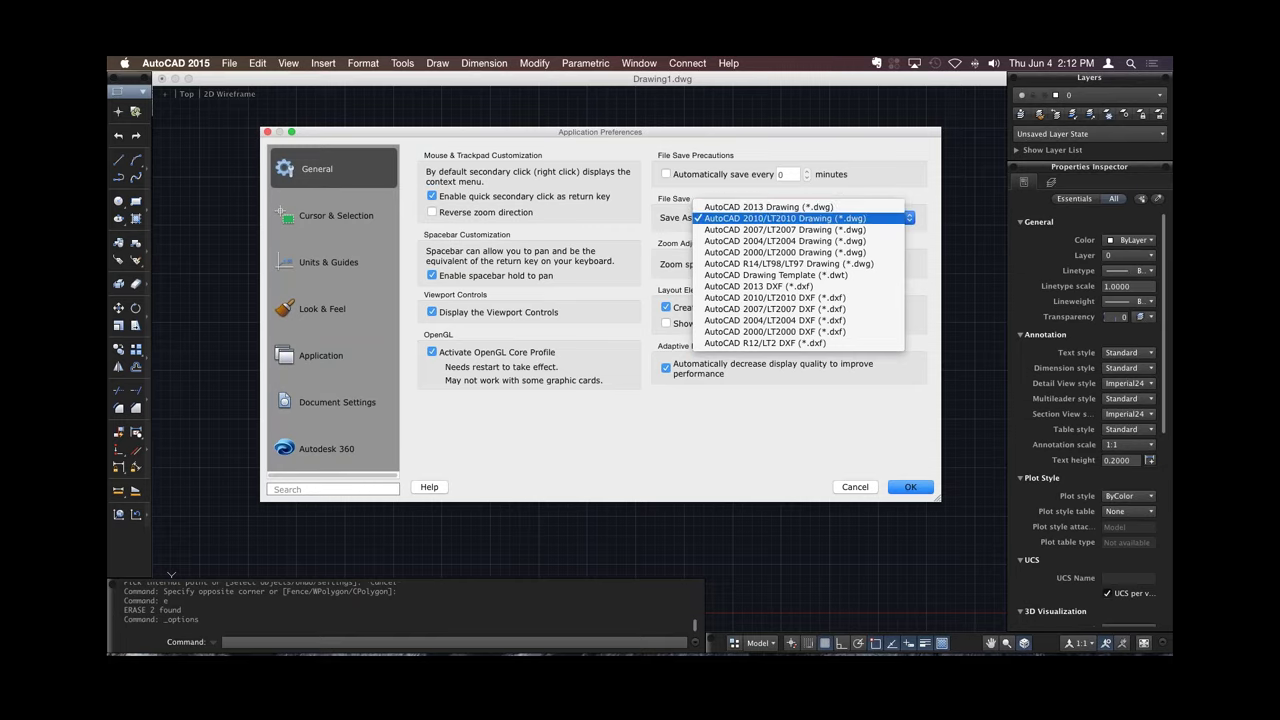
click(785, 218)
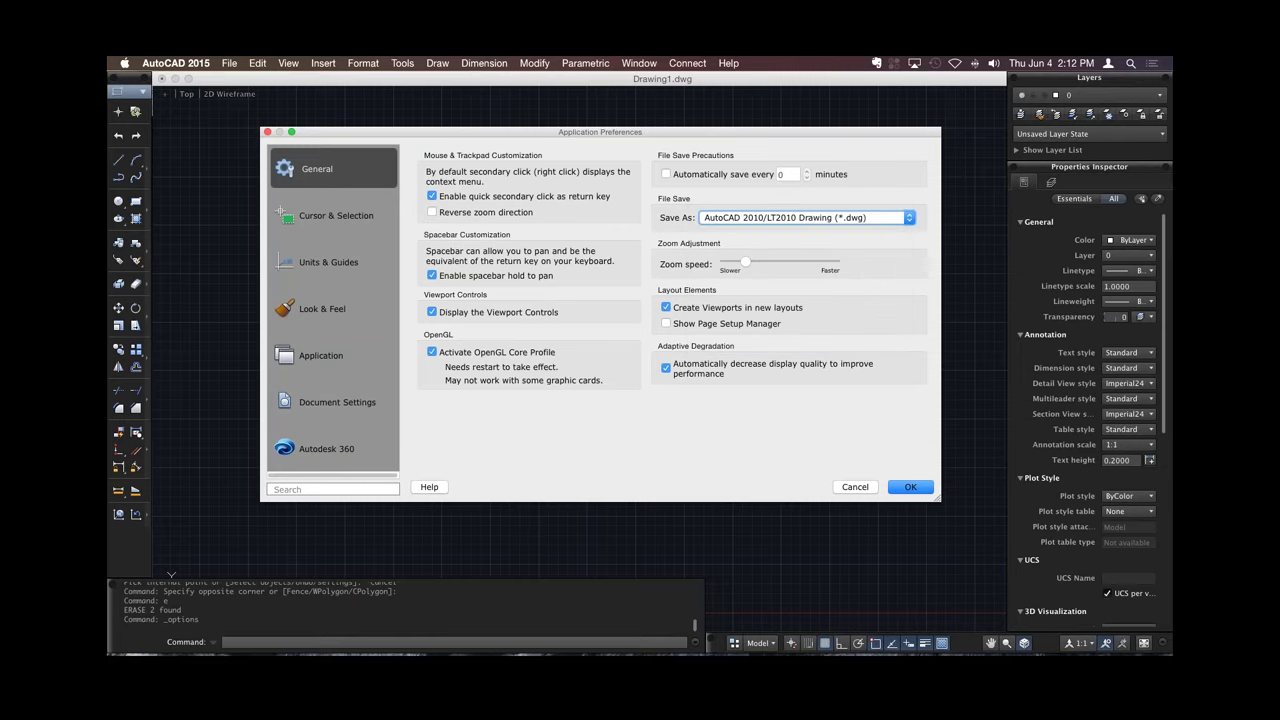
Browse the Cursor & Selection, Units & Guides and Look & Feel preferences, and apply the Light theme.
click(336, 215)
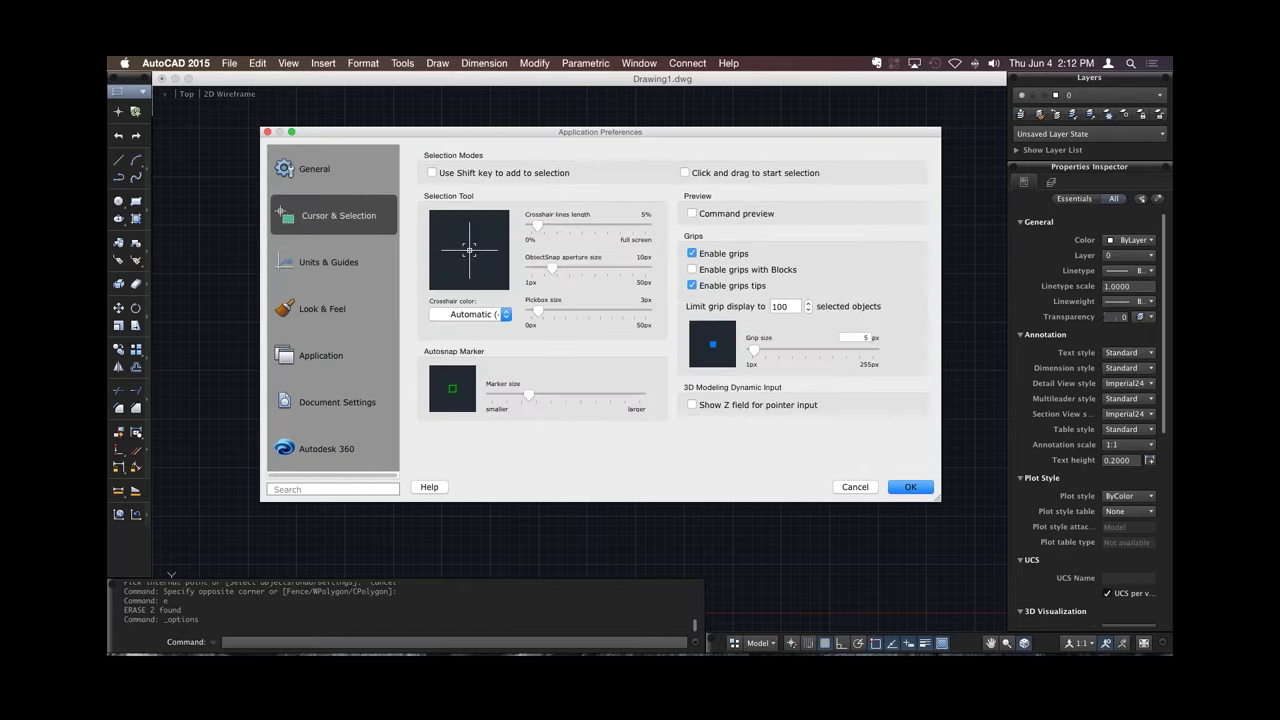
click(330, 262)
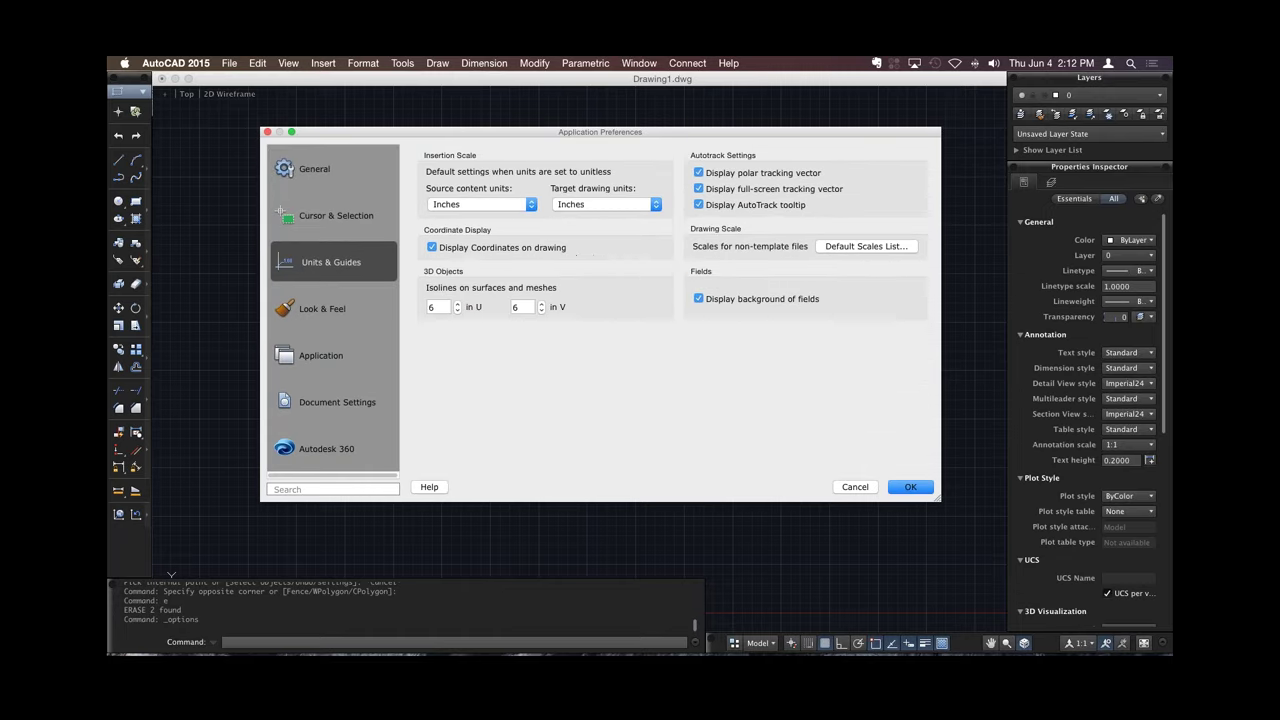
click(325, 308)
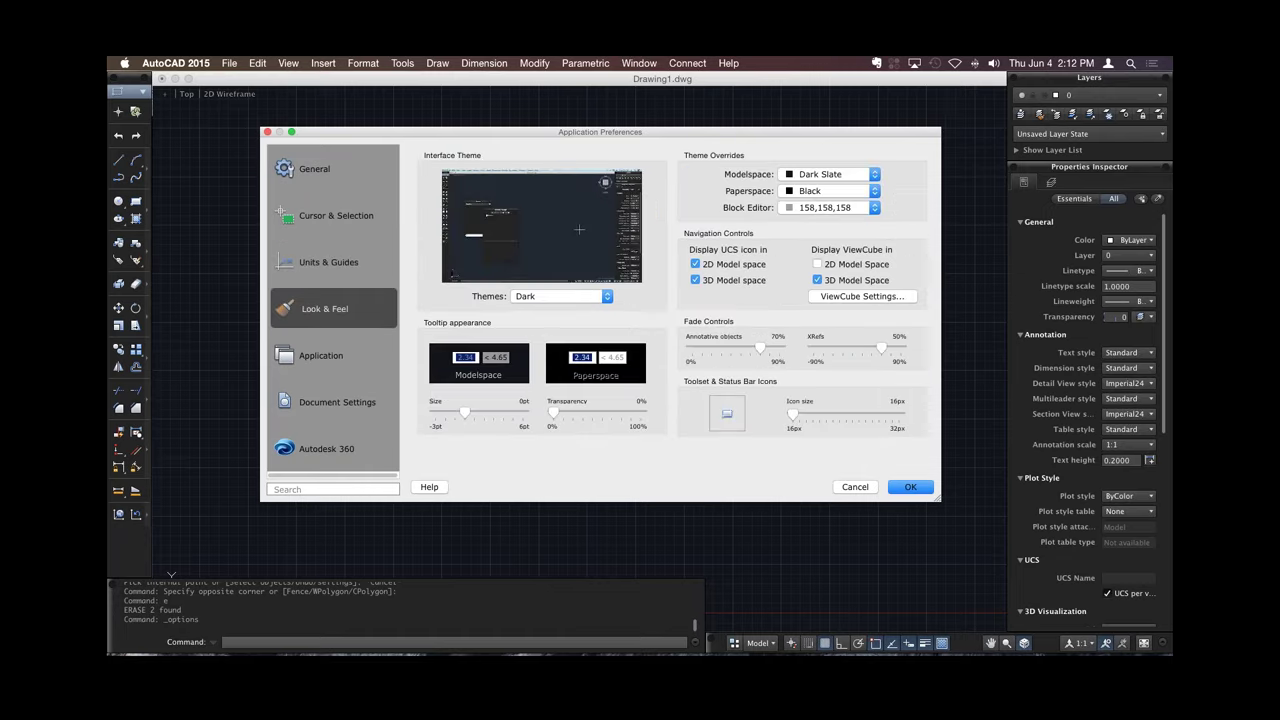
click(560, 296)
click(527, 309)
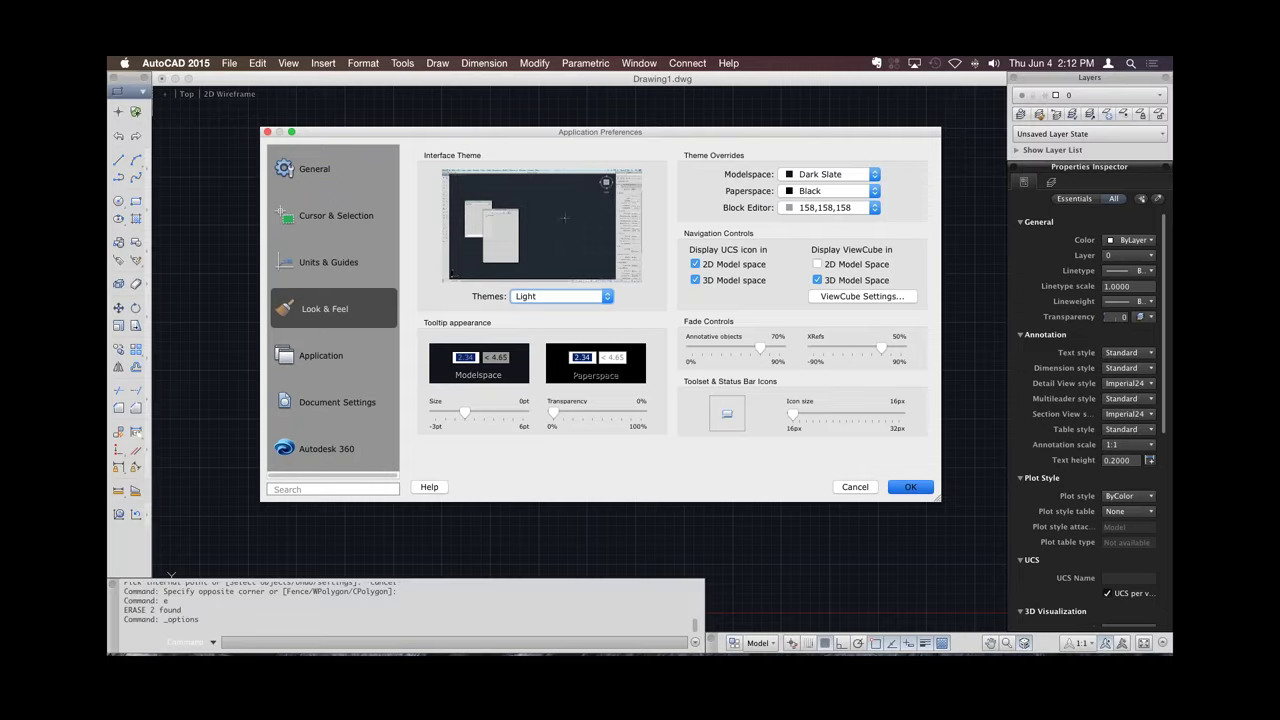
key(Return)
Reopen preferences with OP, switch the theme back to Dark, and reopen preferences again.
text(op)
key(Return)
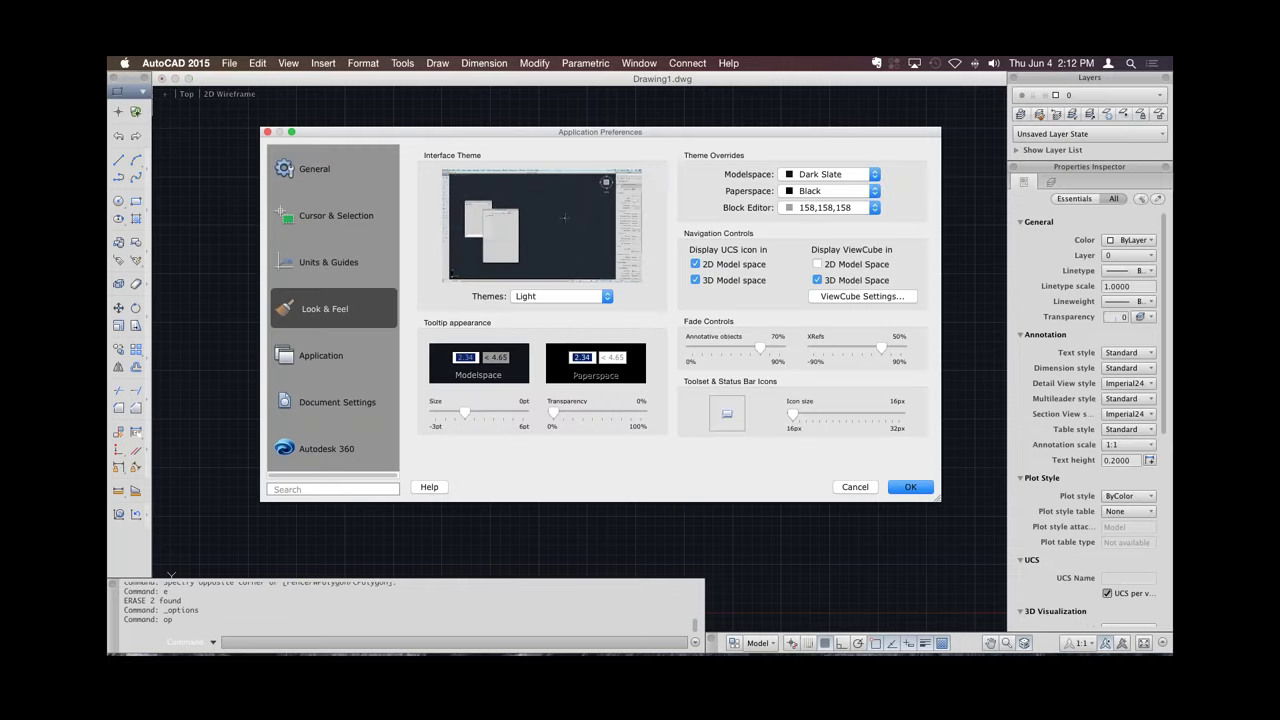
click(560, 296)
click(530, 283)
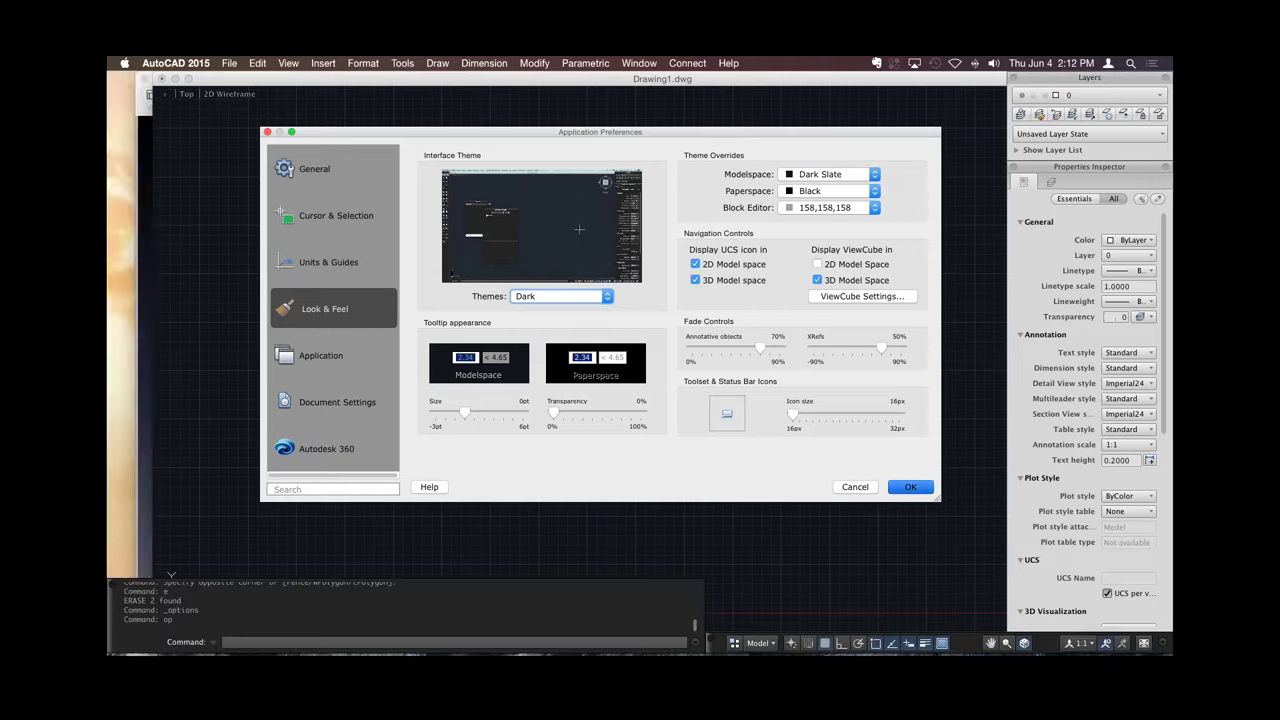
key(Return)
text(op)
key(Return)
Review the Application, Document Settings, Autodesk 360 and General pages, then close Application Preferences with OK.
click(323, 355)
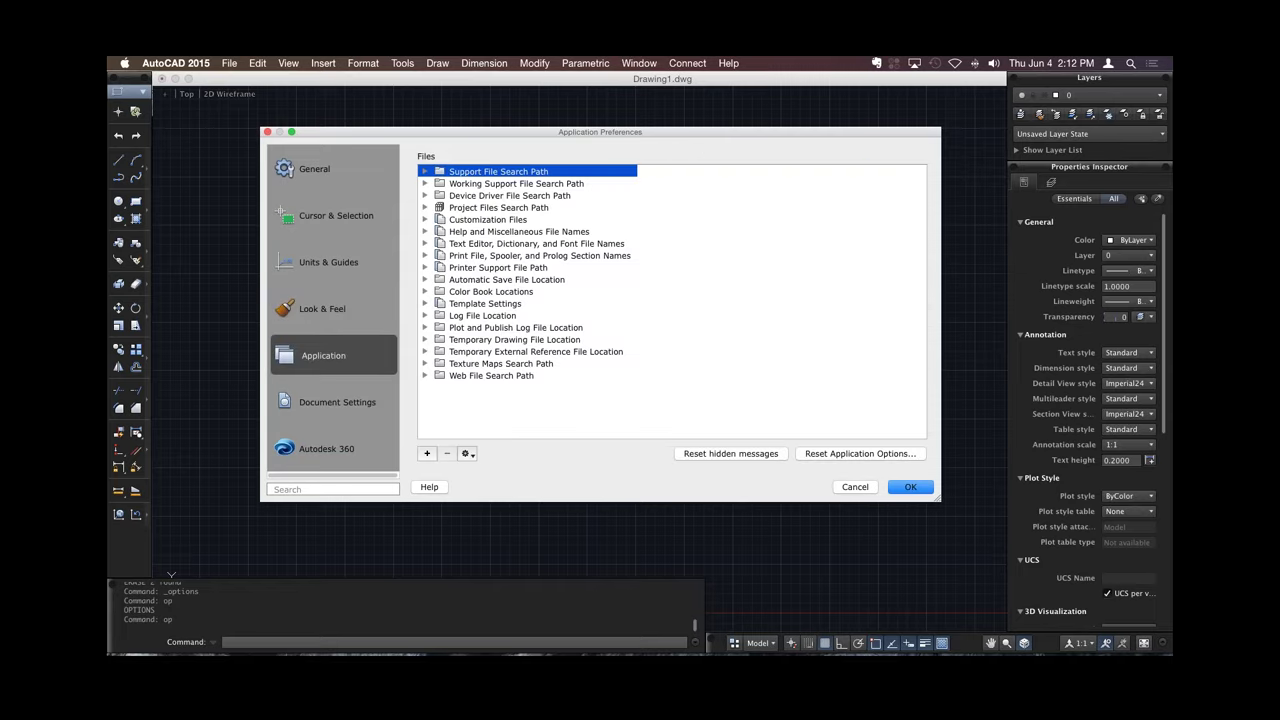
key(Right)
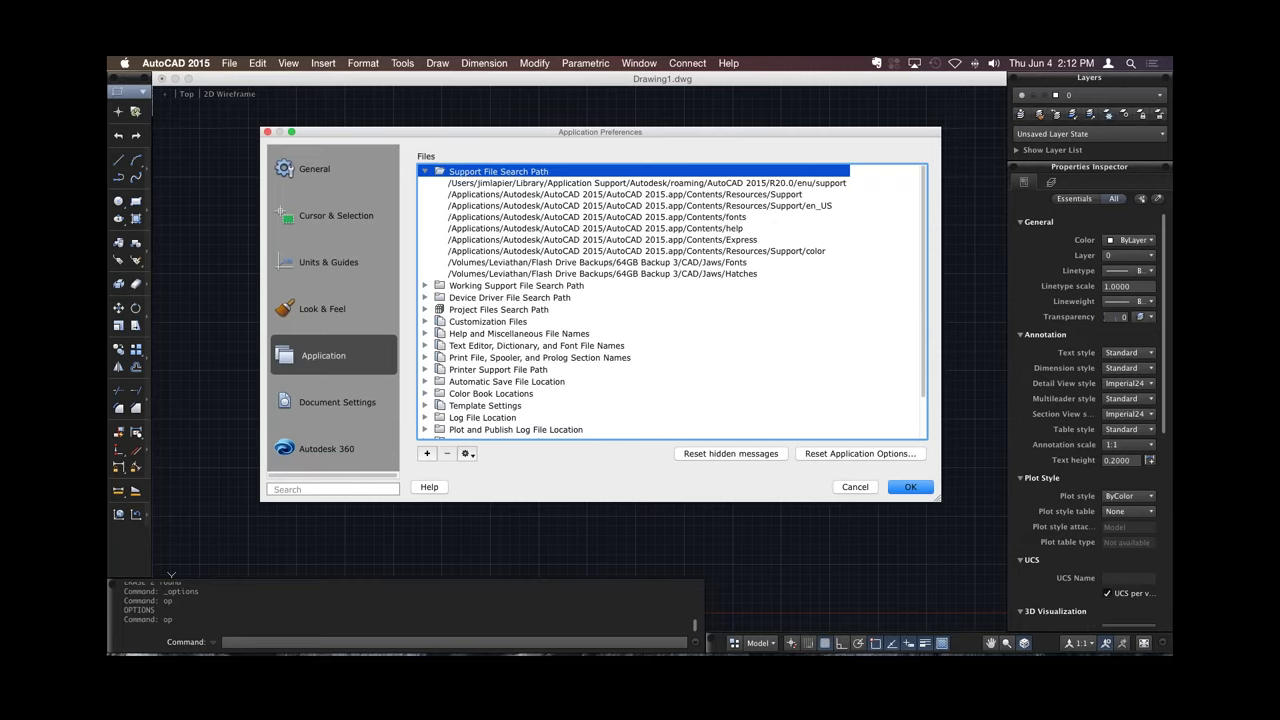
key(Left)
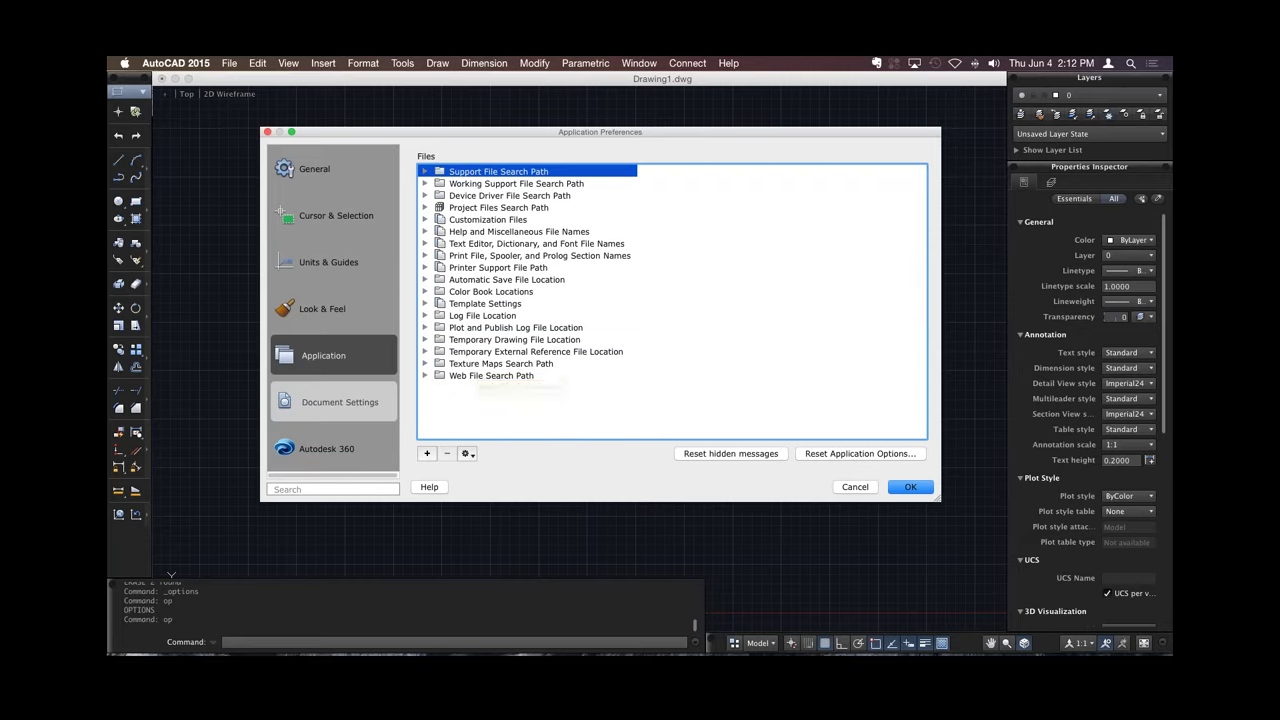
click(334, 402)
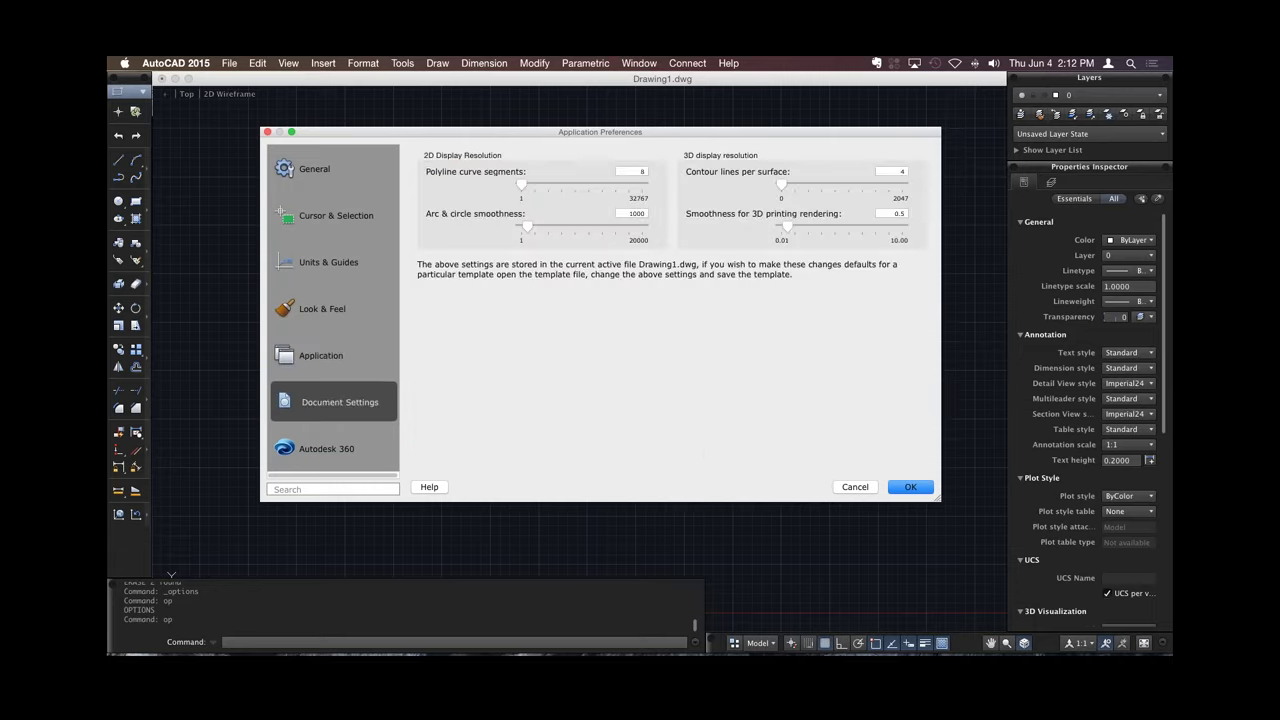
click(329, 448)
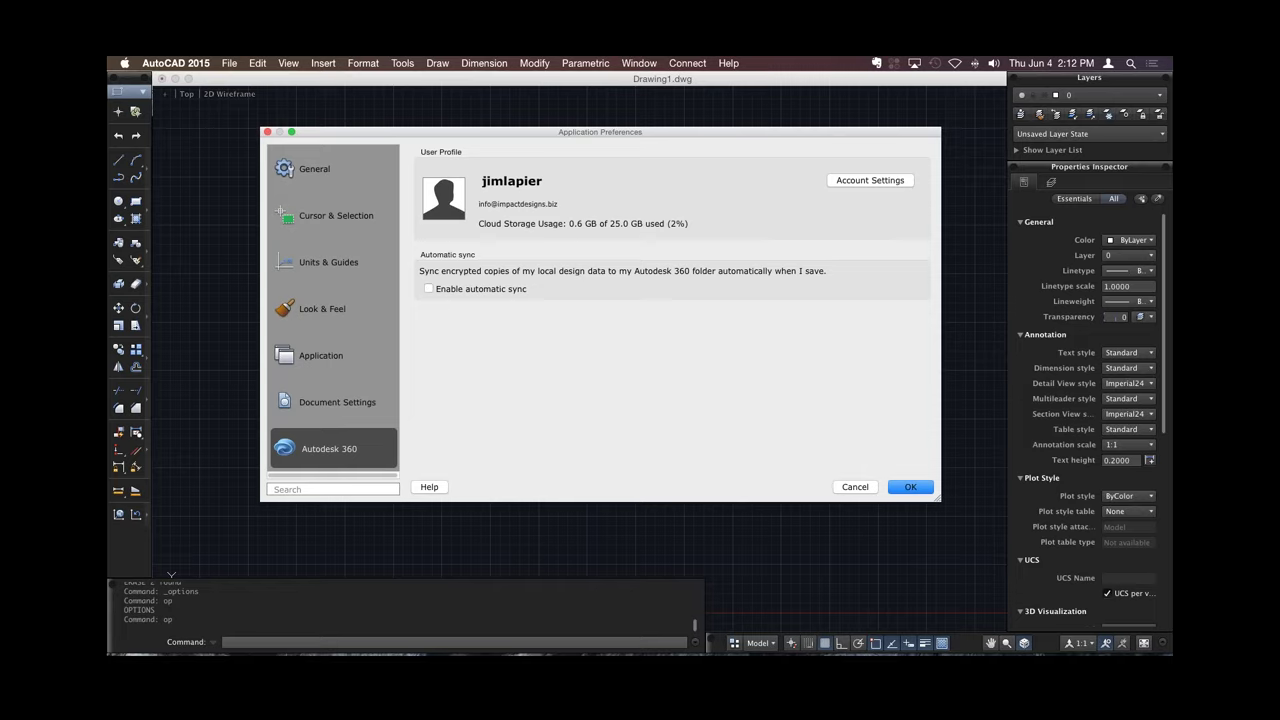
click(320, 168)
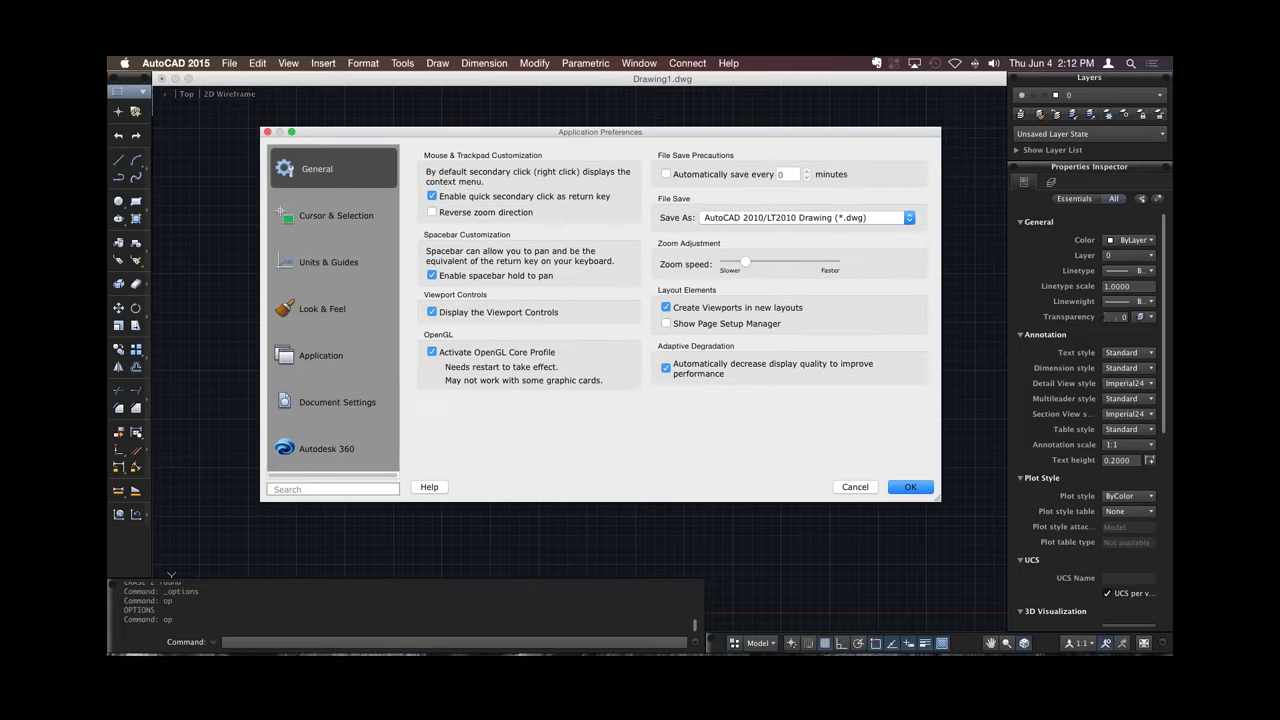
click(910, 486)
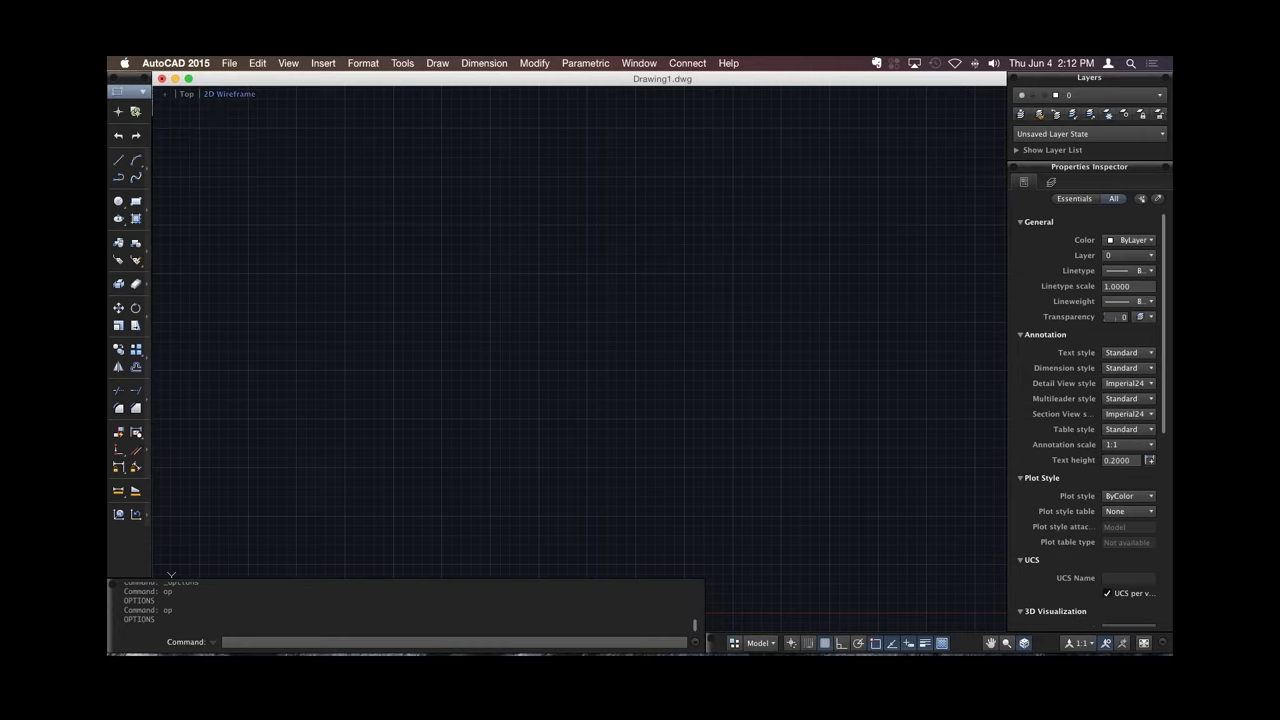
Create Drawing2 from File > New Drawing using the acad.dwt template.
click(229, 63)
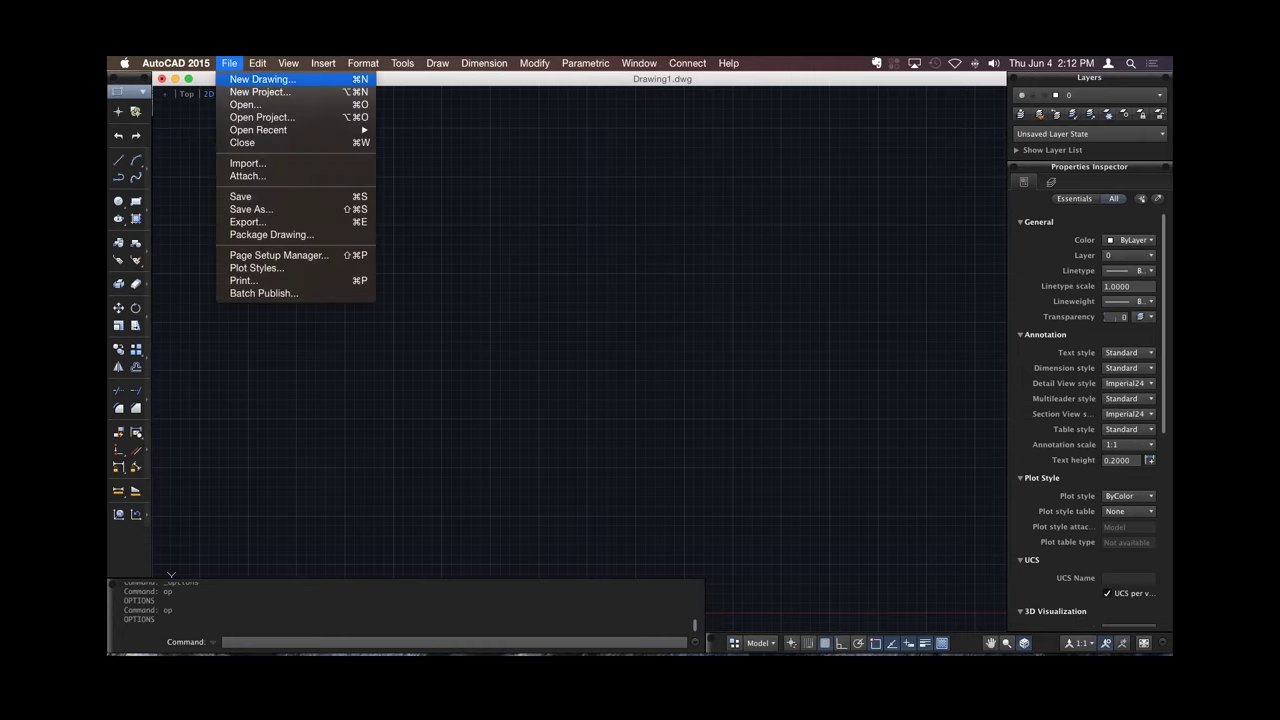
click(262, 79)
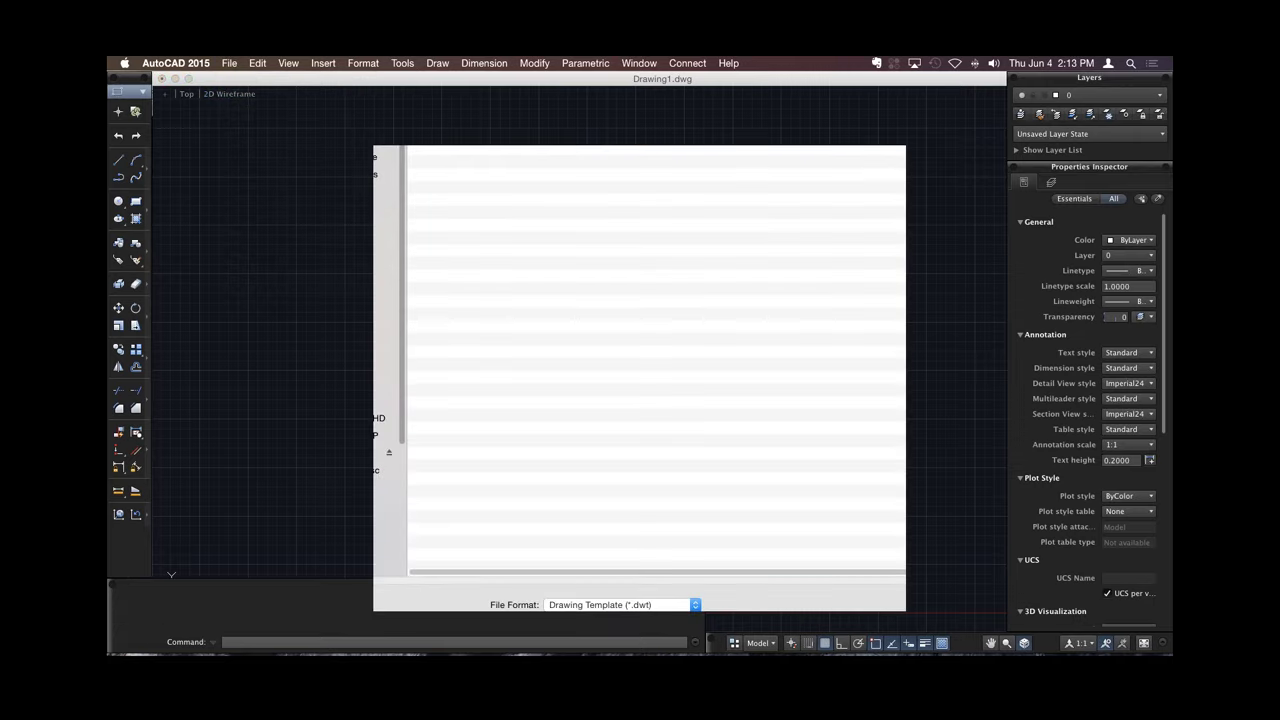
key(Return)
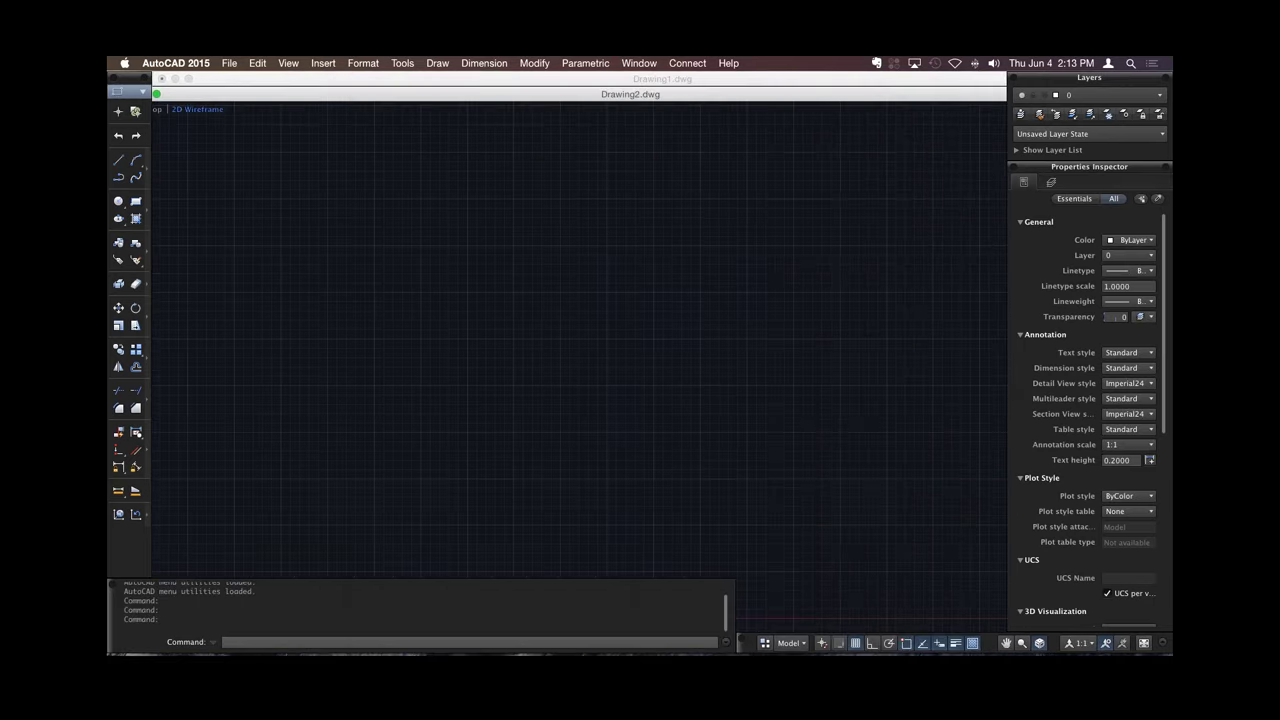
Draw a rectangle with REC from a picked corner to the relative point @4,3.
text(rec)
key(Return)
click(307, 394)
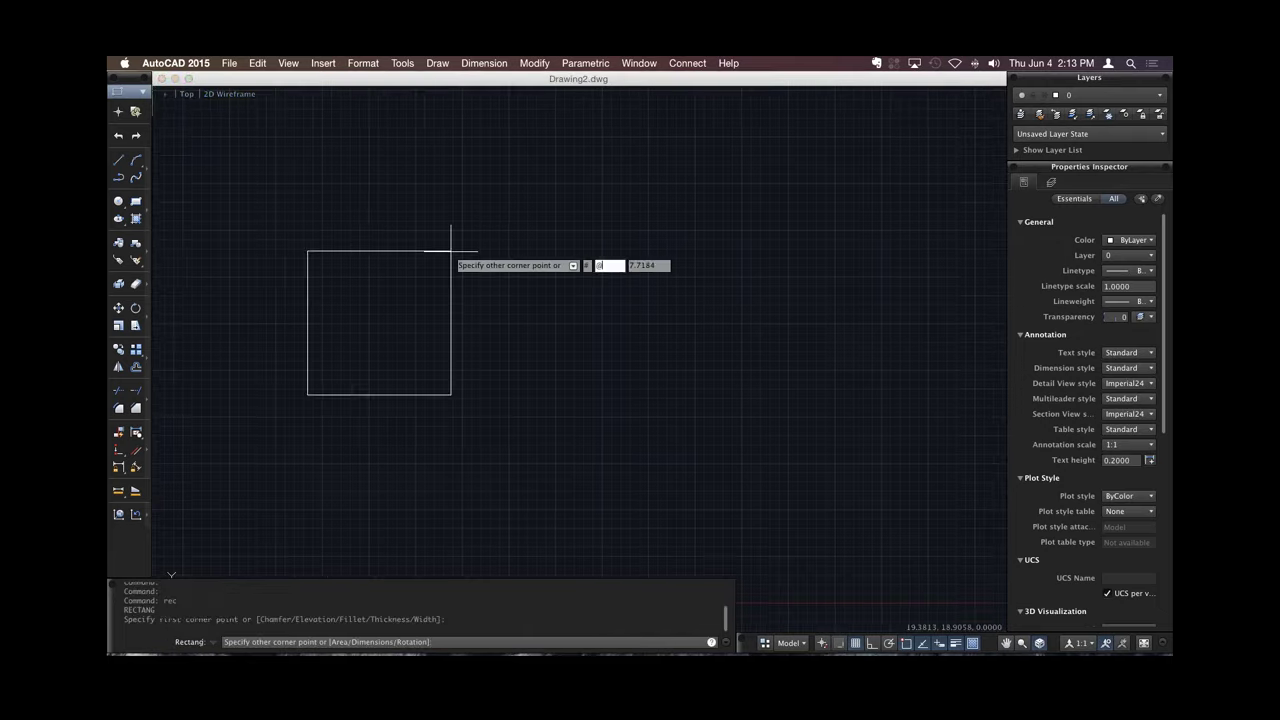
text(@4,3)
key(Return)
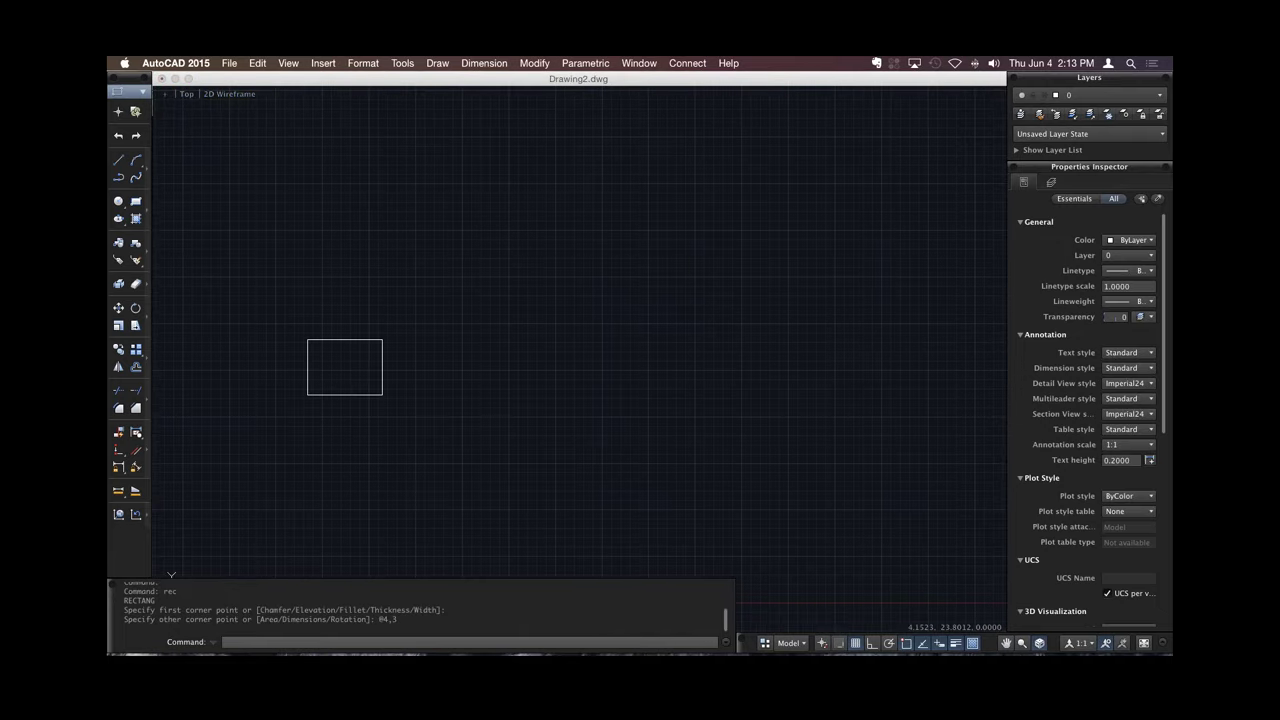
Browse the Edit, View, Insert and Format menus without choosing a command.
click(257, 63)
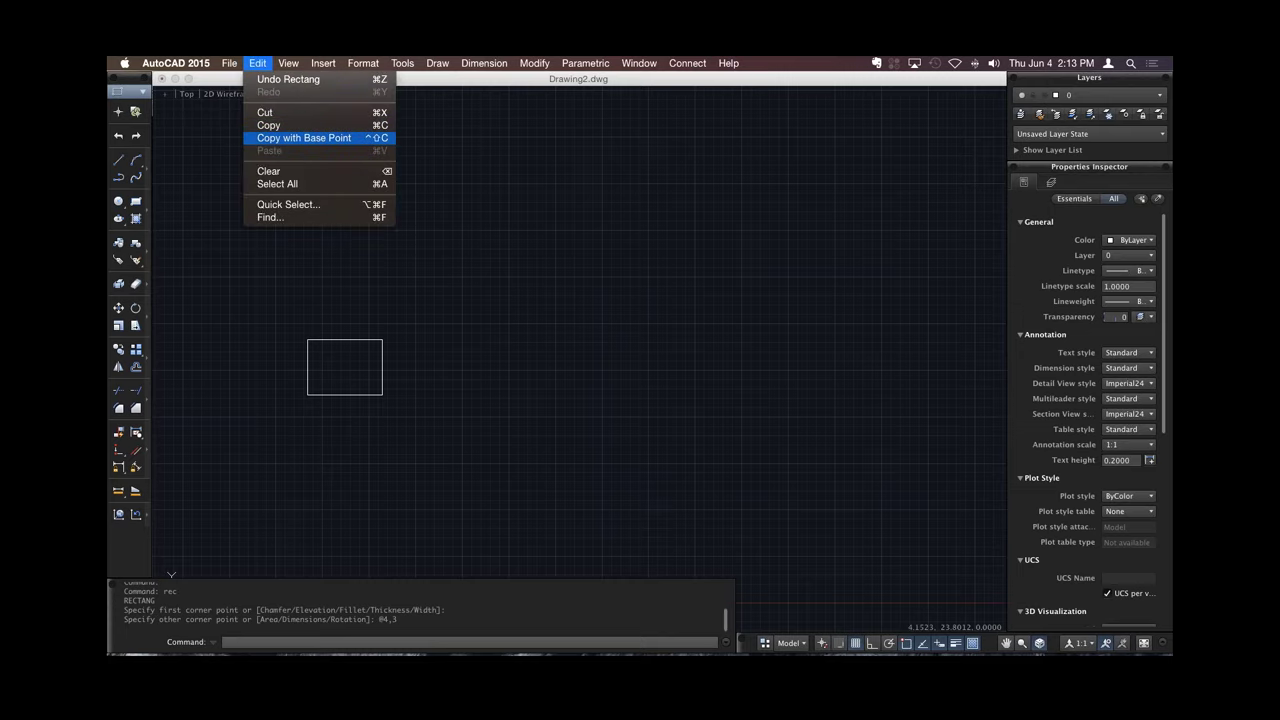
mouse_move(288, 63)
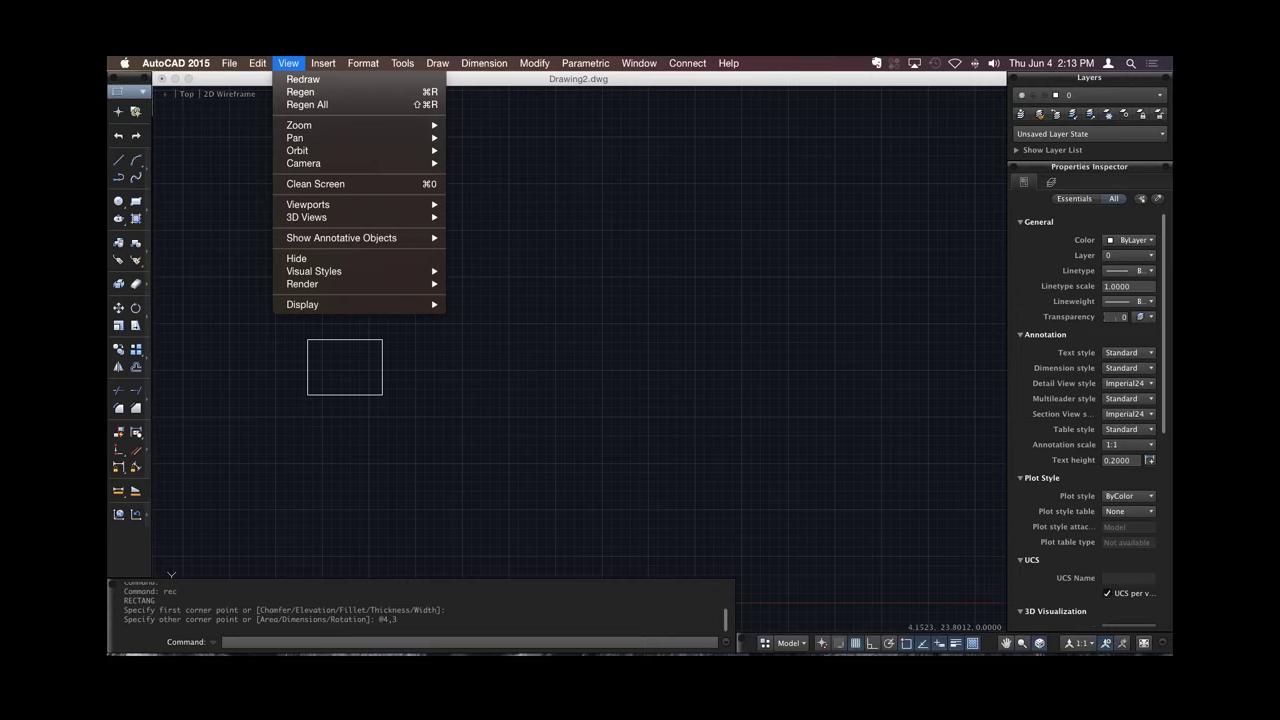
mouse_move(320, 204)
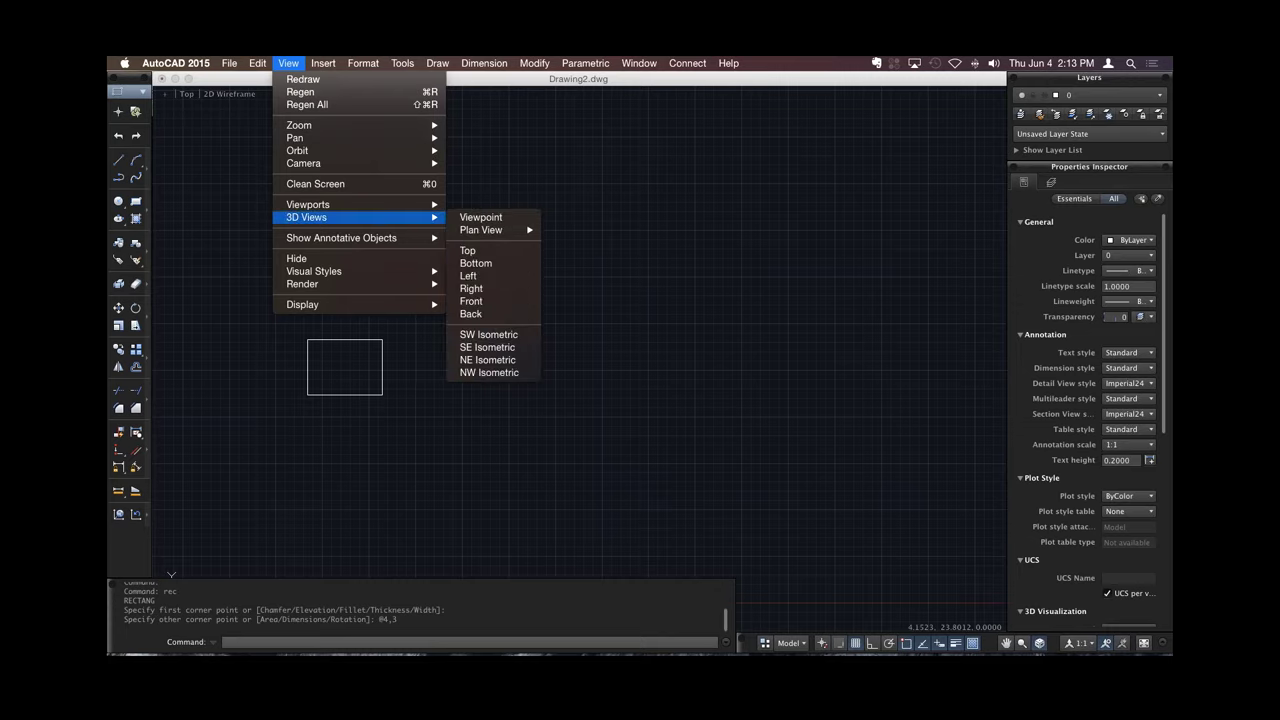
click(288, 63)
click(323, 63)
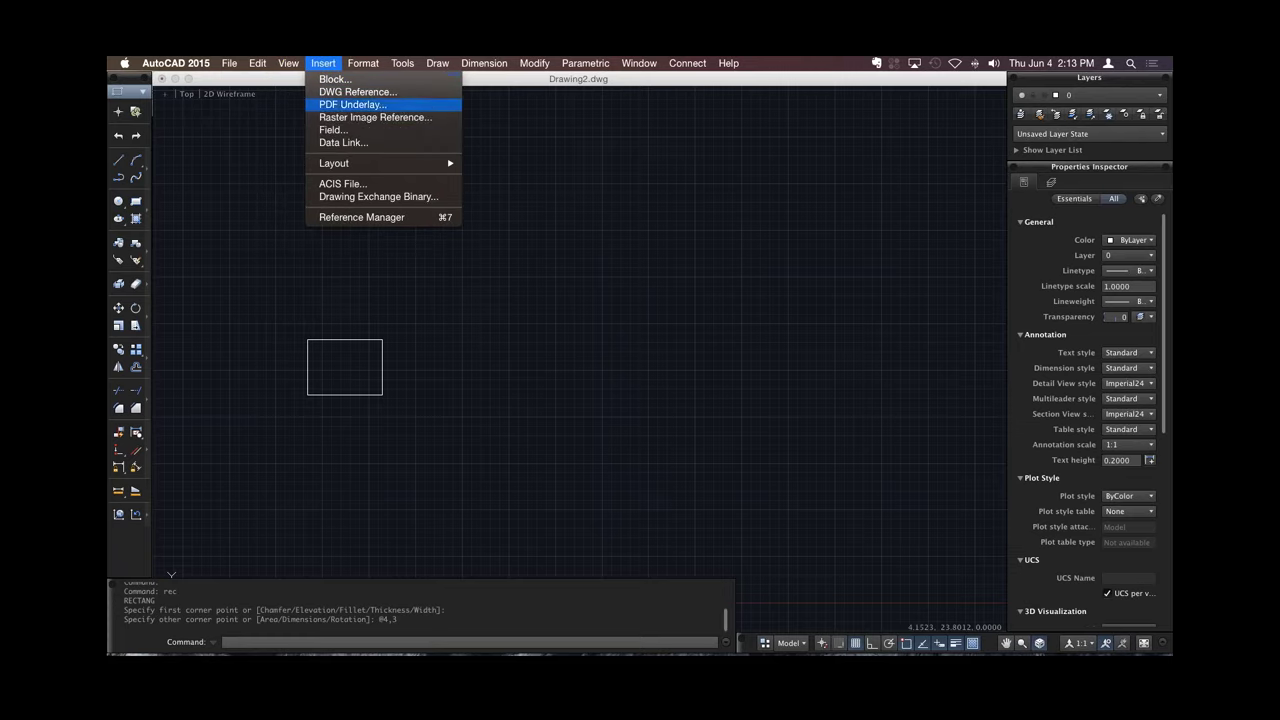
mouse_move(363, 63)
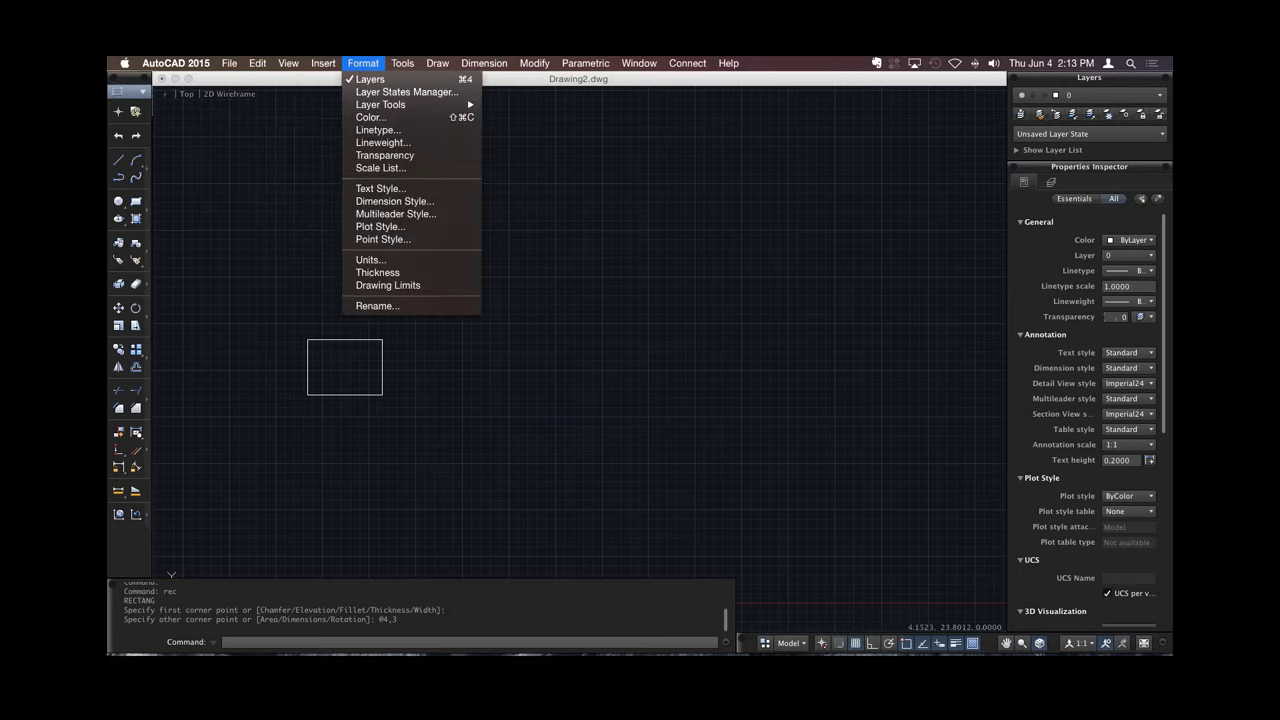
key(Escape)
click(363, 63)
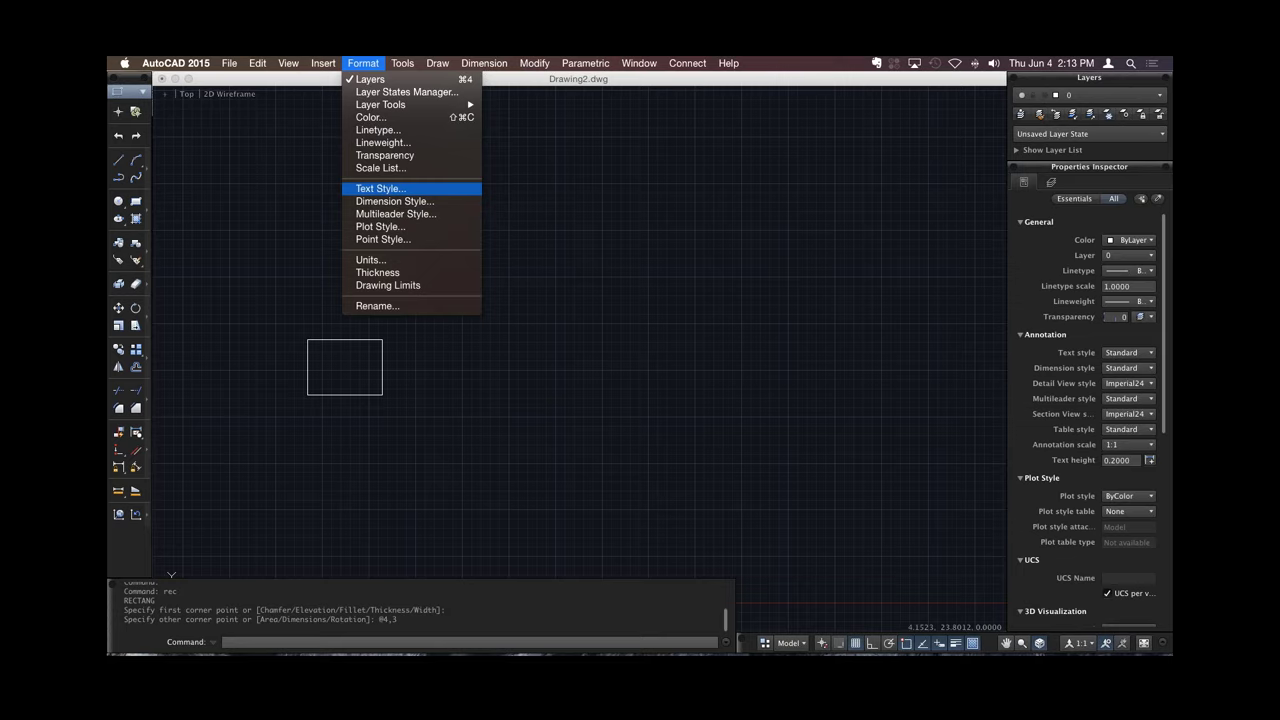
click(327, 92)
Launch the Reference Manager from Tools > Palettes.
click(402, 63)
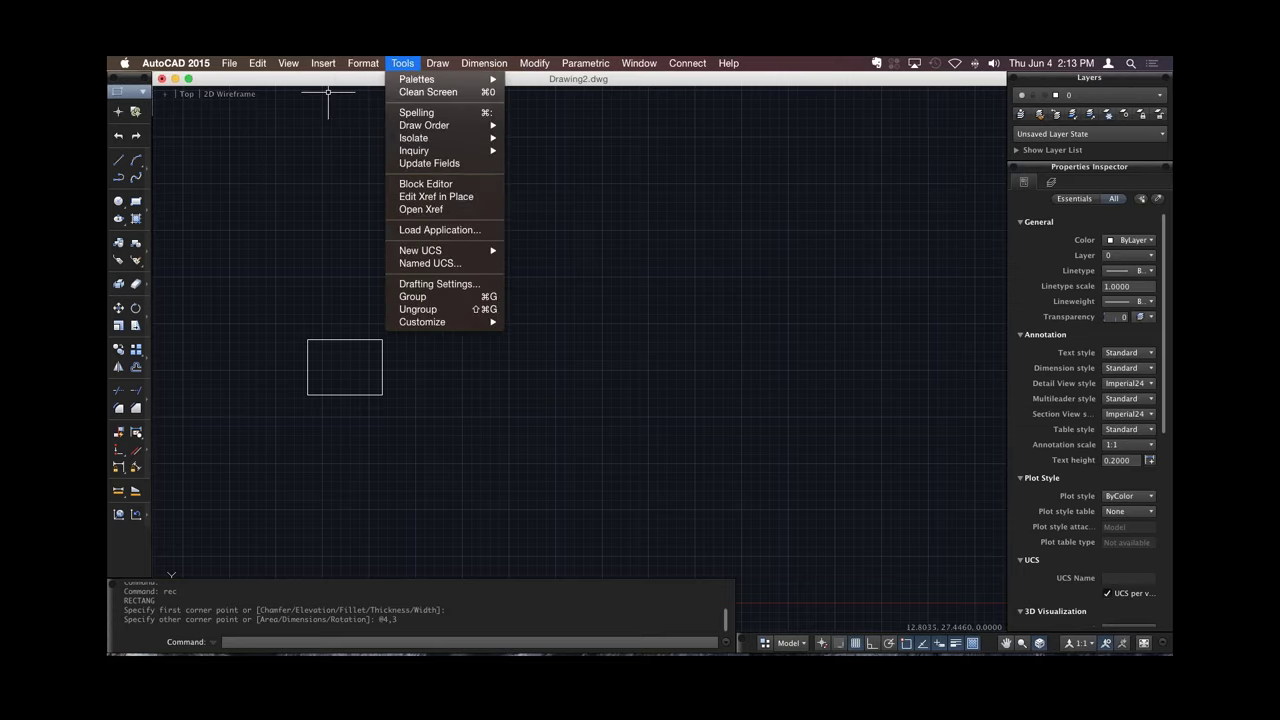
mouse_move(430, 79)
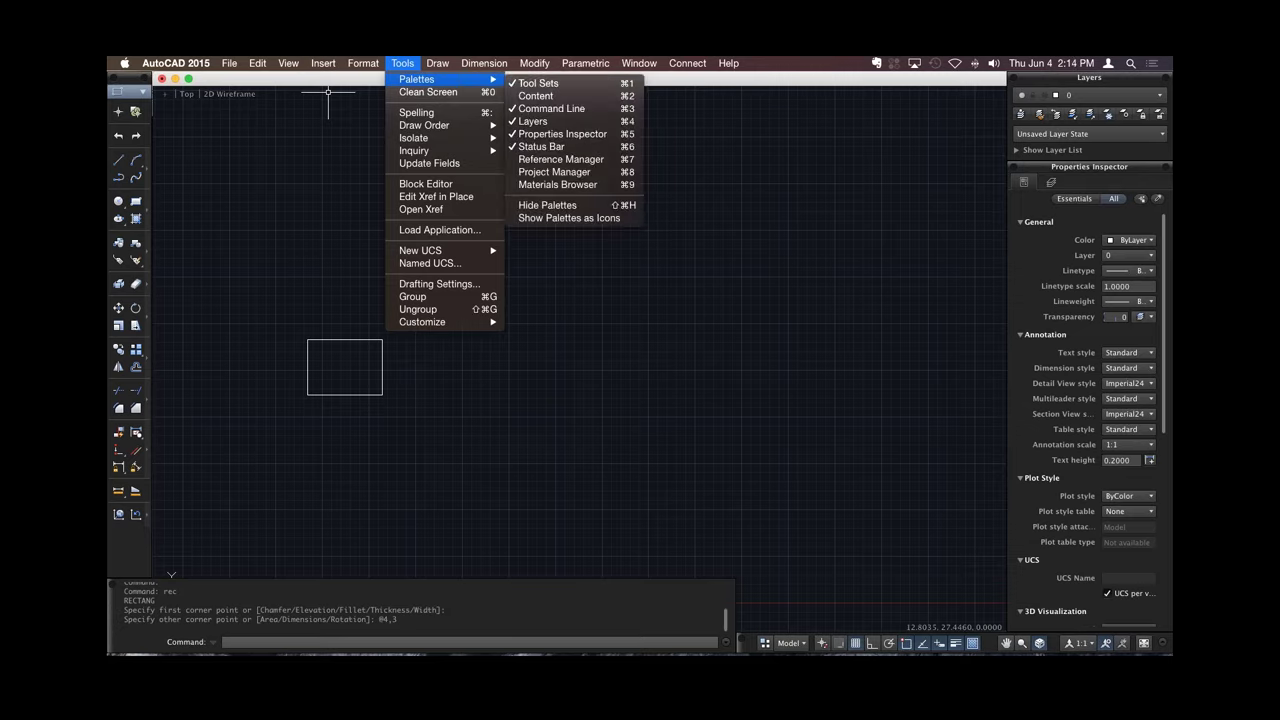
click(538, 83)
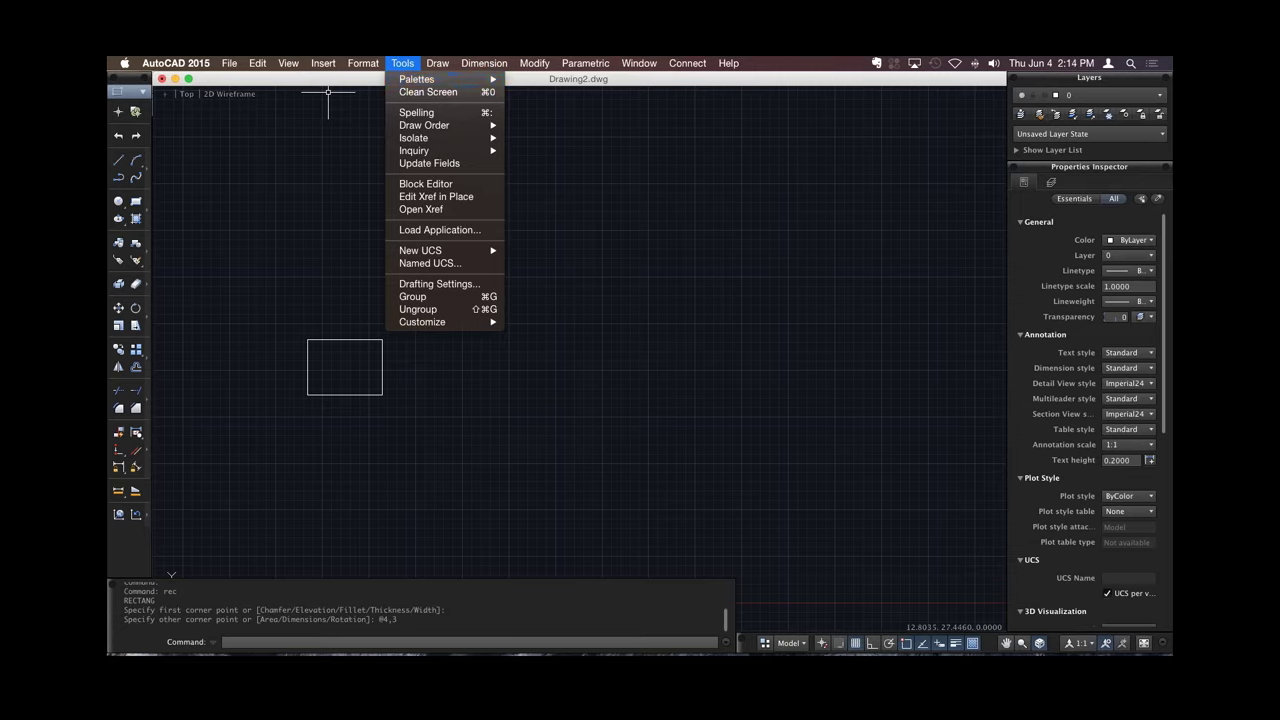
mouse_move(420, 79)
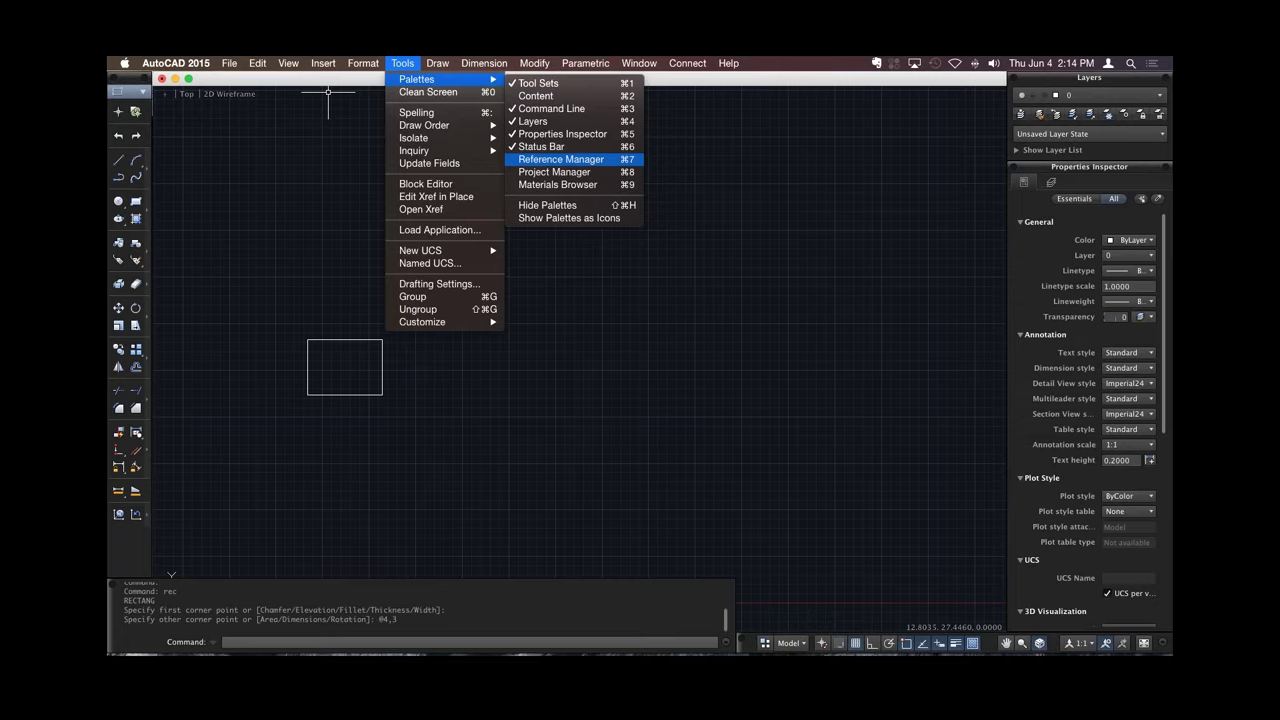
key(Escape)
Attach the Door Shops Rev 2 drawing as an external reference and zoom to extents.
key(super+alt+4)
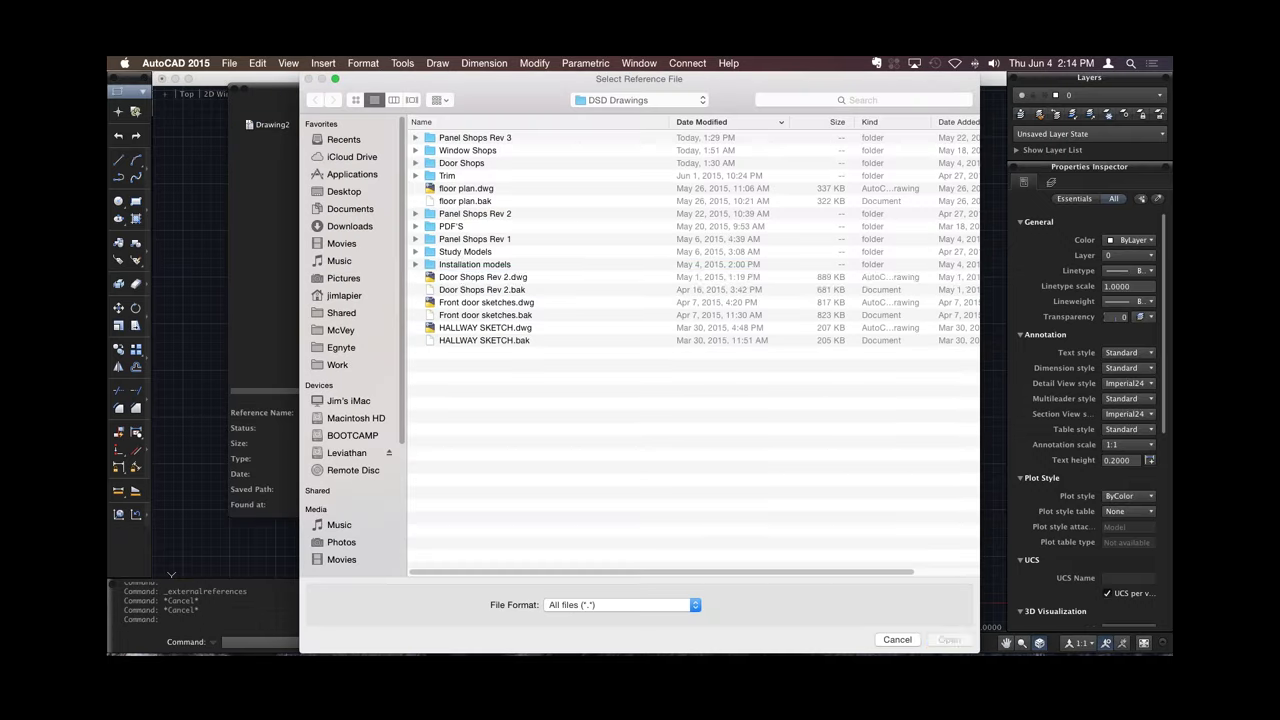
click(483, 277)
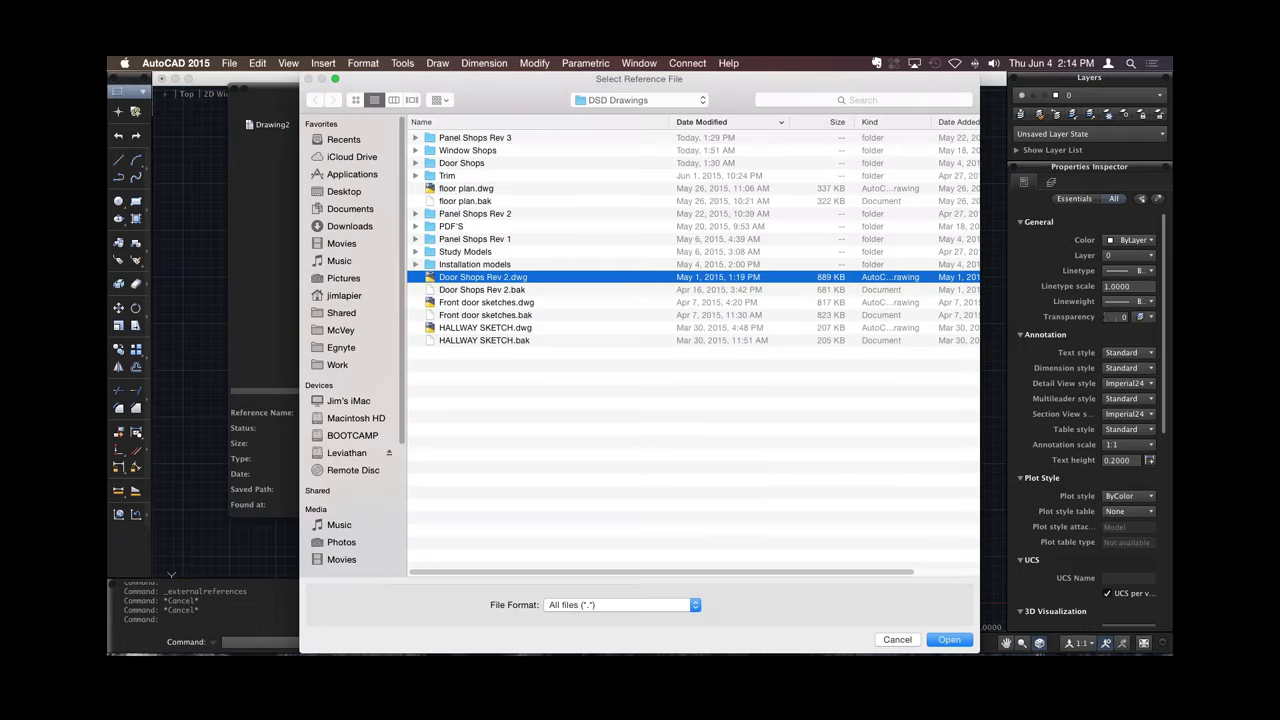
key(Return)
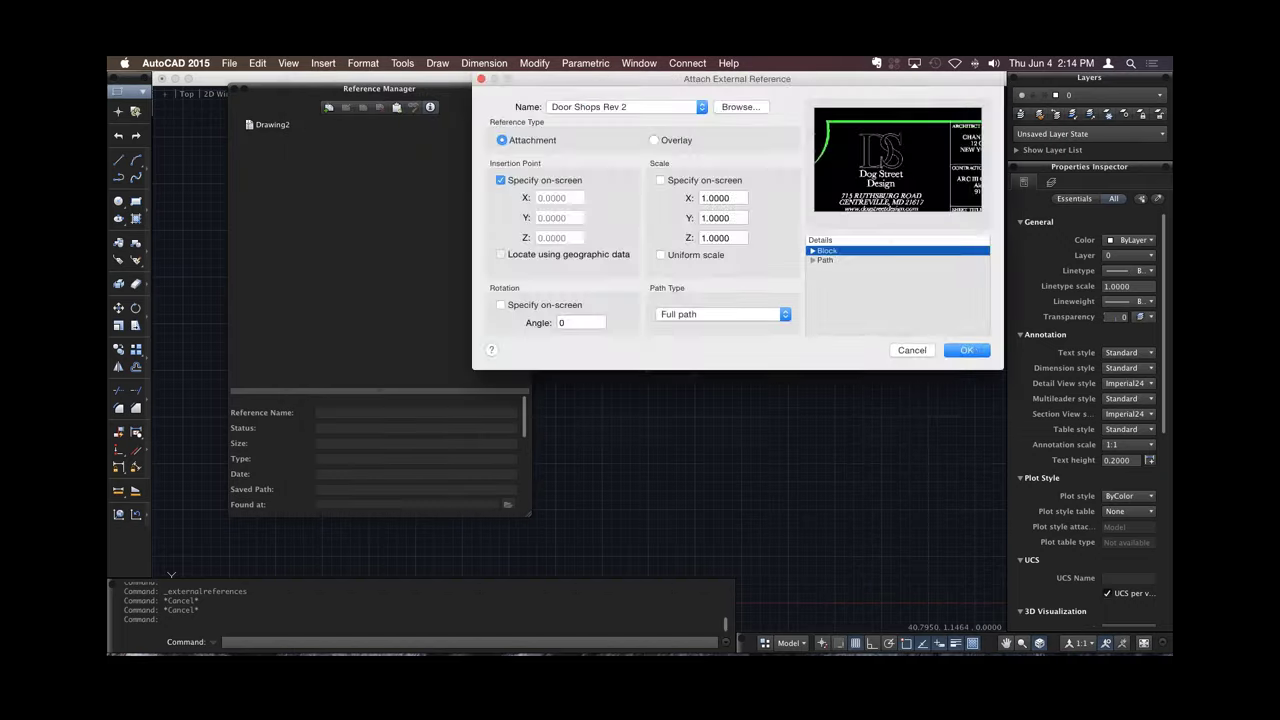
key(Return)
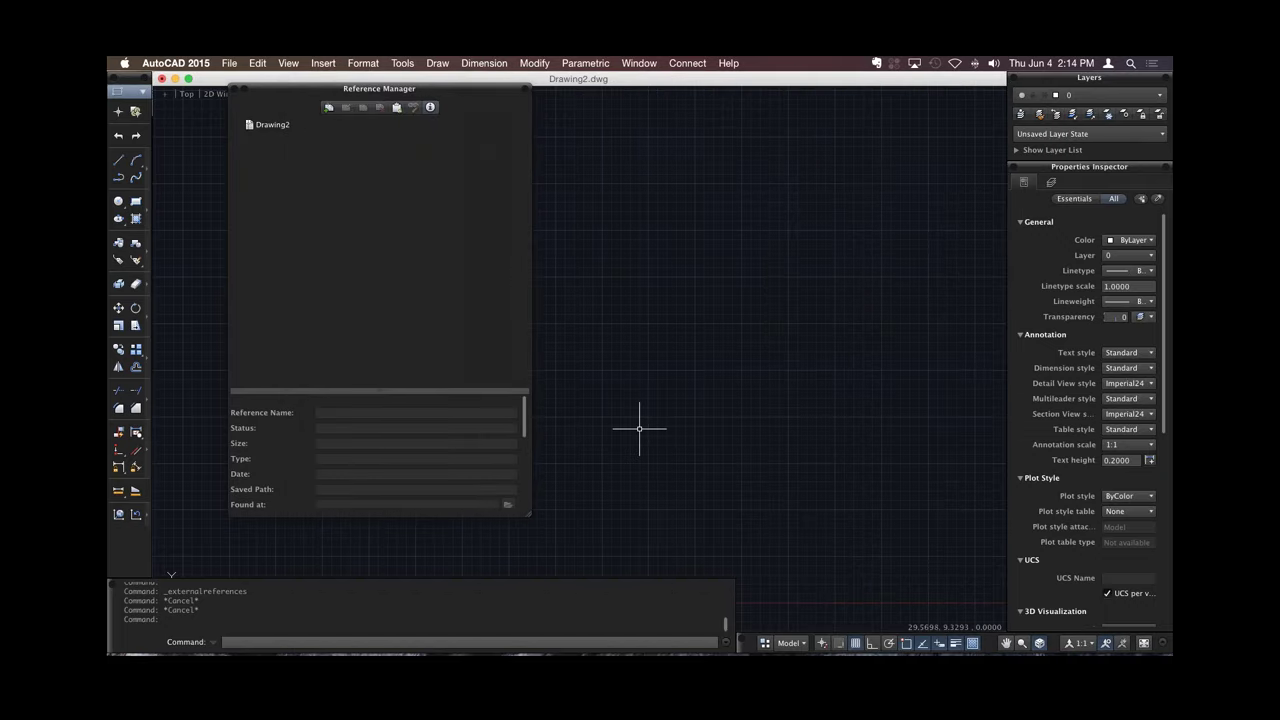
text(z)
key(Return)
text(e)
key(Return)
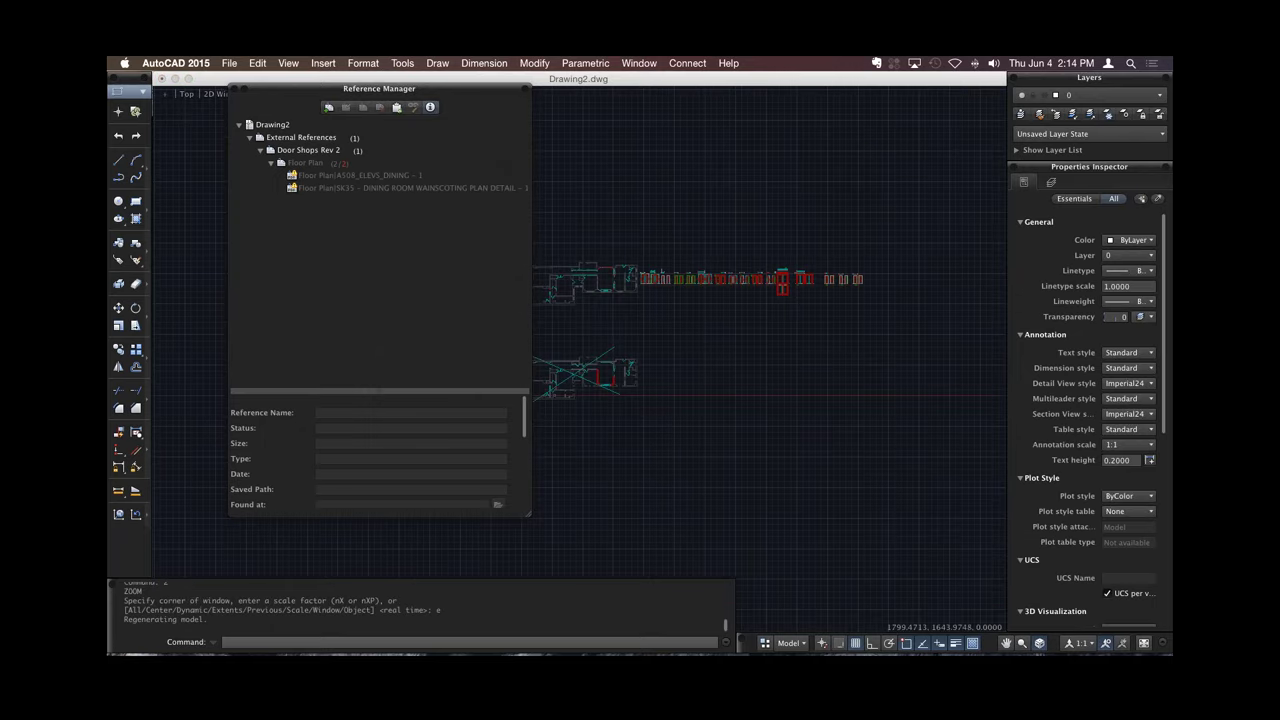
Detach the Door Shops Rev 2 reference, confirm it, and close the Reference Manager.
click(308, 150)
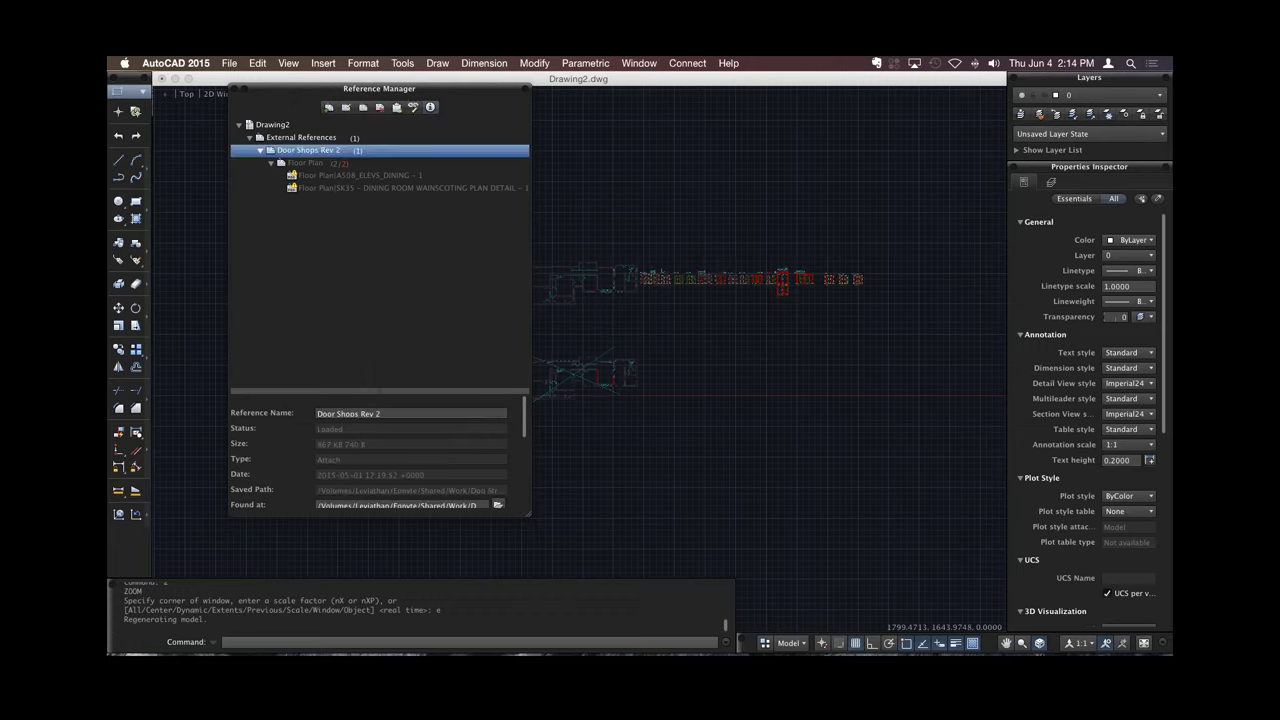
click(380, 107)
click(739, 273)
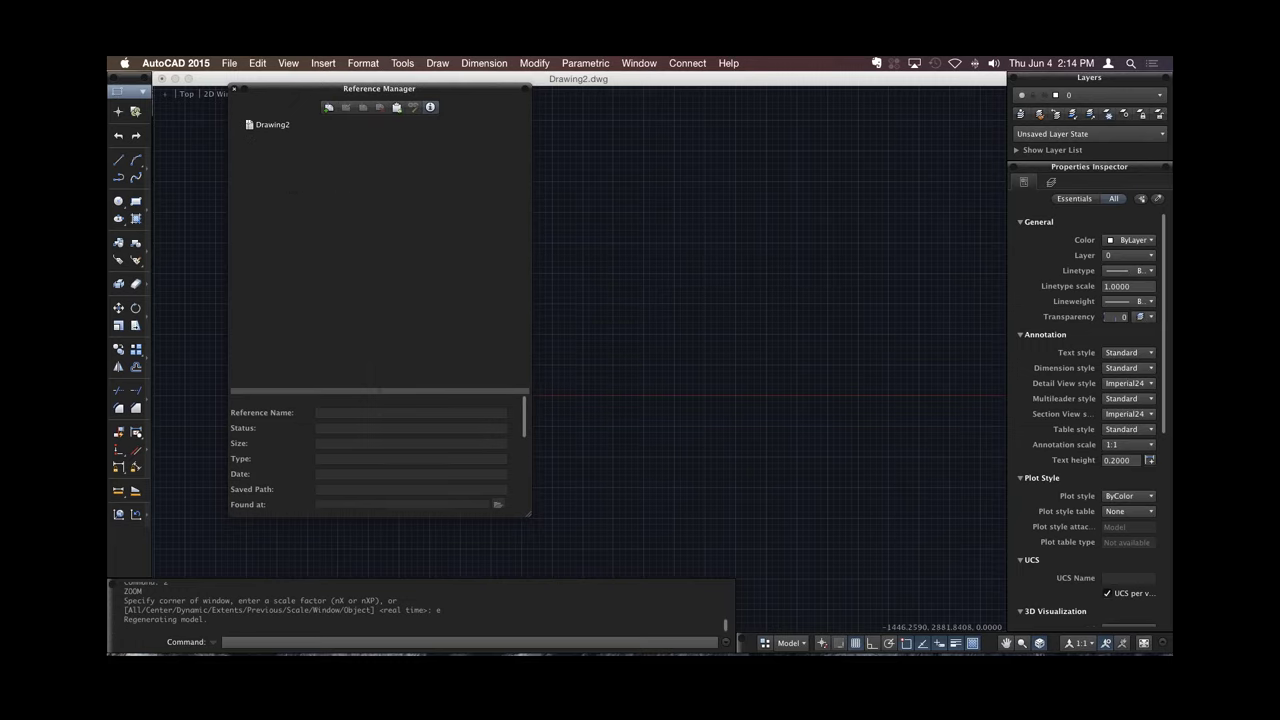
click(234, 88)
Open the Content palette from Tools > Palettes and choose the Architectural – Imperial library.
click(402, 63)
mouse_move(416, 79)
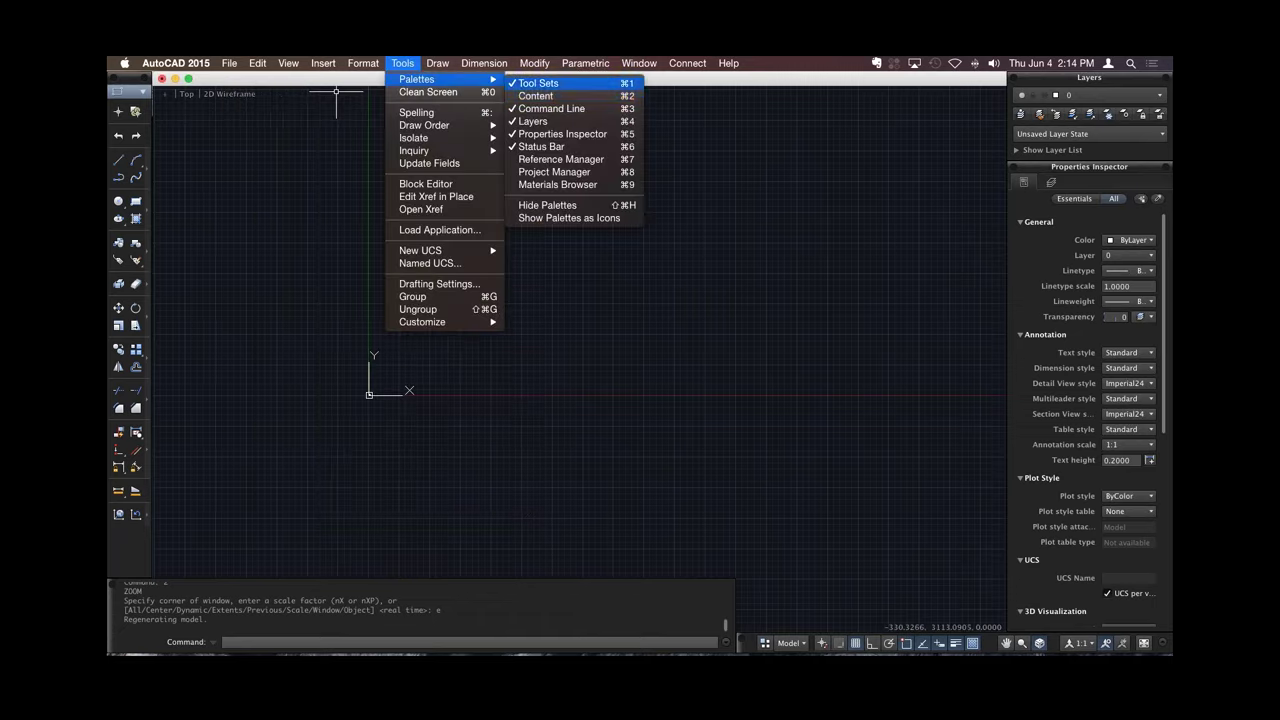
click(535, 96)
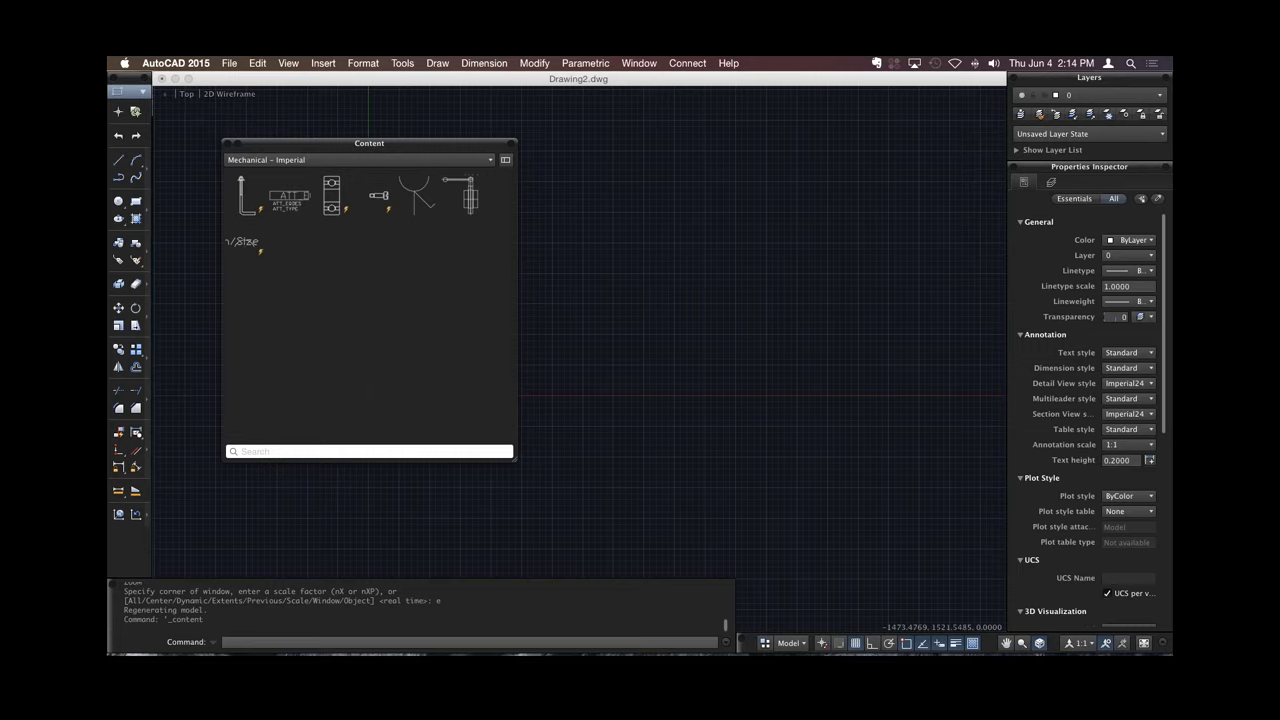
click(358, 160)
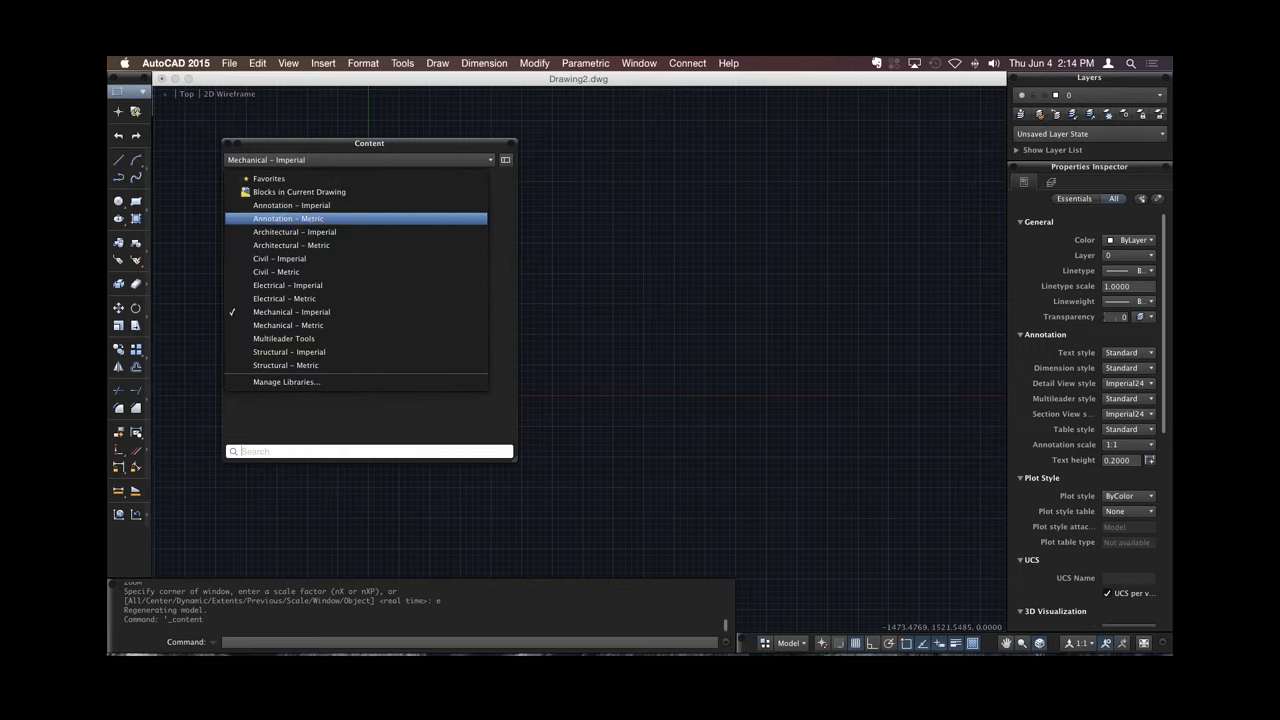
key(Up)
key(Down)
key(Down)
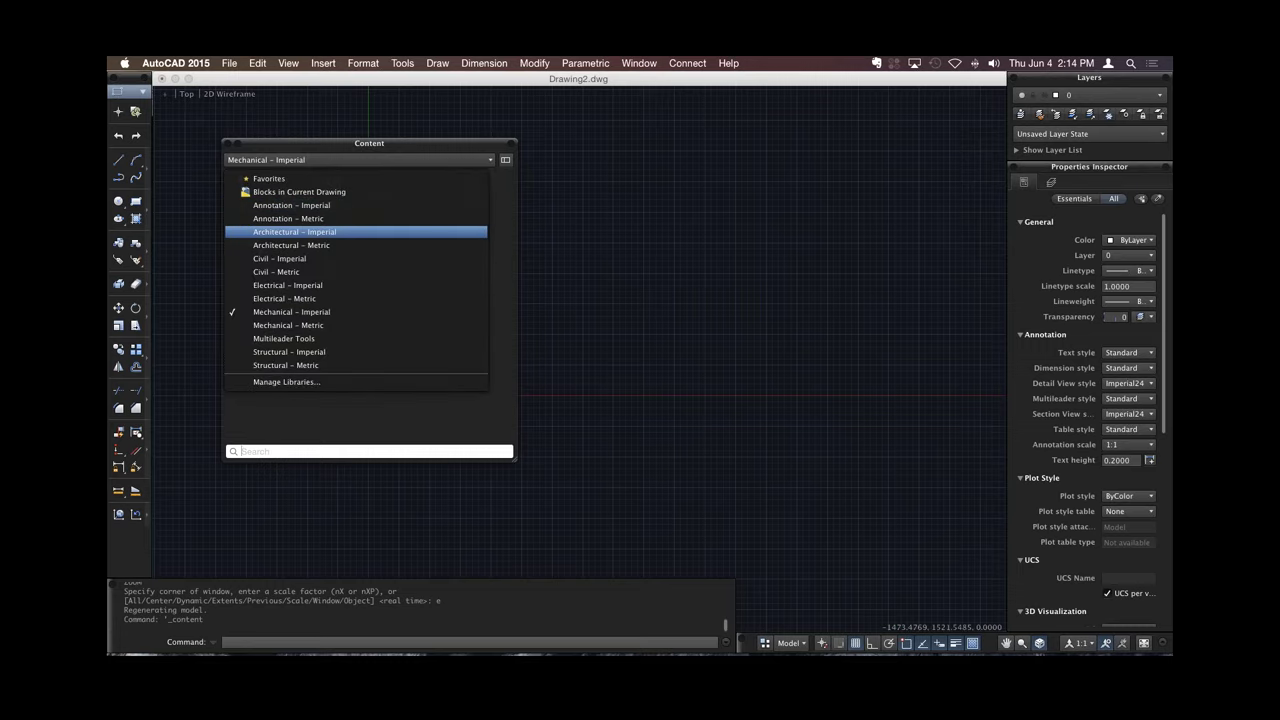
key(Return)
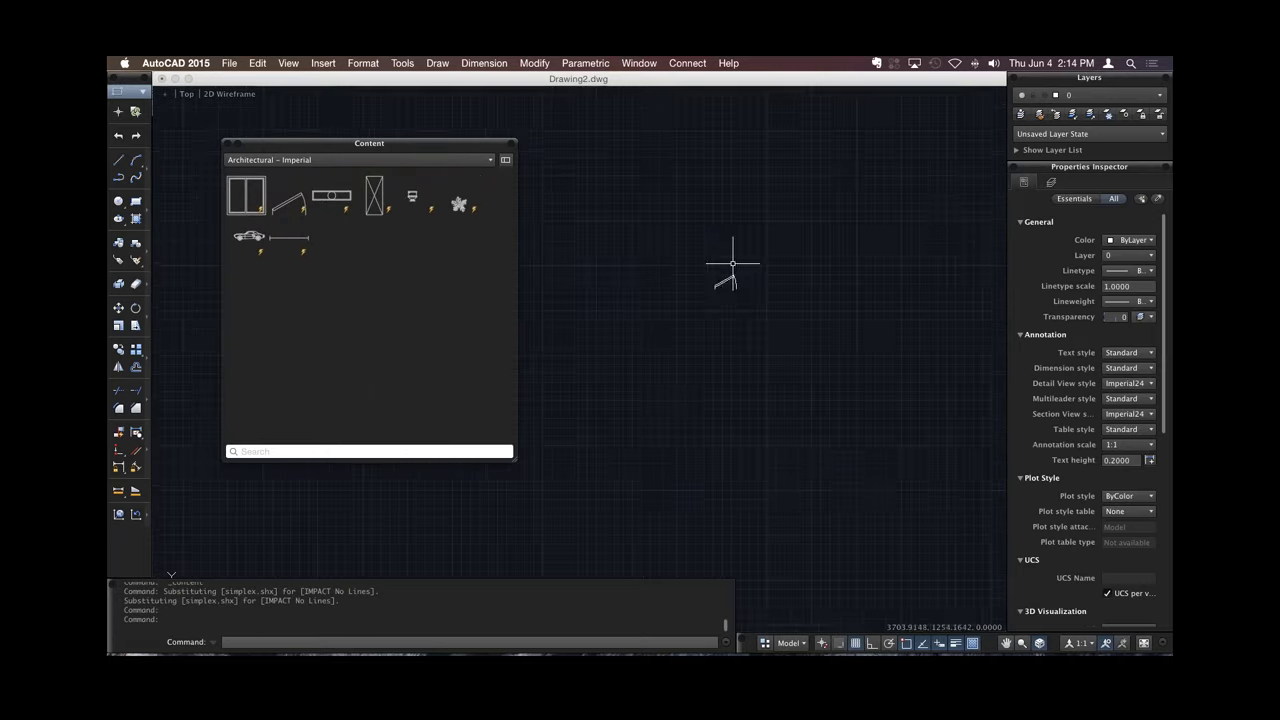
Place the door block and use its flip grips to hinge it left and swing it upward.
click(666, 271)
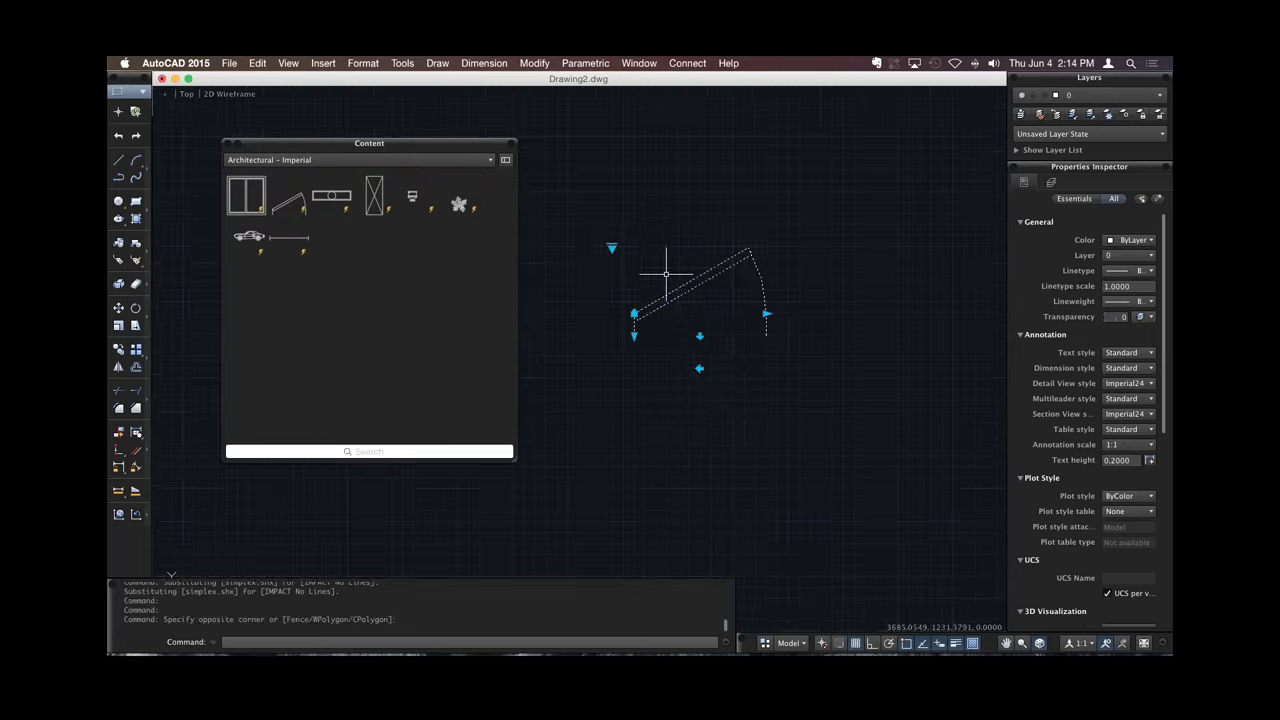
click(611, 248)
click(652, 280)
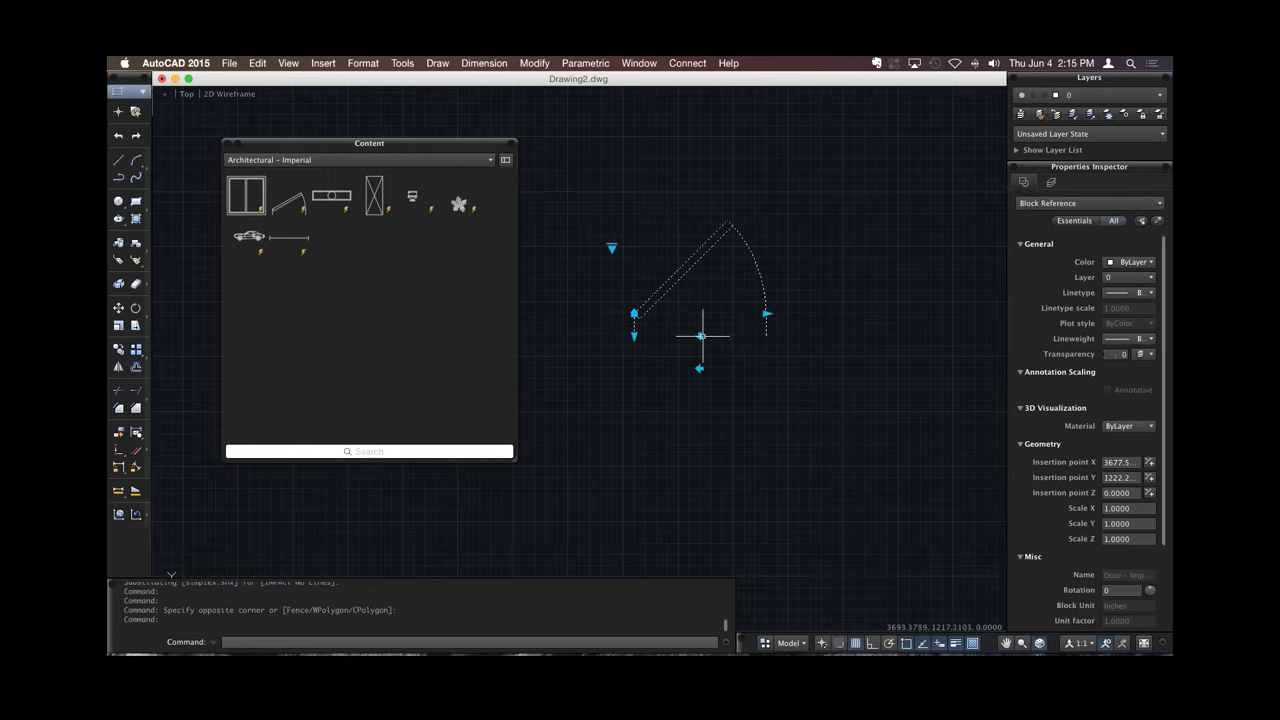
click(699, 337)
click(700, 281)
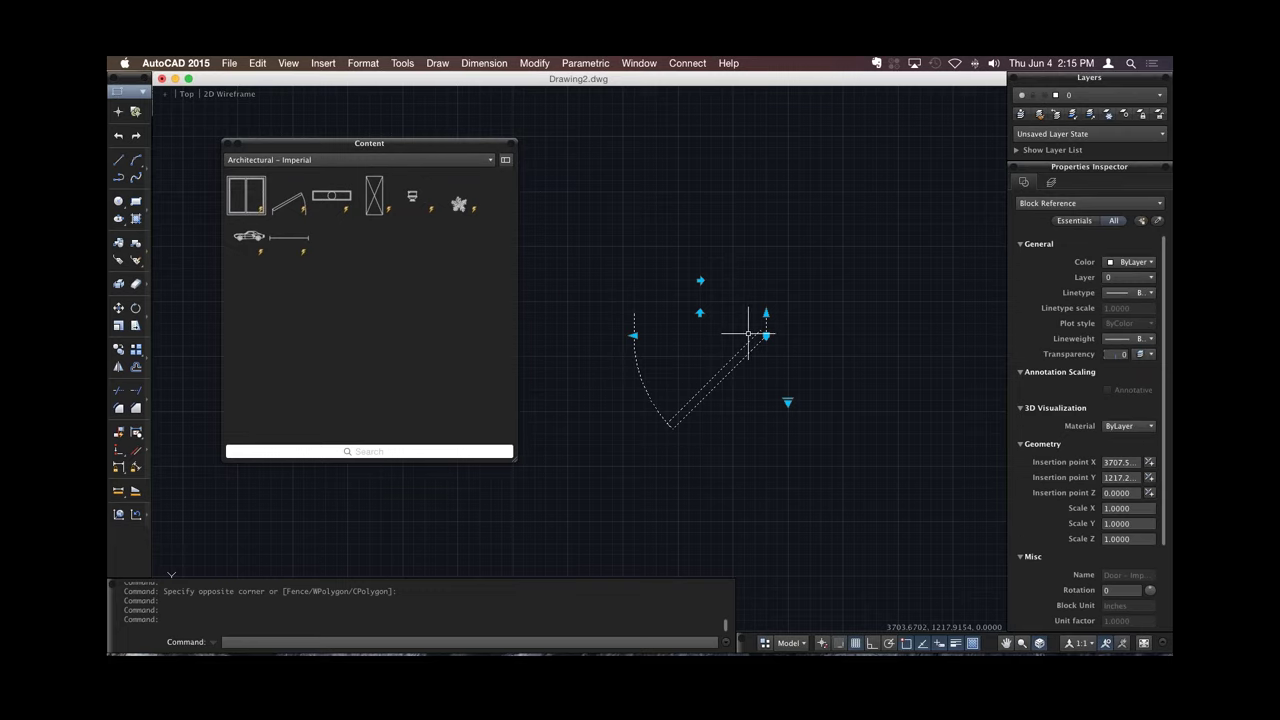
click(700, 281)
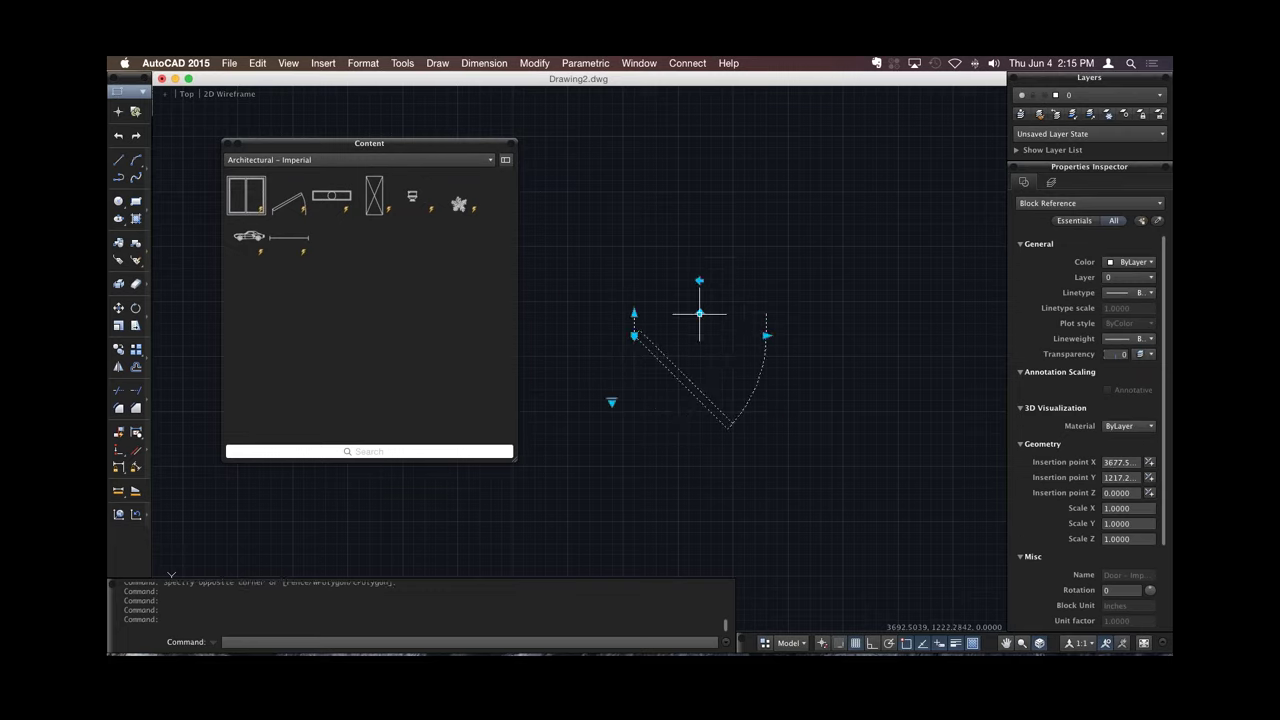
click(701, 312)
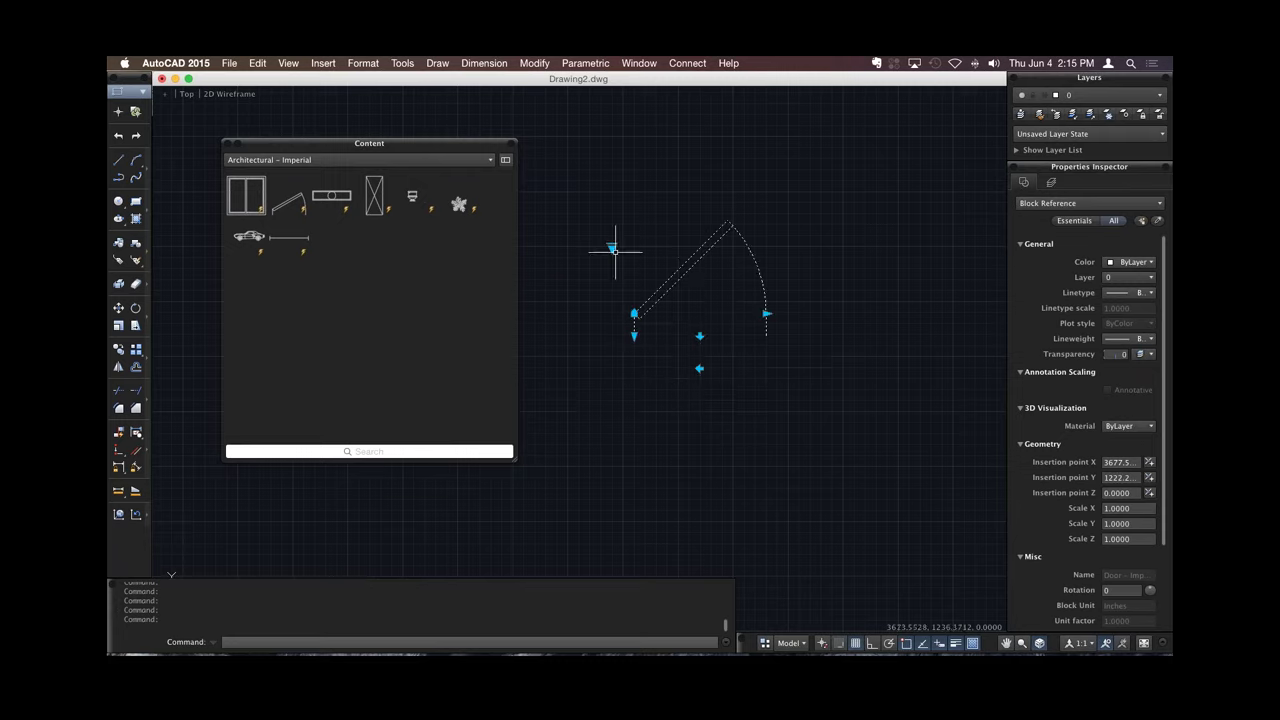
right_click(701, 253)
Open the door block in the Block Editor and return to the Drawing2 window.
click(741, 292)
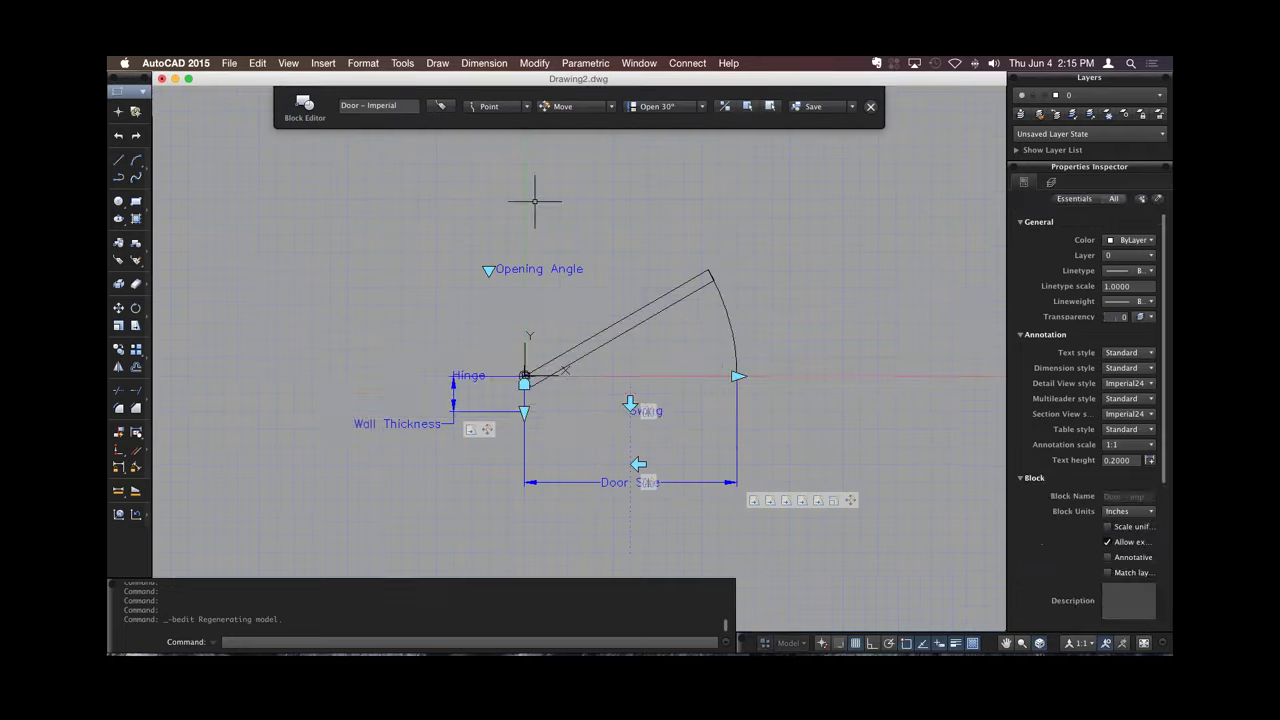
key(super+Tab)
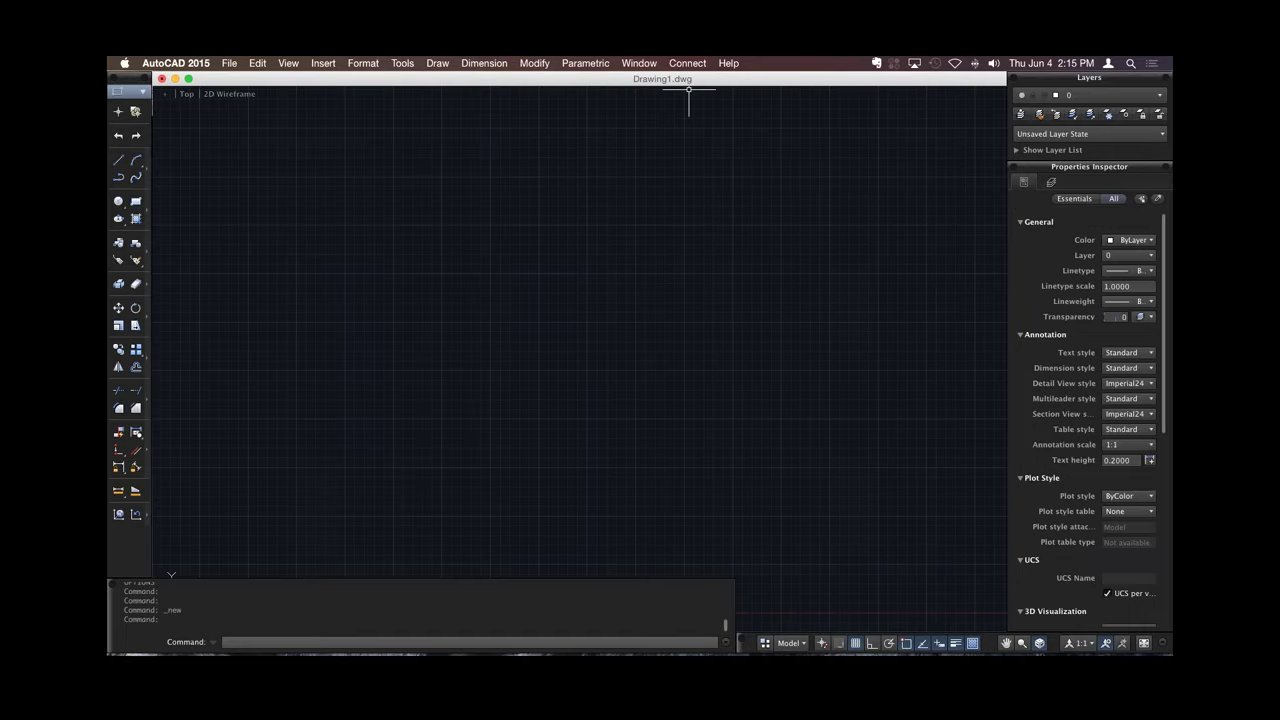
click(639, 63)
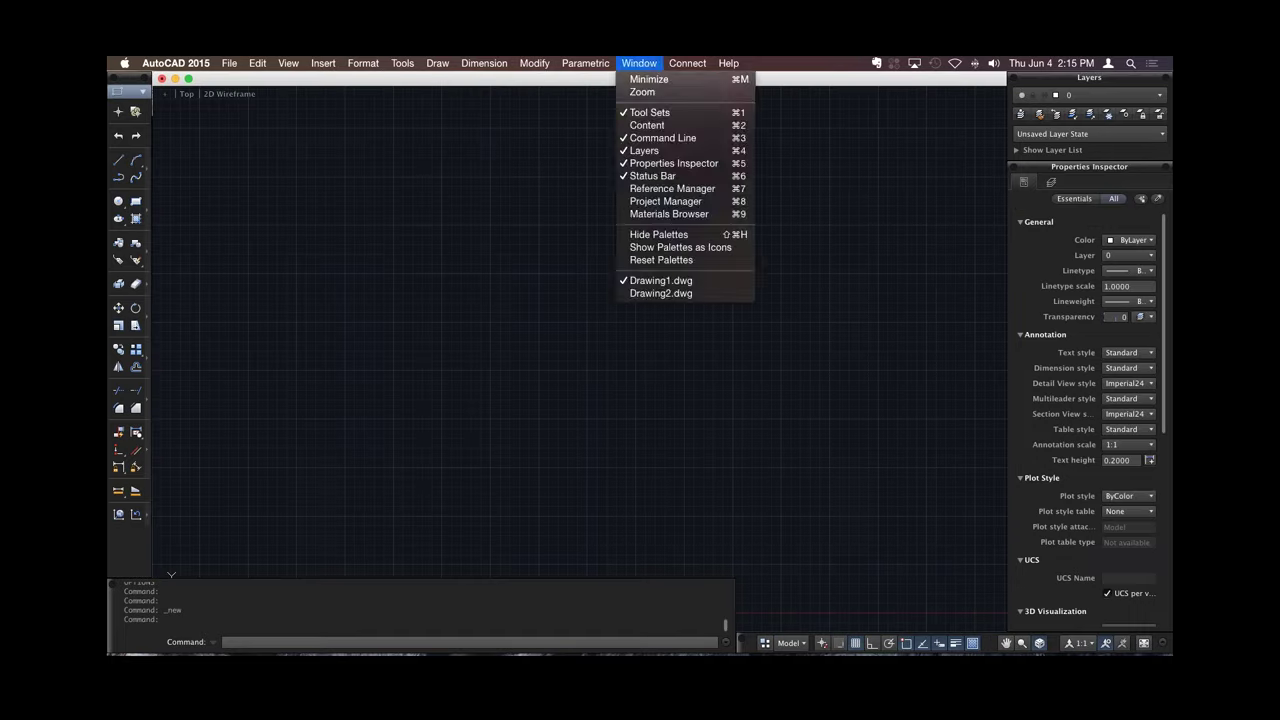
click(662, 294)
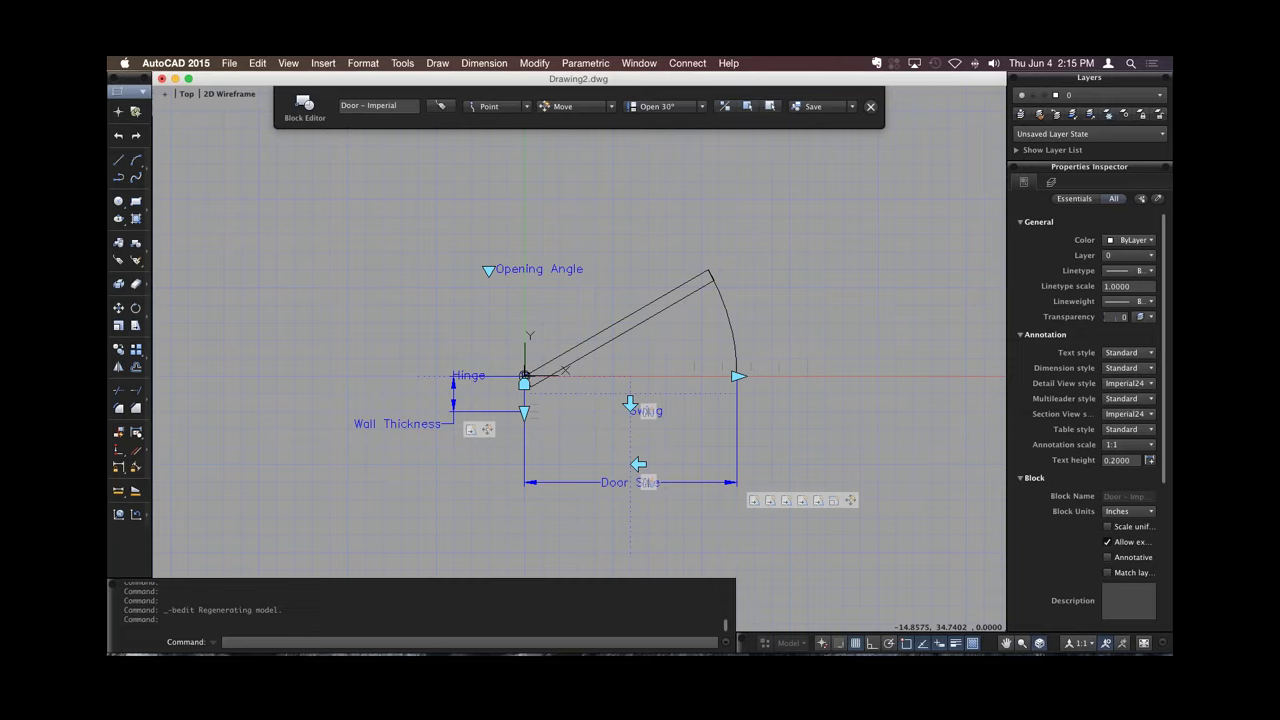
Browse the Point parameter and Move action options, cancel, and save the door block.
click(489, 106)
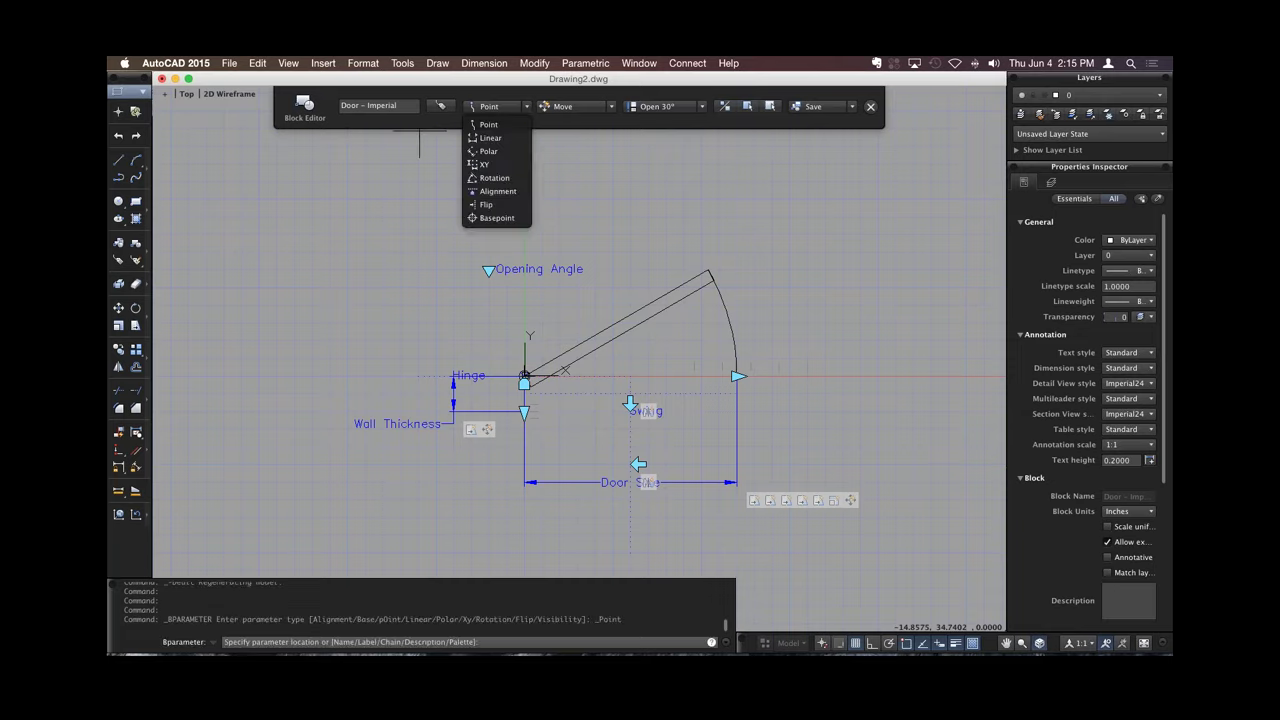
click(560, 106)
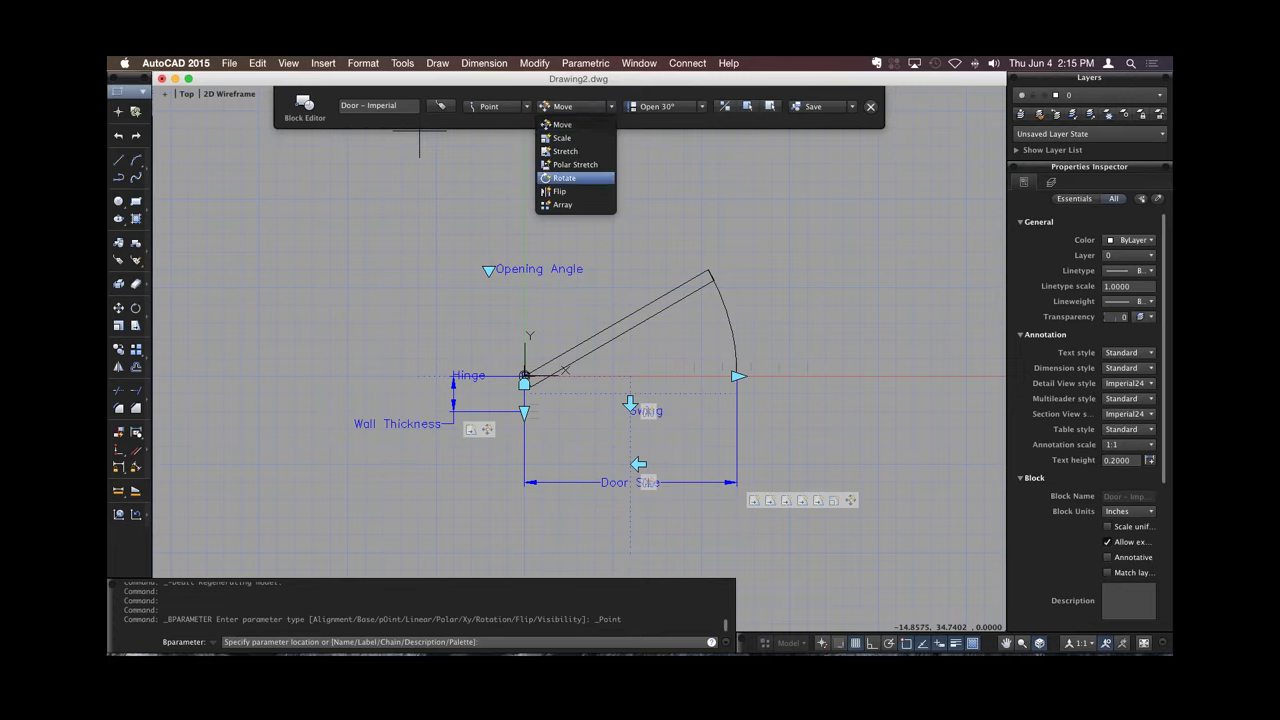
click(562, 124)
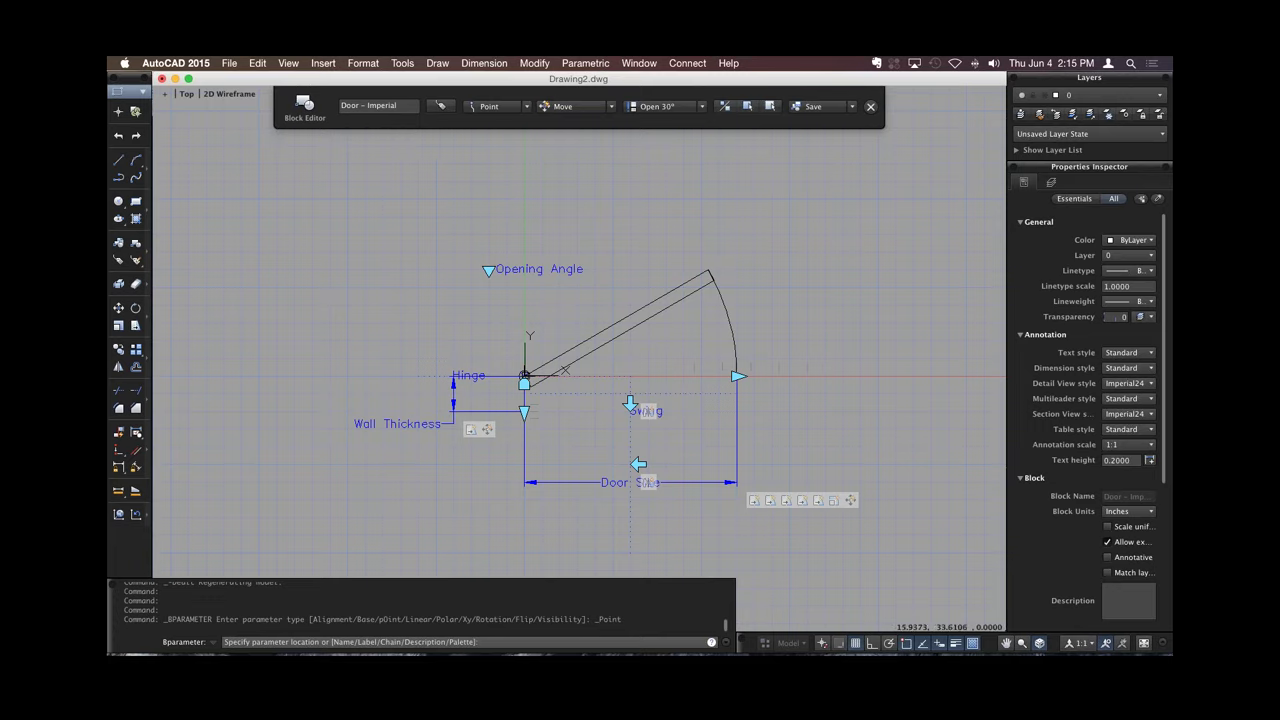
key(Escape)
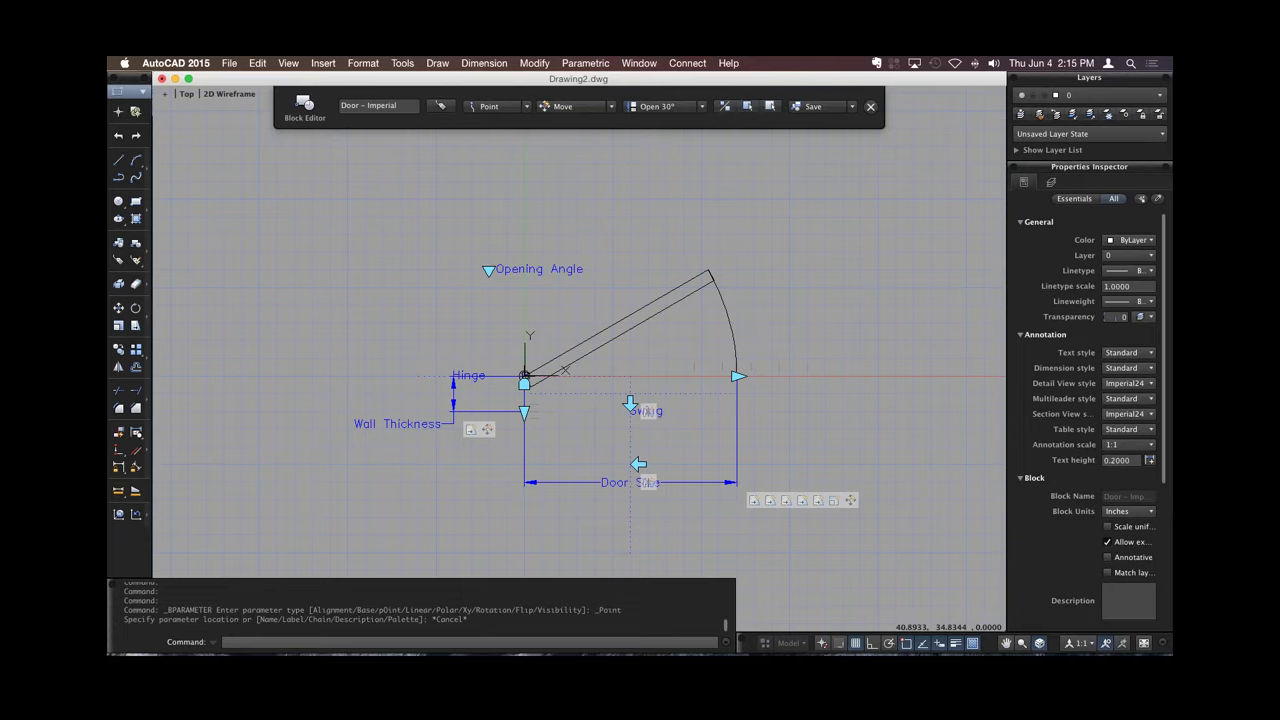
click(808, 106)
key(Return)
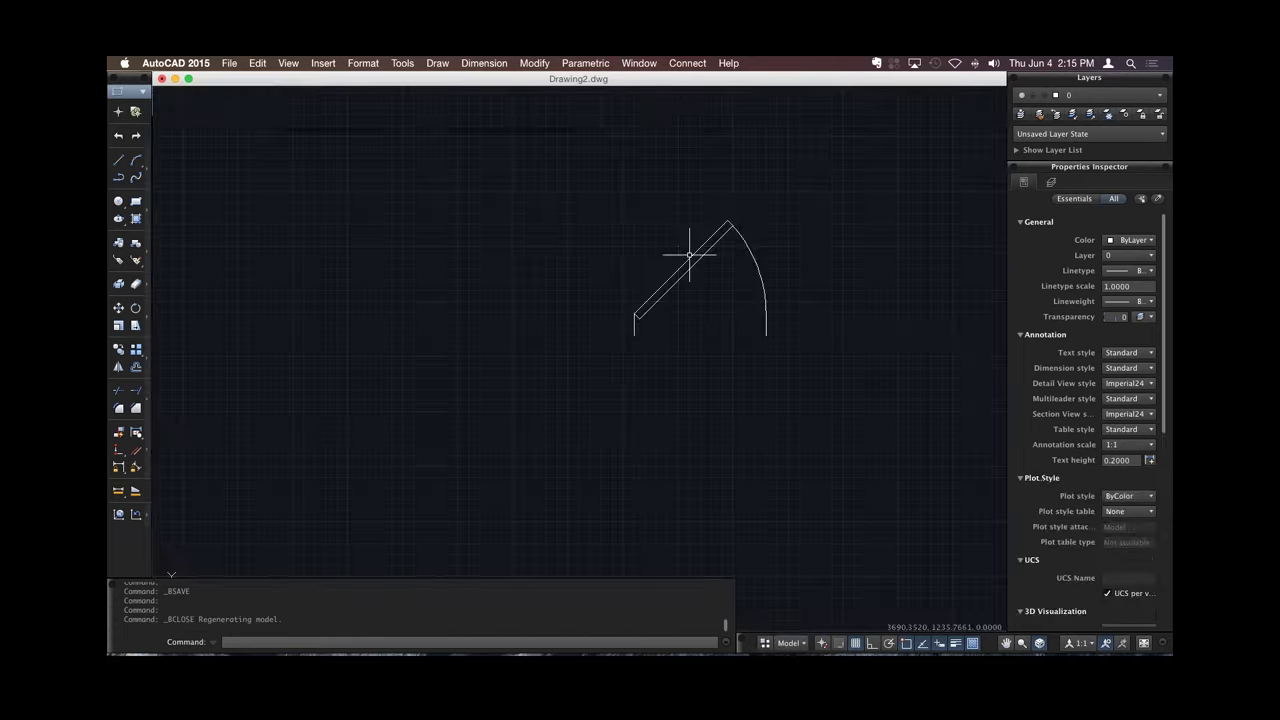
Select the placed door block and open the Project Manager palette.
click(688, 262)
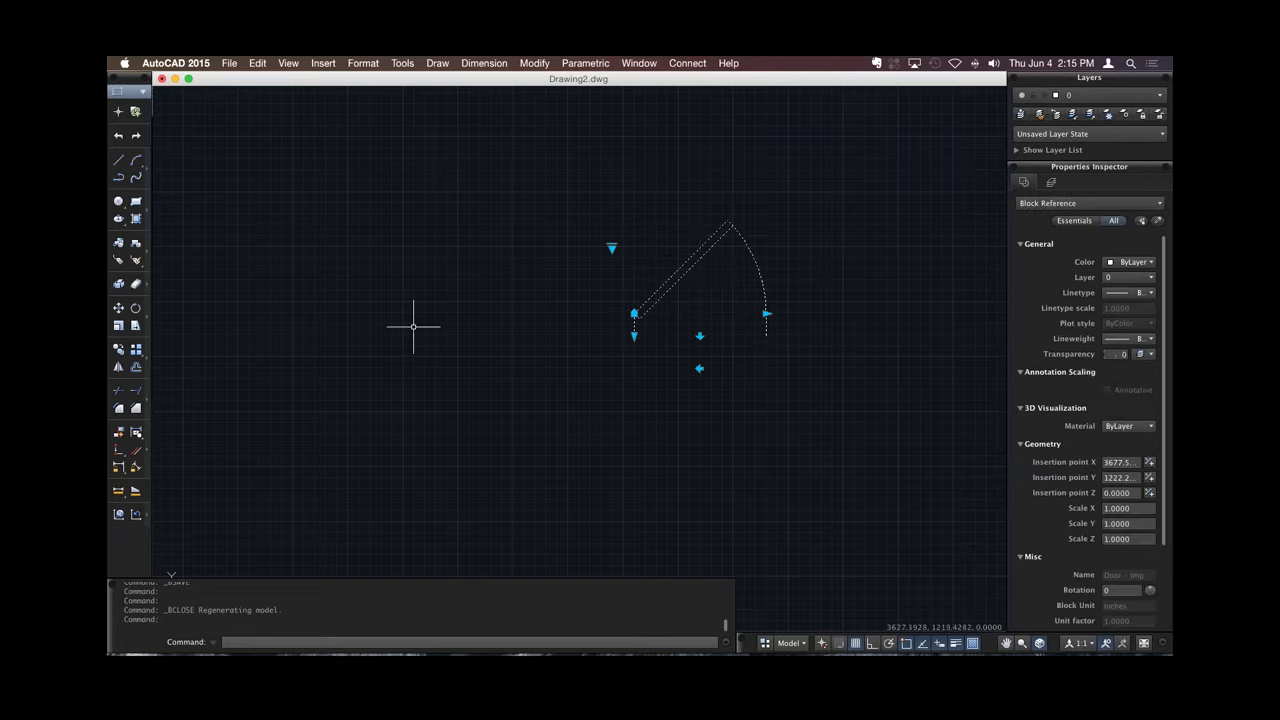
key(super+Tab)
click(437, 63)
mouse_move(402, 63)
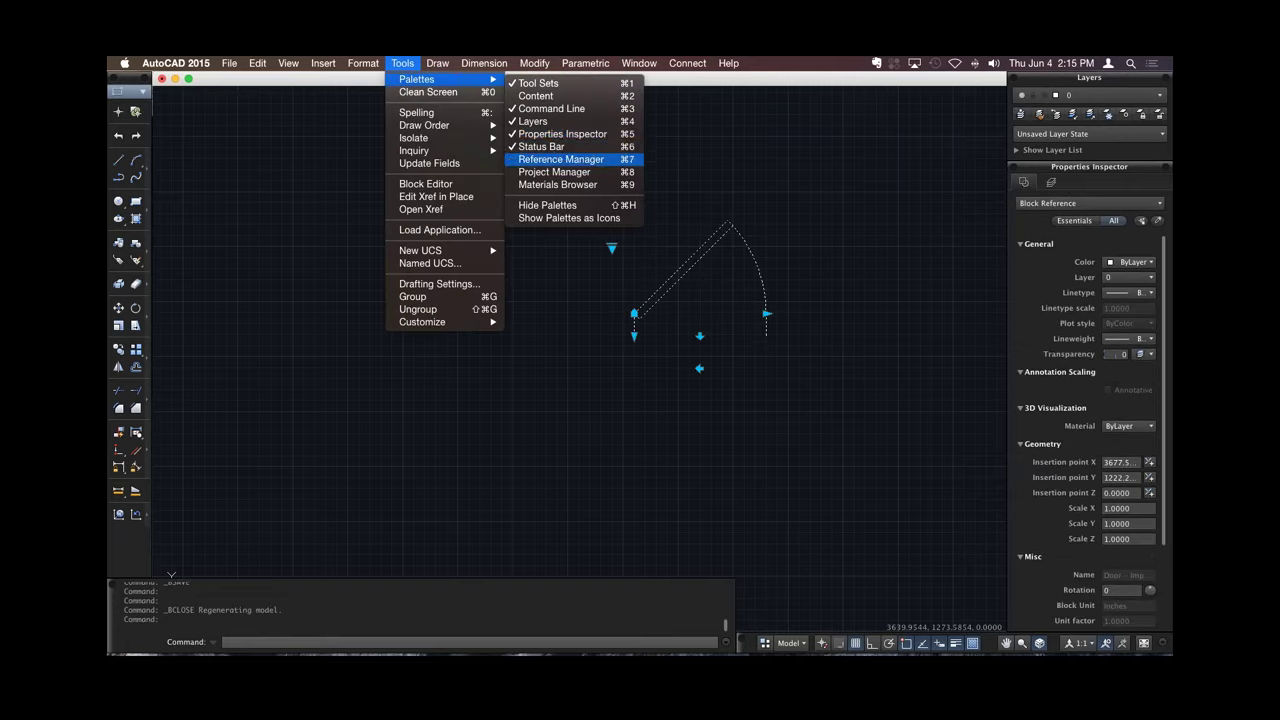
click(554, 172)
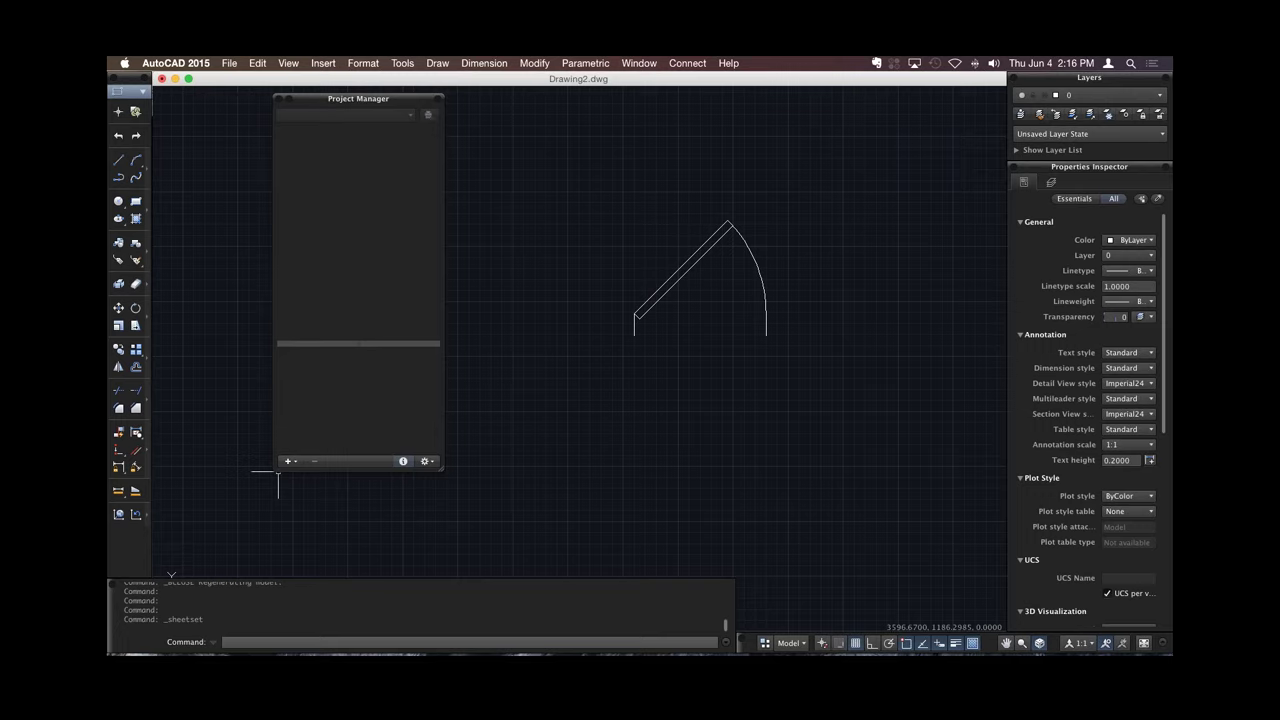
Check the empty Project Manager's add options, then close the palette.
click(290, 461)
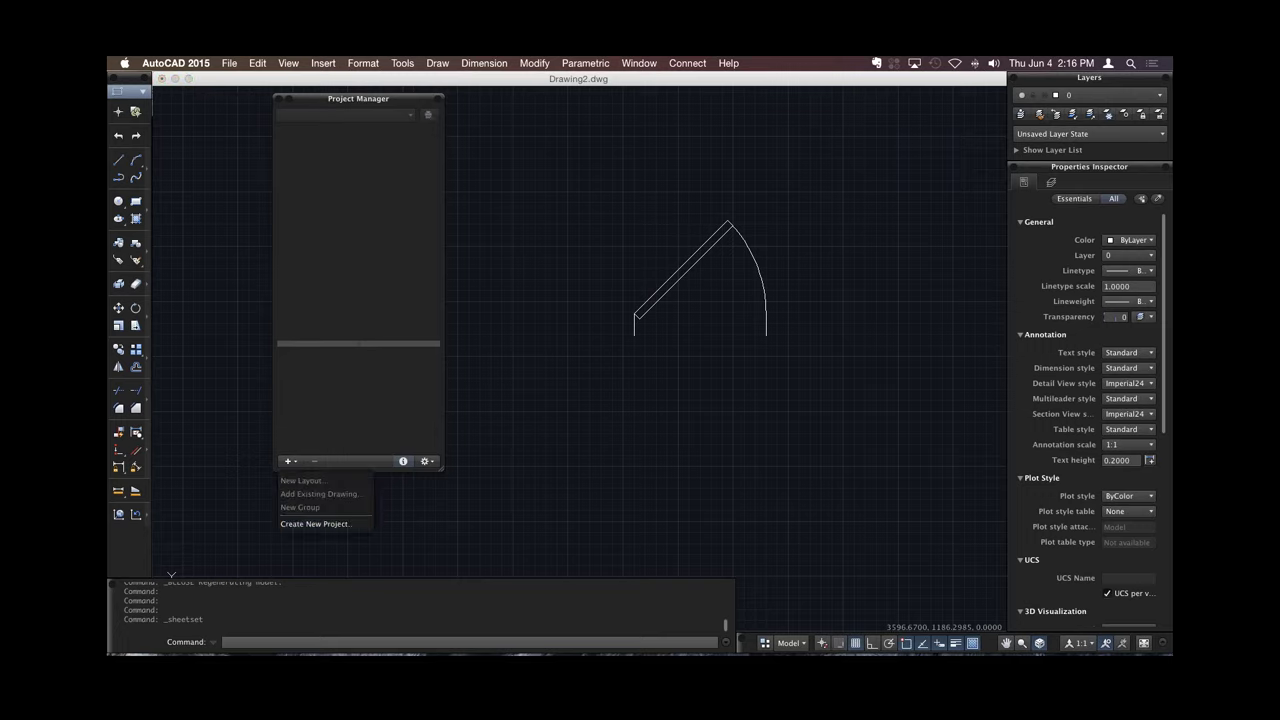
key(Escape)
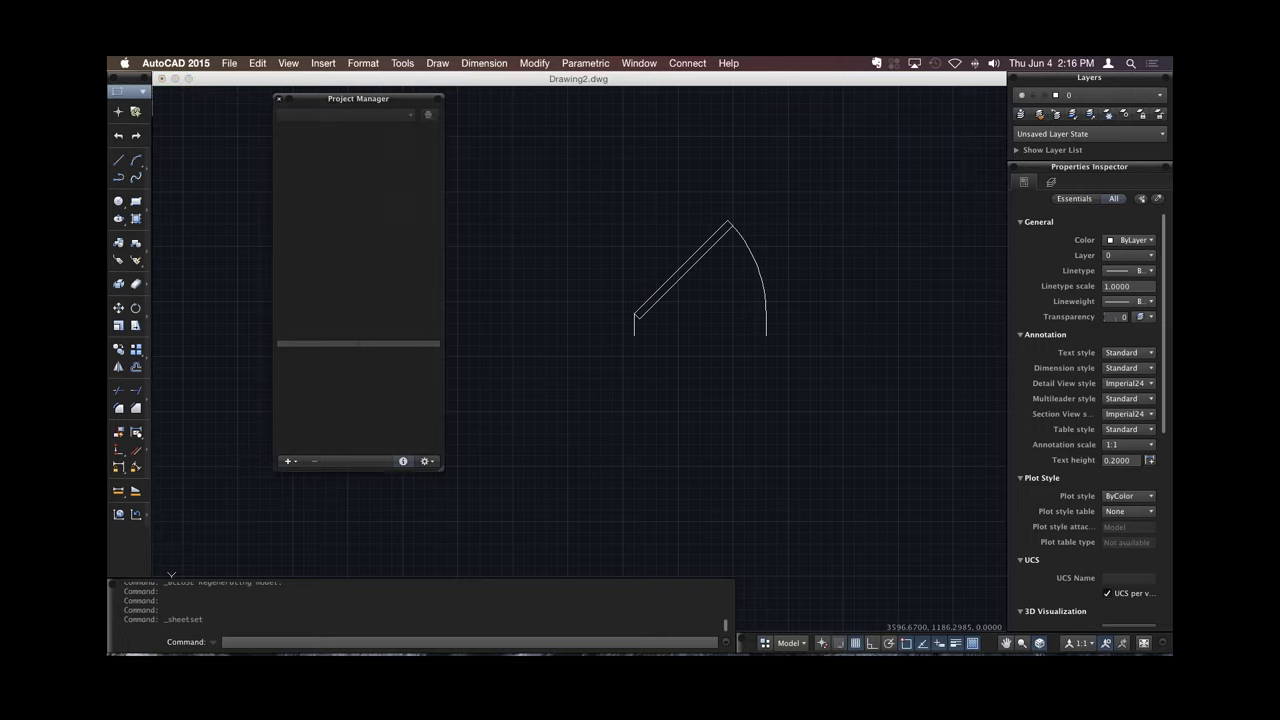
click(279, 98)
click(402, 63)
mouse_move(430, 79)
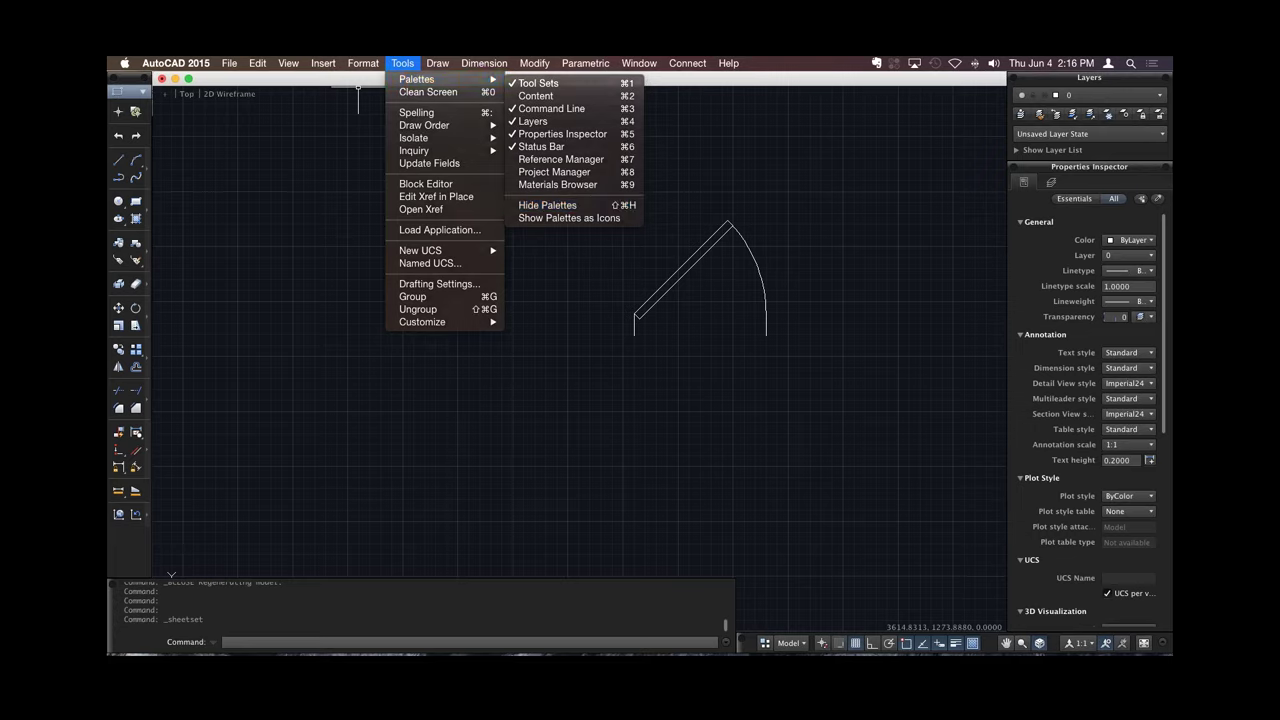
Hide all palettes, collapse the Layers palette to an icon, then restore the full palettes.
click(548, 205)
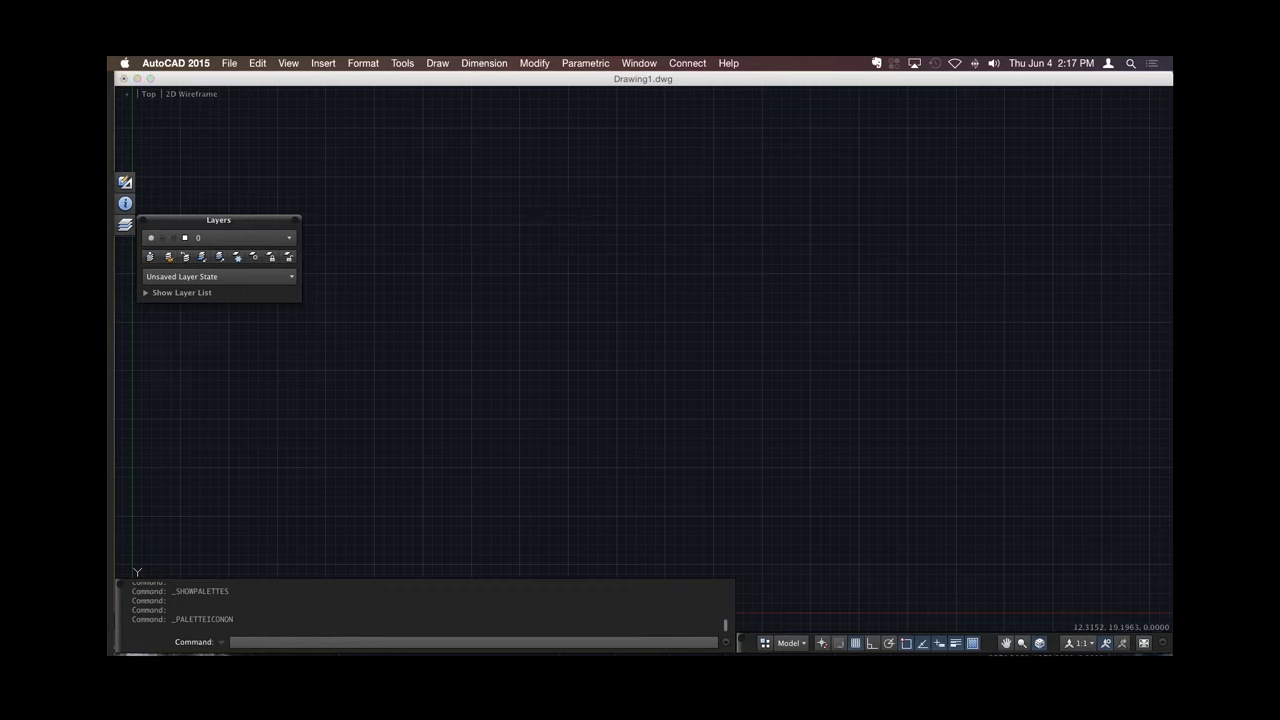
click(125, 224)
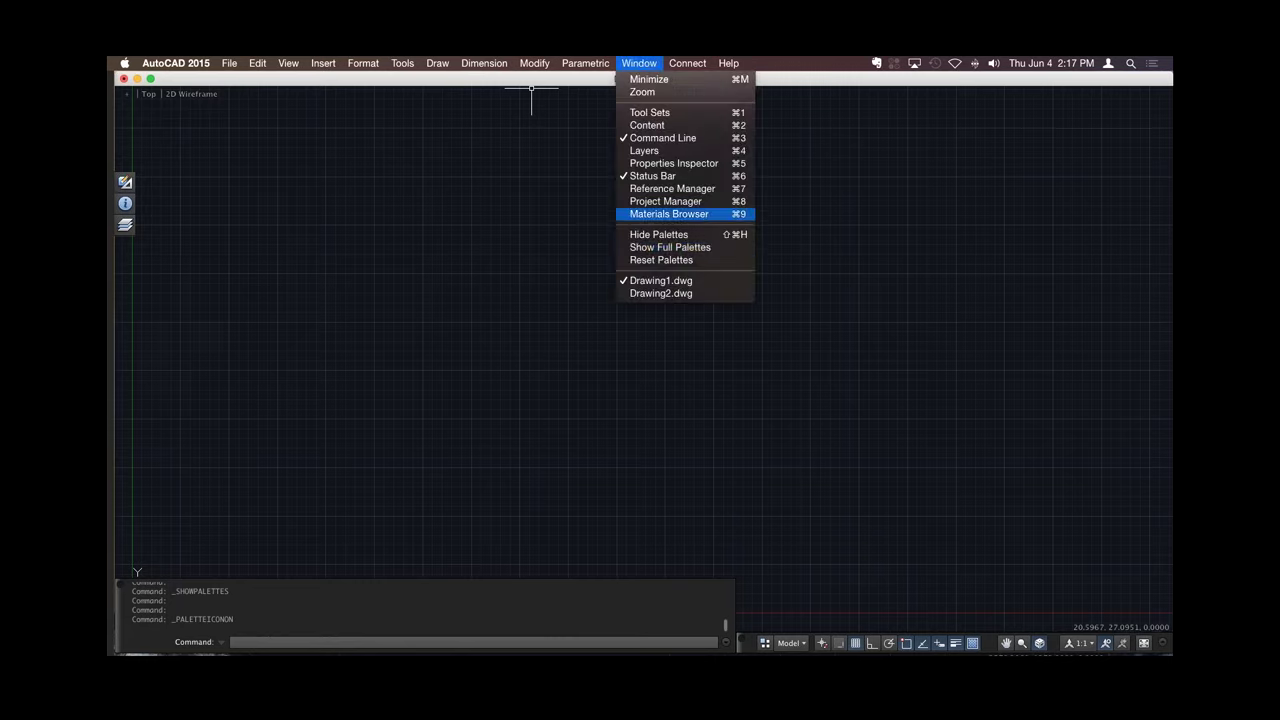
click(670, 247)
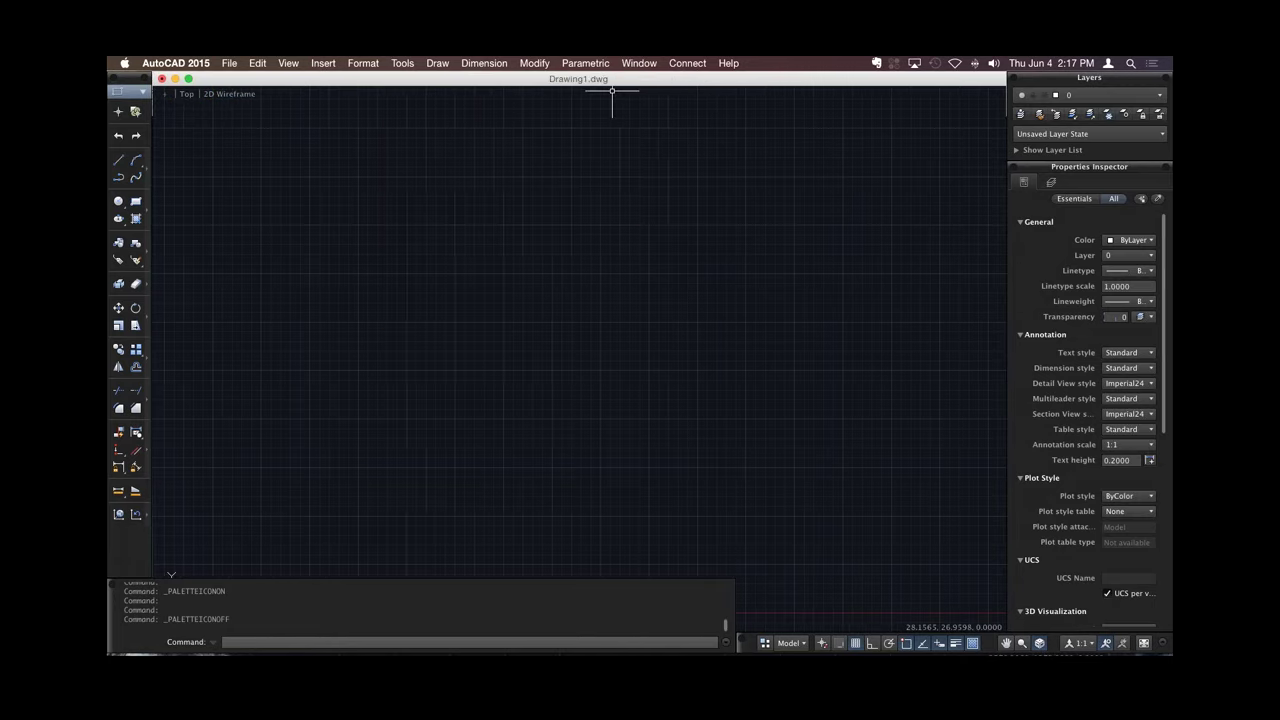
click(402, 63)
mouse_move(430, 79)
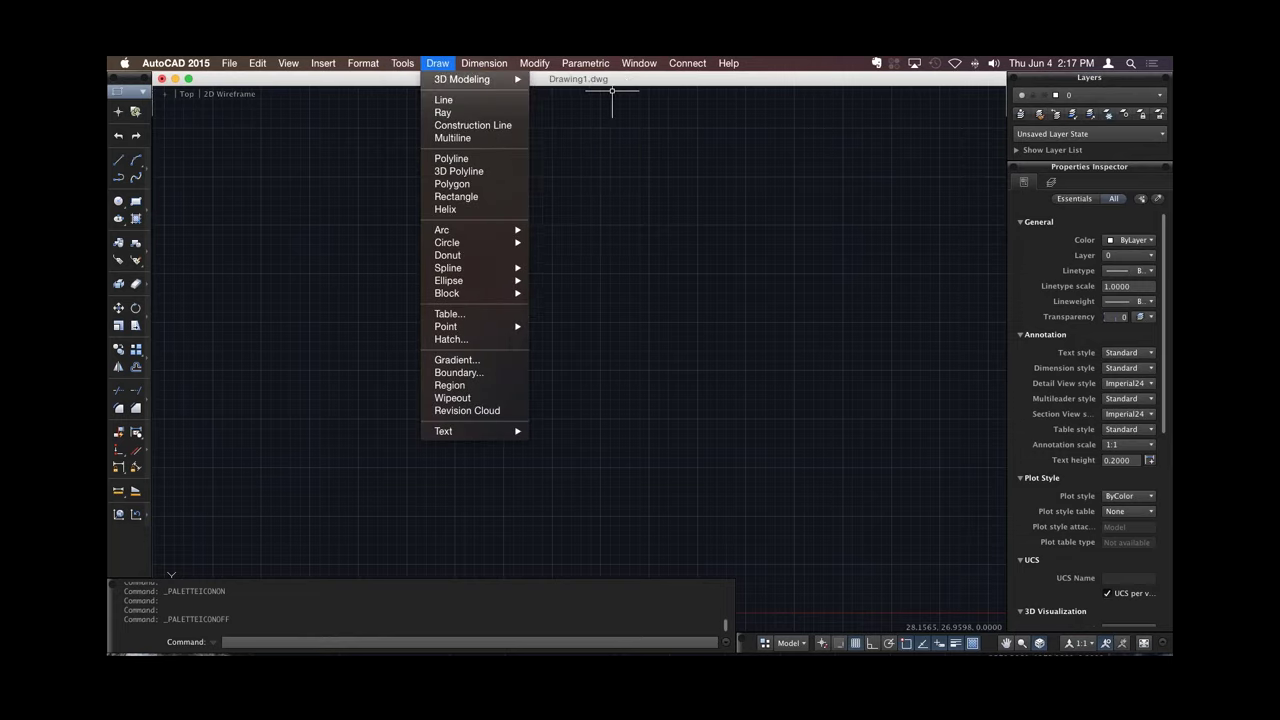
Draw a 3D box by picking two base corners and a height.
mouse_move(470, 79)
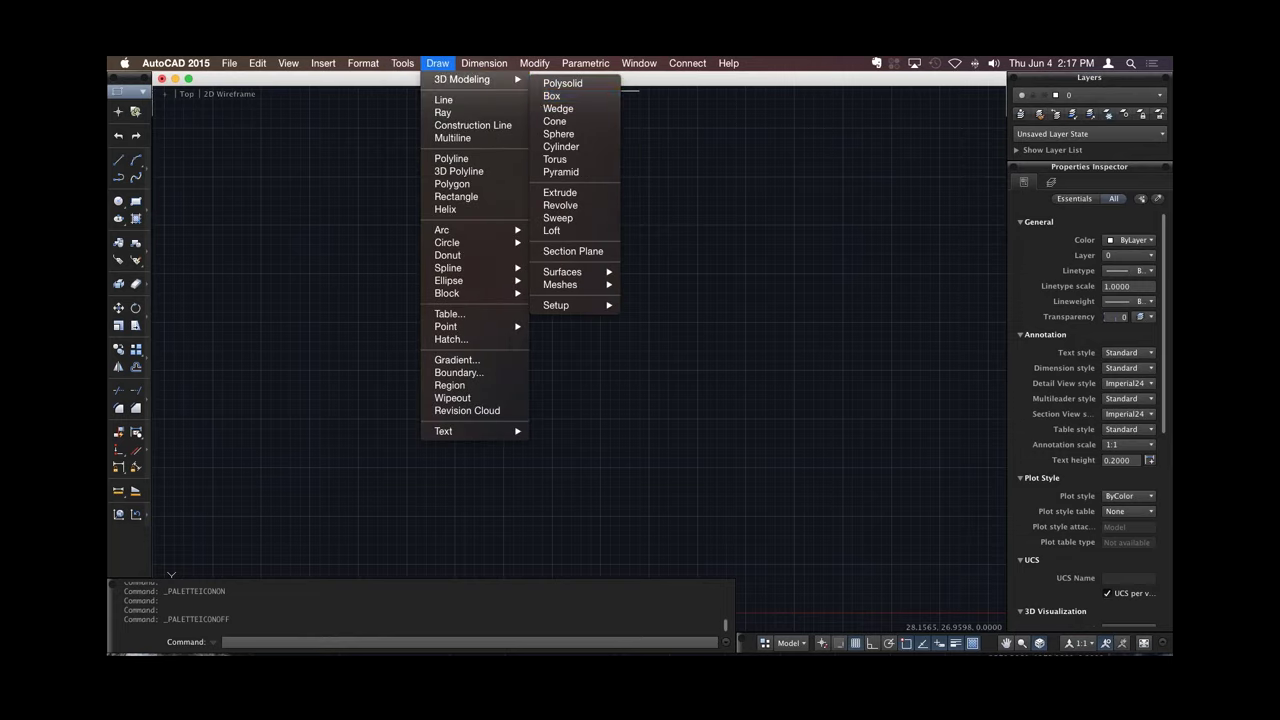
click(552, 96)
click(450, 411)
click(643, 253)
click(608, 277)
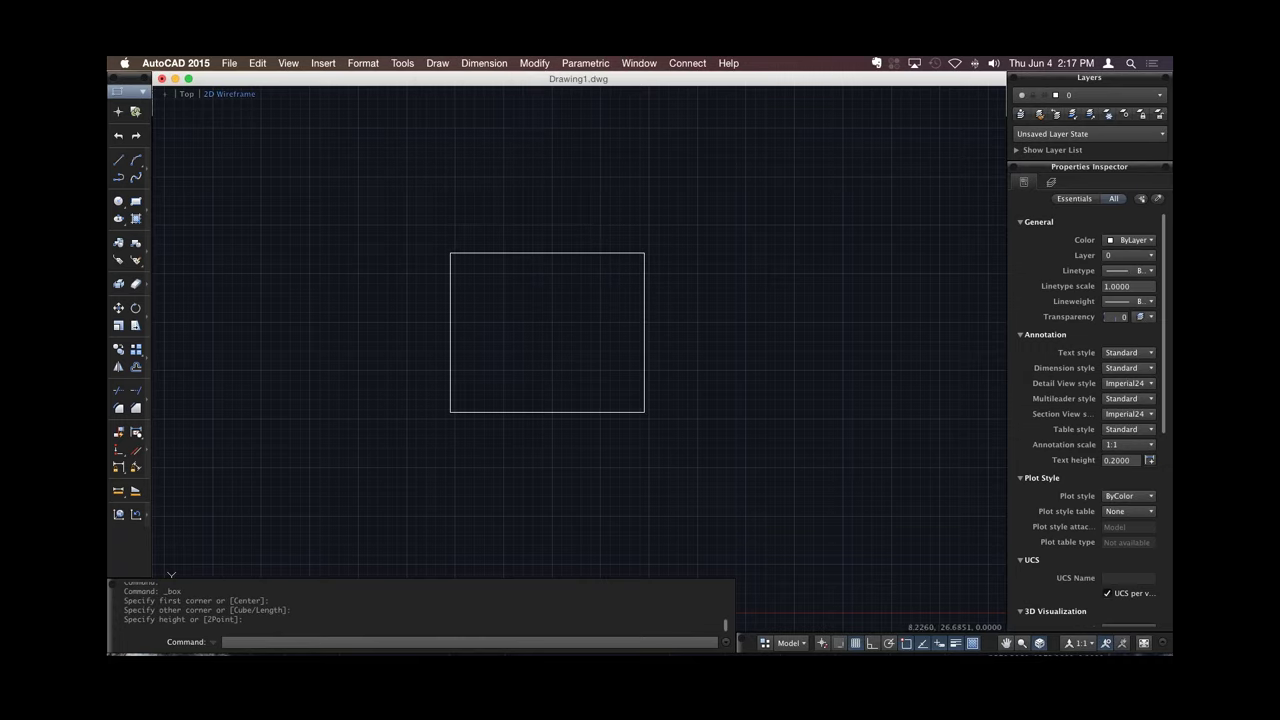
Shade the box in the Conceptual visual style, seen from a southwest isometric view.
click(229, 93)
key(Escape)
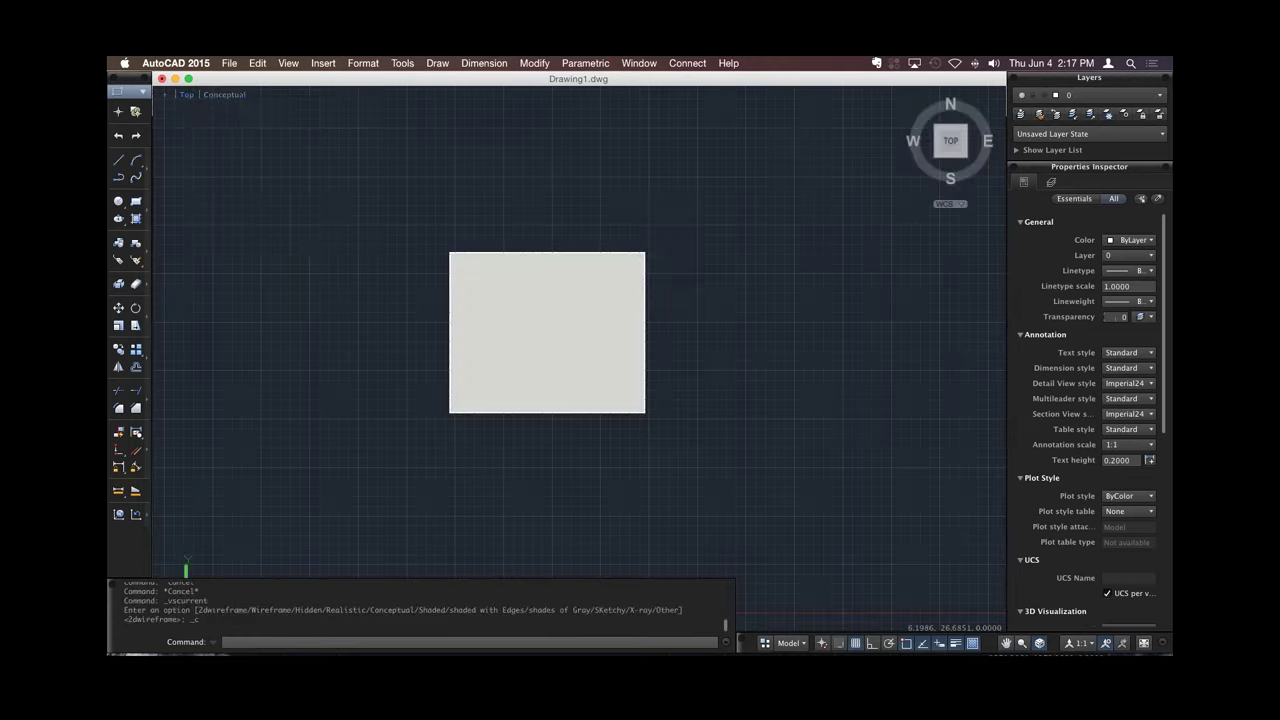
click(186, 94)
key(Escape)
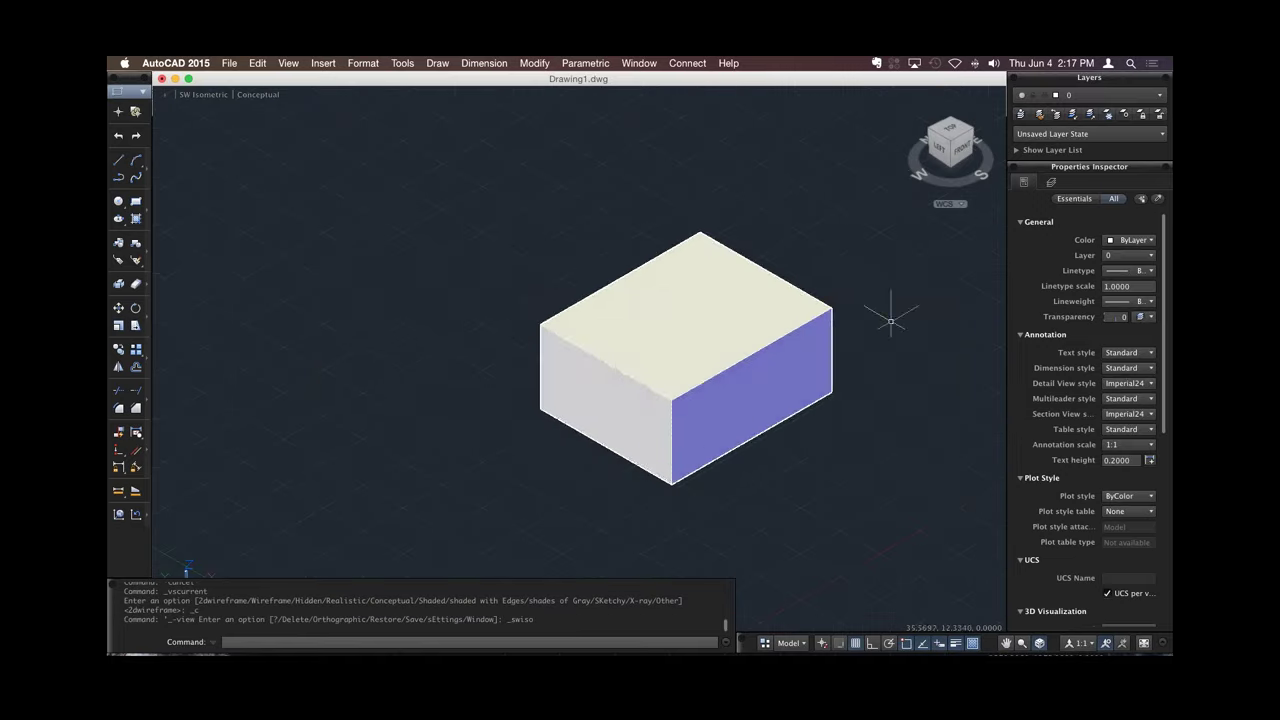
Return to Drawing1 and orbit the box to look straight at one face.
key(super+Tab)
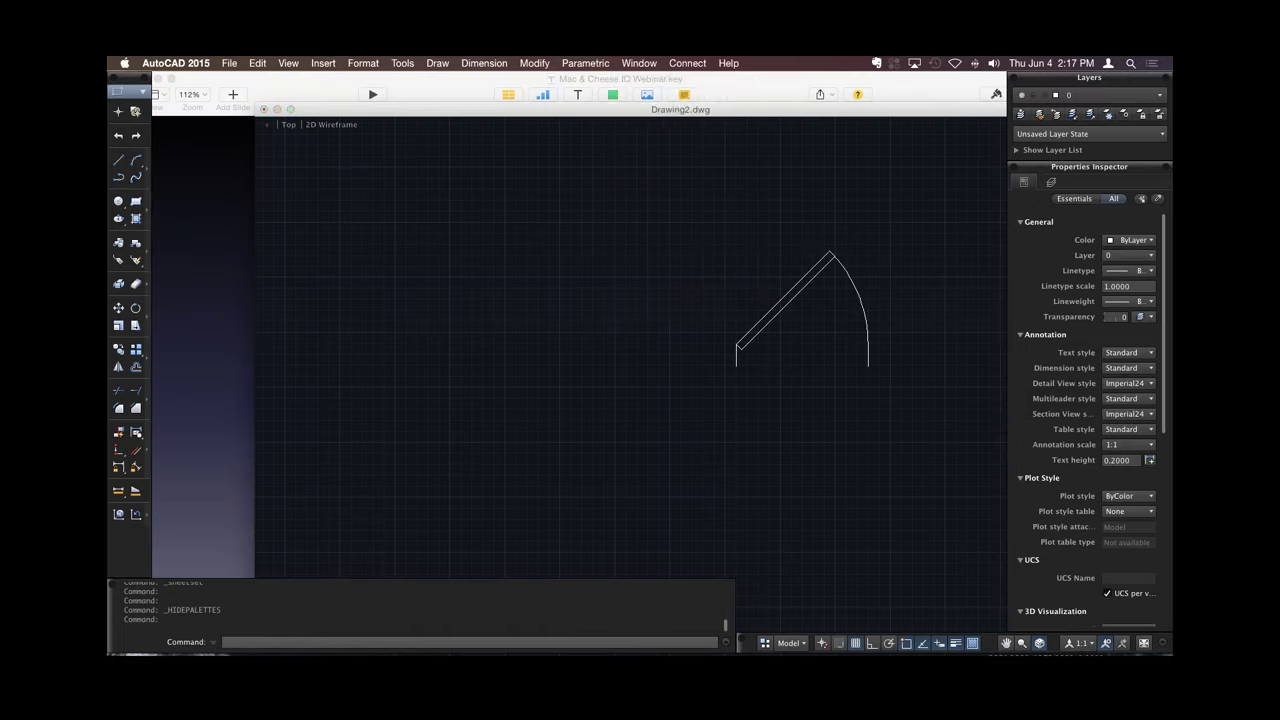
click(639, 63)
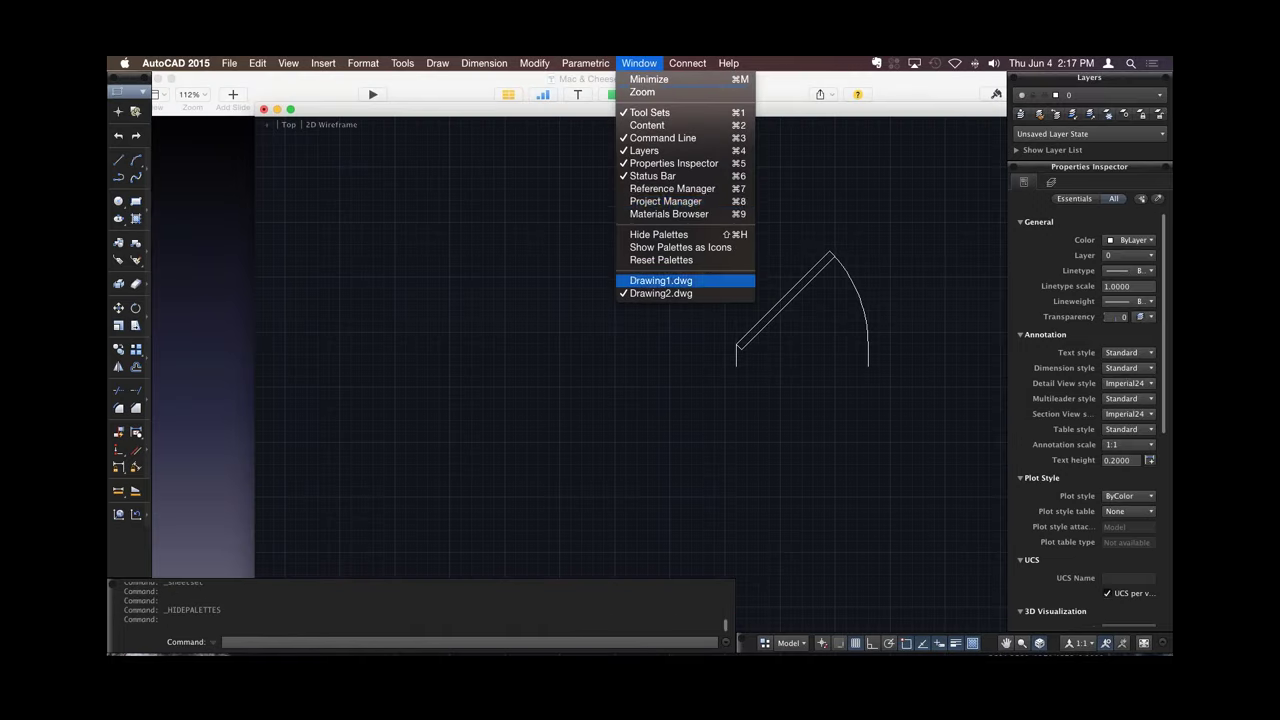
click(657, 297)
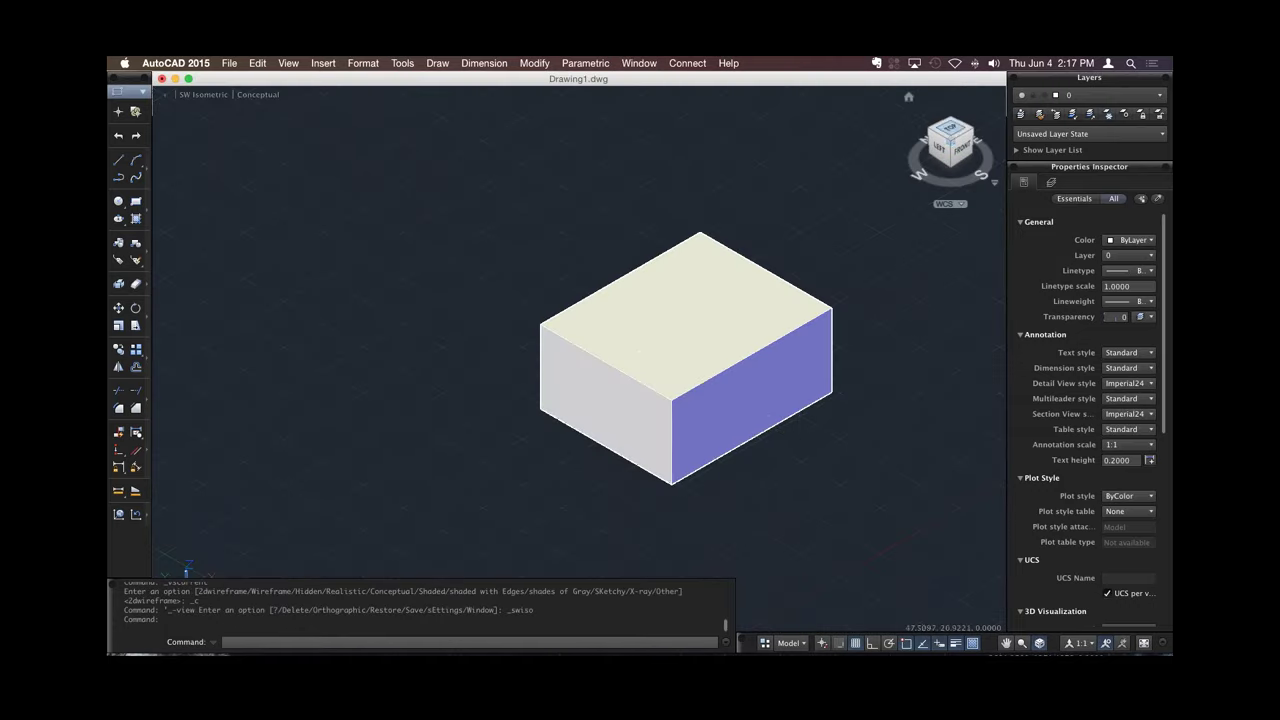
click(950, 140)
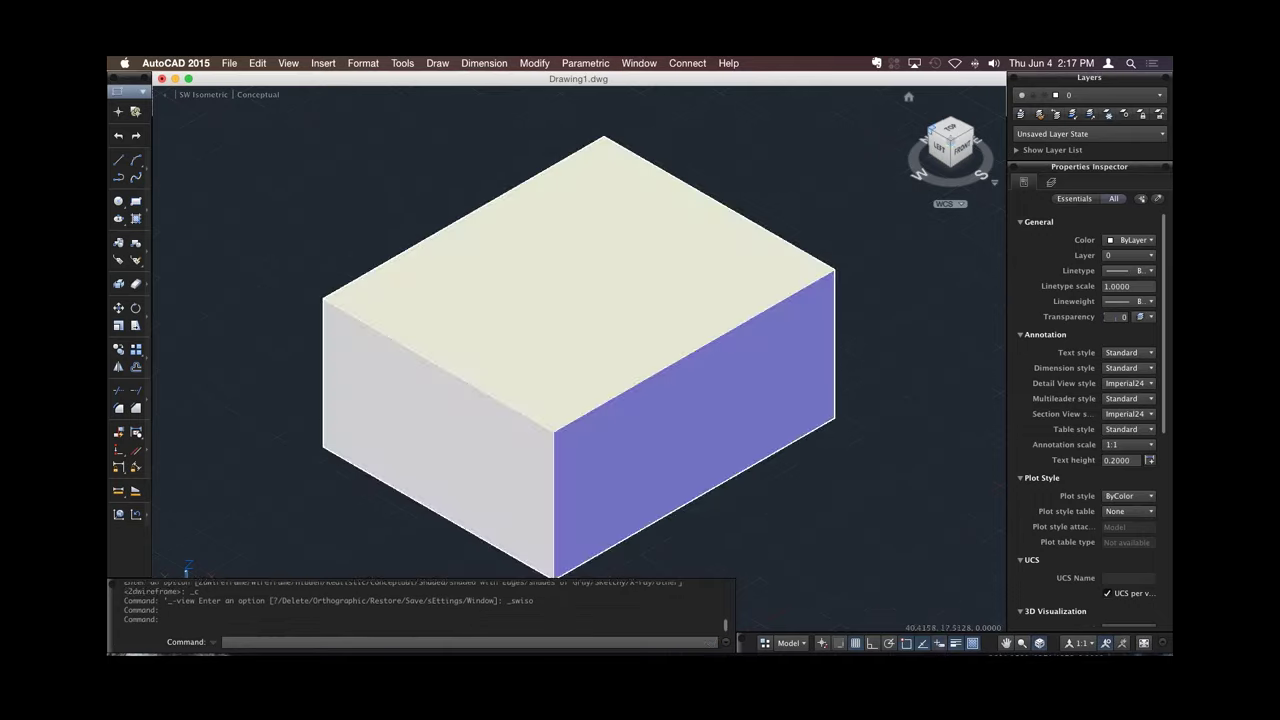
mouse_move(950, 140)
mouse_down()
mouse_move(940, 122)
mouse_move(932, 134)
mouse_up()
Switch to perspective projection and view the box from its front-right corner.
click(202, 94)
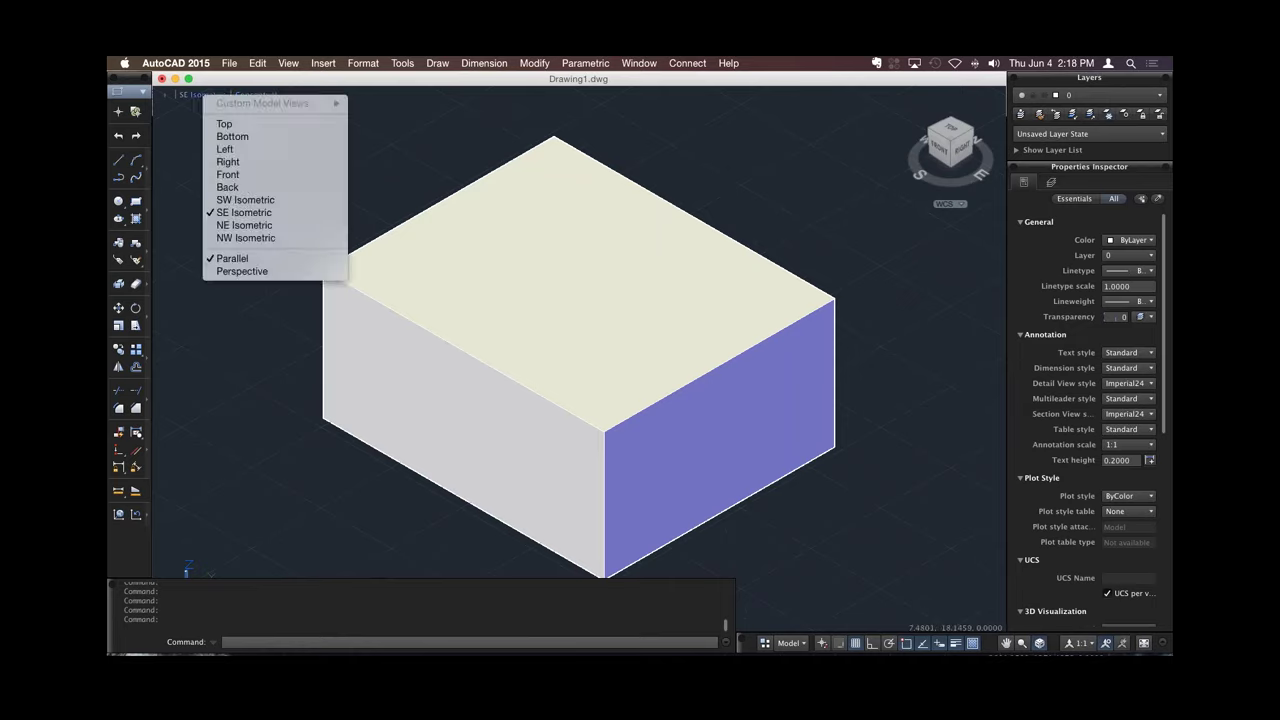
click(257, 272)
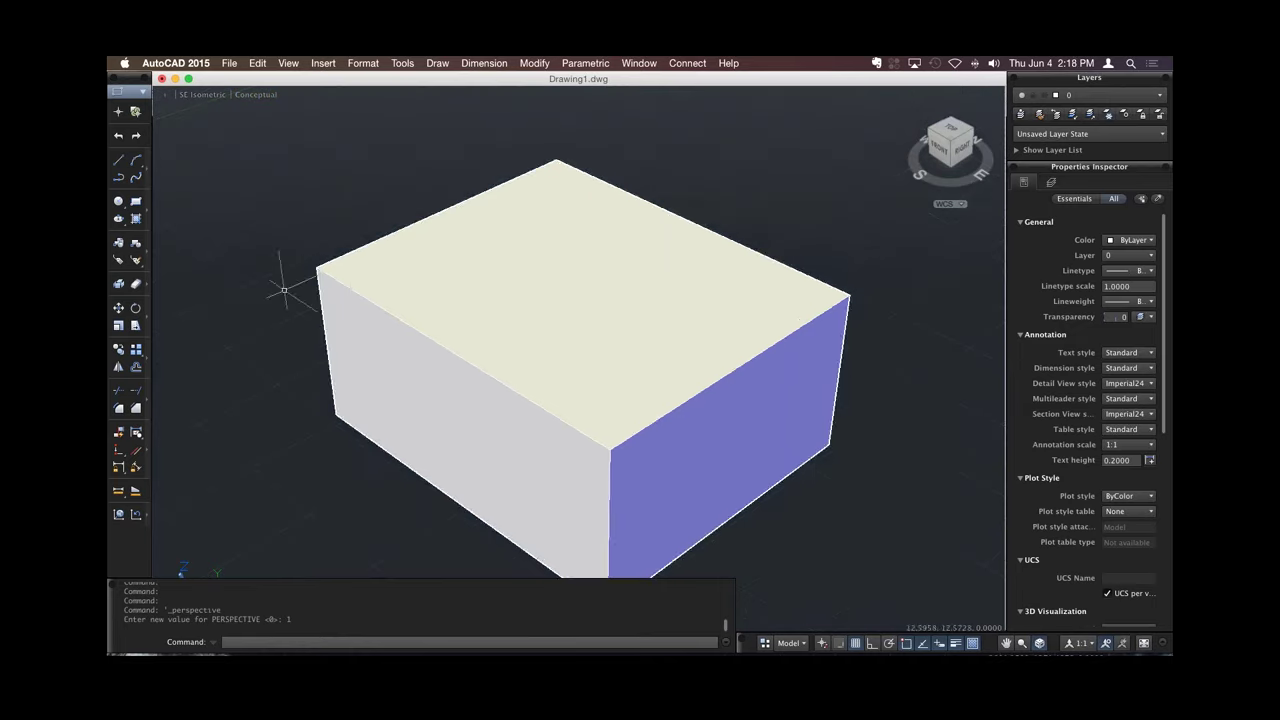
click(950, 149)
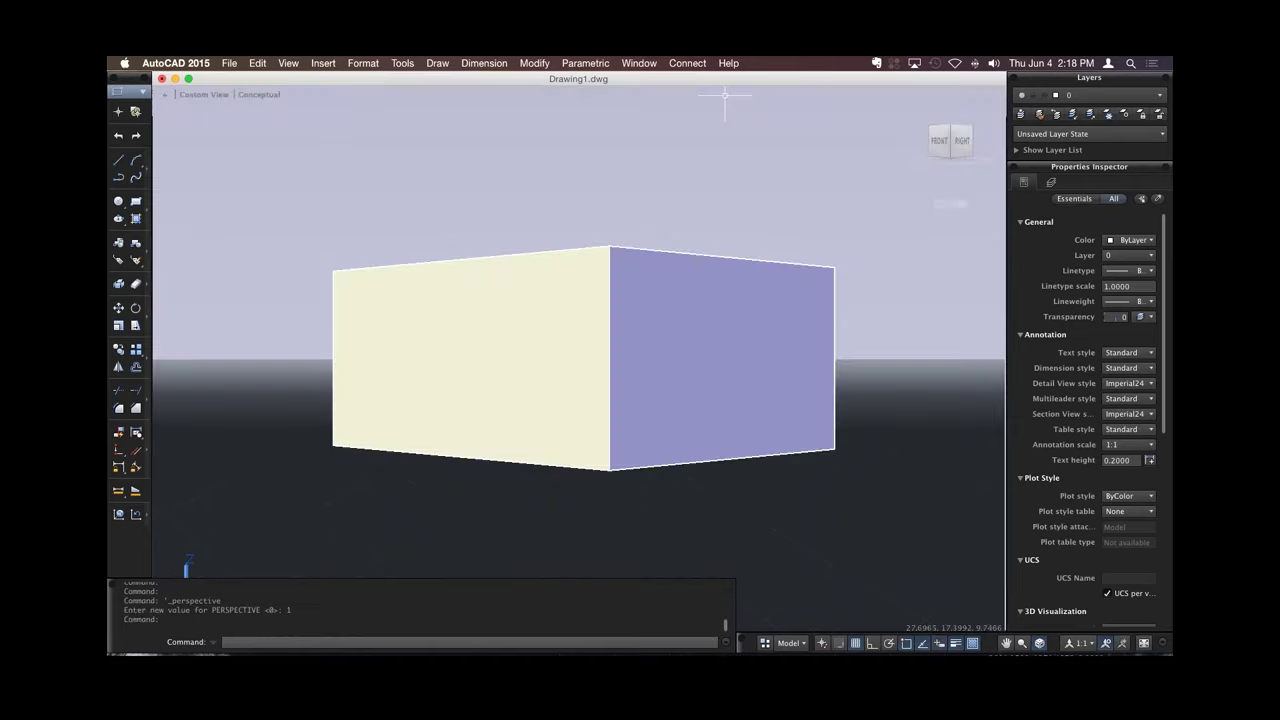
click(534, 63)
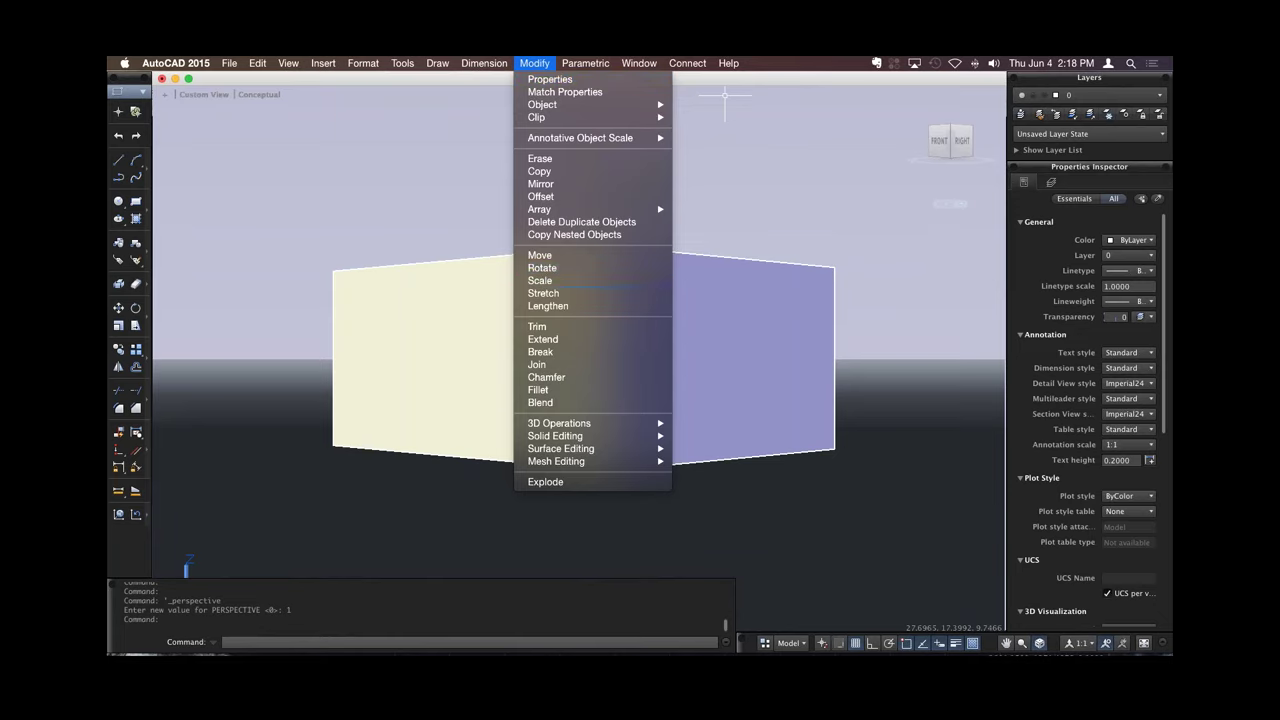
Browse the menu bar, then switch the tool palette to the Annotation workspace.
mouse_move(585, 63)
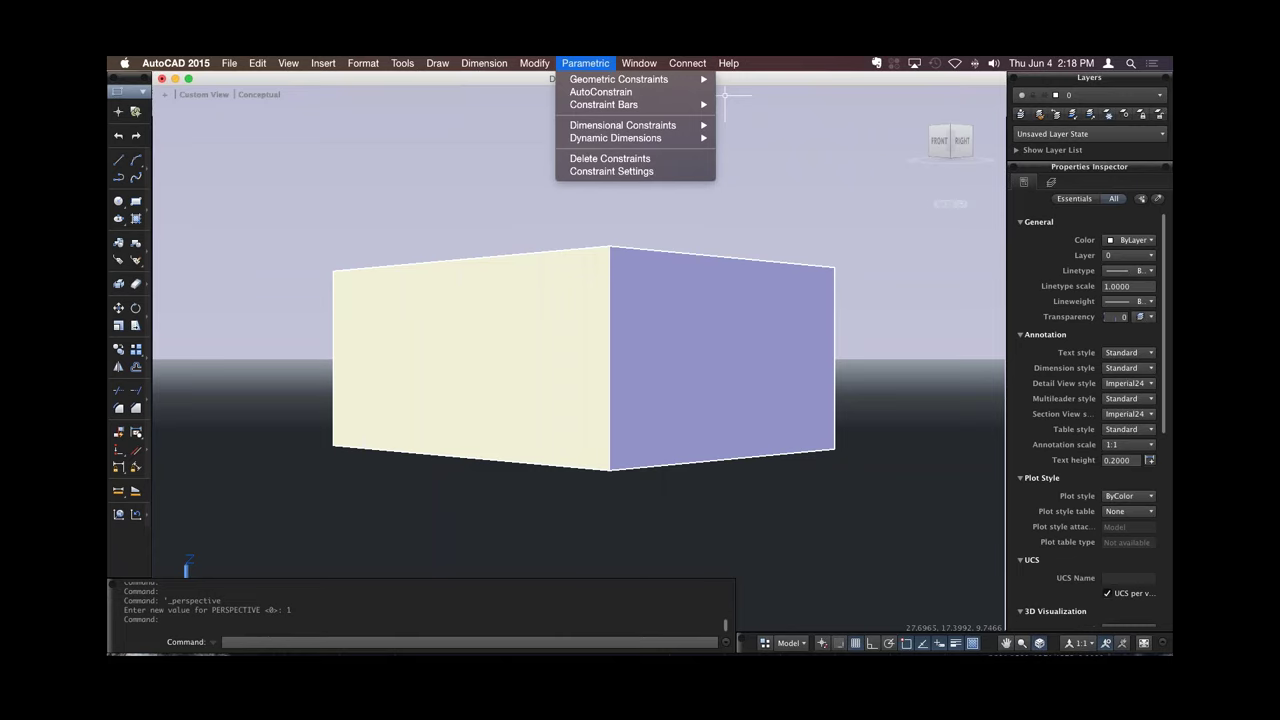
mouse_move(618, 79)
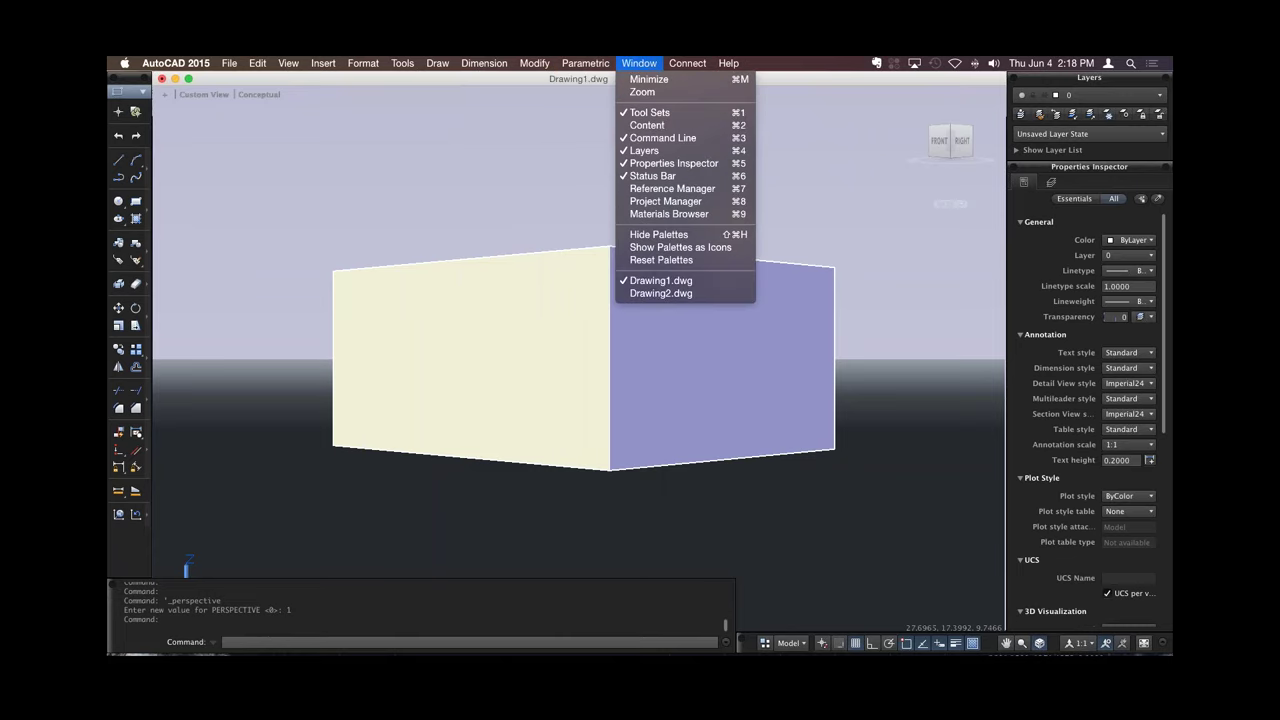
mouse_move(687, 63)
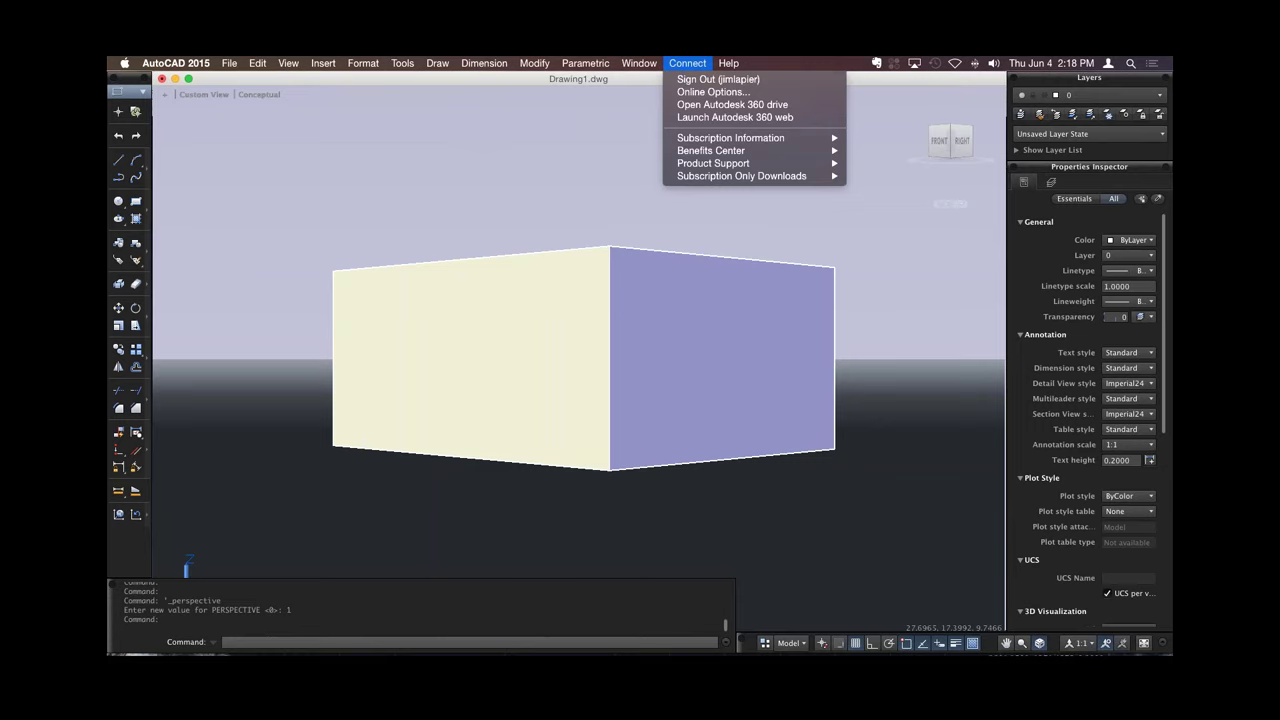
key(Escape)
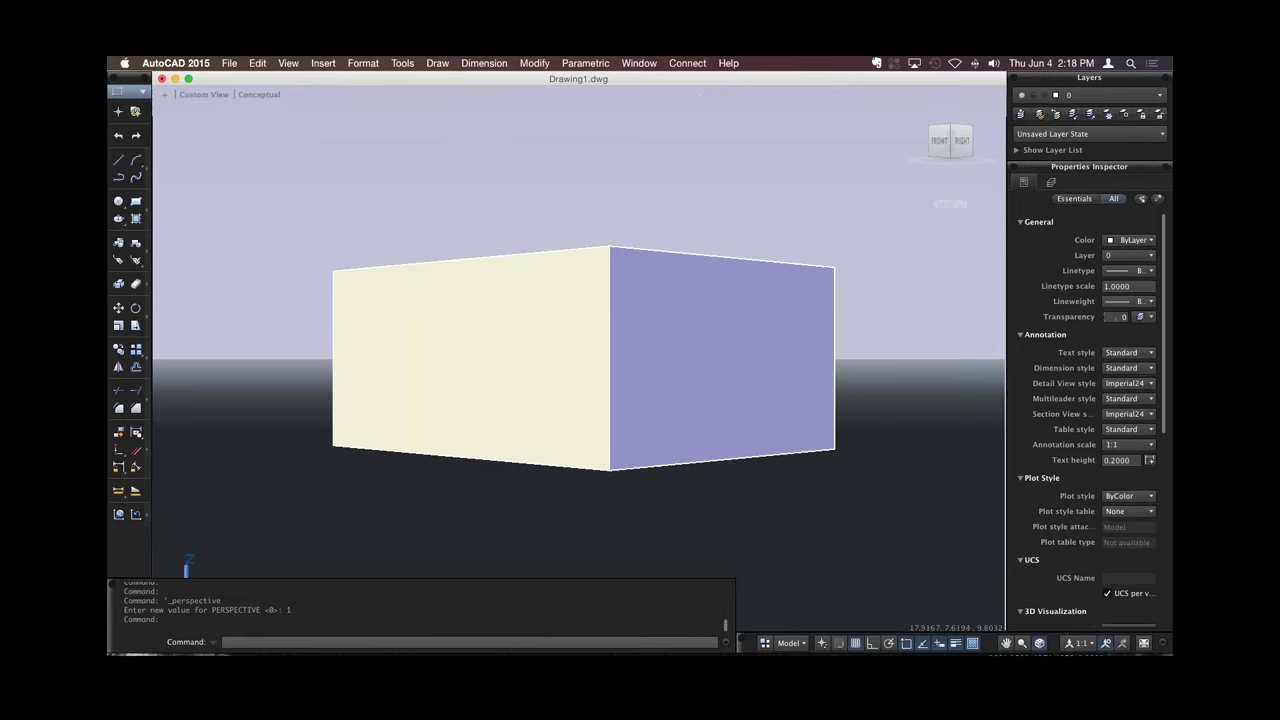
click(128, 91)
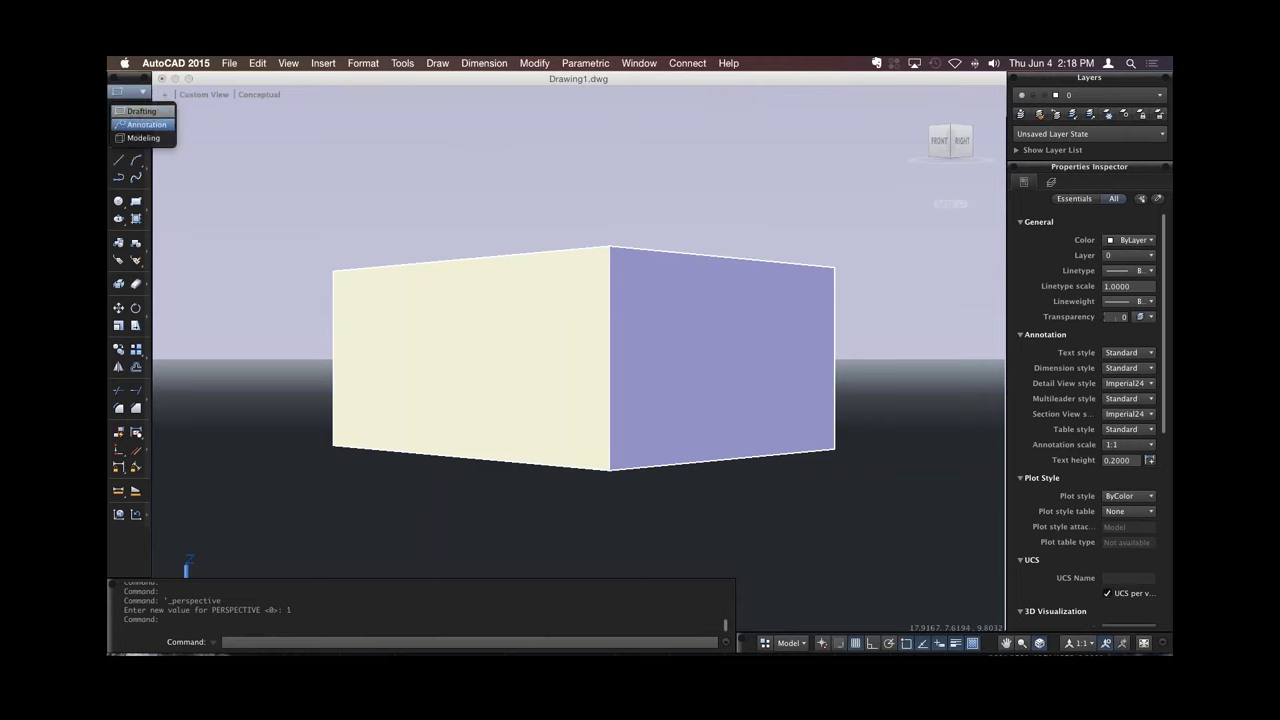
click(145, 124)
click(175, 63)
mouse_move(229, 63)
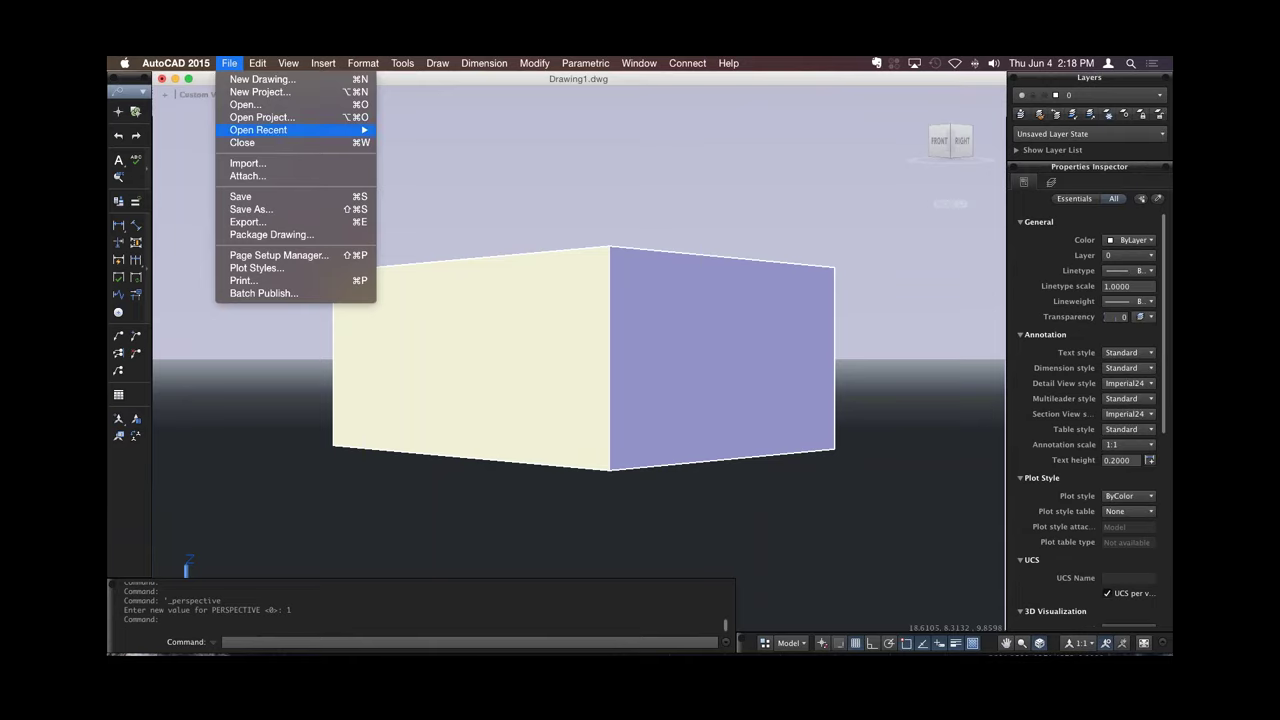
mouse_move(258, 130)
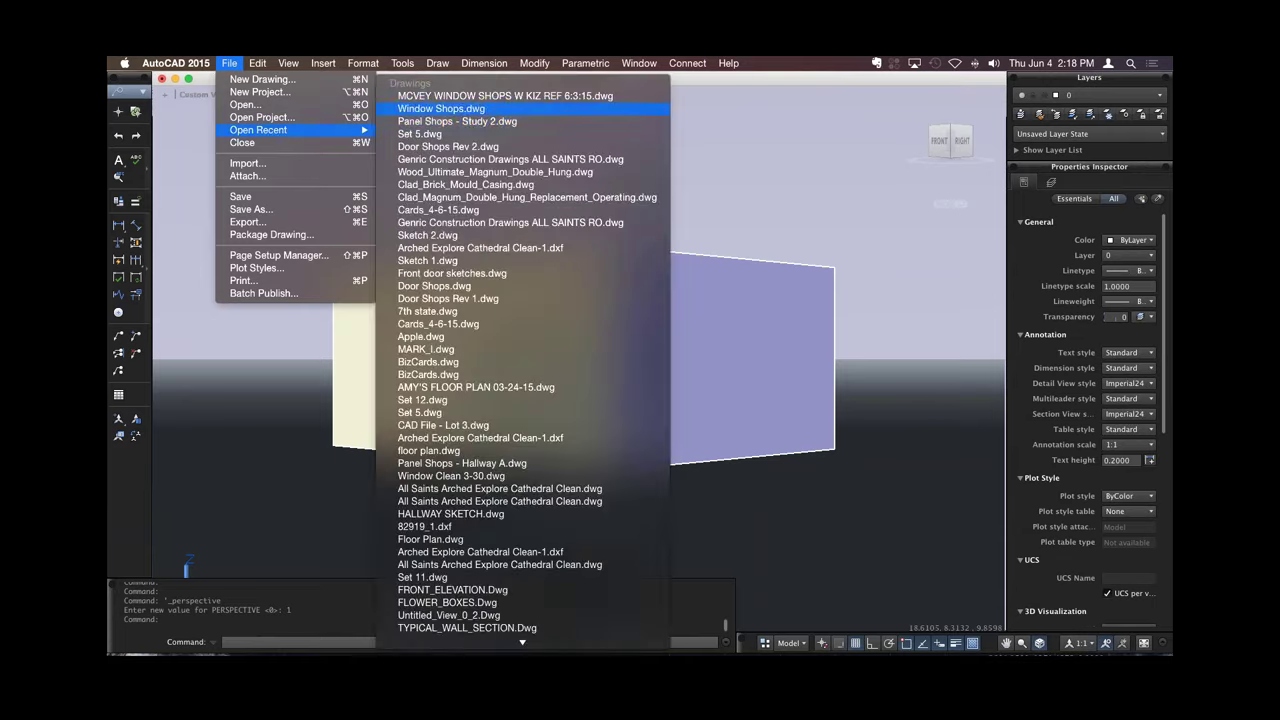
click(441, 108)
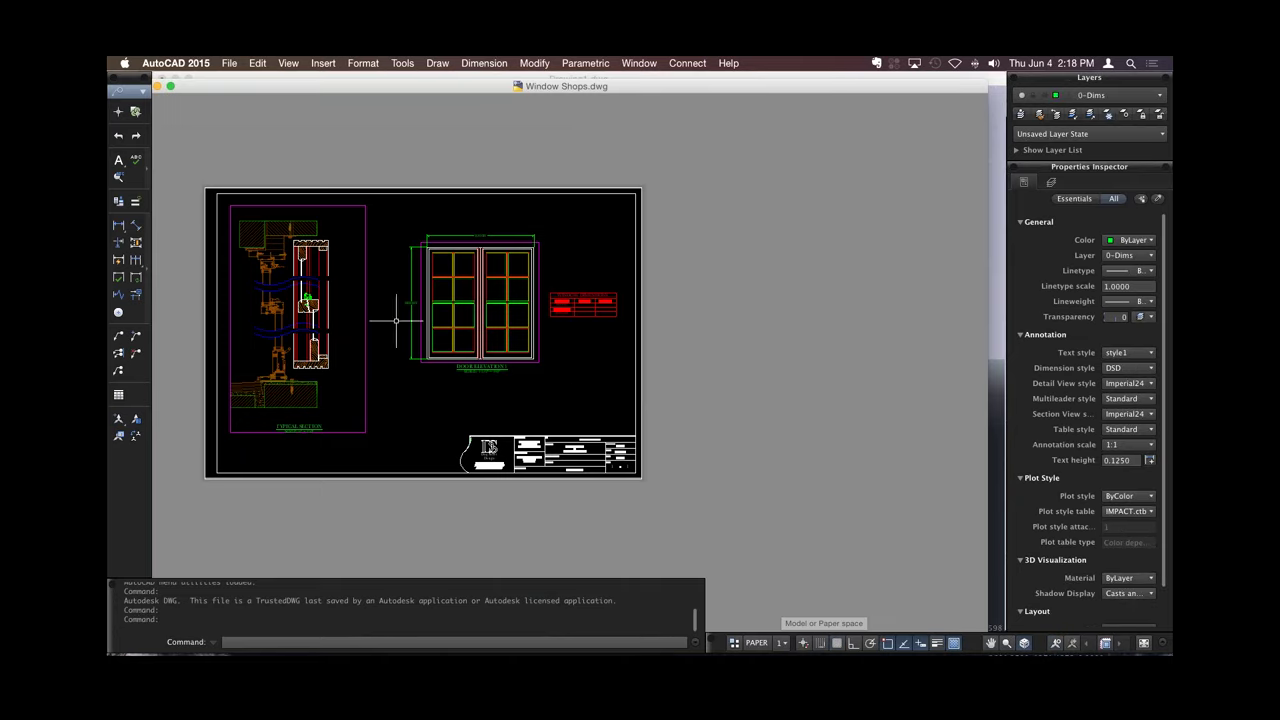
scroll(425, 318, up, 2)
key(super+Tab)
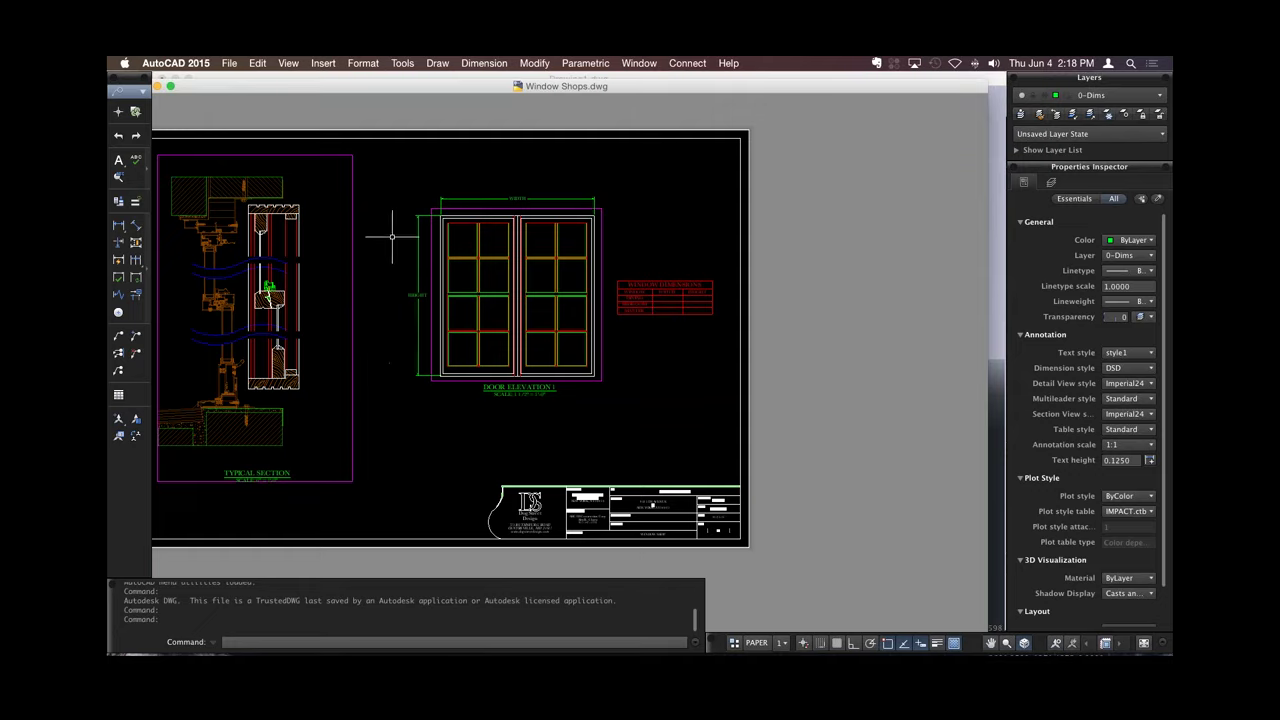
scroll(390, 237, left, 5)
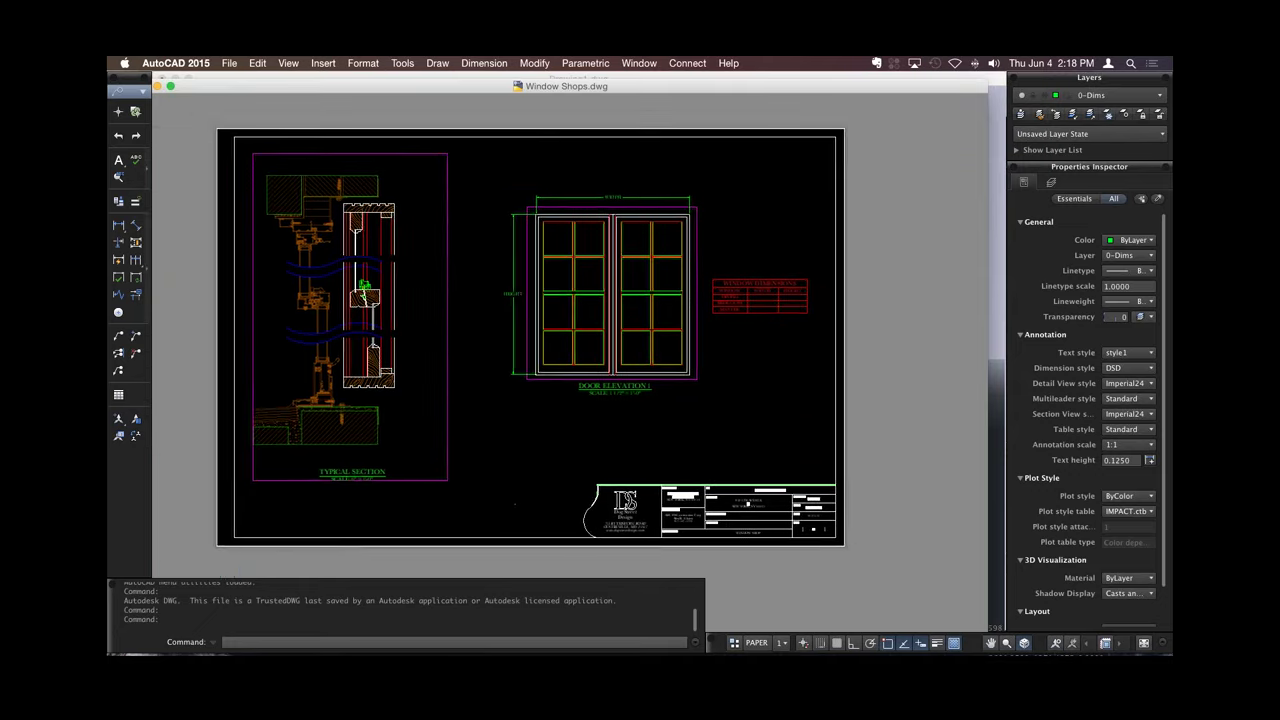
scroll(461, 213, up, 2)
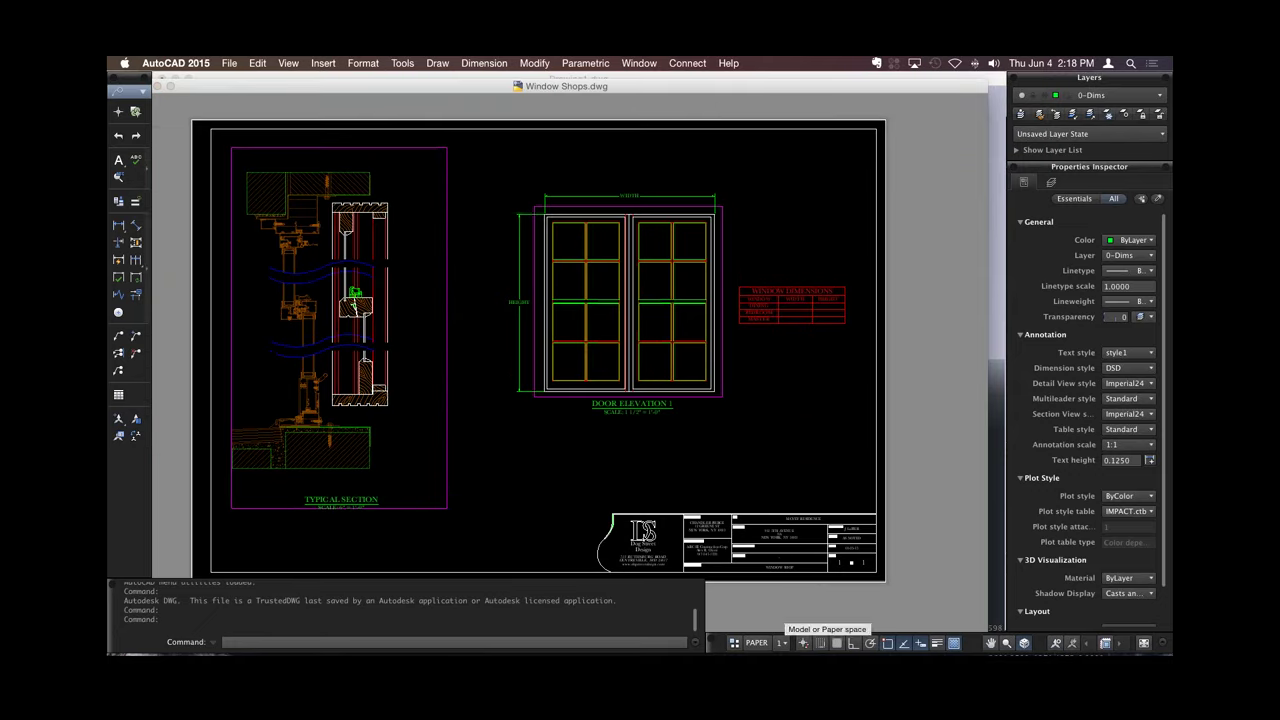
click(781, 642)
Switch to model space and zoom a window (Z, W) around the window section detail.
click(815, 580)
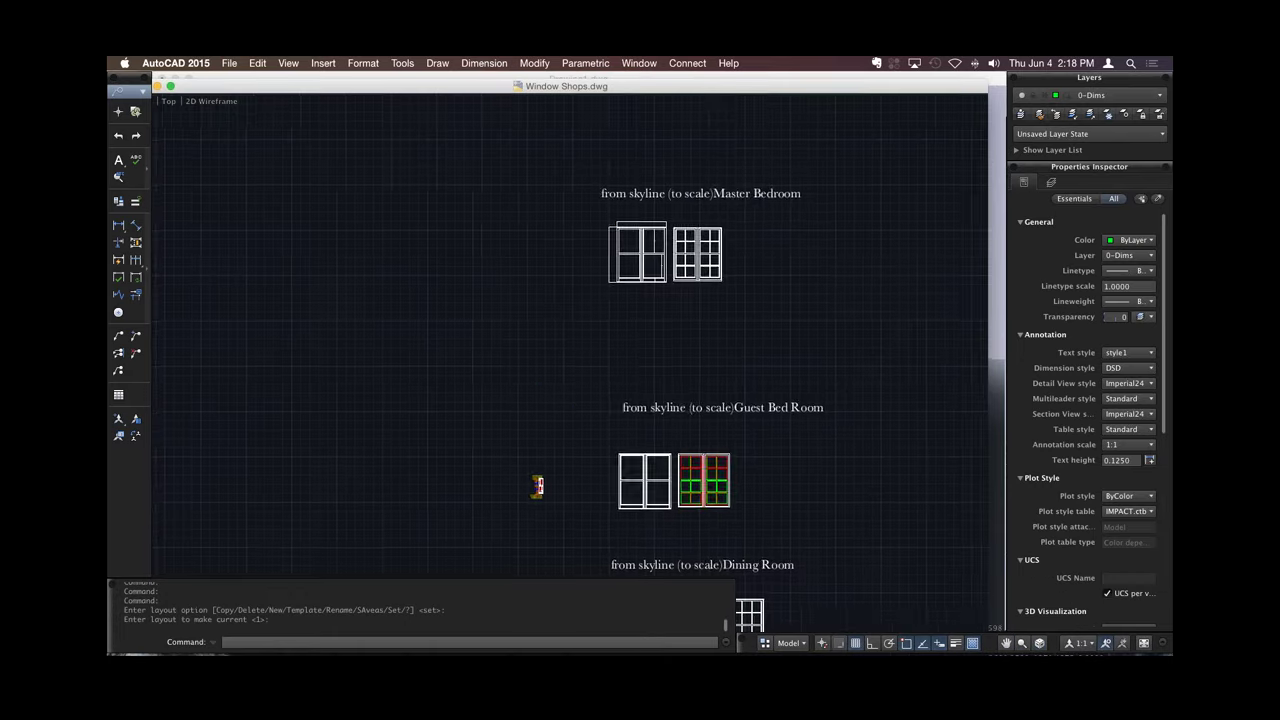
scroll(531, 254, left, 5)
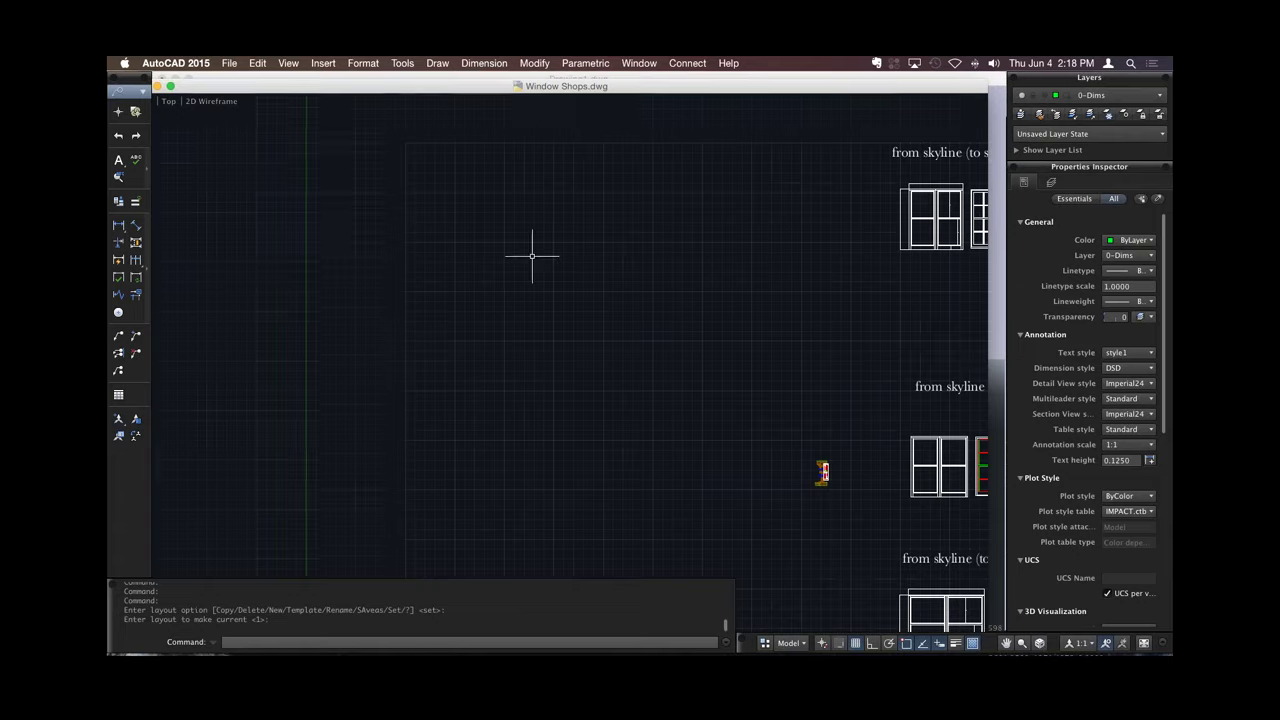
scroll(597, 263, down, 5)
text(z)
key(Return)
text(w)
key(Return)
click(846, 243)
click(844, 297)
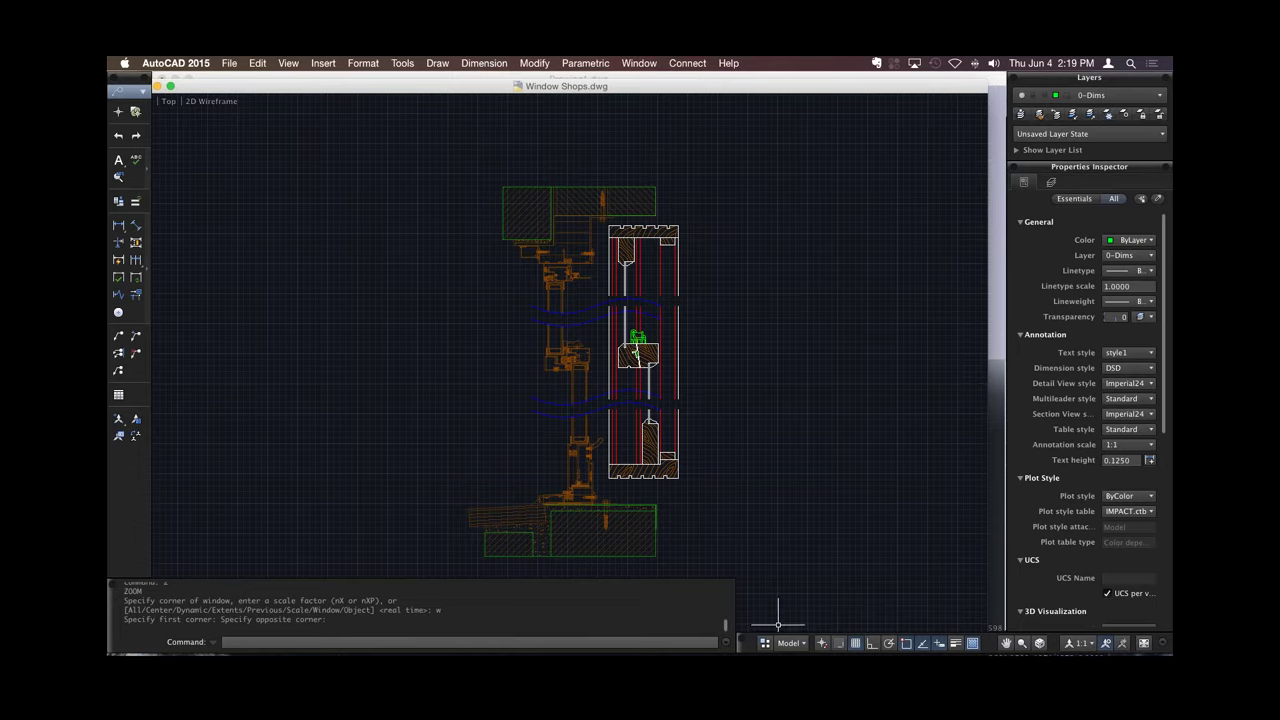
click(765, 643)
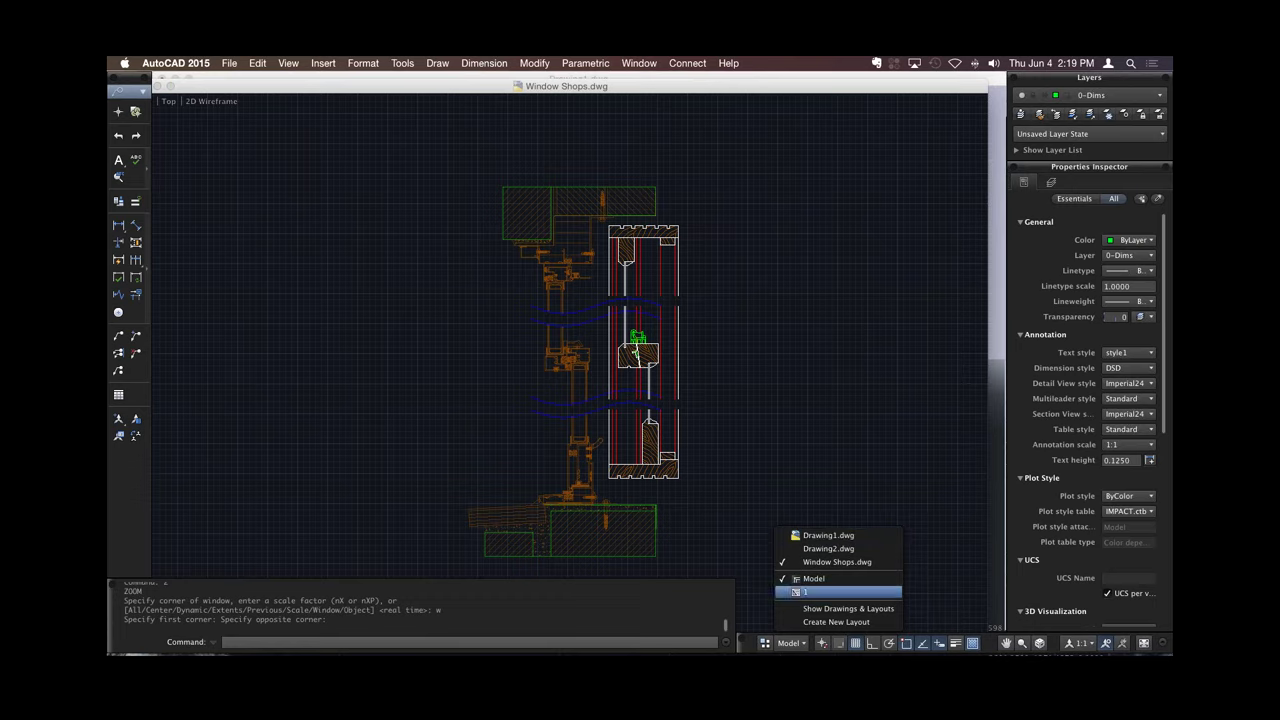
In Quick View, pick Drawing2.dwg and open it on its Layout1 sheet.
click(848, 608)
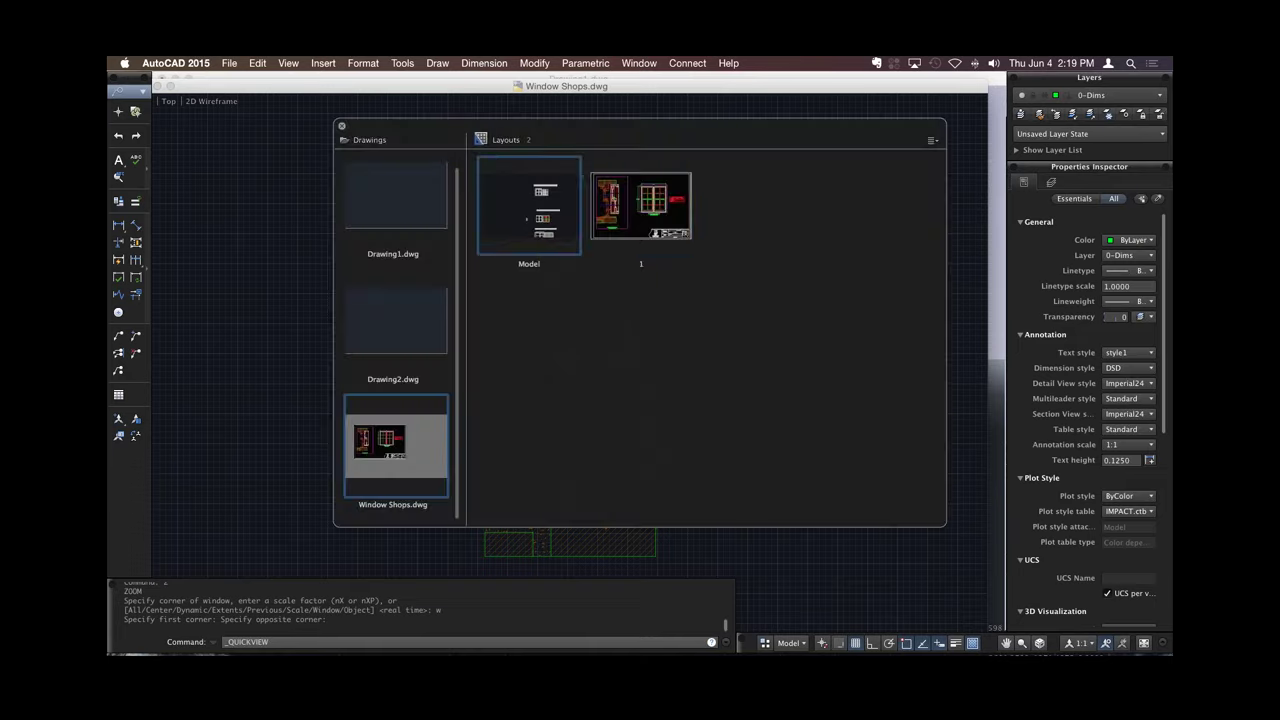
click(641, 205)
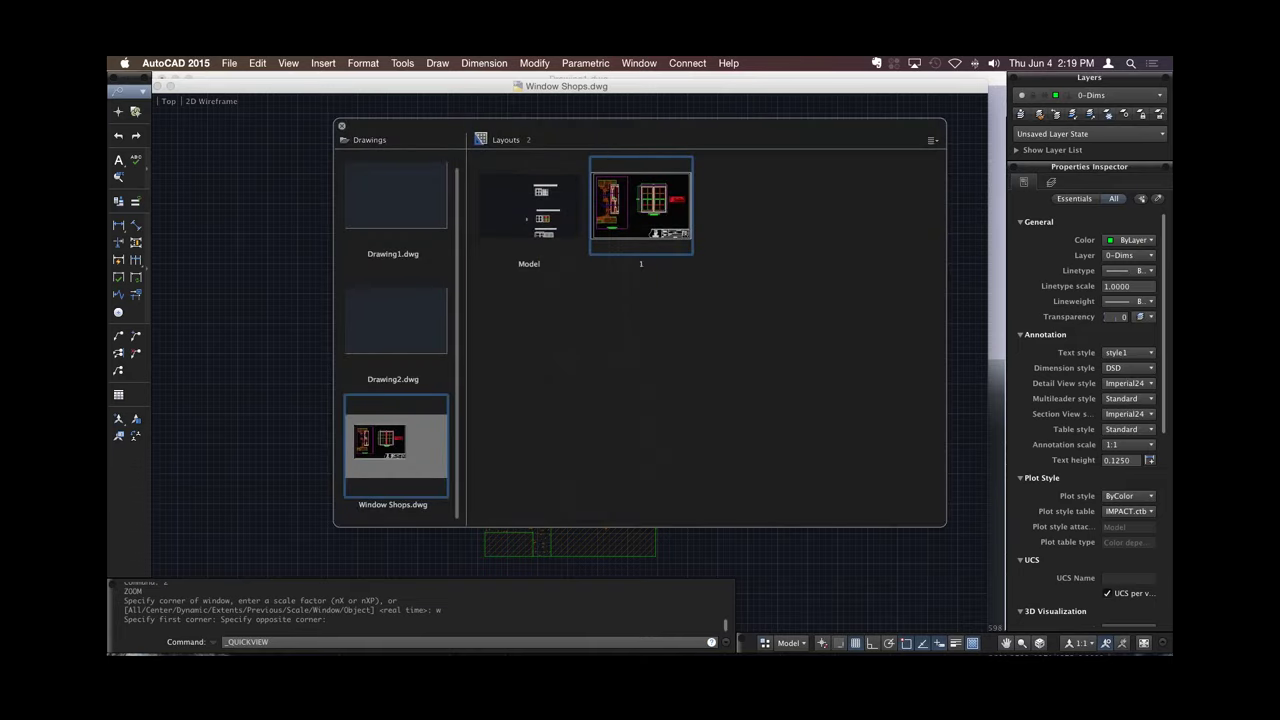
right_click(619, 205)
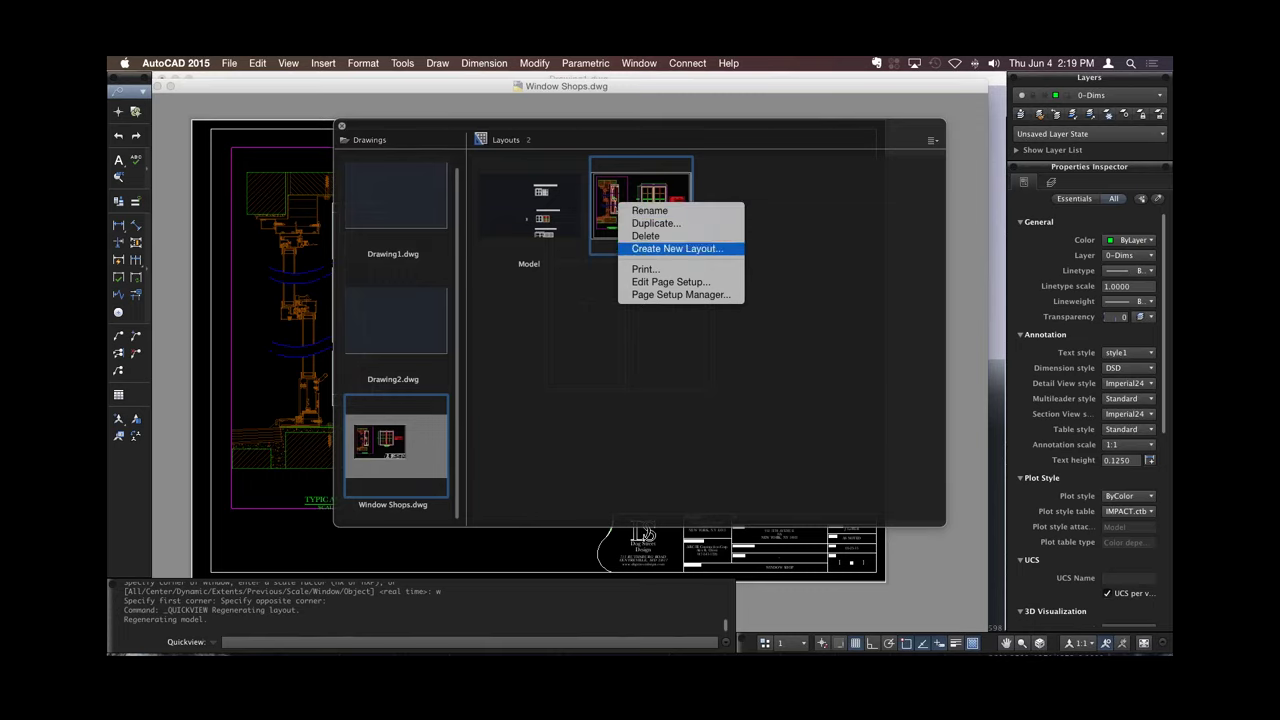
key(Escape)
click(396, 320)
click(640, 205)
click(640, 205)
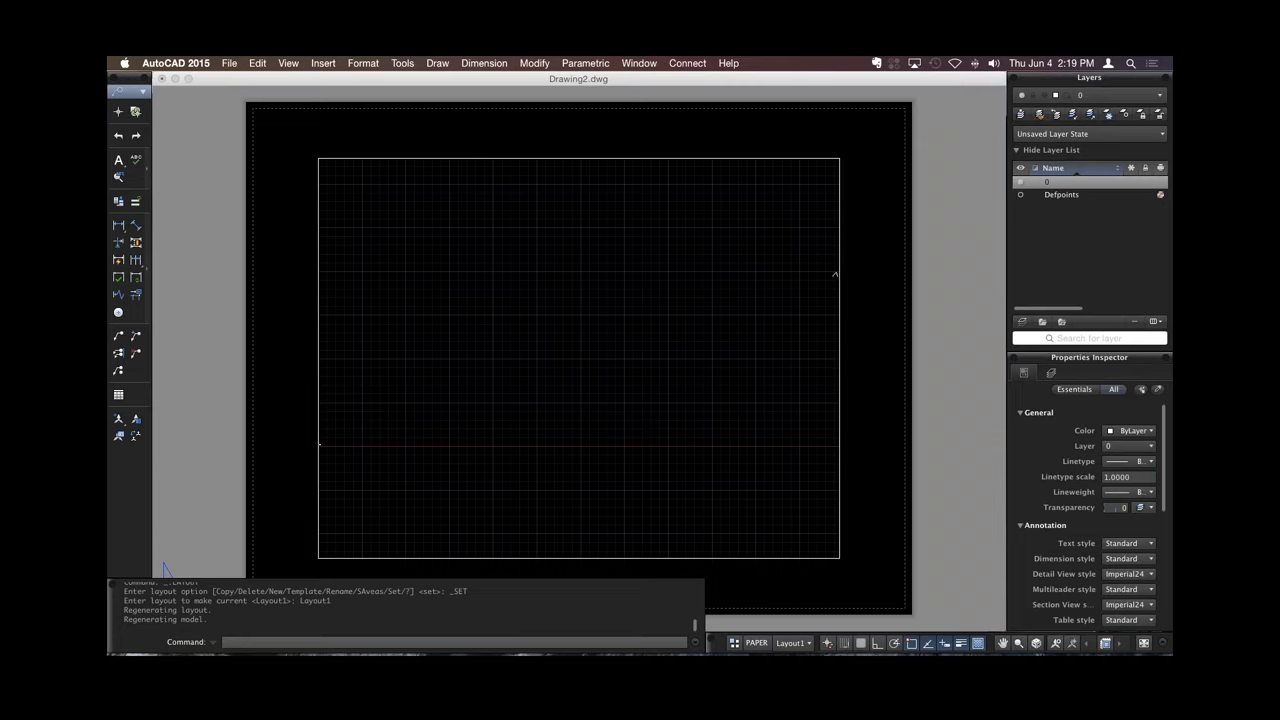
Hide the layer list in the Layers palette.
click(941, 182)
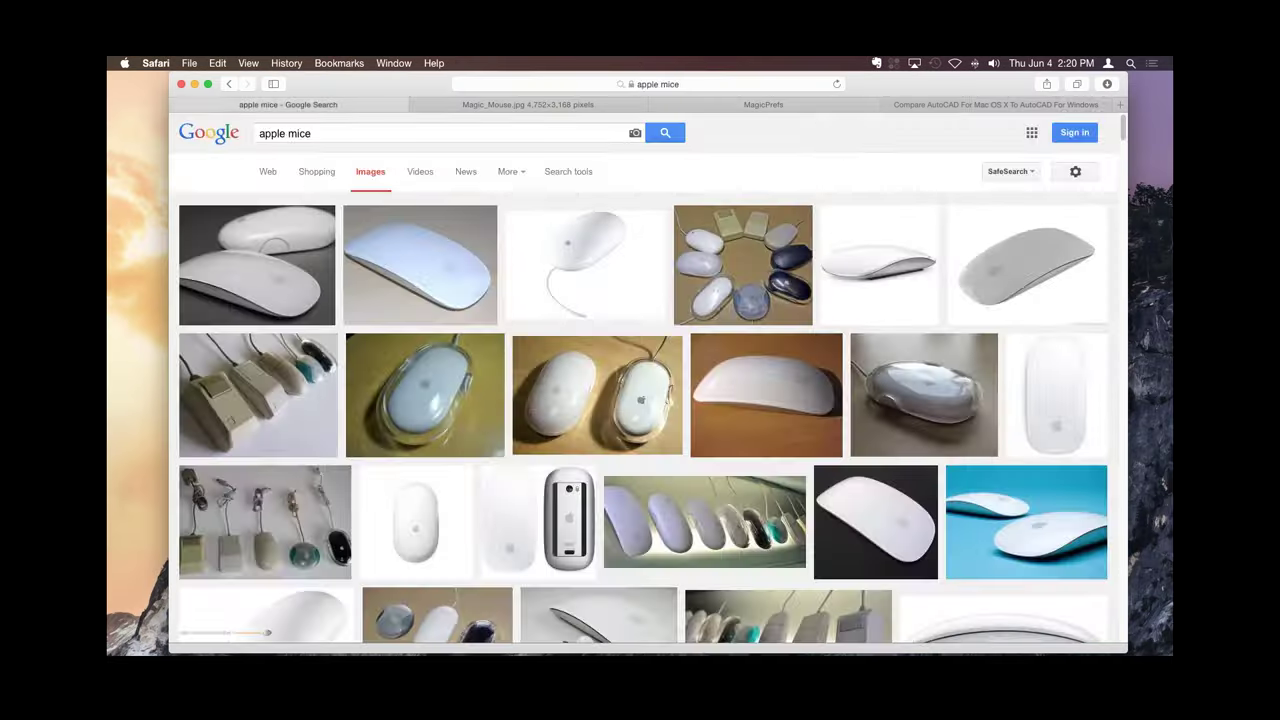
key(ctrl+shift+Tab)
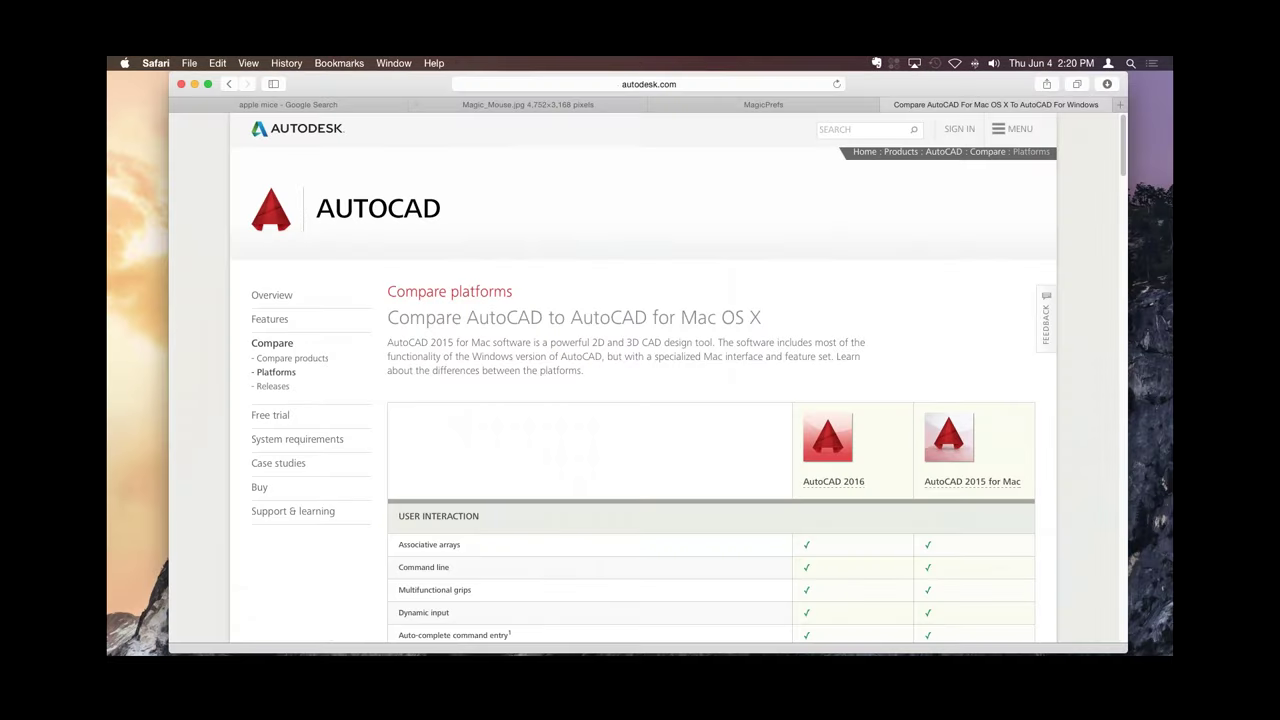
scroll(640, 400, down, 5)
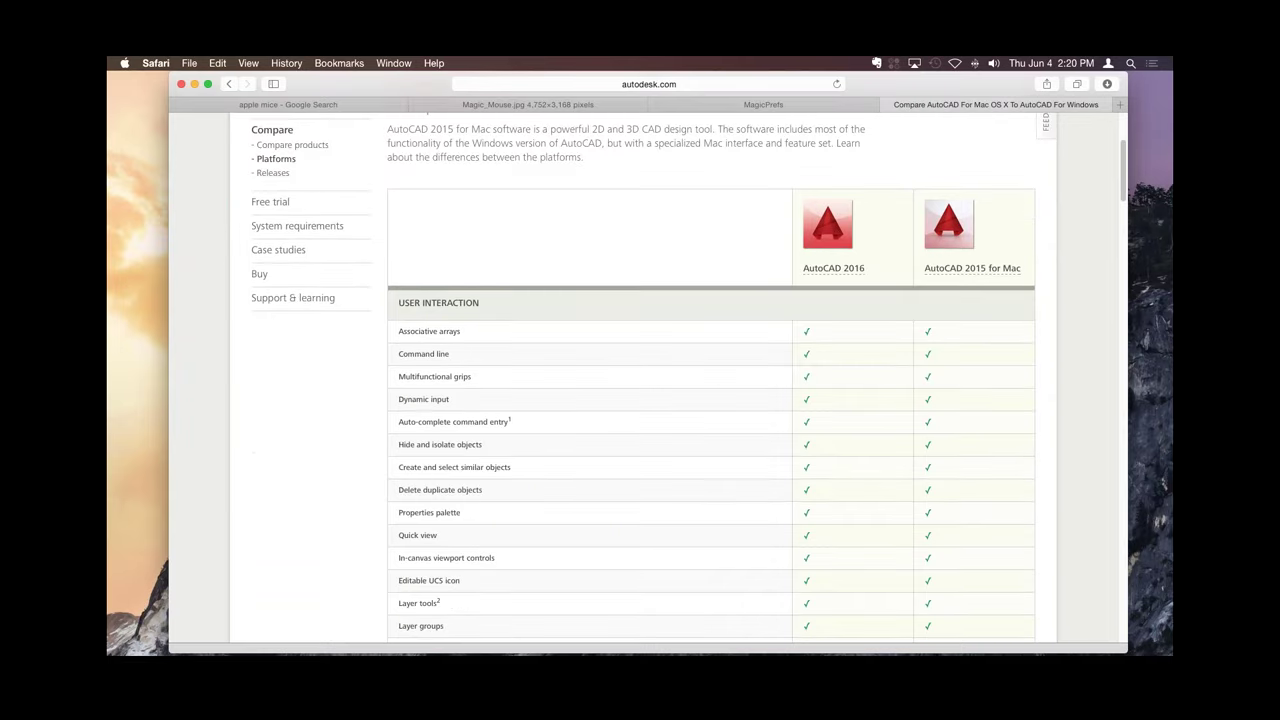
scroll(640, 380, down, 1)
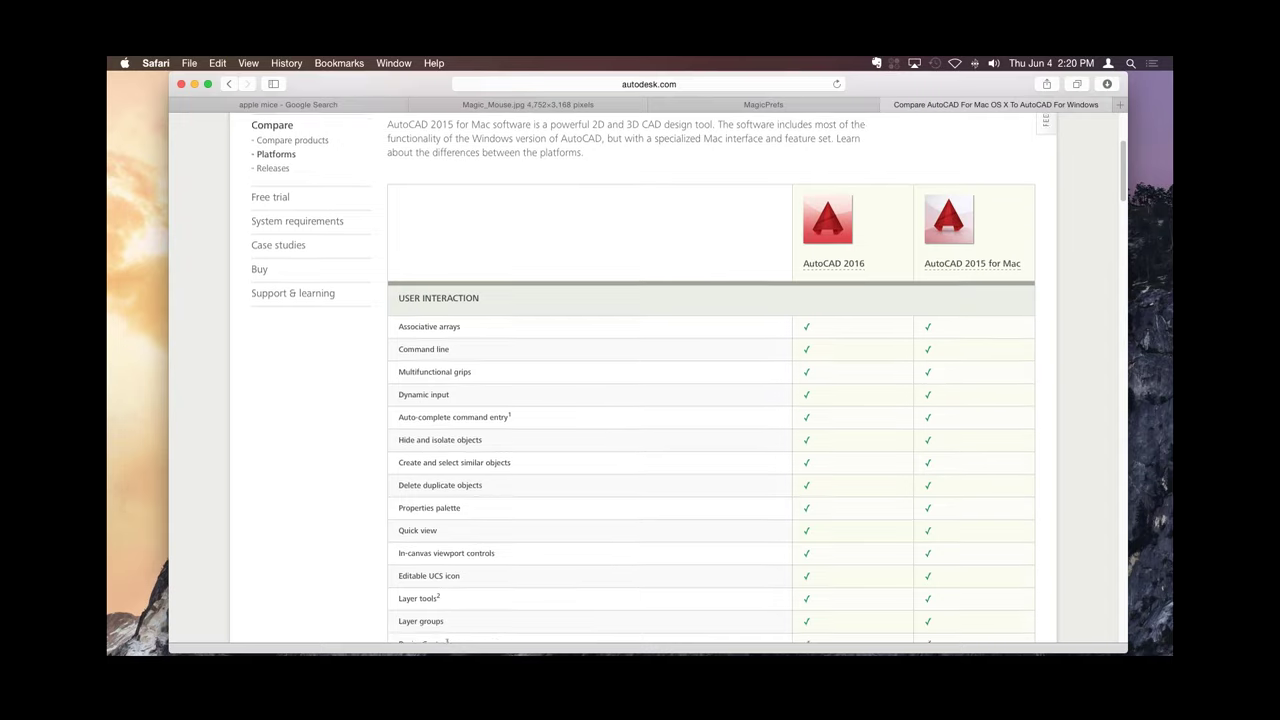
scroll(640, 380, down, 10)
scroll(640, 380, down, 14)
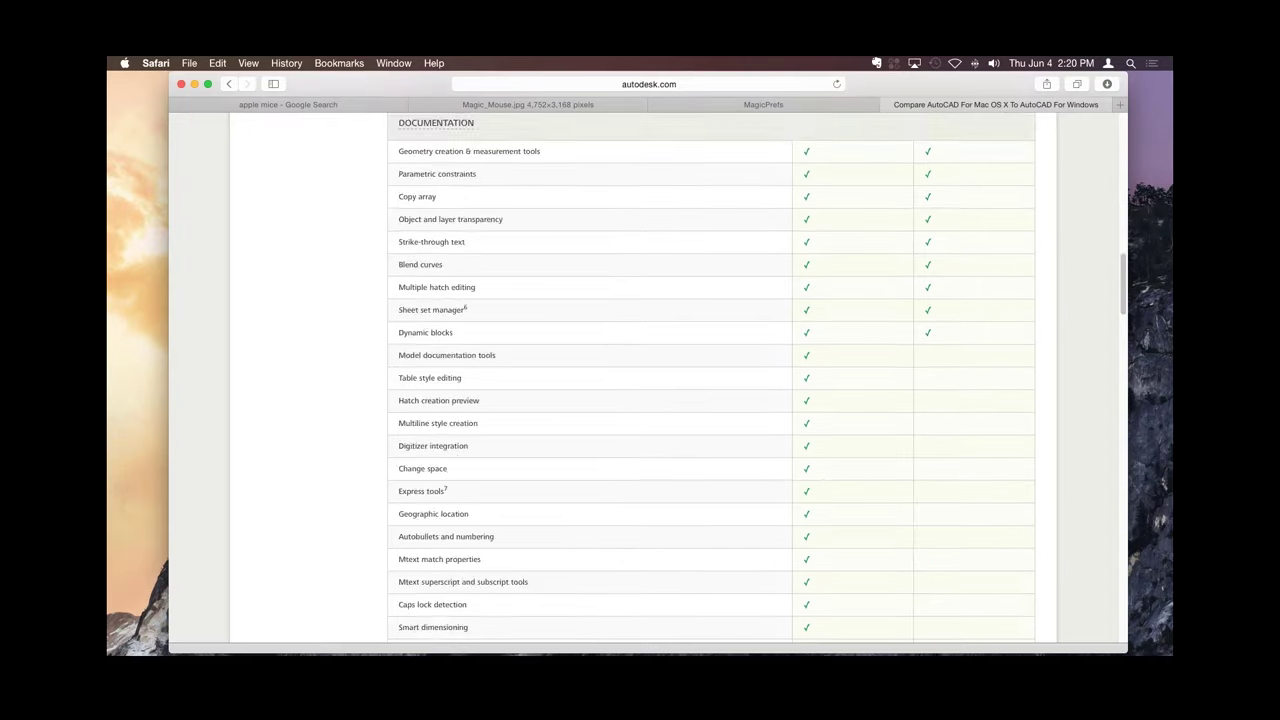
scroll(640, 380, down, 9)
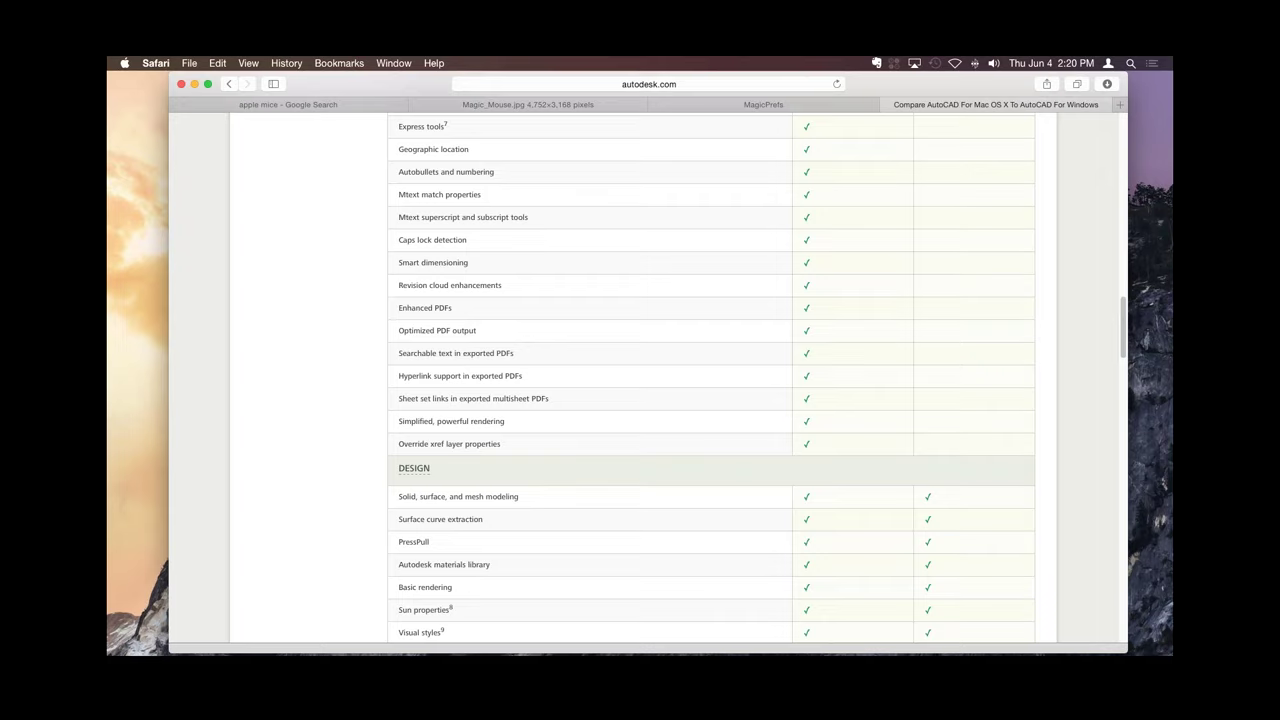
scroll(640, 380, down, 6)
scroll(640, 380, down, 6)
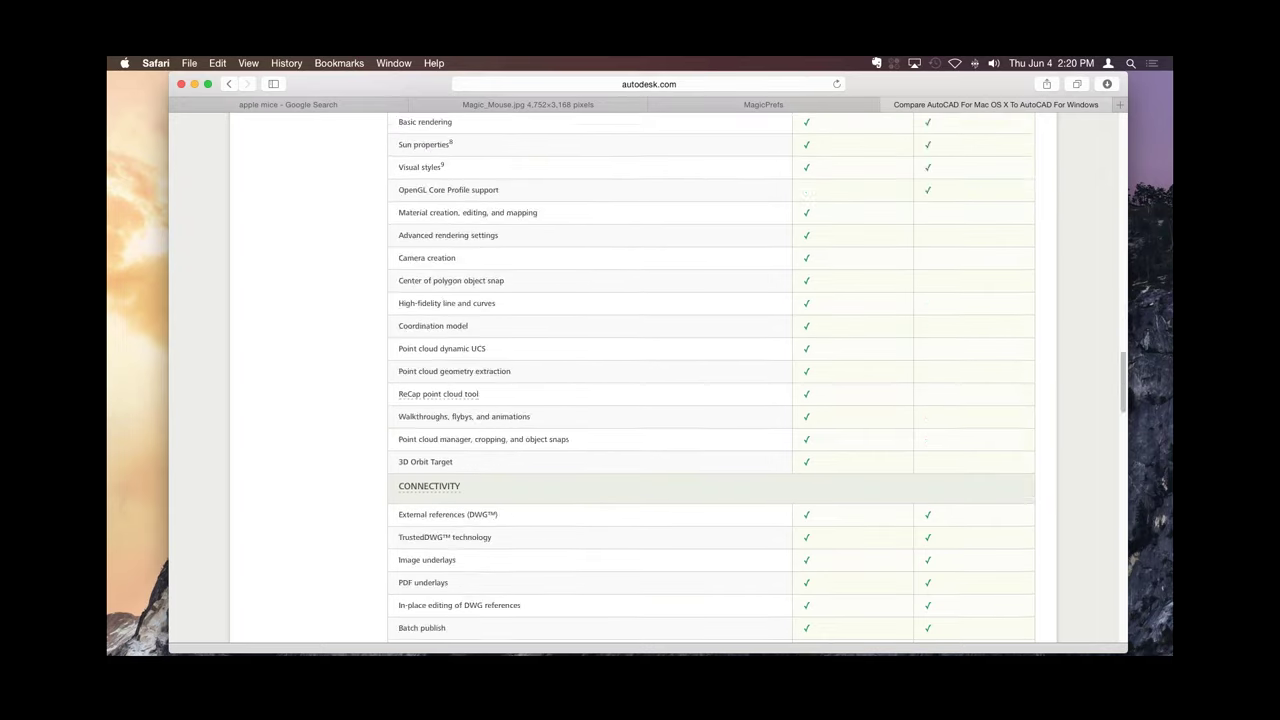
scroll(640, 380, down, 4)
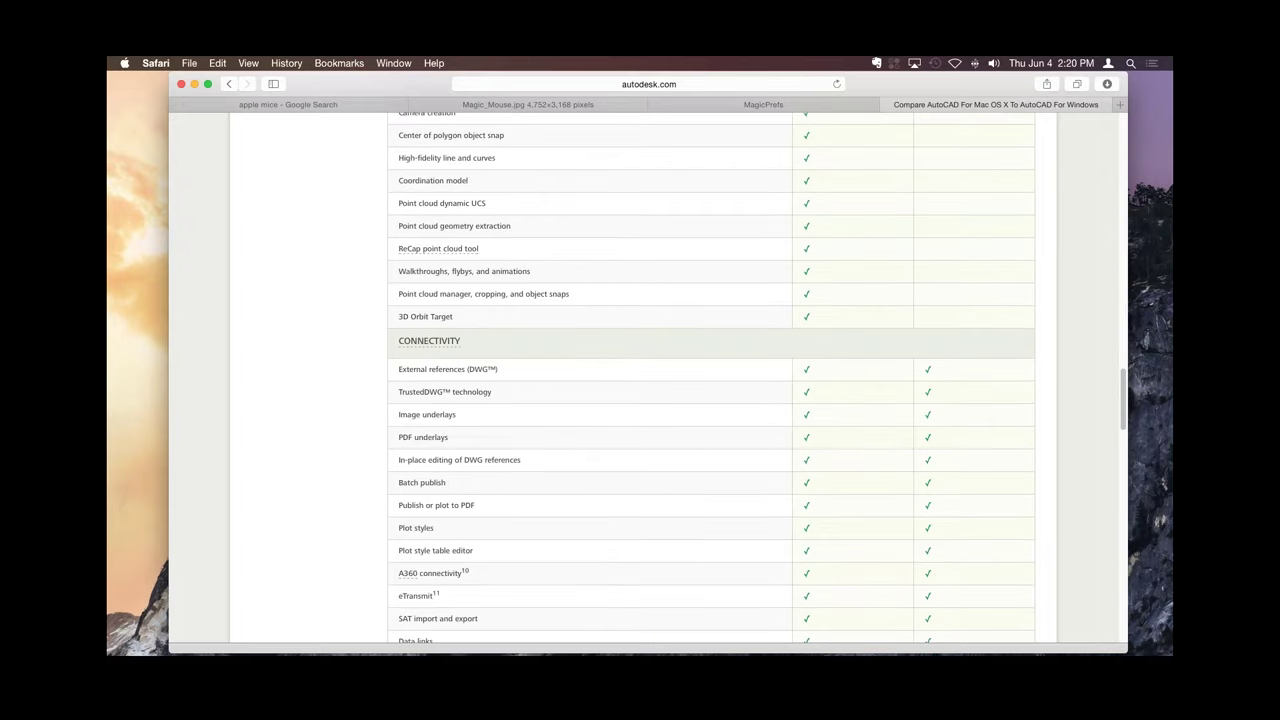
scroll(640, 380, down, 5)
scroll(640, 380, down, 6)
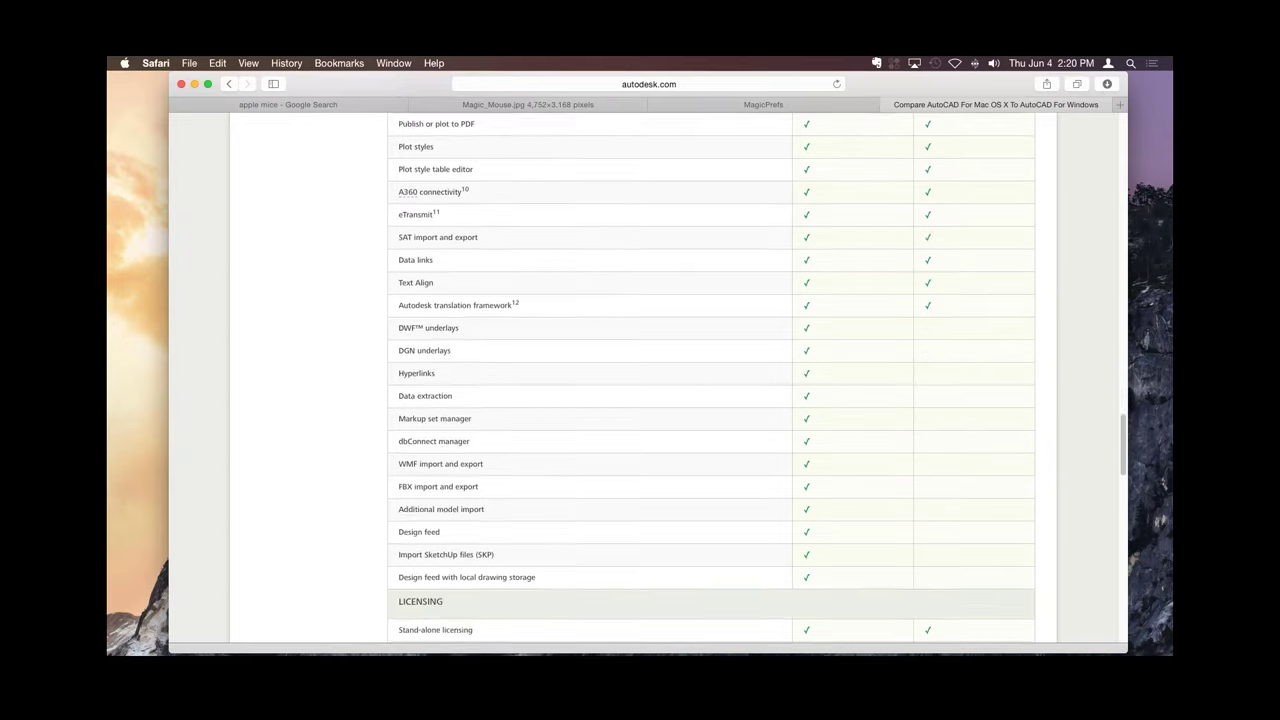
scroll(640, 380, down, 2)
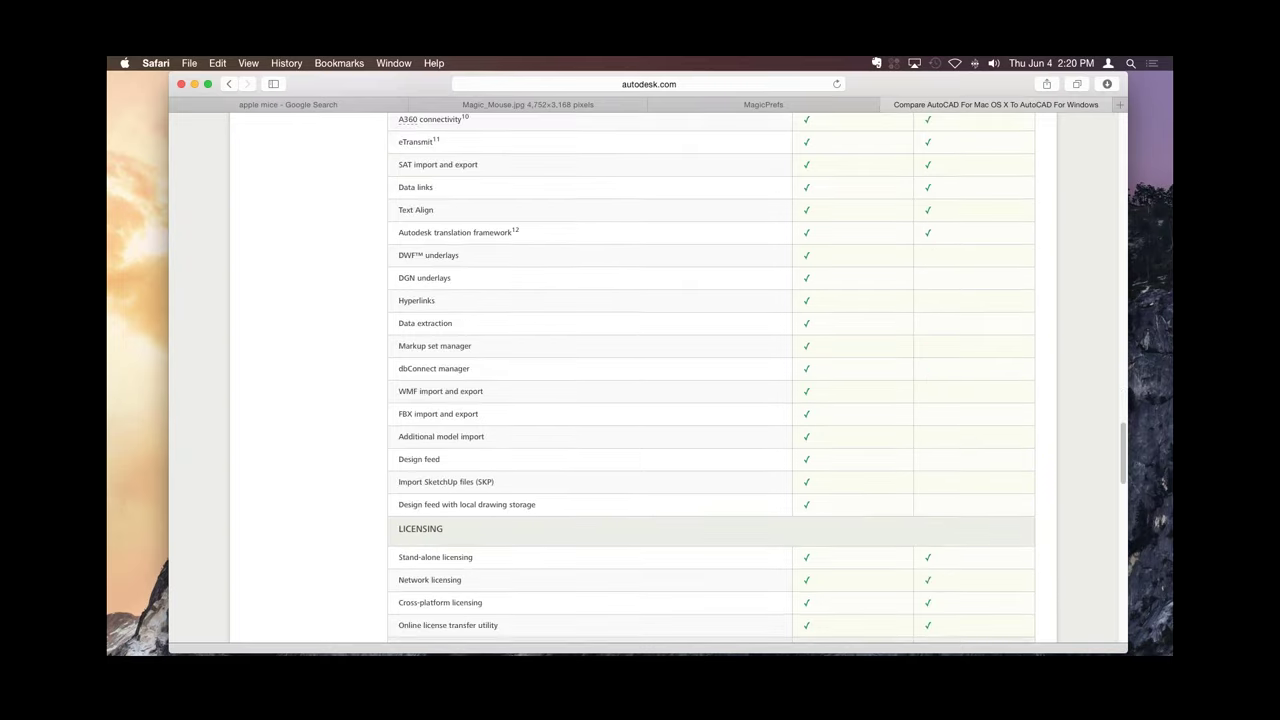
scroll(640, 380, up, 1)
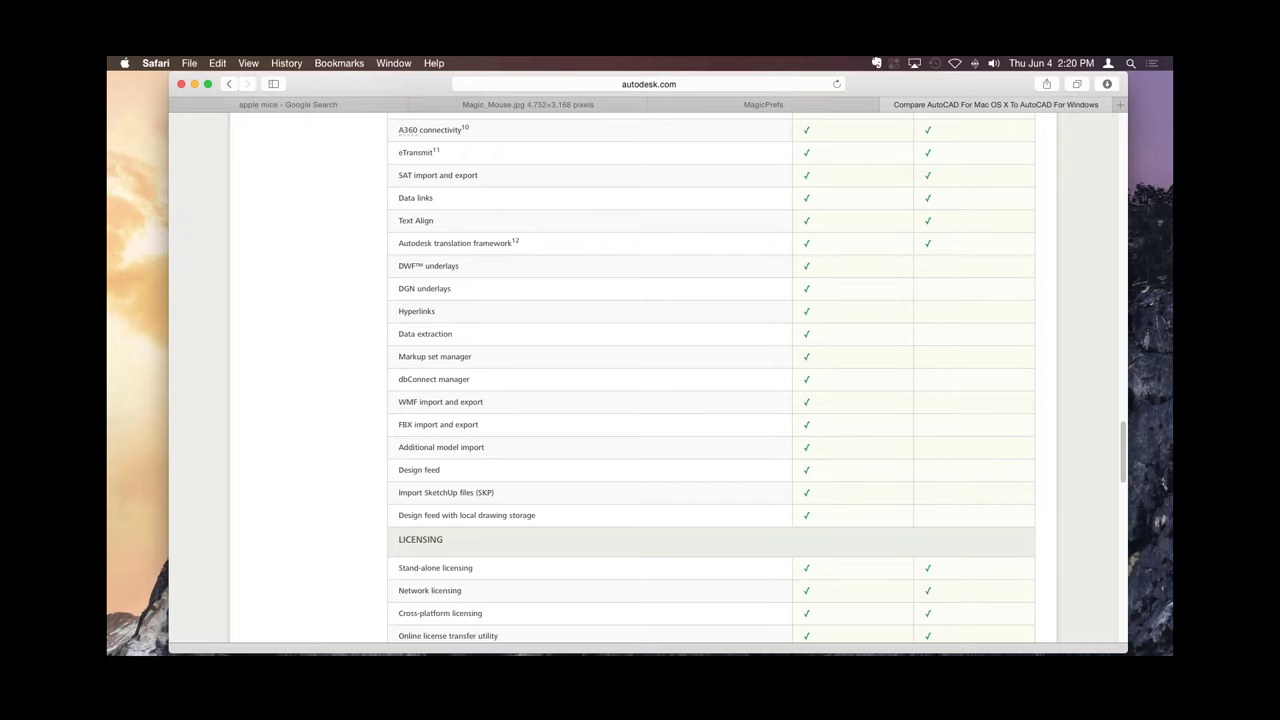
scroll(640, 380, up, 2)
scroll(640, 380, up, 10)
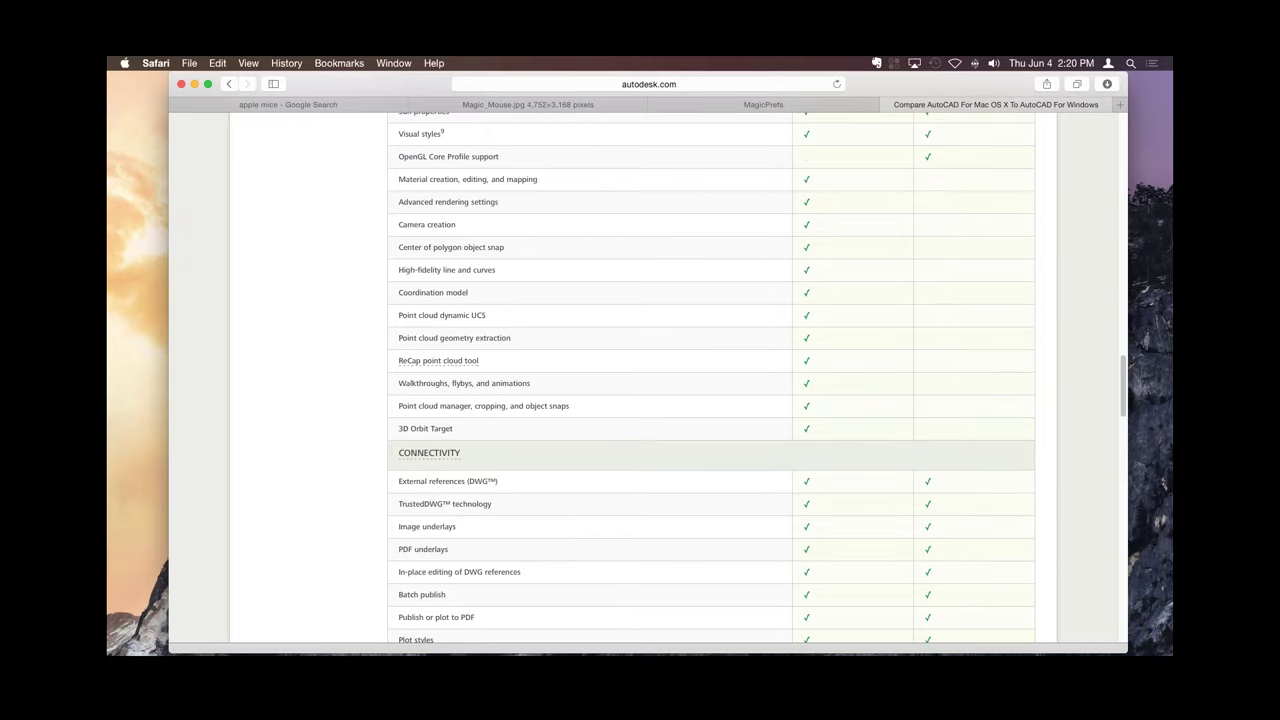
scroll(640, 380, up, 3)
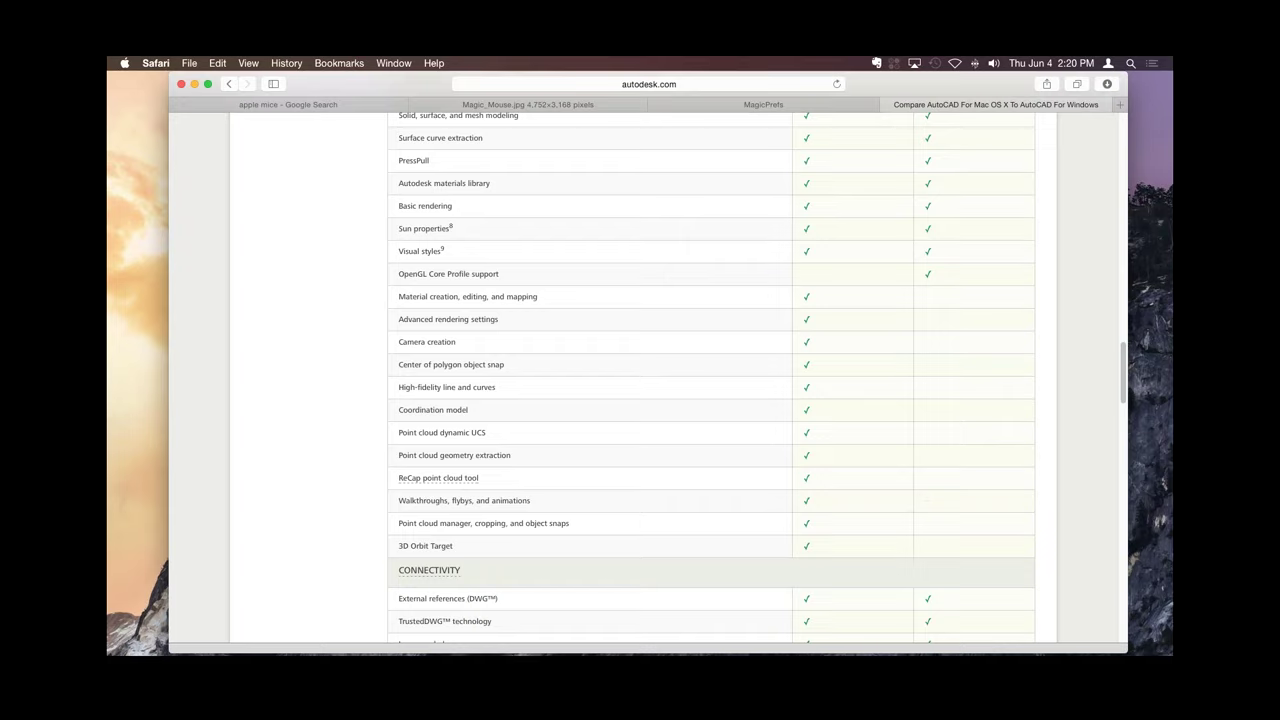
scroll(640, 380, up, 10)
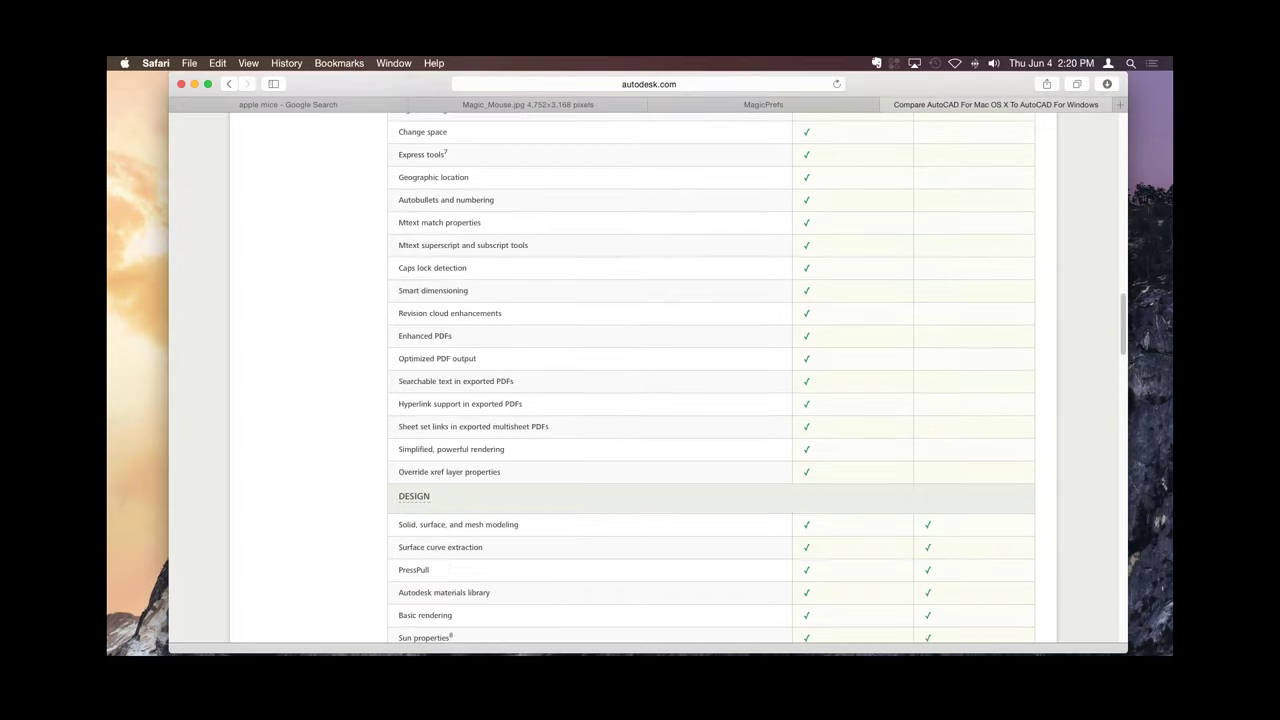
scroll(640, 380, up, 5)
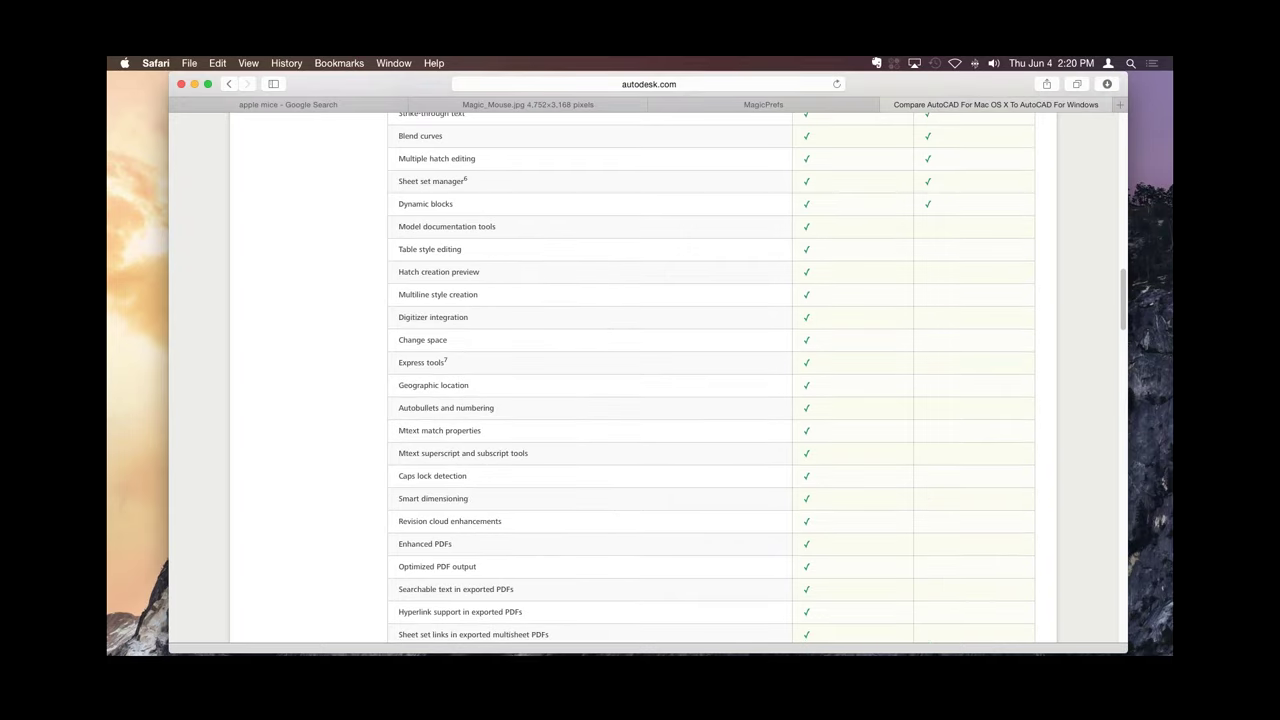
scroll(640, 380, up, 4)
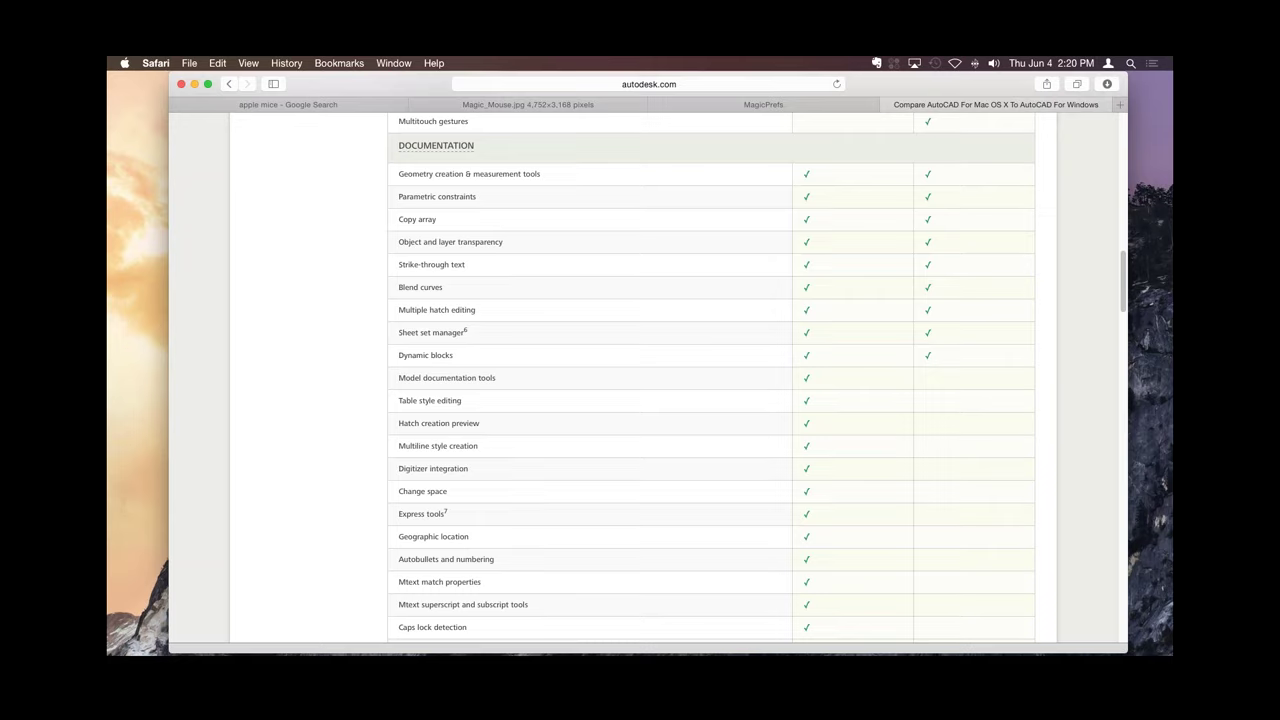
scroll(640, 380, down, 4)
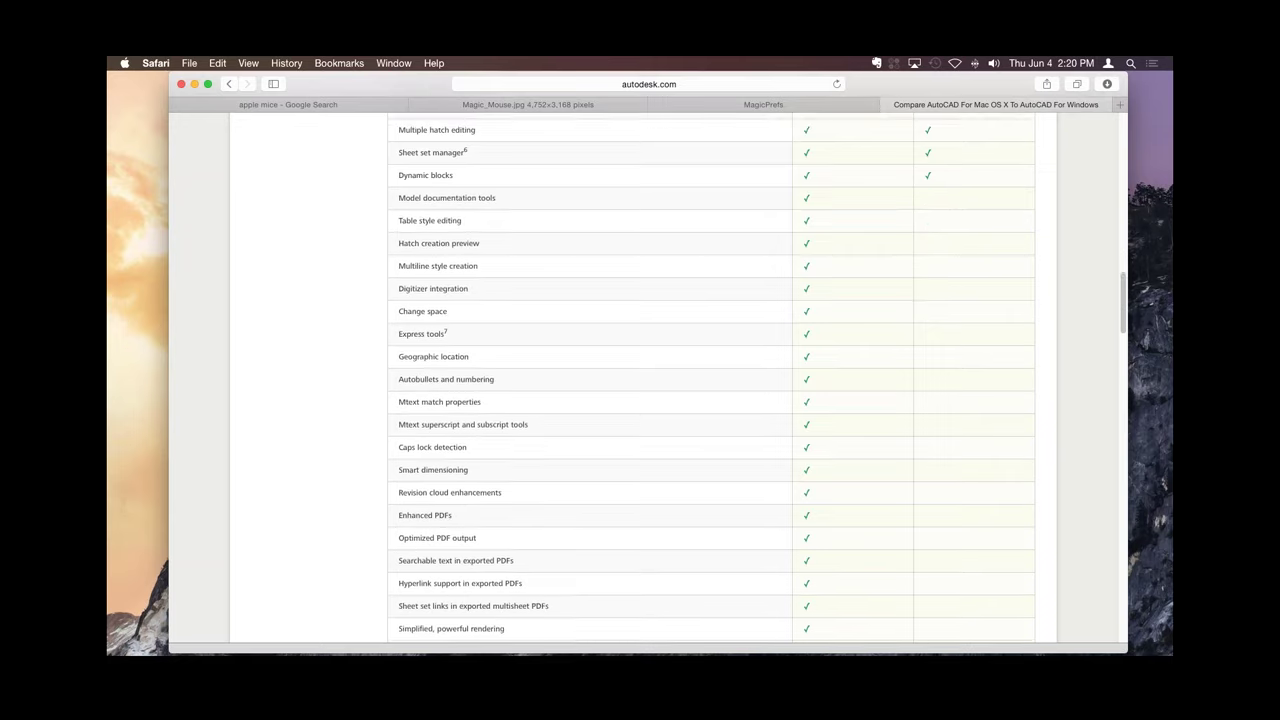
scroll(640, 380, down, 1)
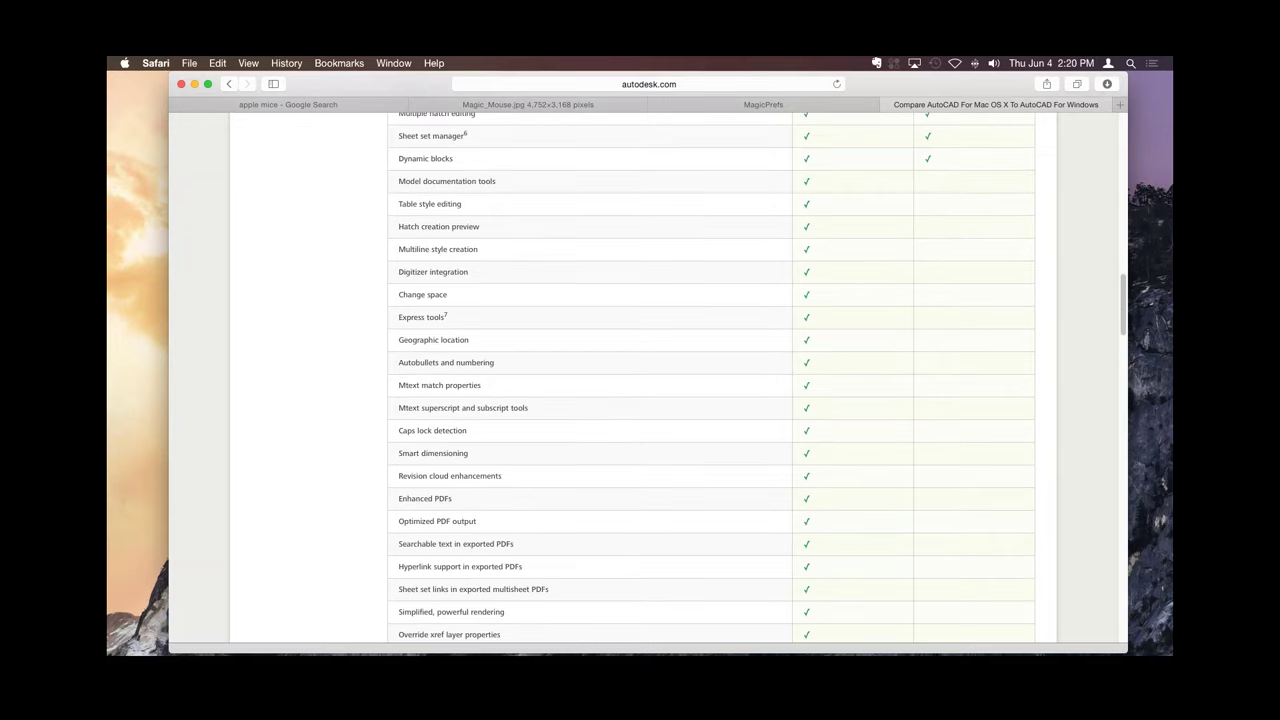
scroll(640, 380, down, 6)
scroll(640, 380, down, 5)
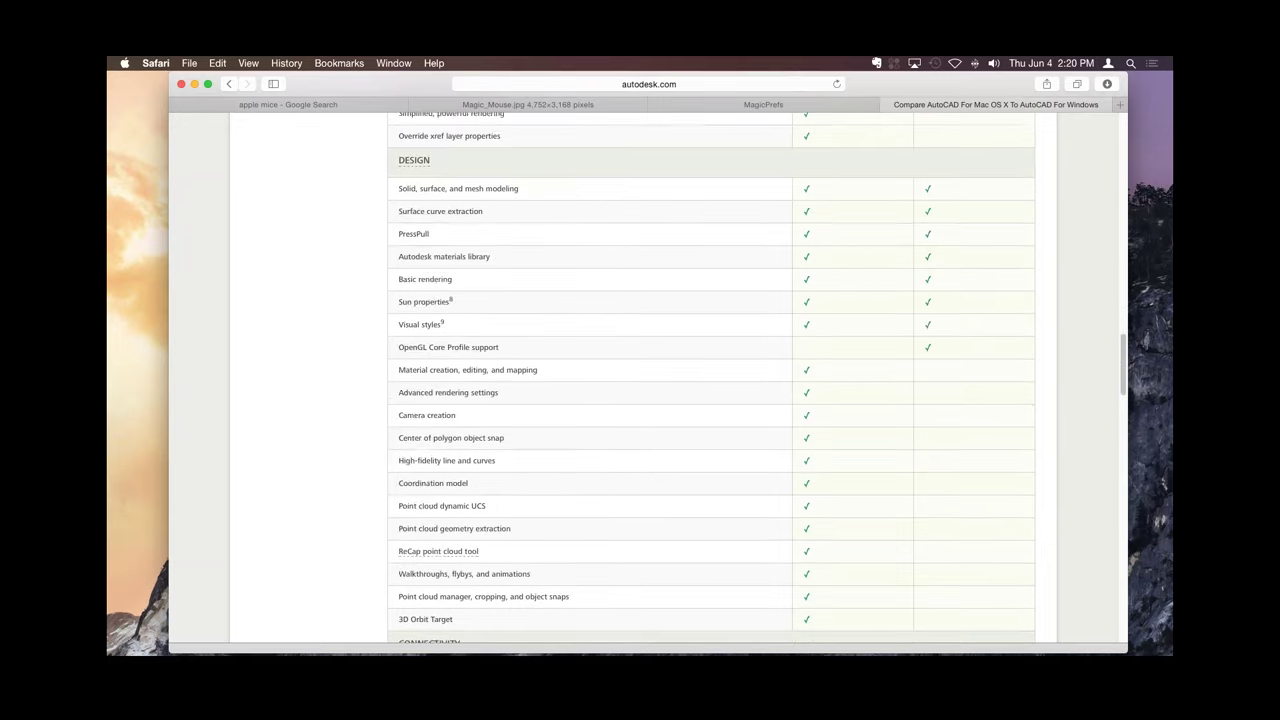
scroll(640, 380, down, 1)
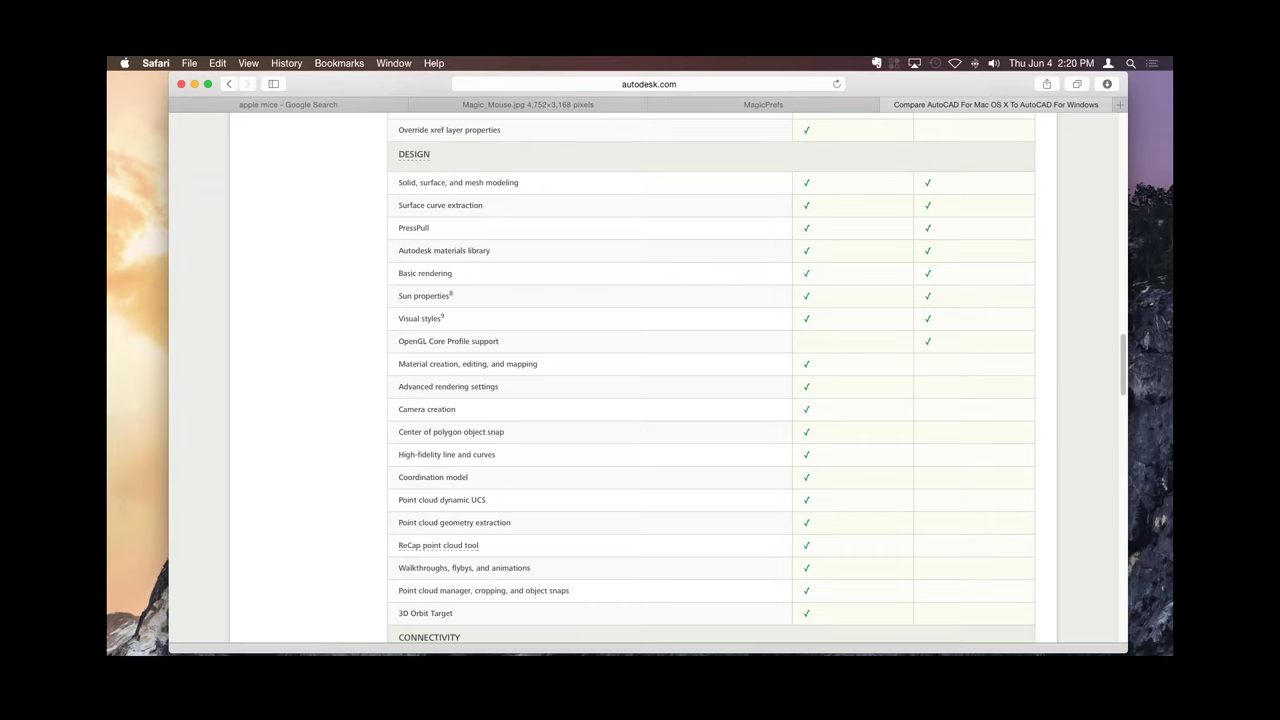
scroll(640, 380, down, 1)
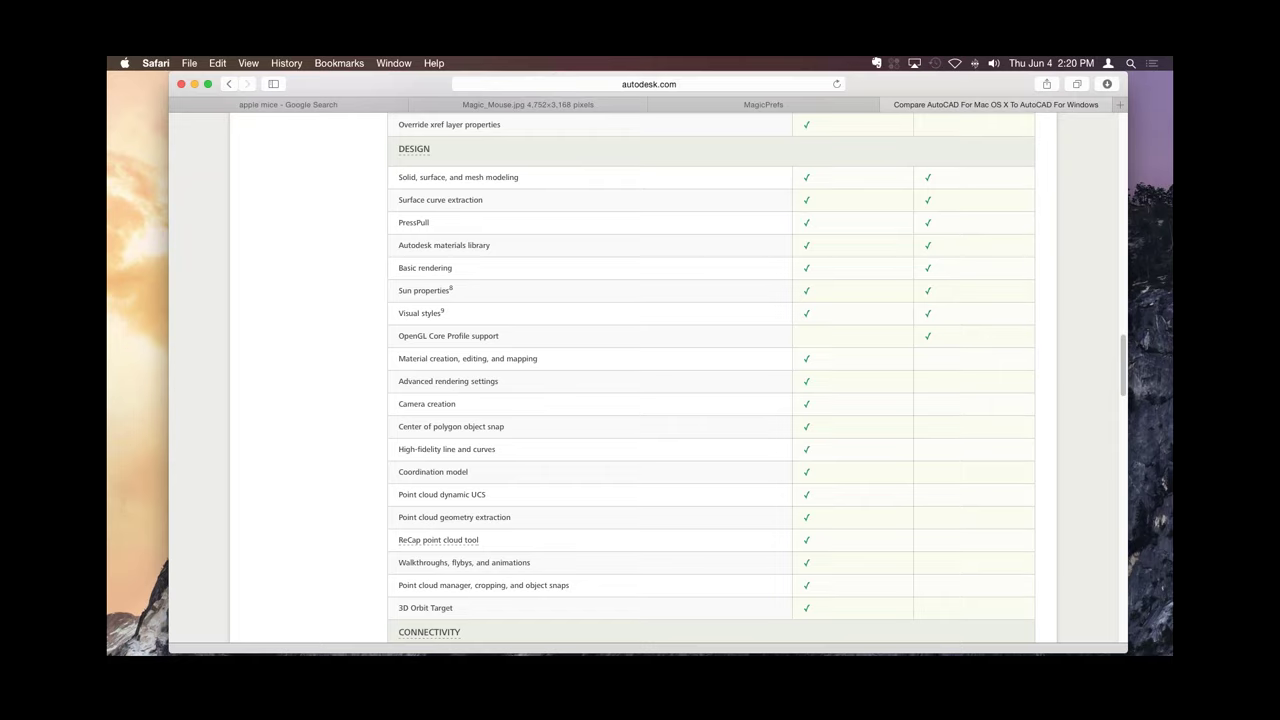
scroll(640, 380, down, 10)
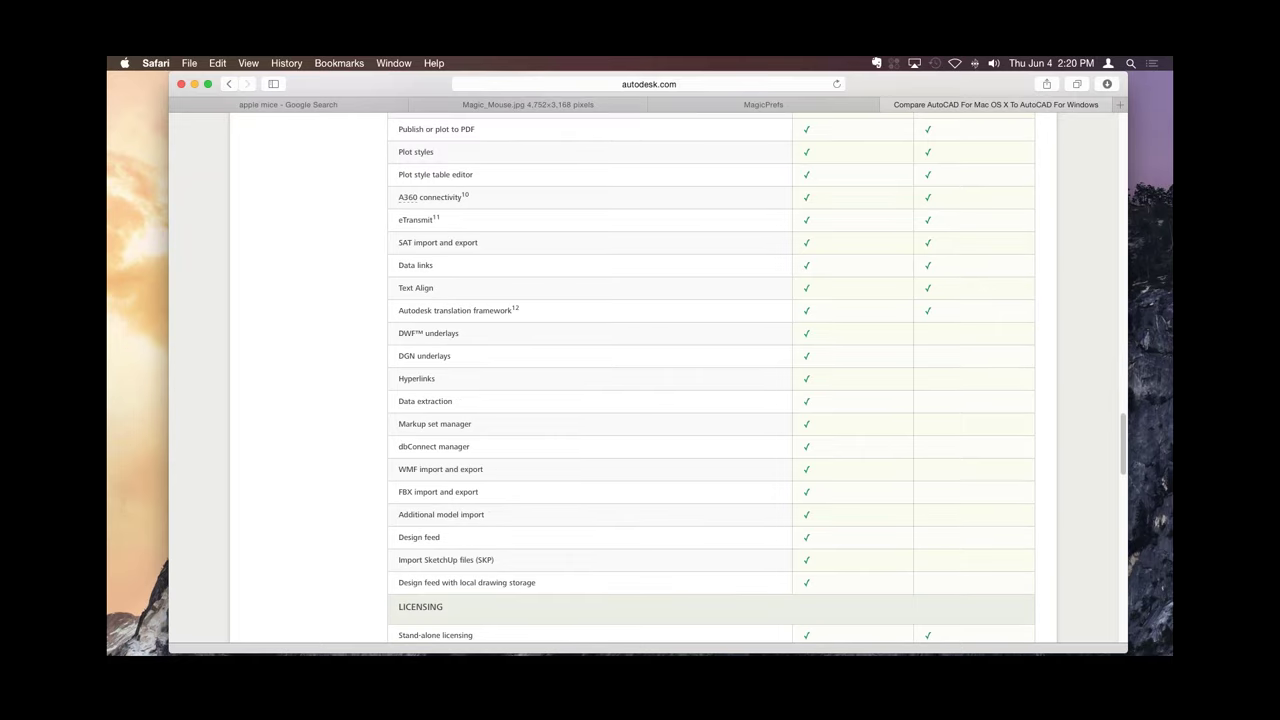
scroll(640, 380, up, 15)
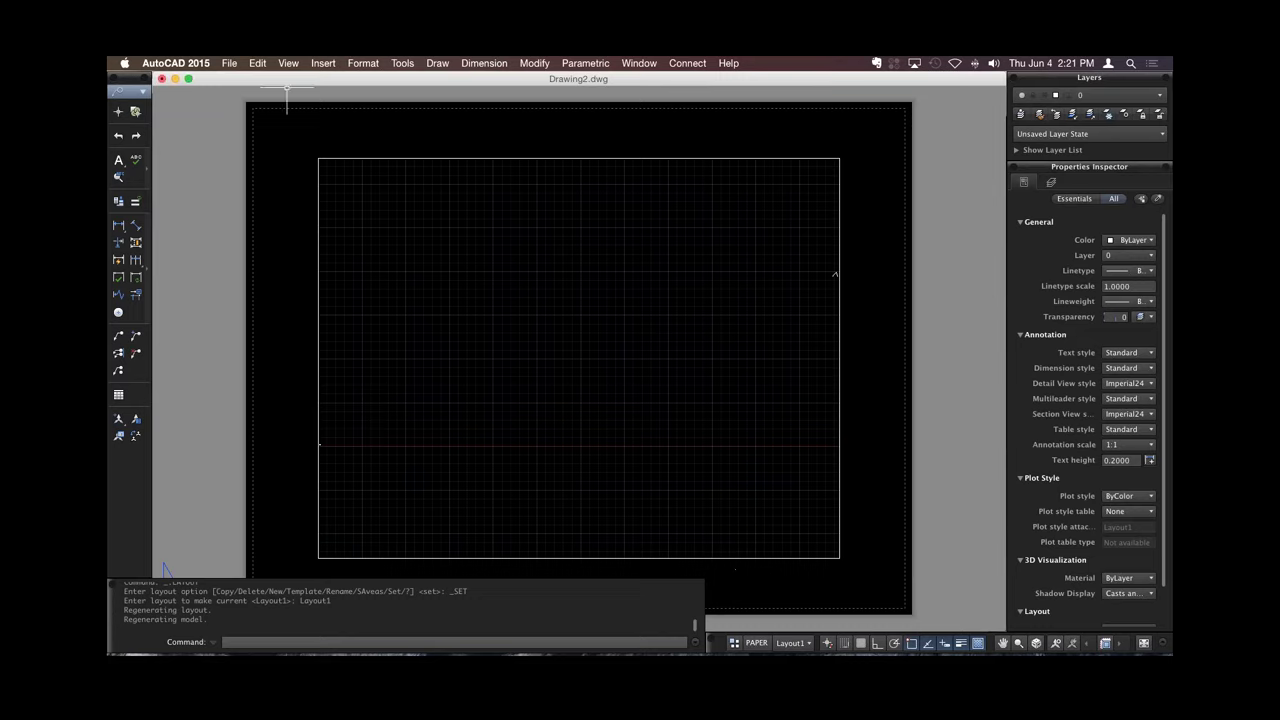
Open Easton 1.dwg from the Work > Easton folder, browsing in Cover Flow view.
click(229, 63)
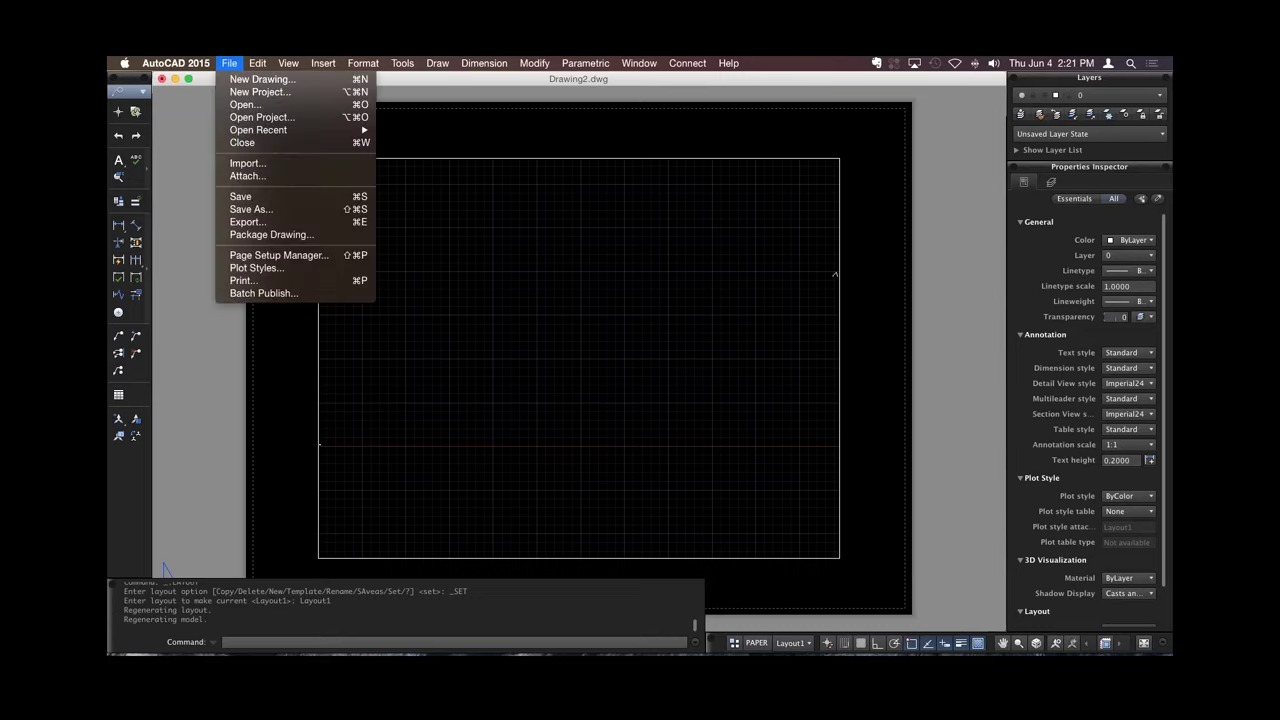
click(287, 91)
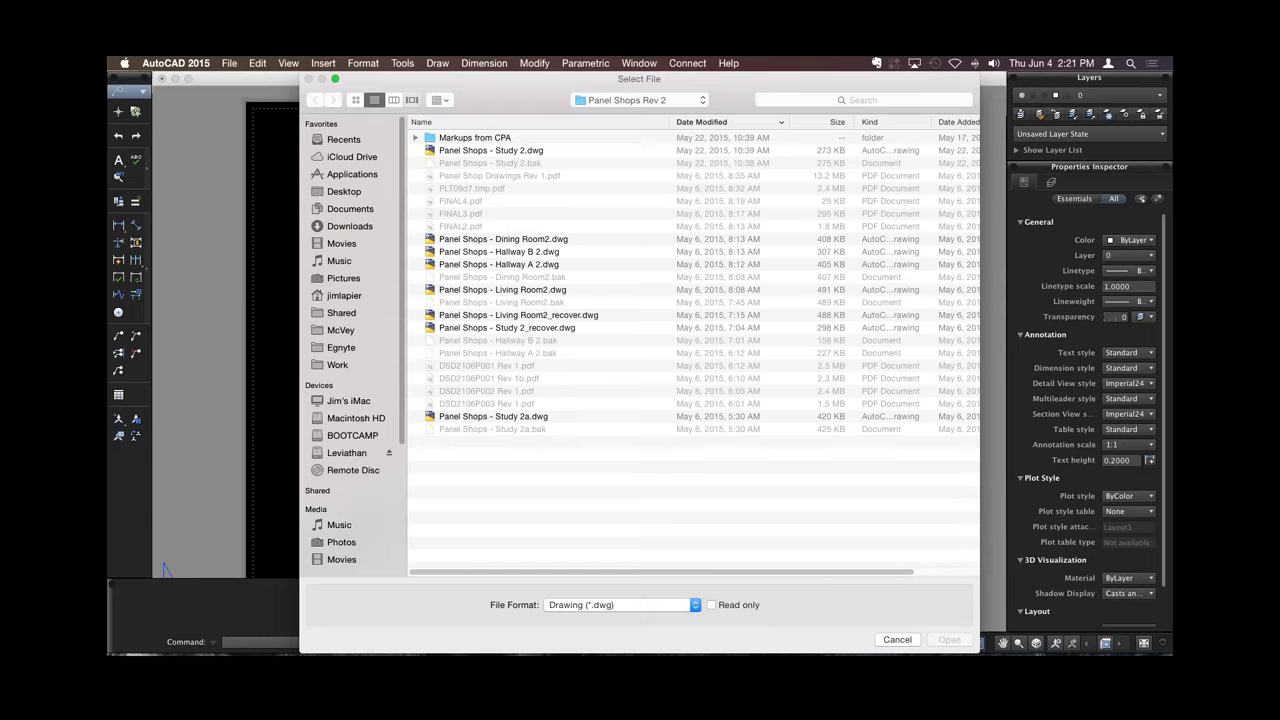
key(super+4)
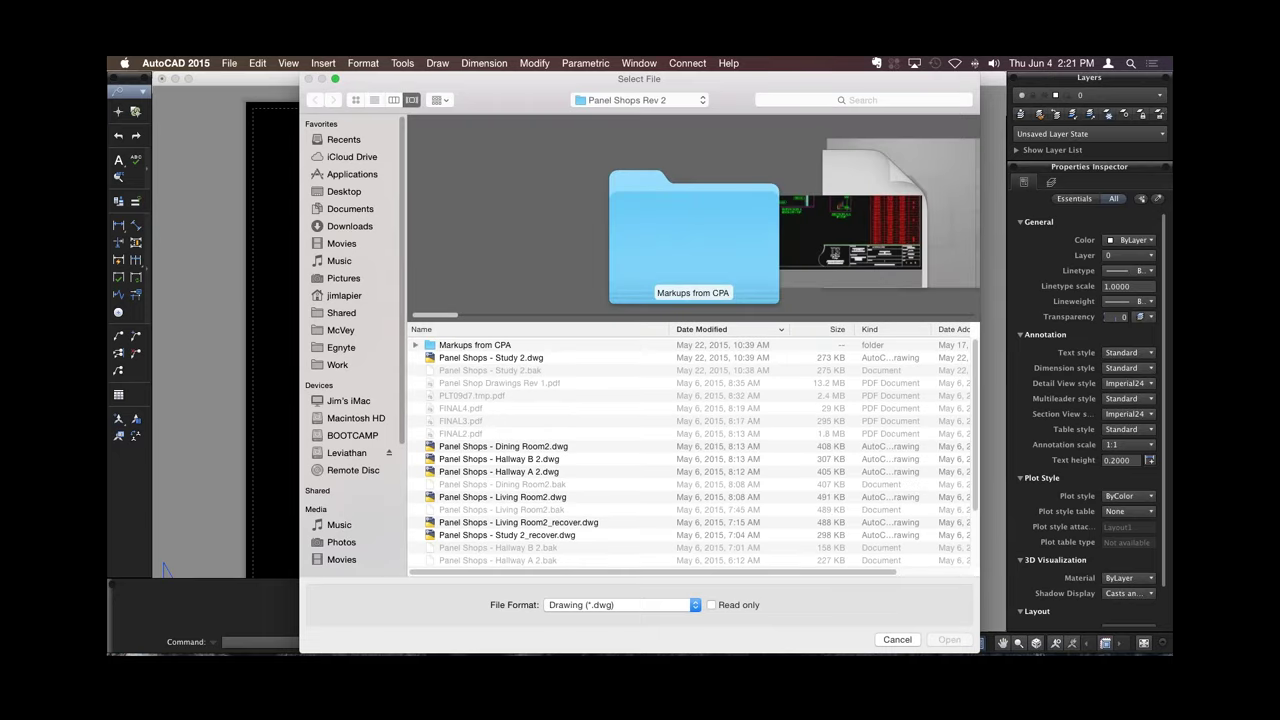
click(337, 364)
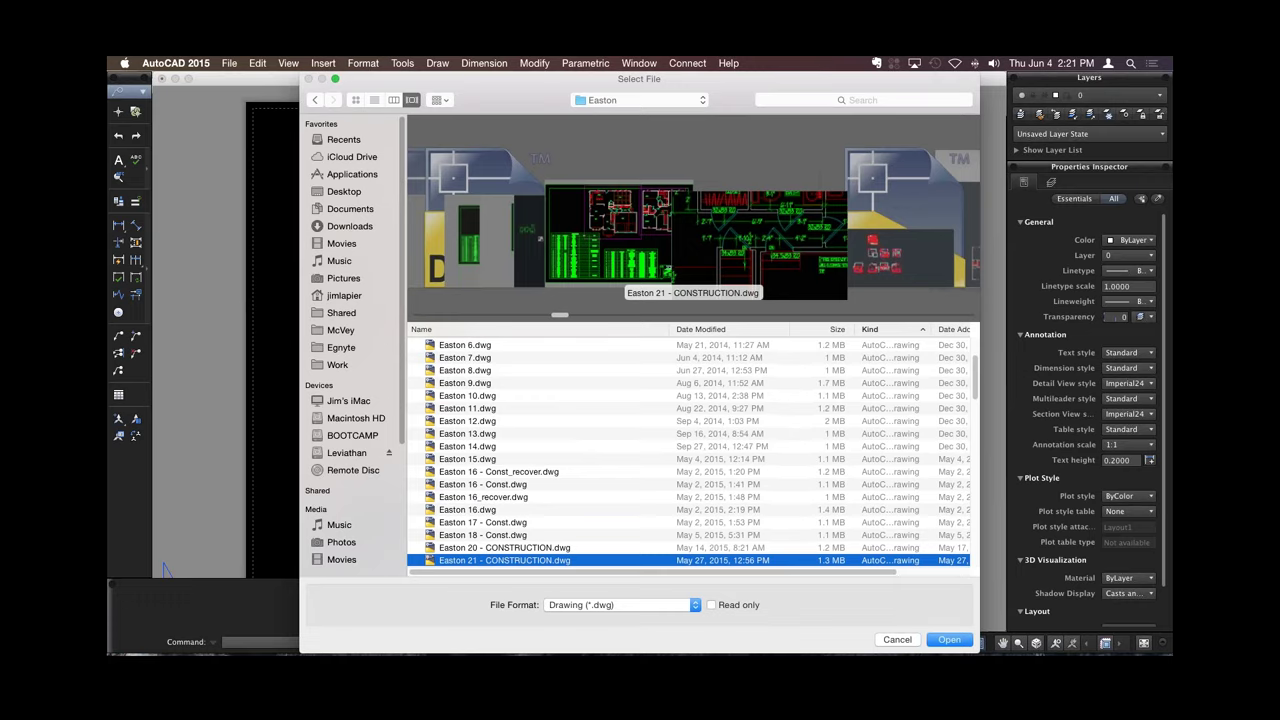
key(alt+Up)
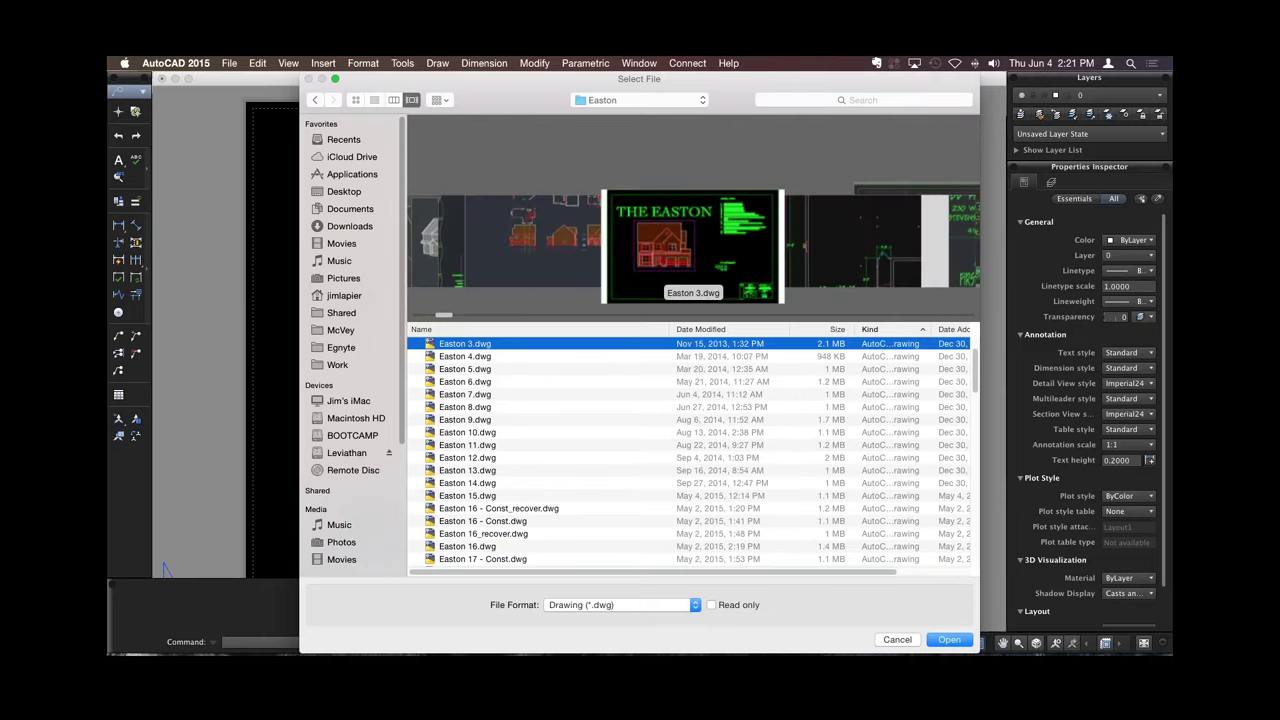
key(alt+Up)
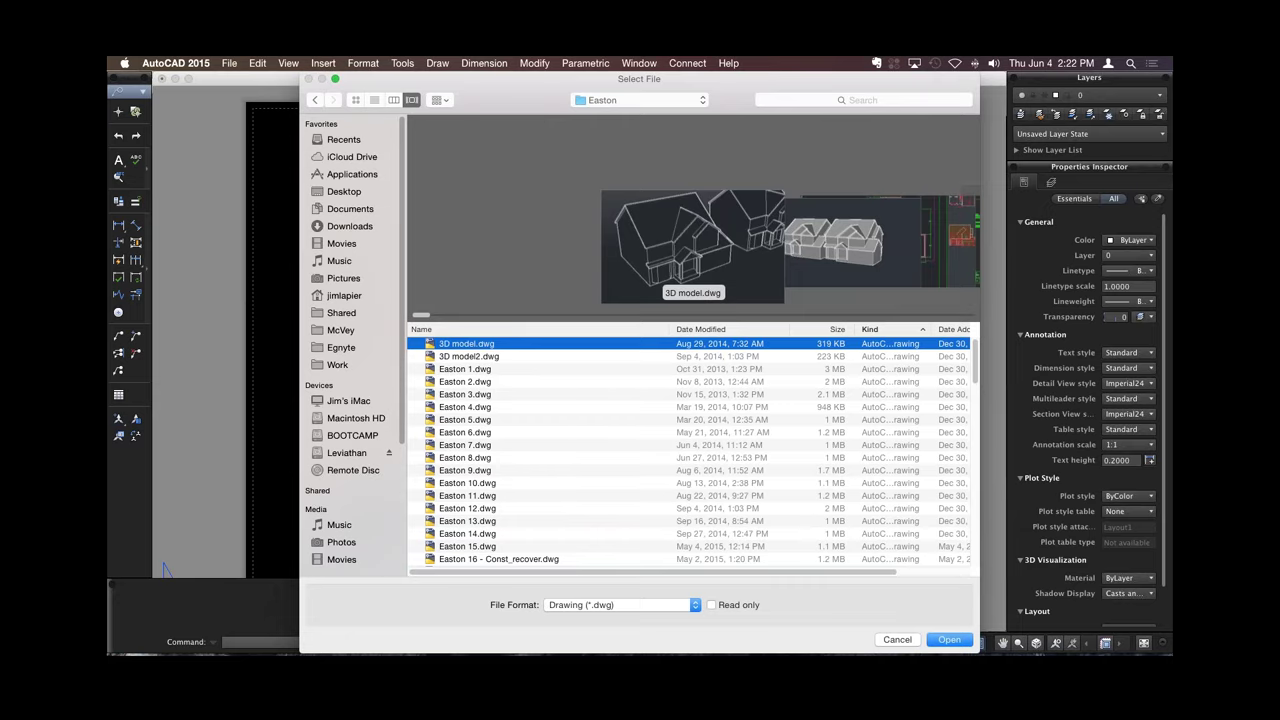
key(Down)
key(Down)
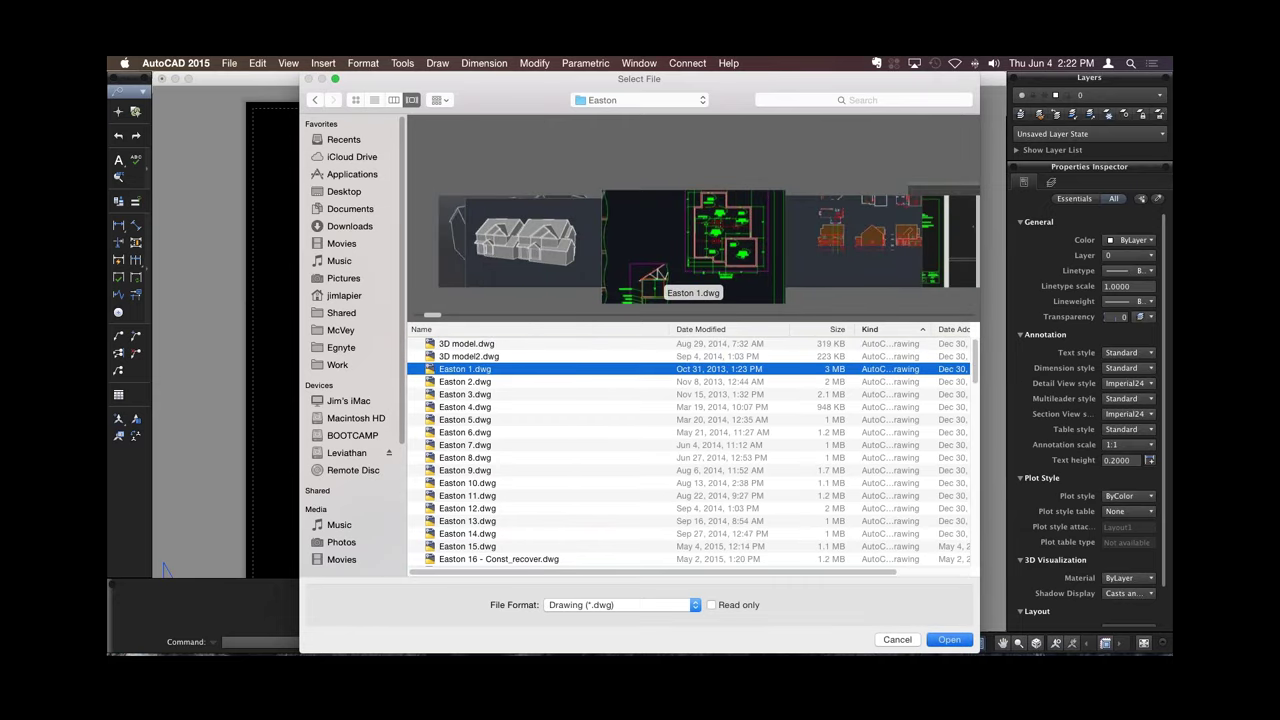
key(Return)
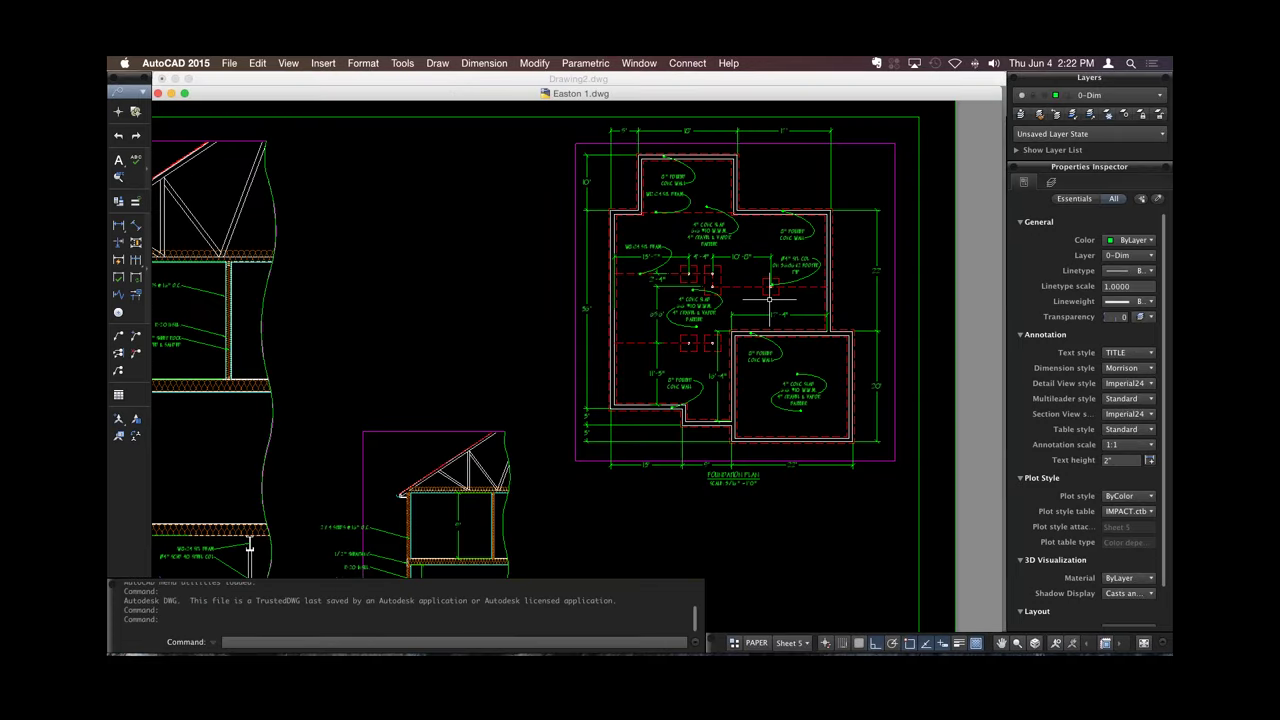
Zoom to the drawing extents with Z, E.
text(z)
key(Return)
scroll(720, 292, down, 3)
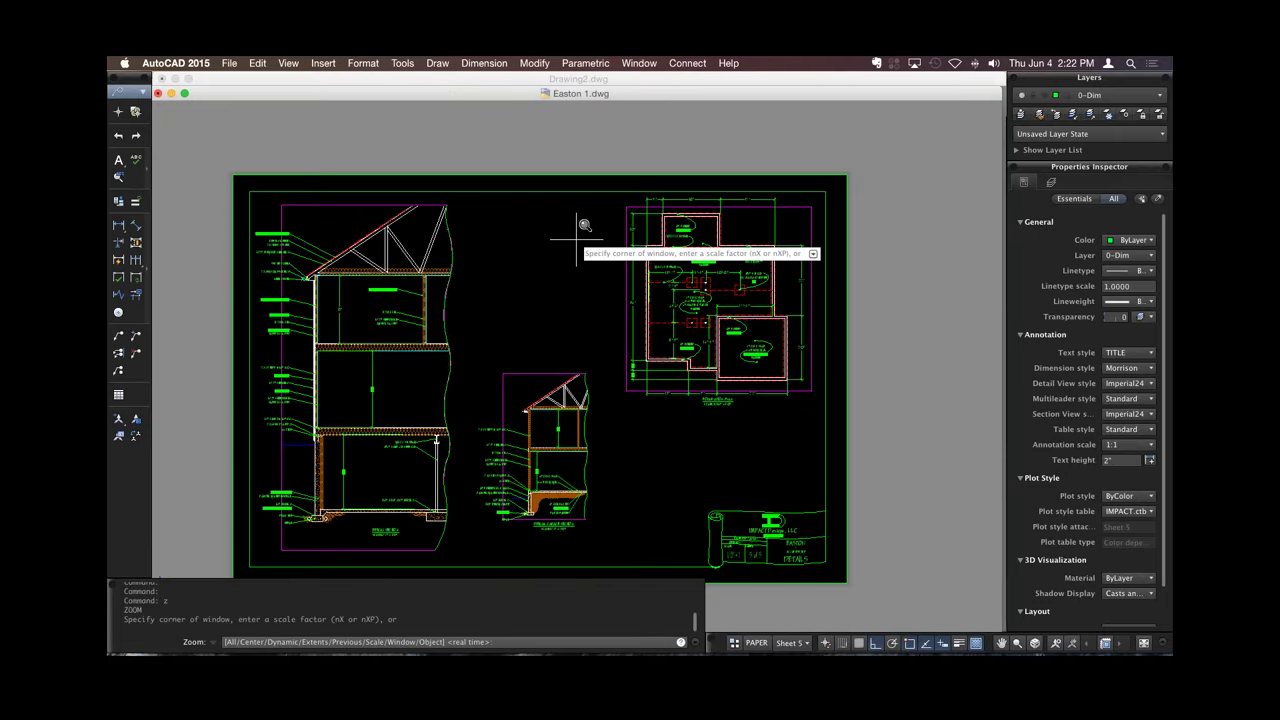
text(e)
key(Return)
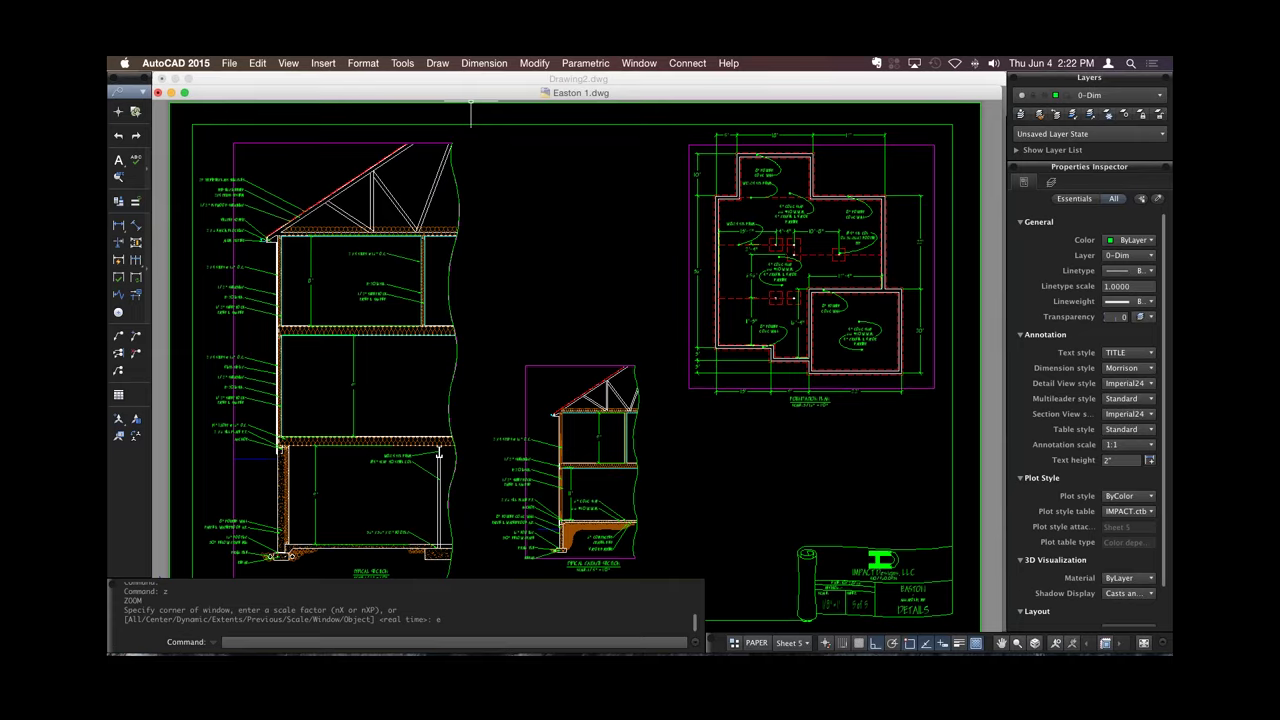
Switch to the Sheet 1 cover layout and select the house elevation viewport.
click(790, 642)
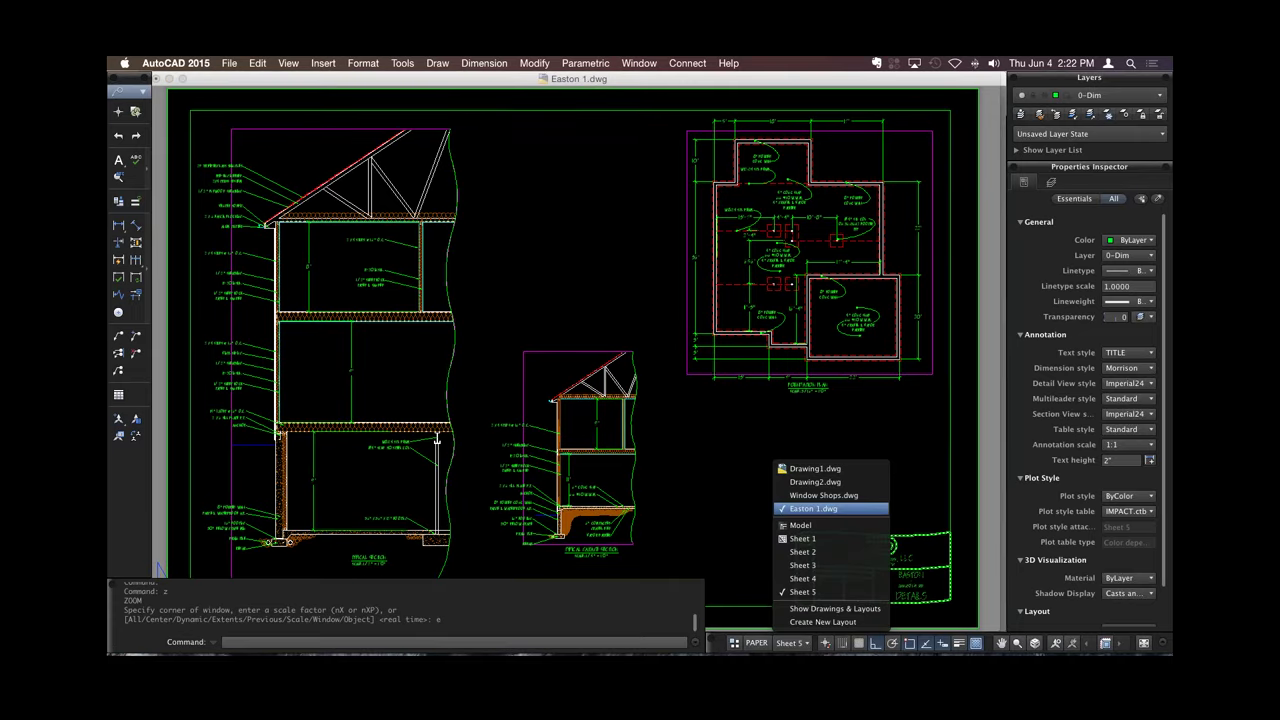
click(802, 538)
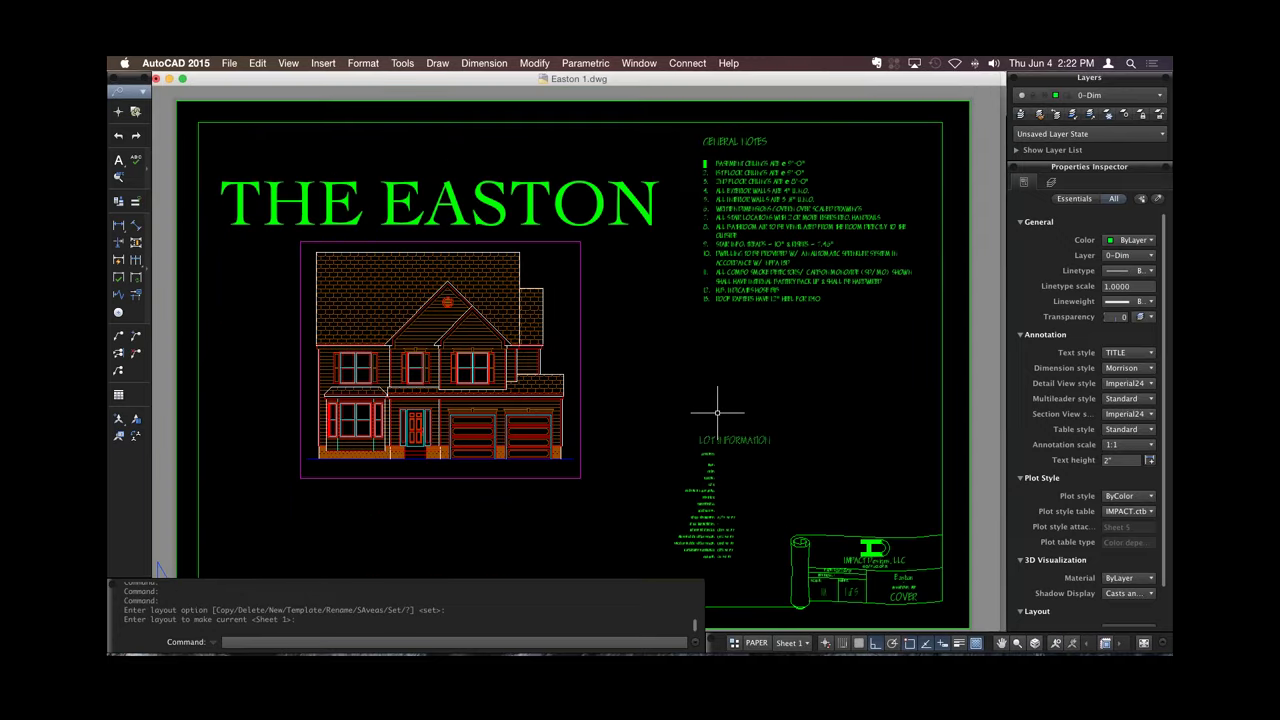
click(580, 410)
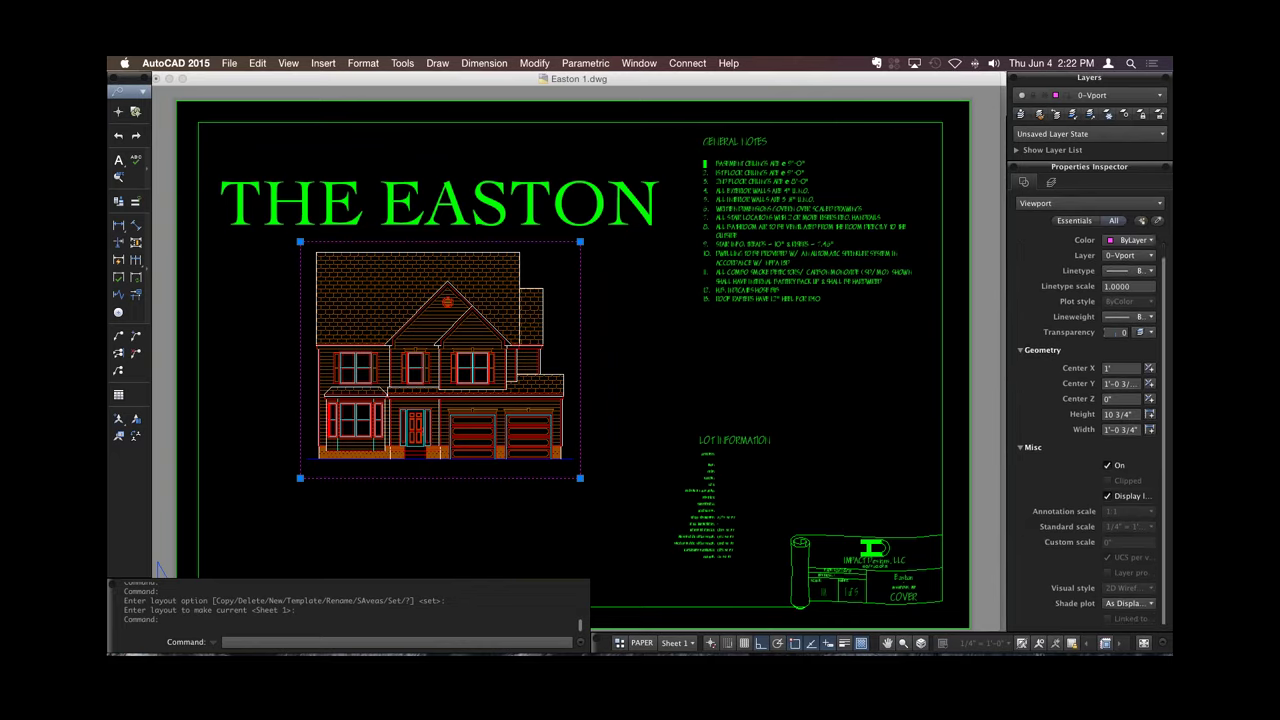
Unlock the viewport's display and move it to the 1-Doors layer, showing that layer's Cyan, Color_4 properties.
click(1107, 496)
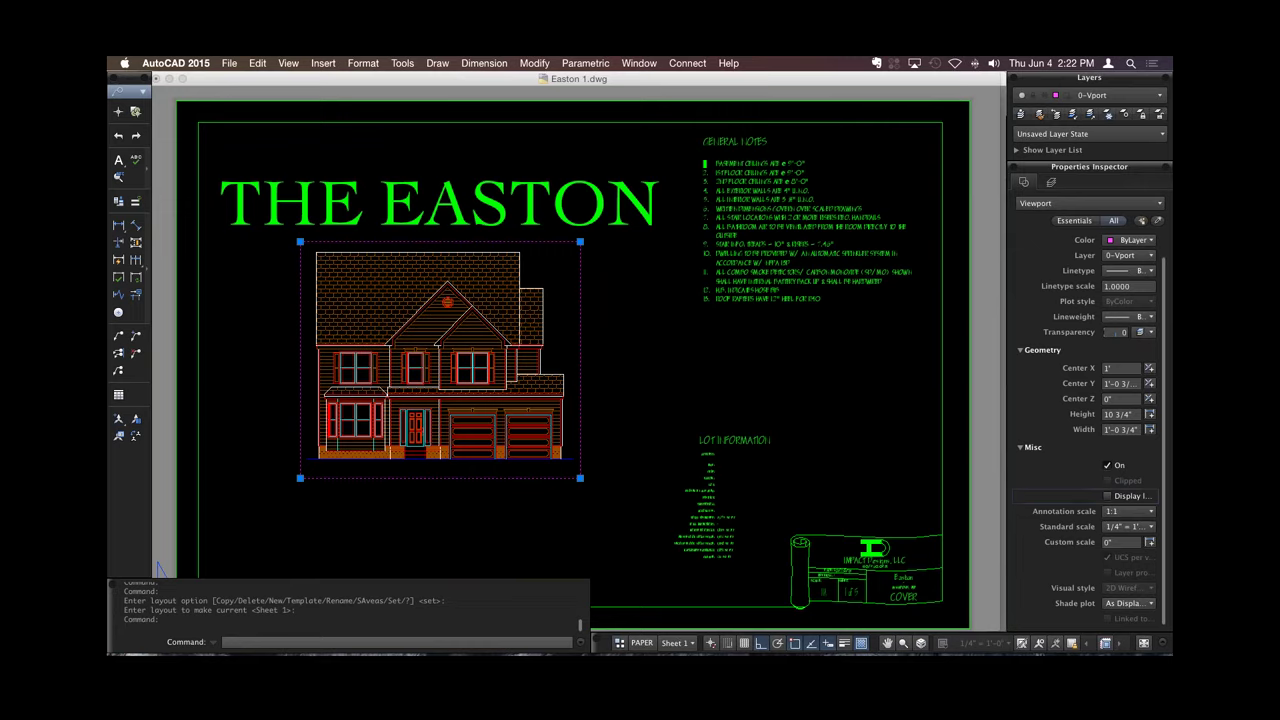
click(1048, 149)
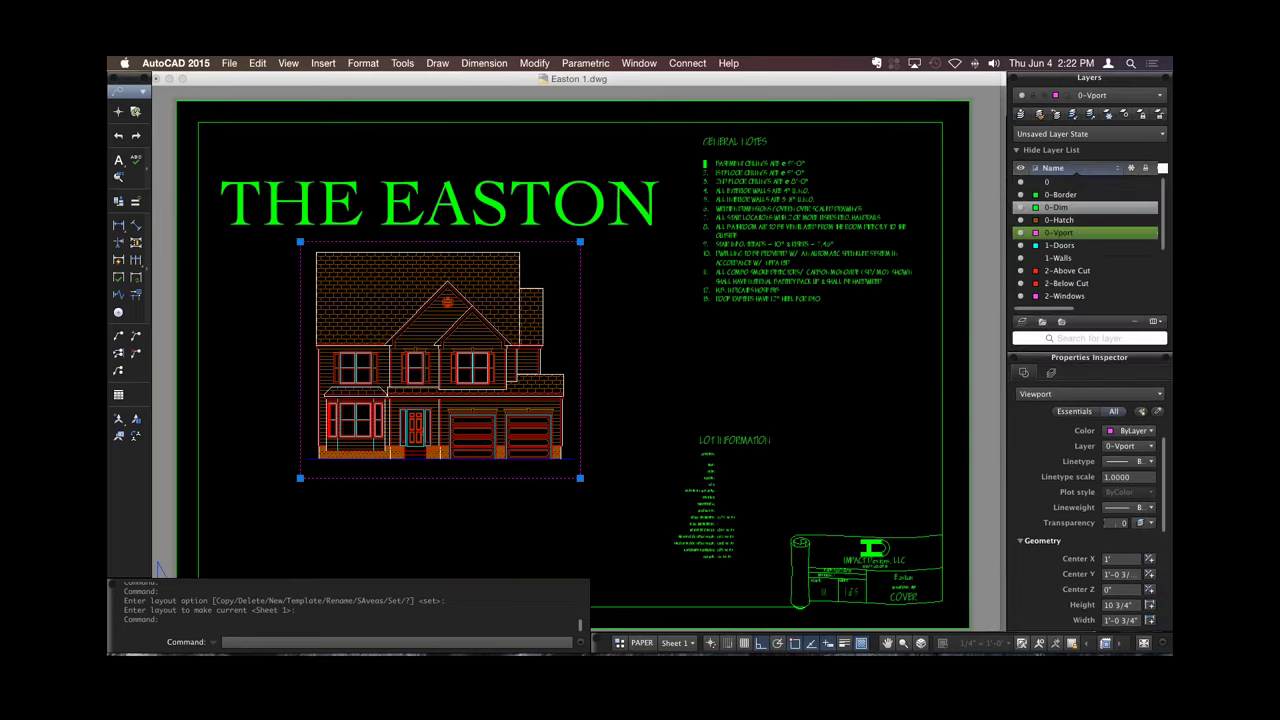
scroll(1088, 245, down, 2)
scroll(1088, 245, up, 2)
click(1090, 95)
click(1090, 197)
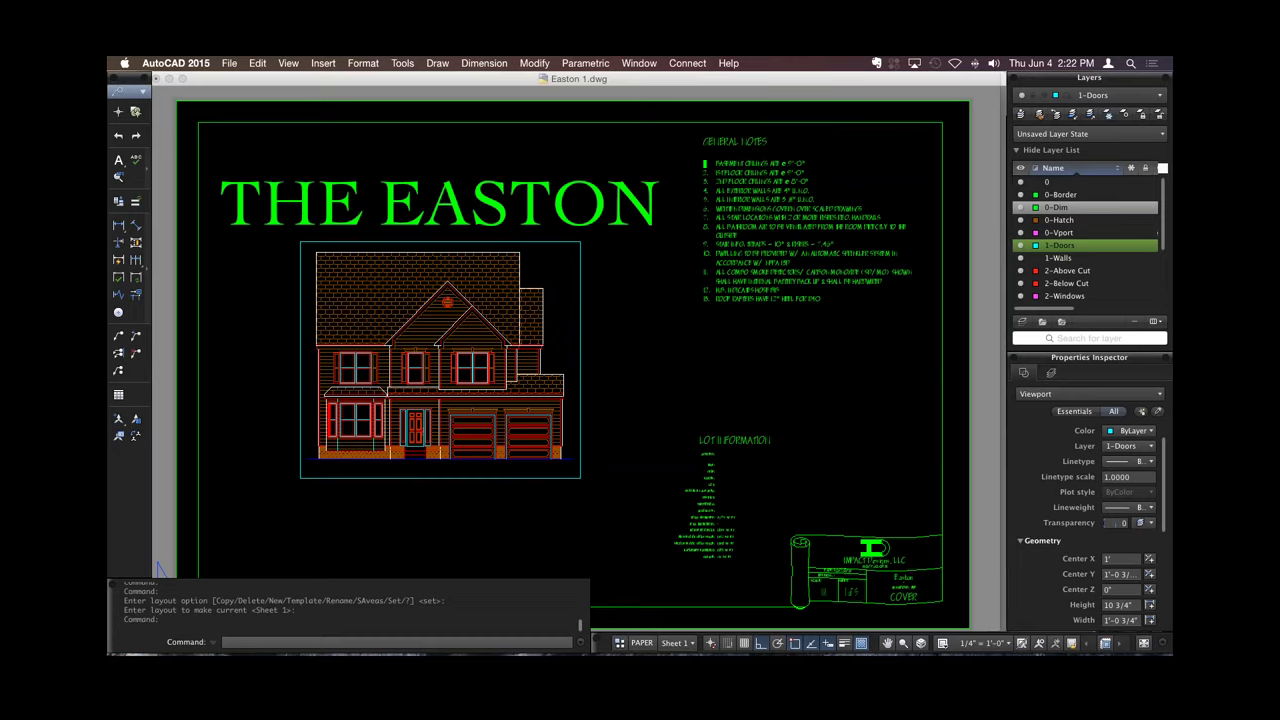
click(1060, 245)
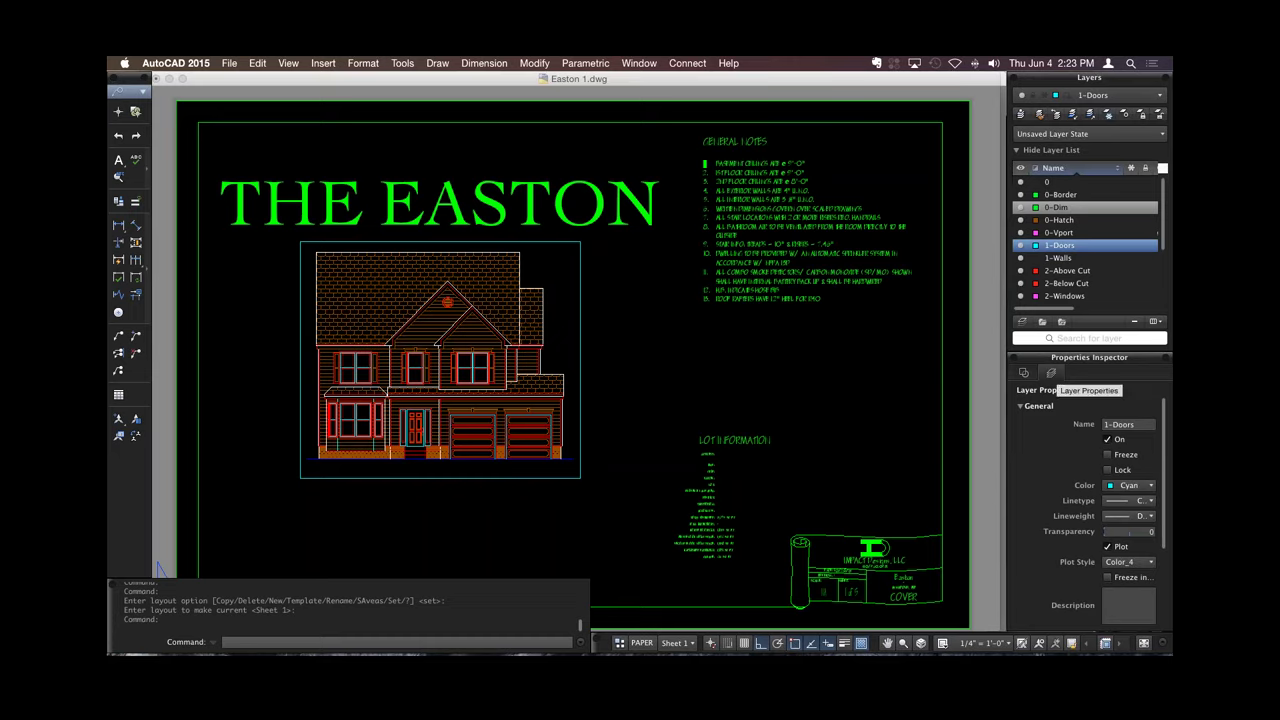
scroll(1088, 500, down, 5)
scroll(1088, 500, up, 5)
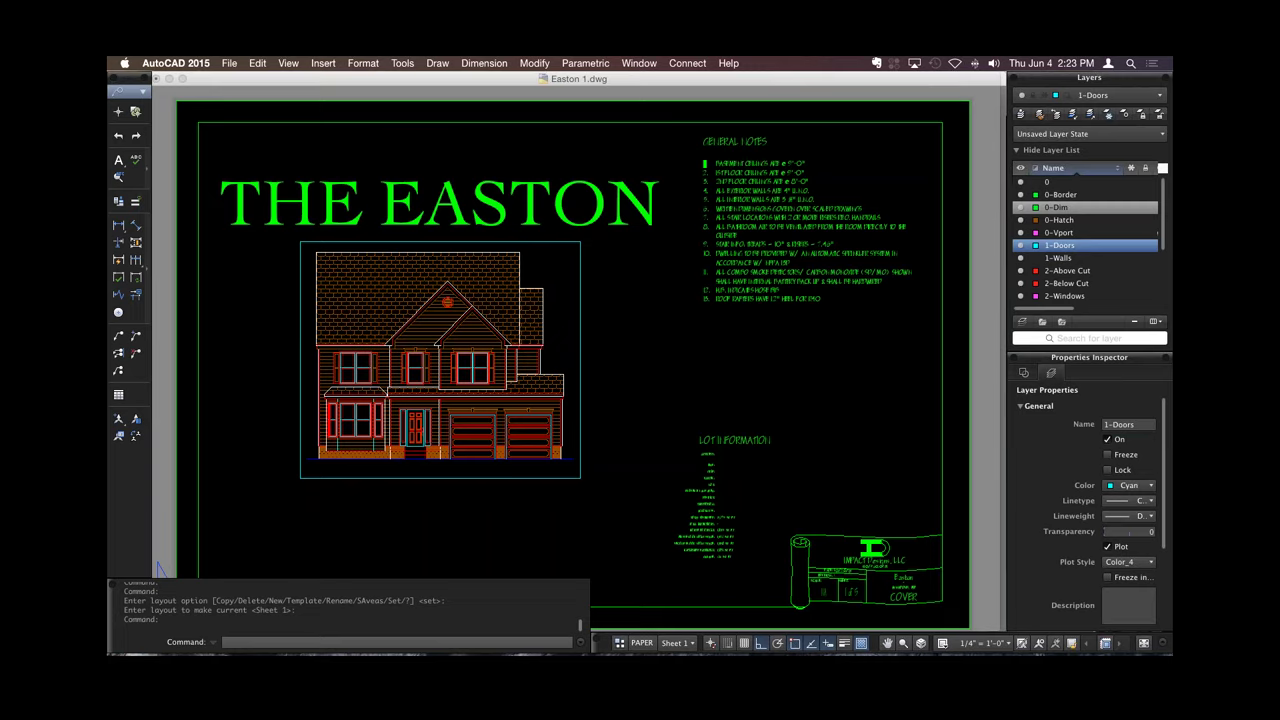
Load the CENTER2 linetype and choose it for the 1-Doors layer.
click(1140, 500)
key(Escape)
click(294, 527)
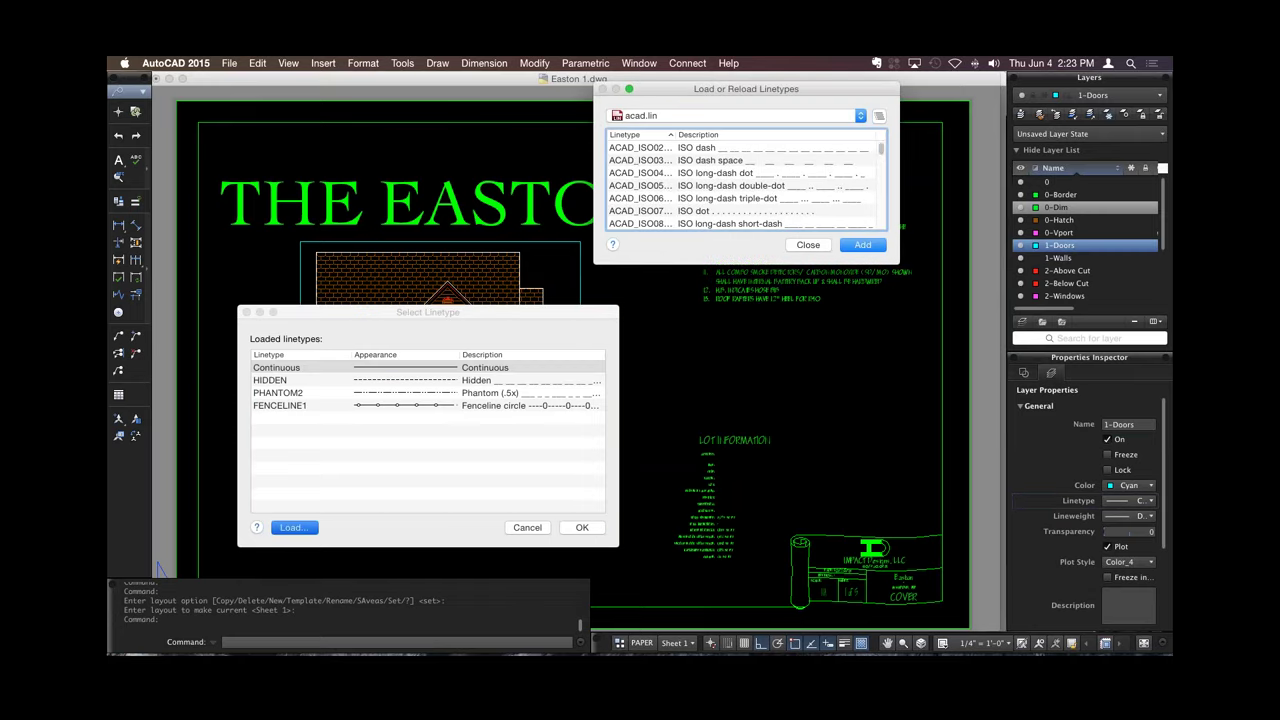
scroll(745, 185, down, 5)
click(630, 189)
click(862, 245)
click(290, 418)
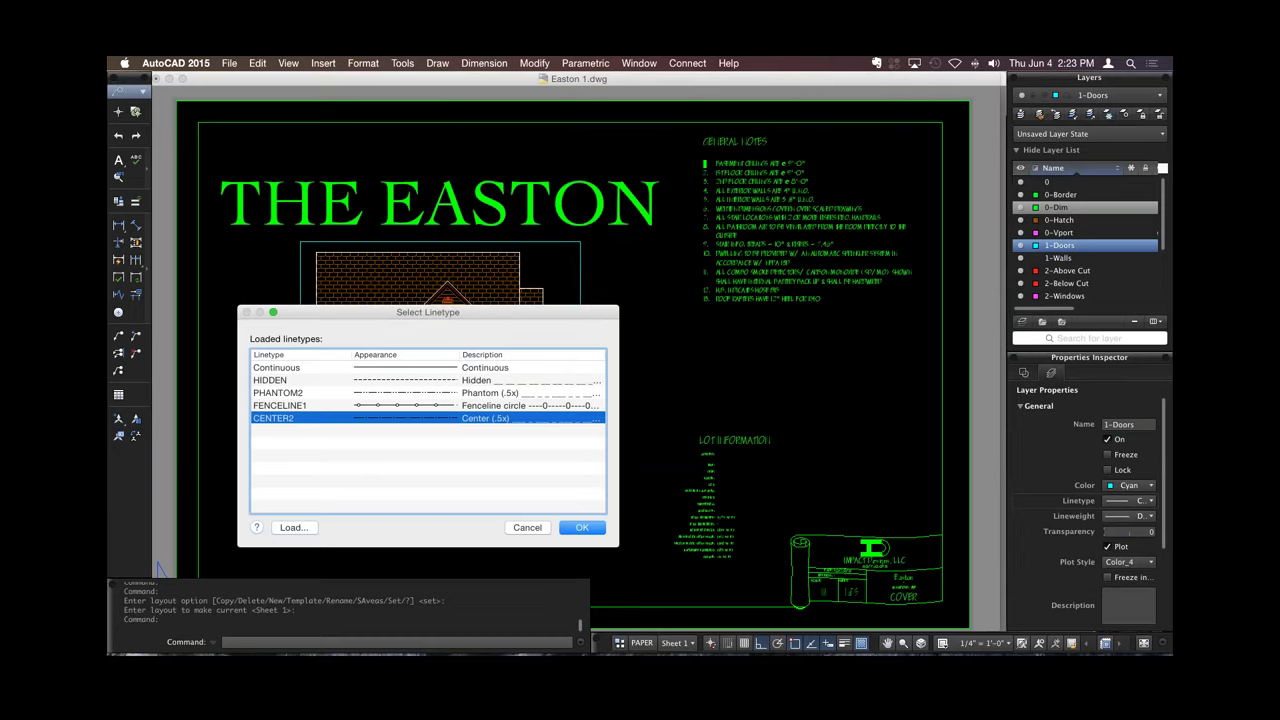
key(Return)
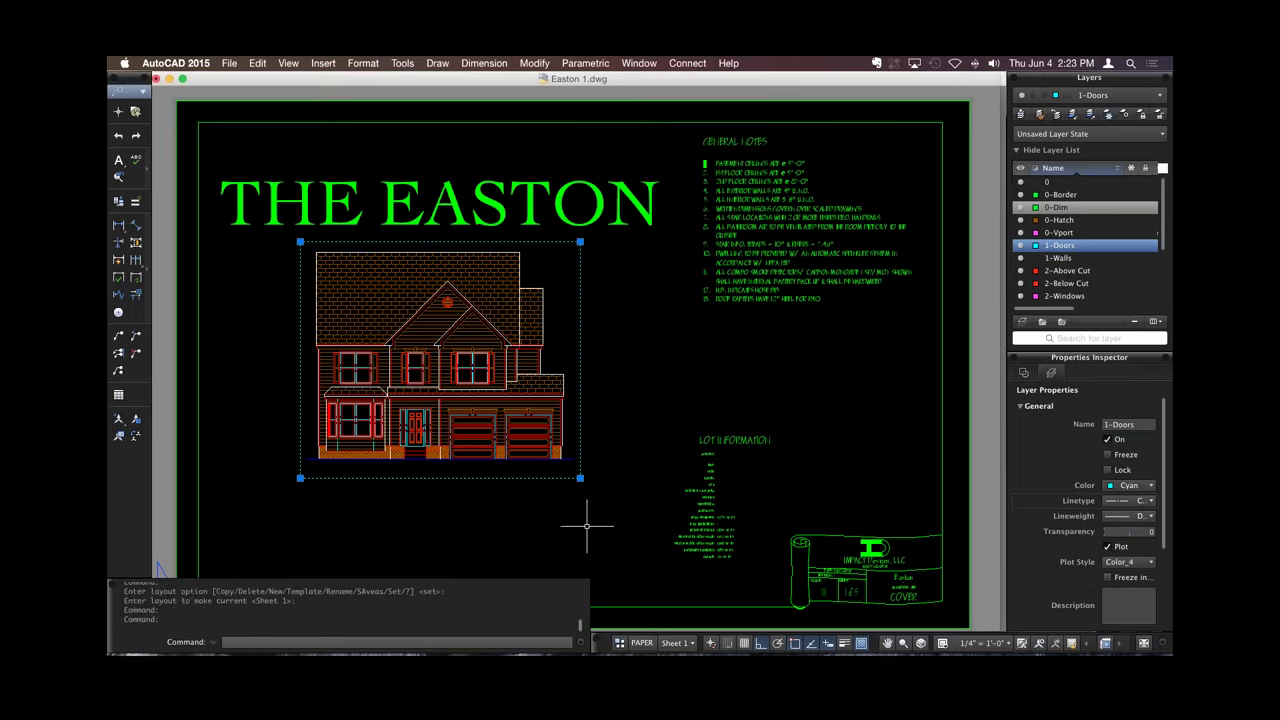
Deselect the viewport on the Easton sheet and cancel the active command.
key(Escape)
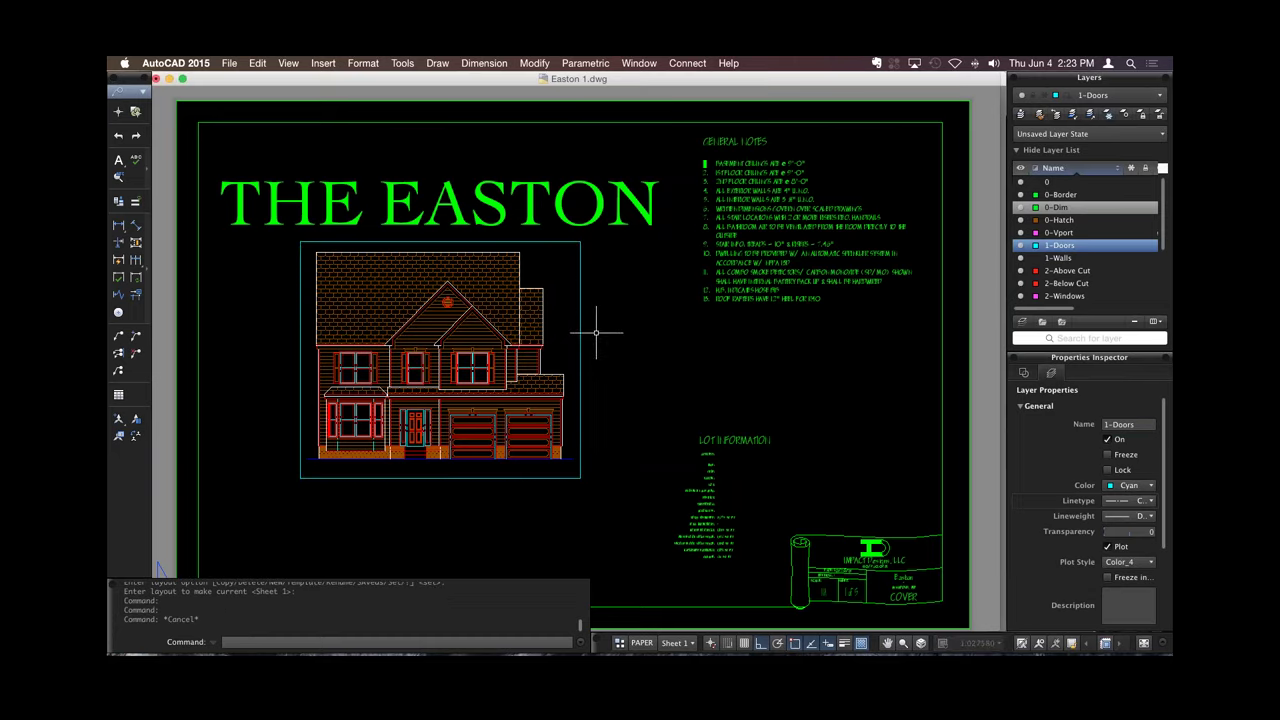
click(596, 332)
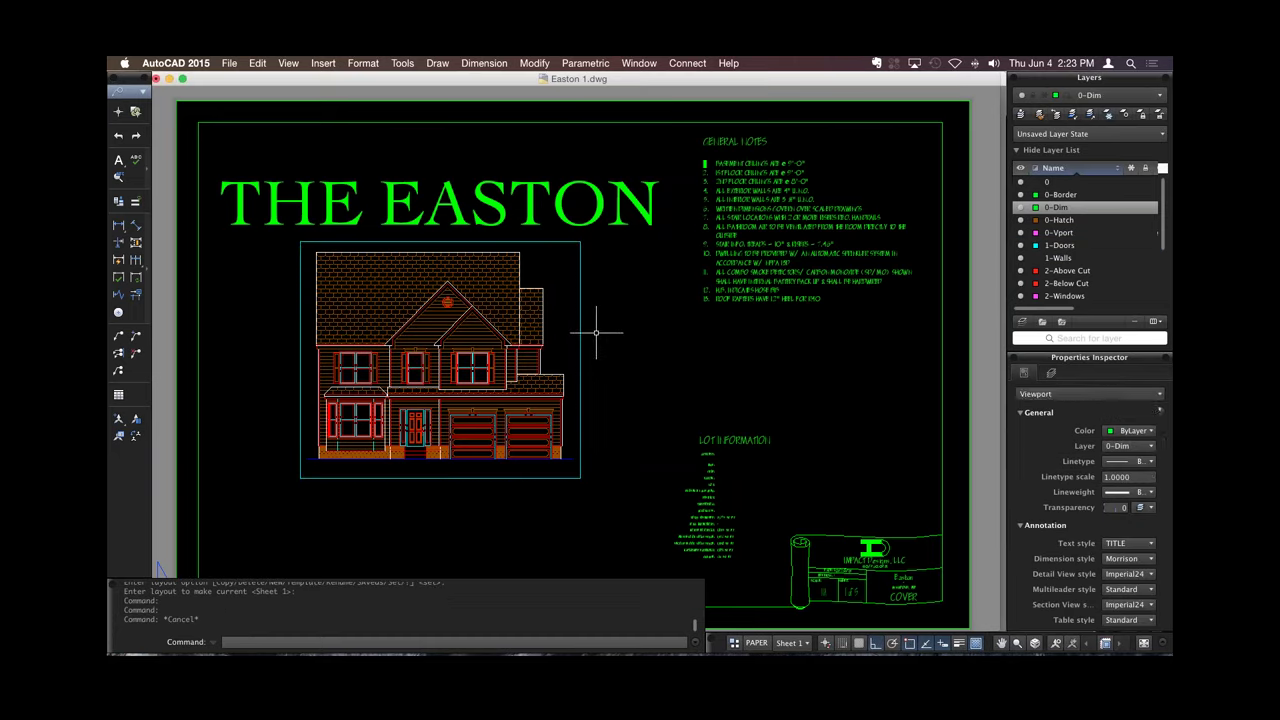
key(Escape)
scroll(1088, 240, down, 1)
scroll(1088, 240, up, 1)
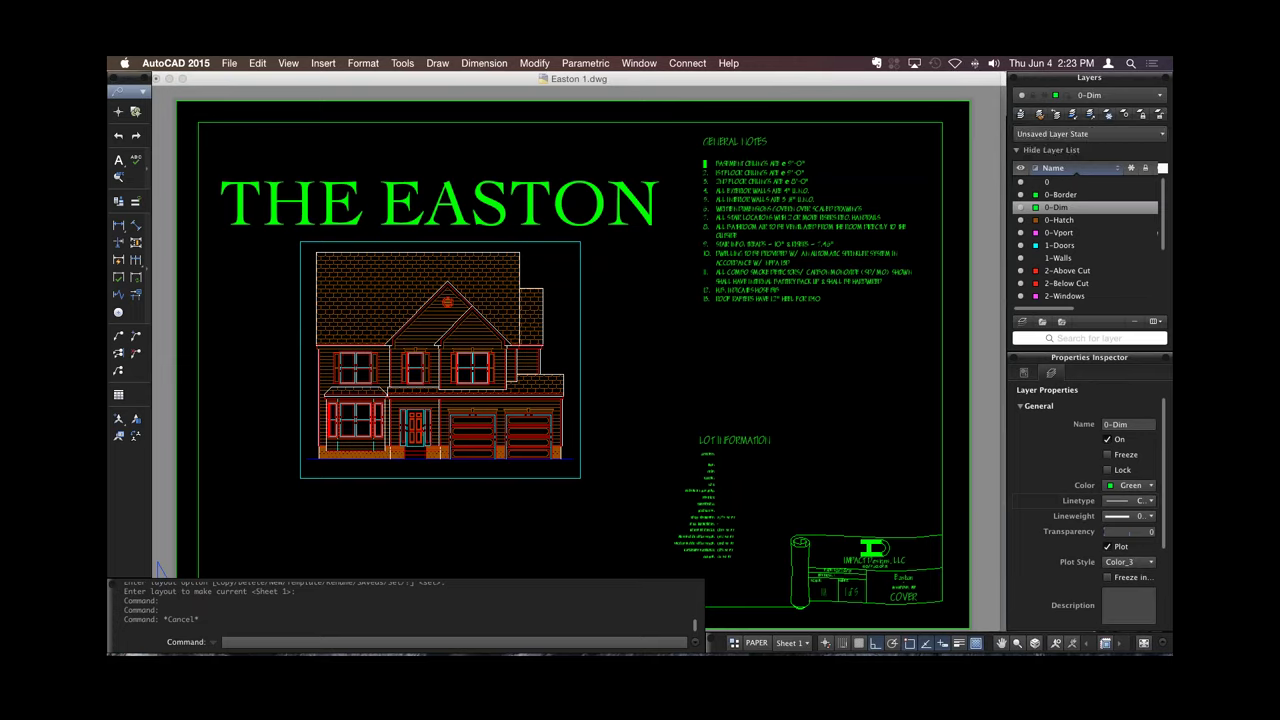
Add a new layer state, then review the converted LMAN_ACET-LAYISO state in Layer State Manager.
click(1088, 133)
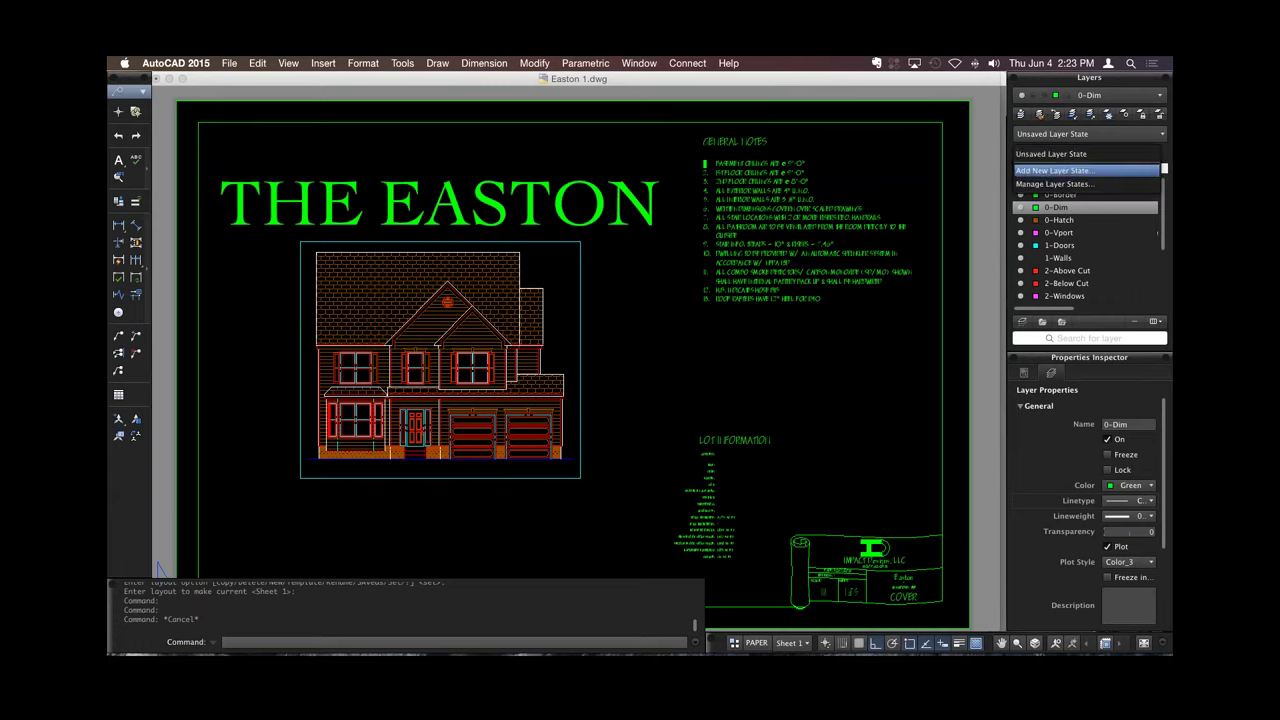
click(1053, 170)
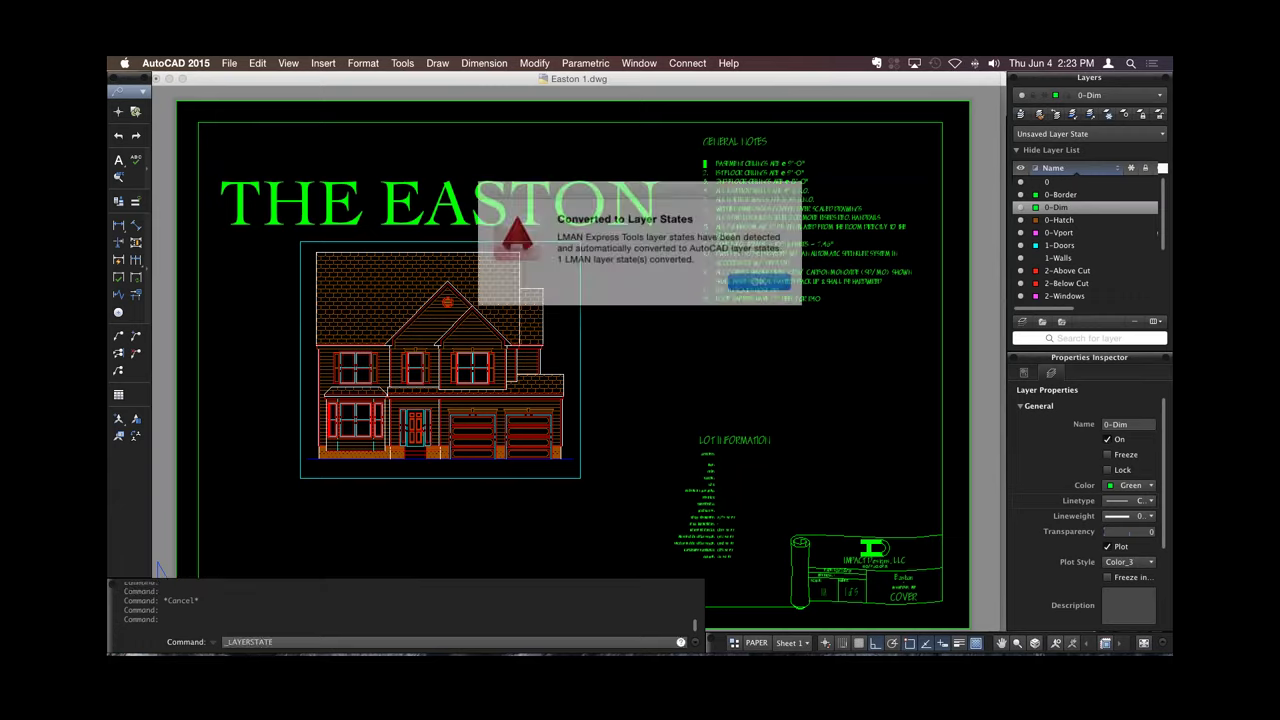
key(Return)
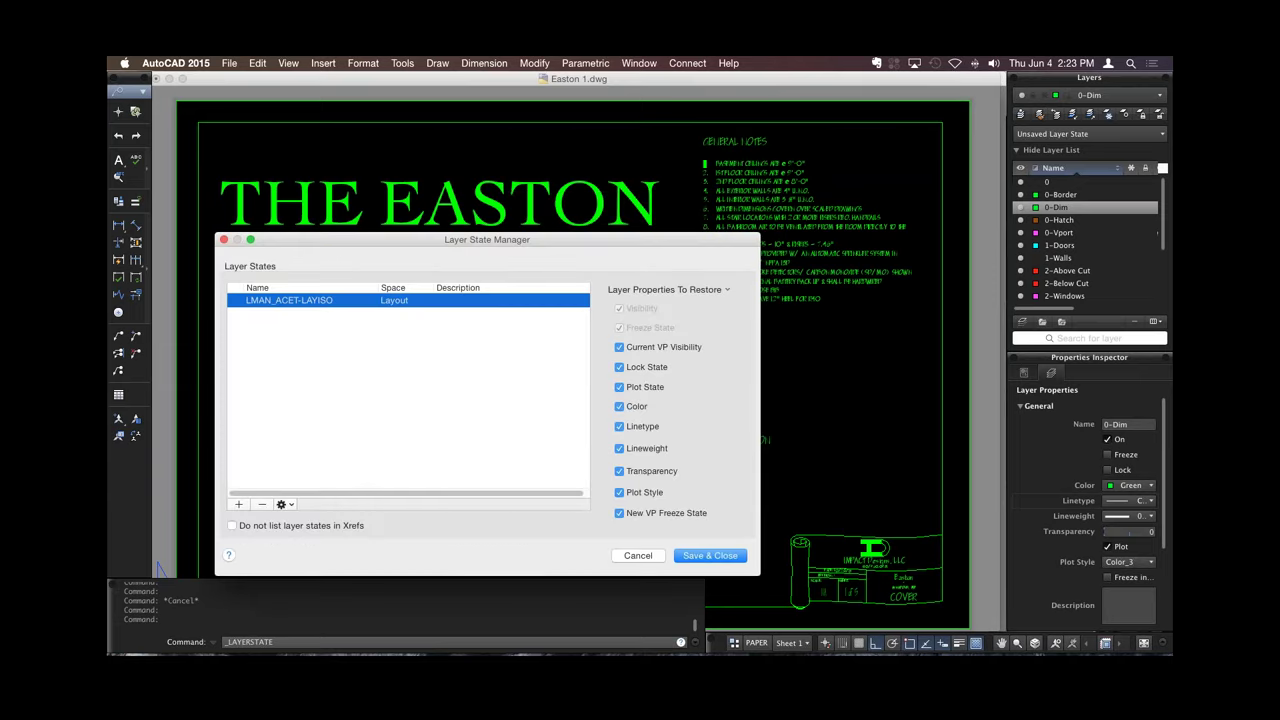
click(346, 443)
click(370, 459)
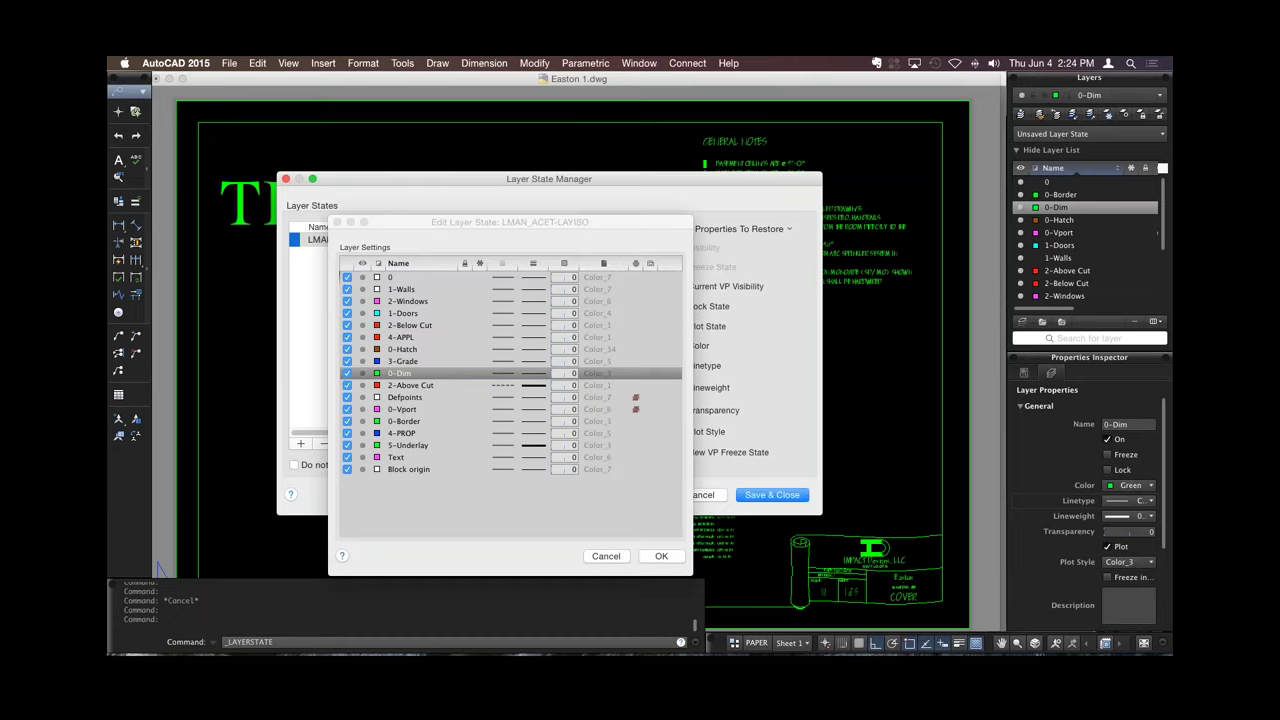
key(Return)
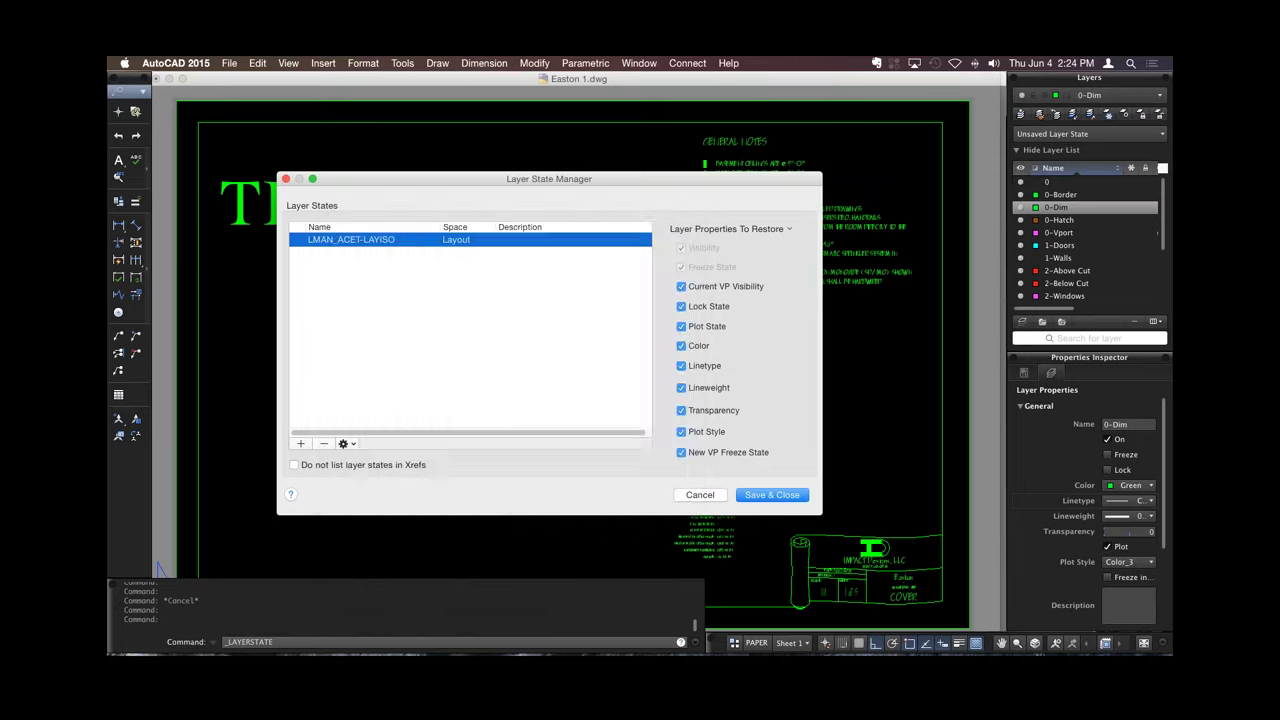
key(Return)
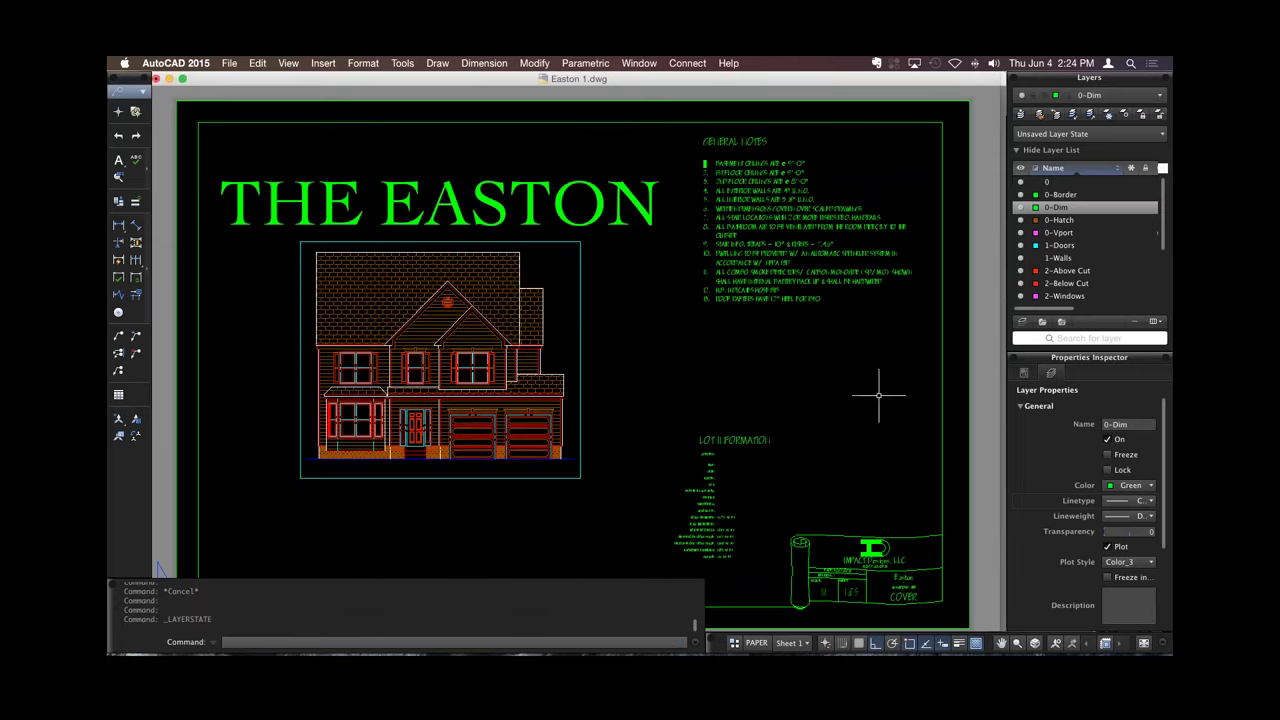
Collapse the layer list and switch to Safari's AutoCAD 2016 versus 2015 for Mac comparison page.
click(1089, 133)
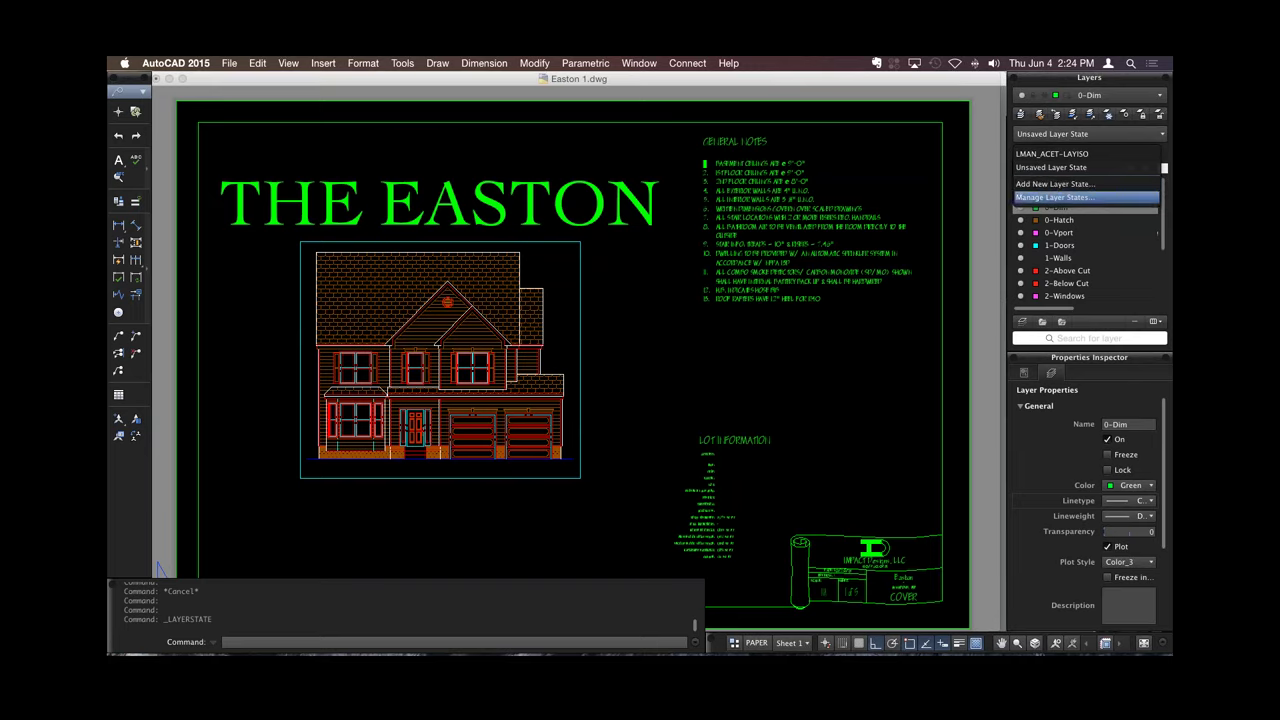
key(Return)
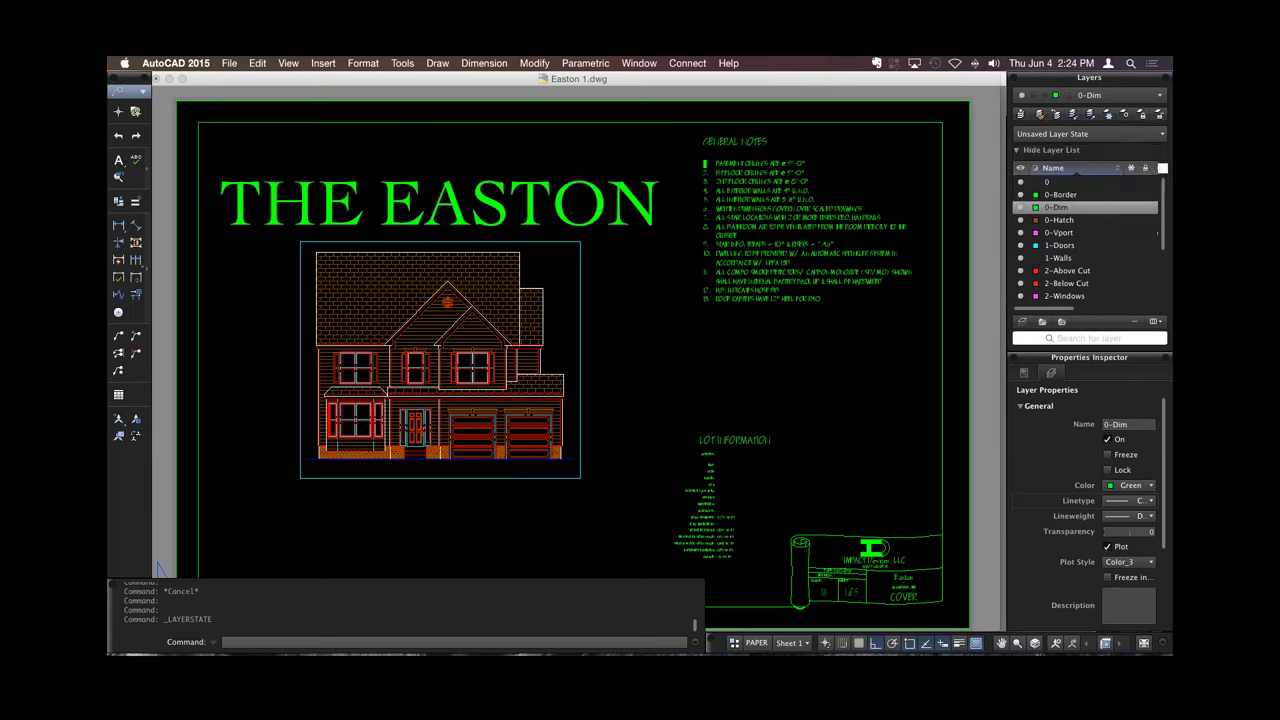
click(1050, 150)
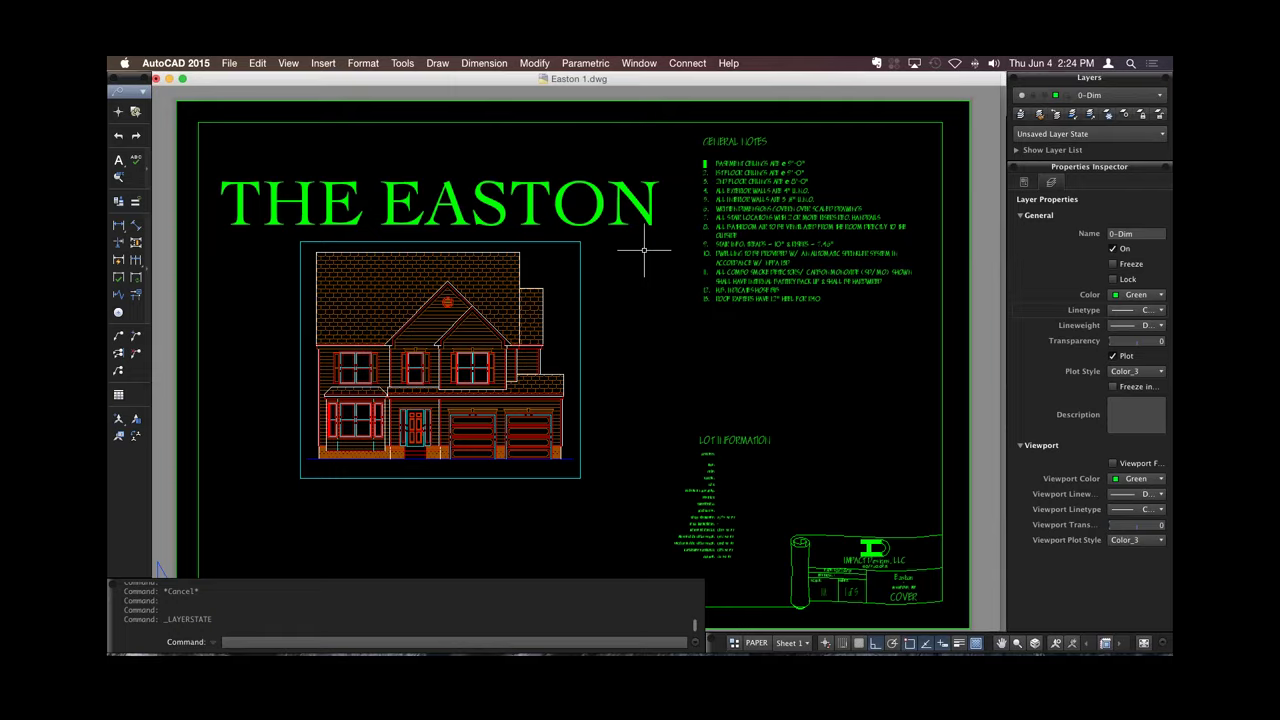
key(super+Tab)
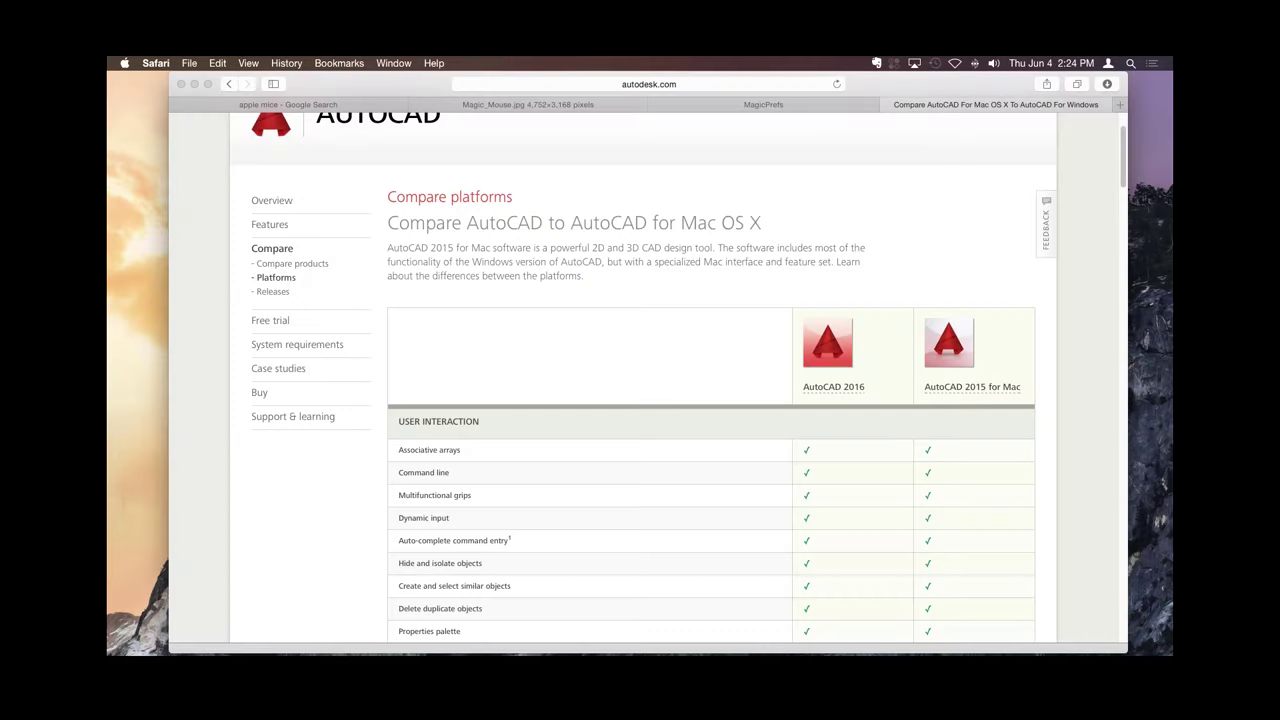
Switch Safari to the 'apple mice' Google Images results tab.
key(ctrl+Tab)
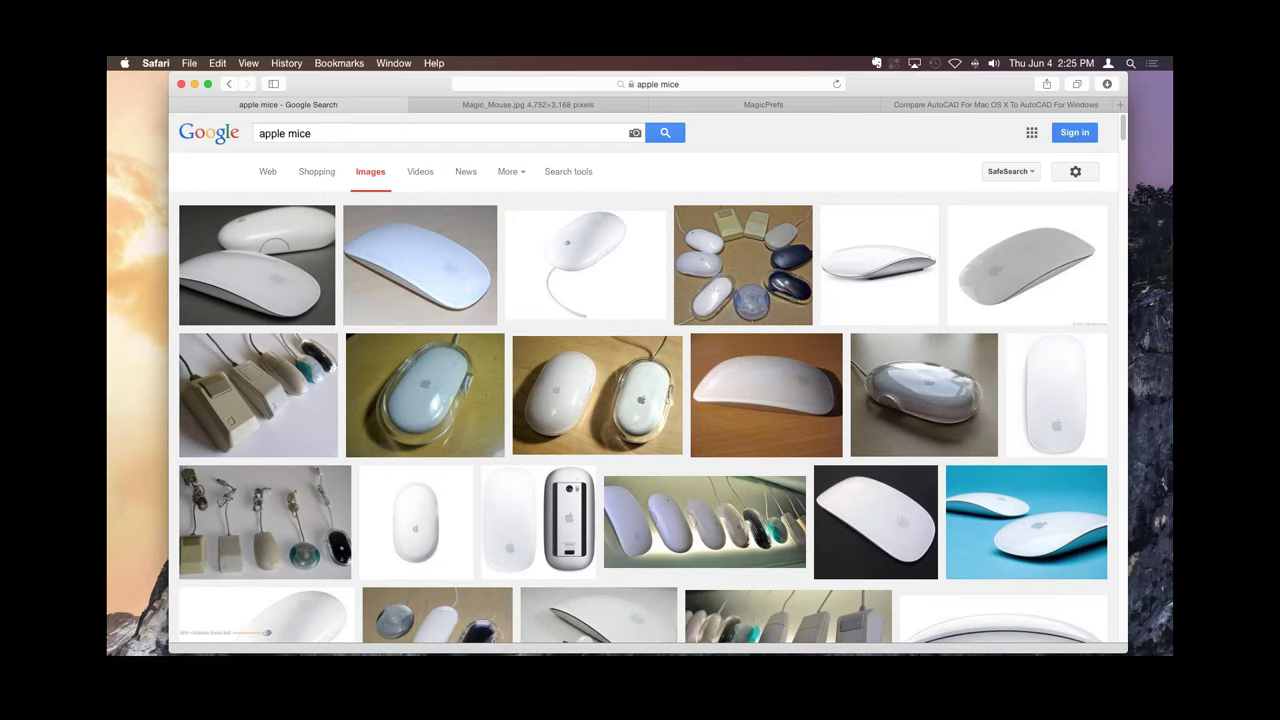
click(124, 63)
key(Right)
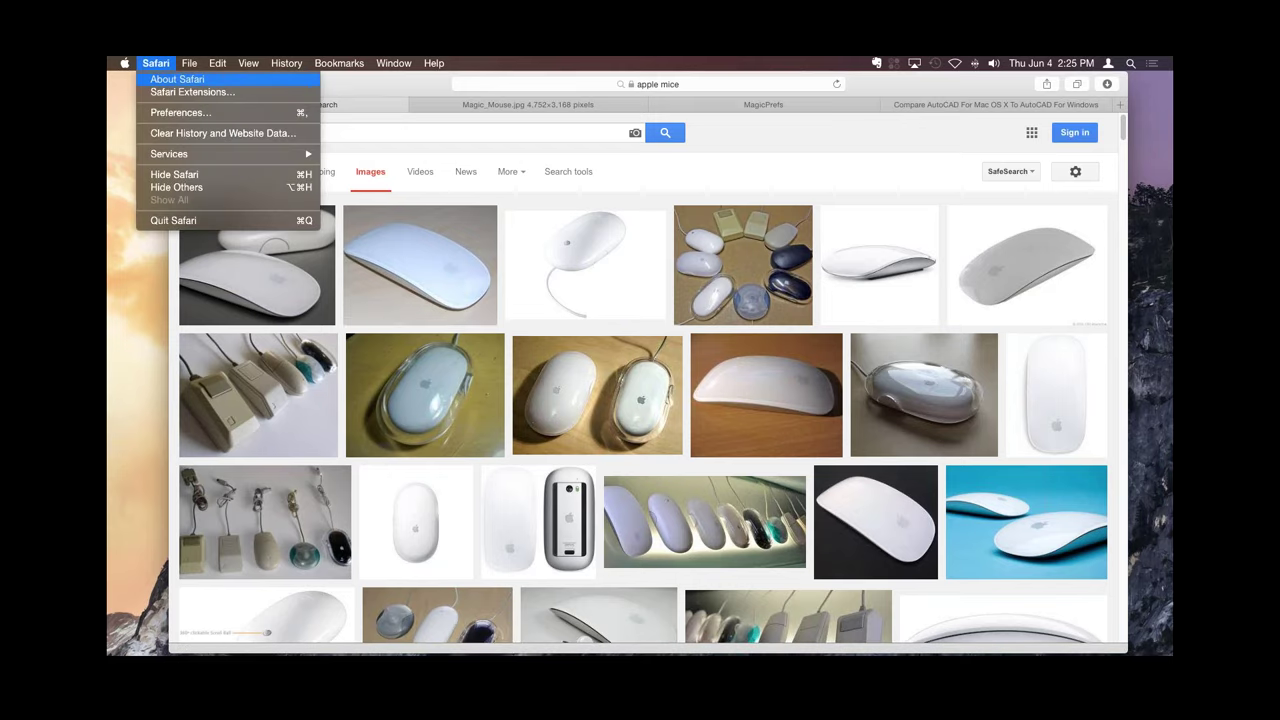
key(Escape)
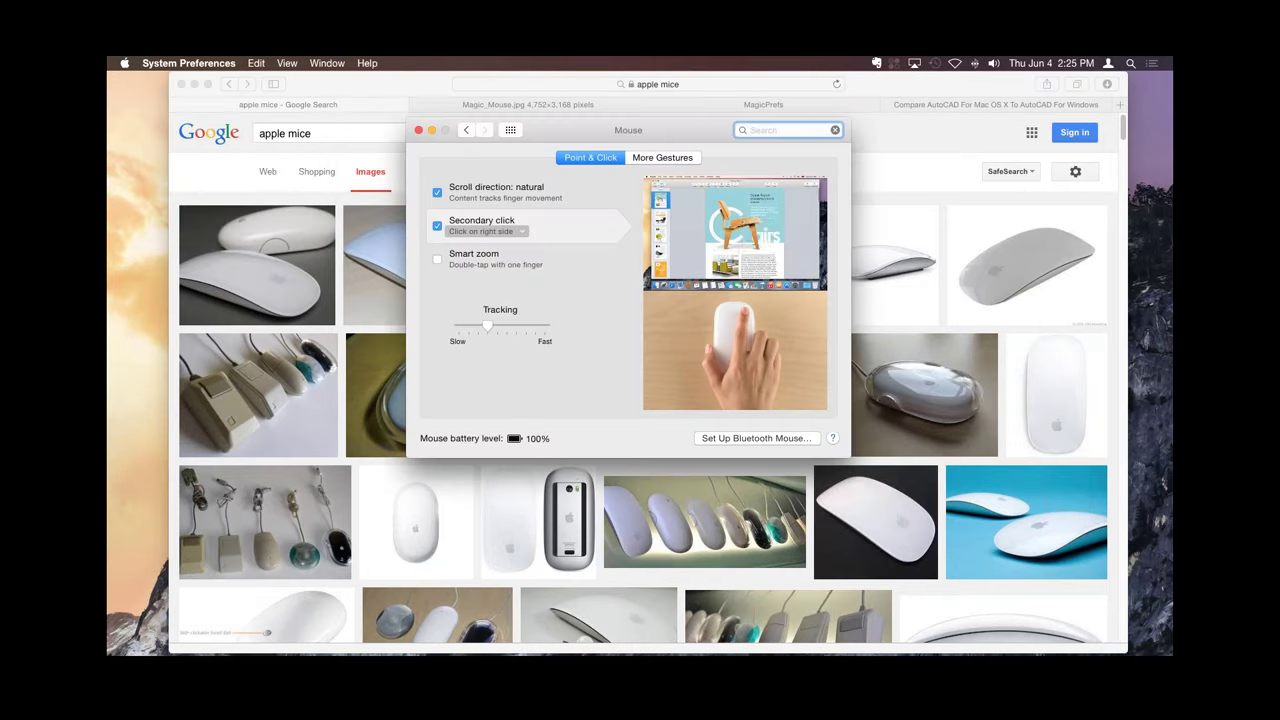
click(485, 231)
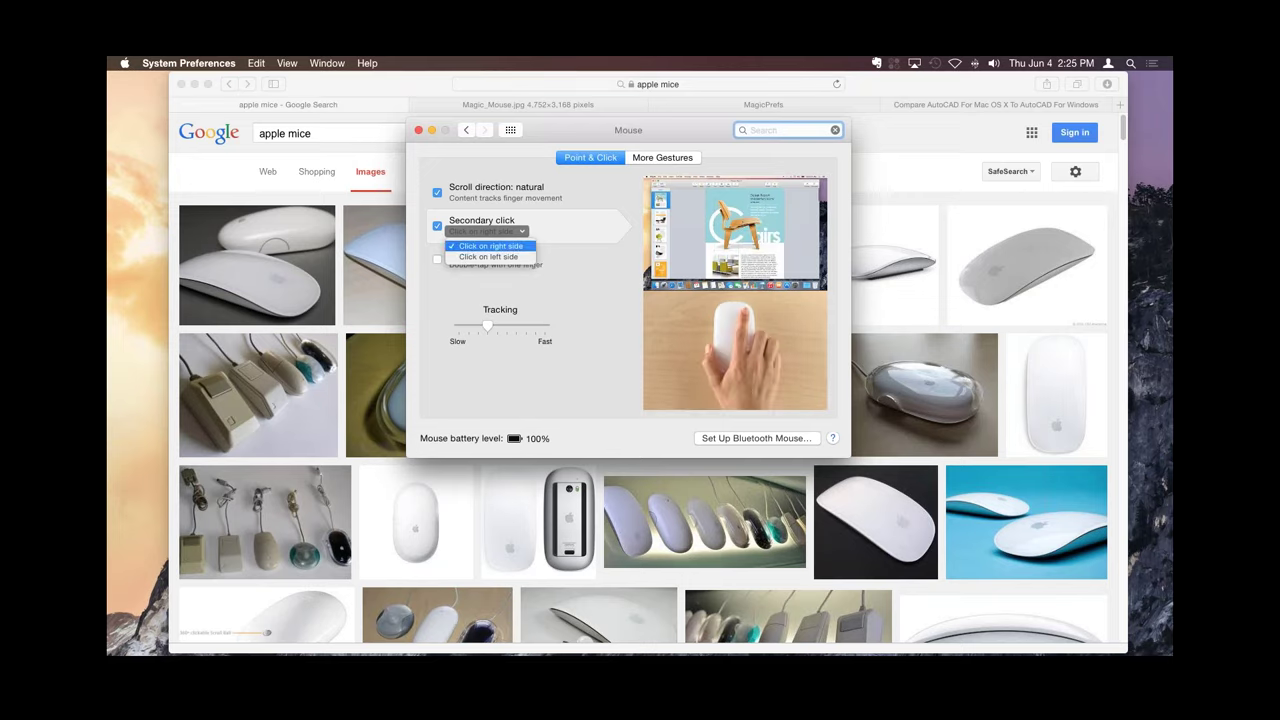
key(Escape)
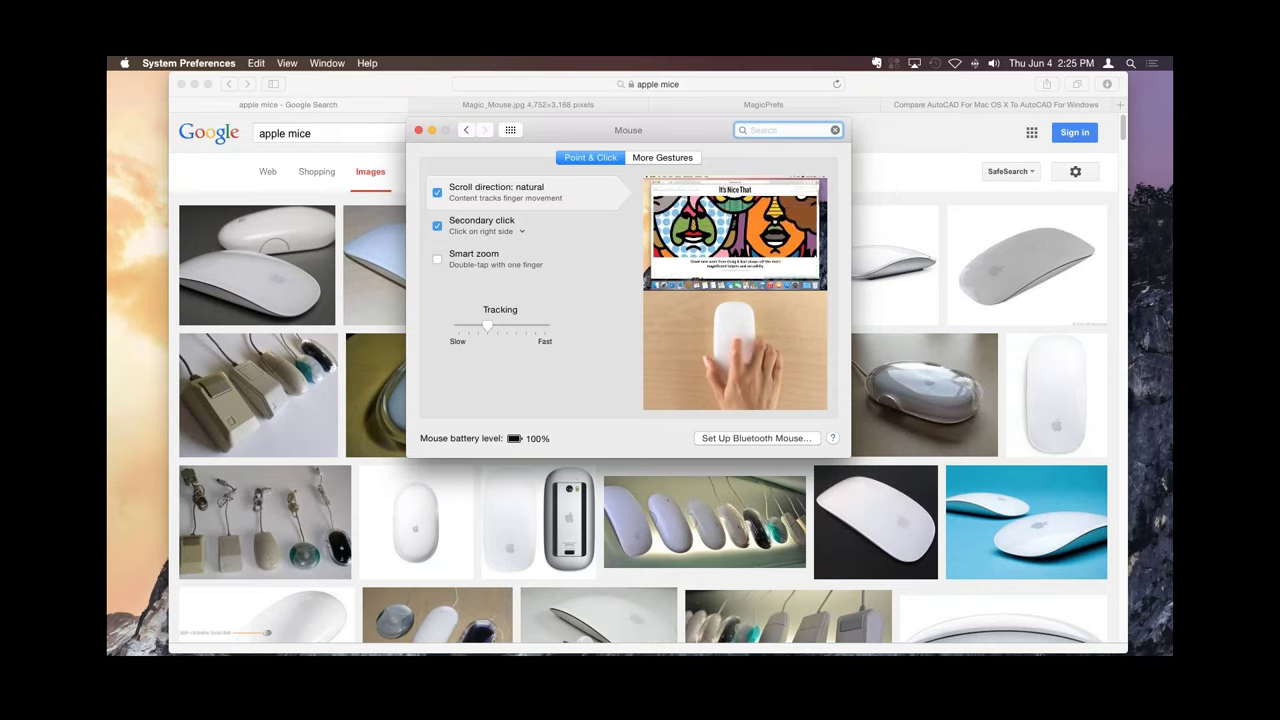
key(super+l)
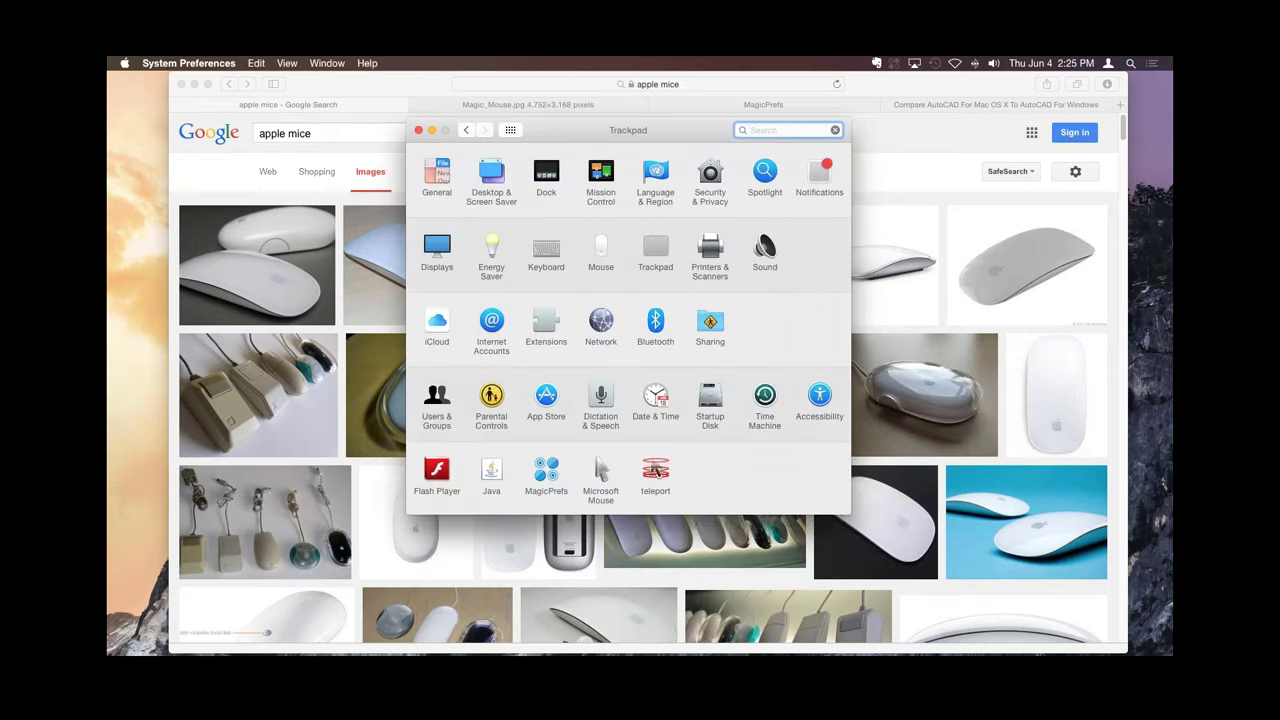
click(655, 247)
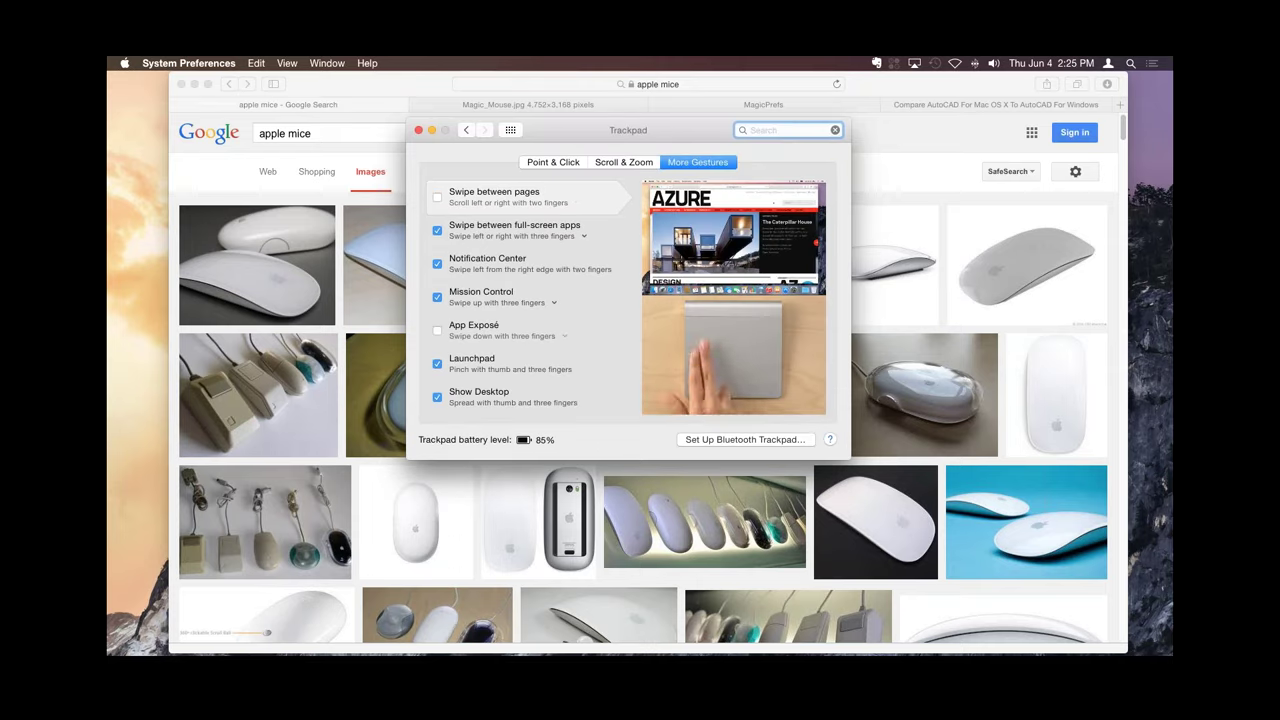
click(553, 162)
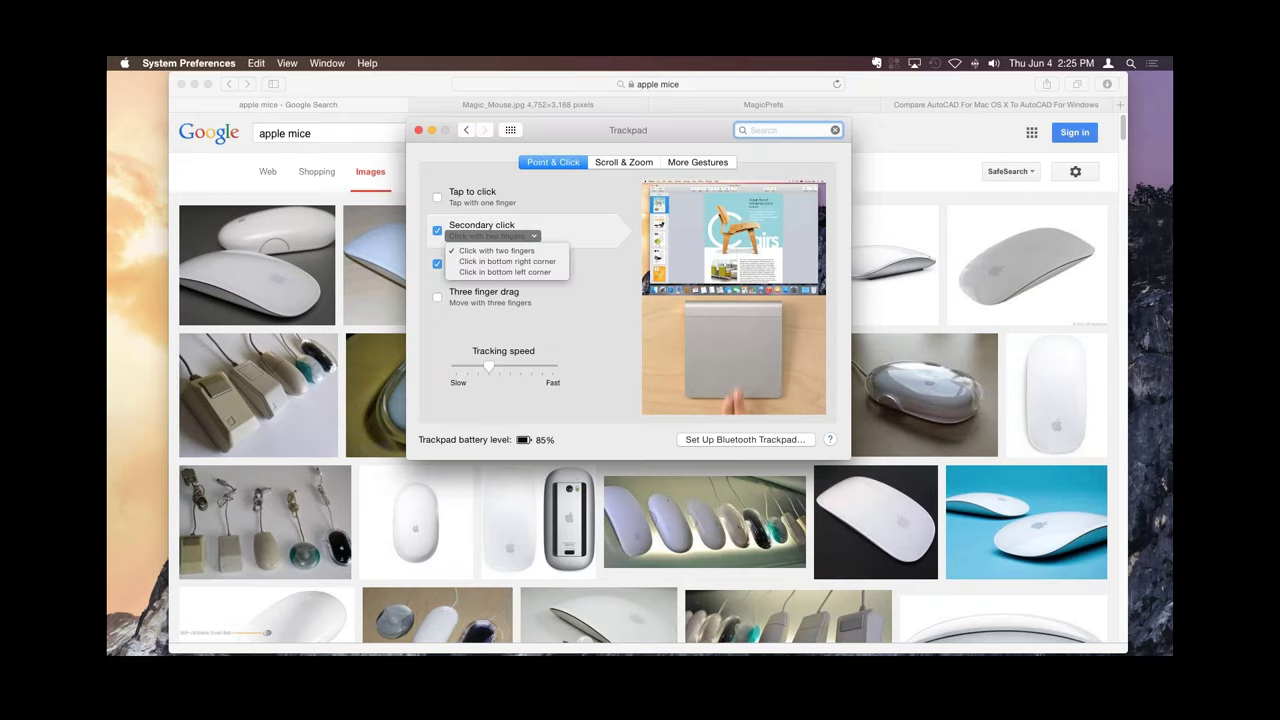
click(491, 236)
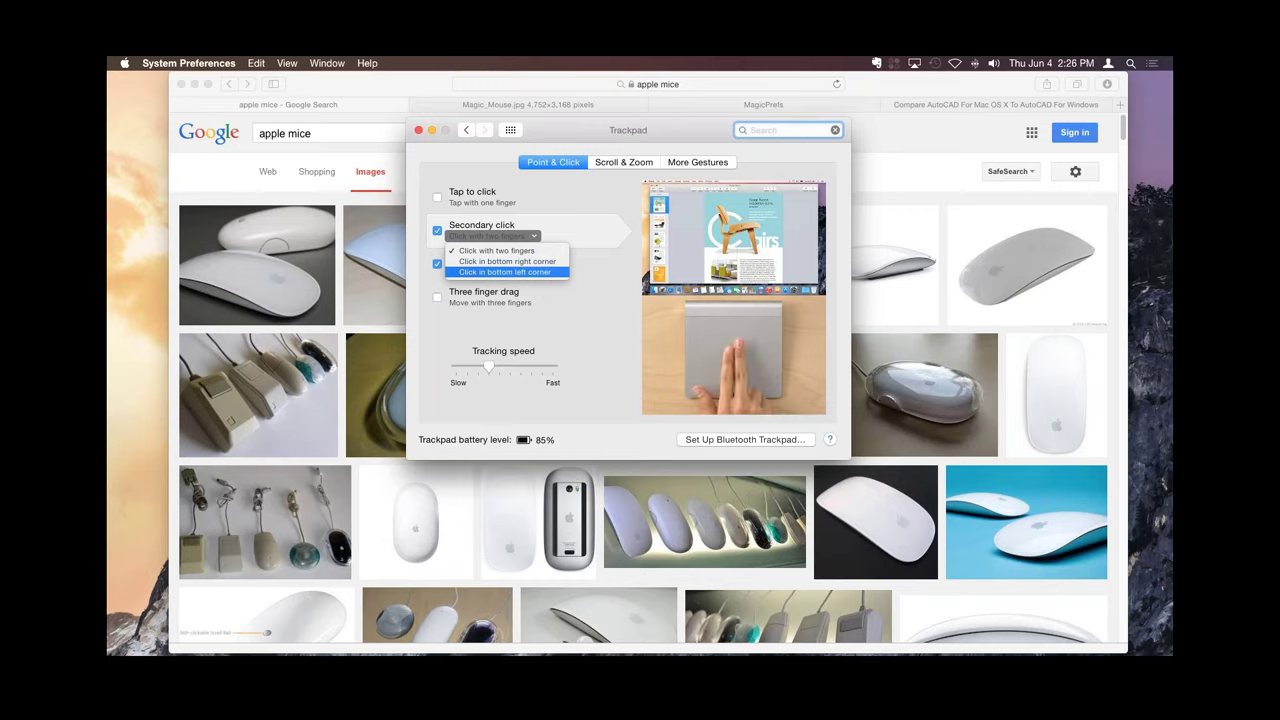
key(Escape)
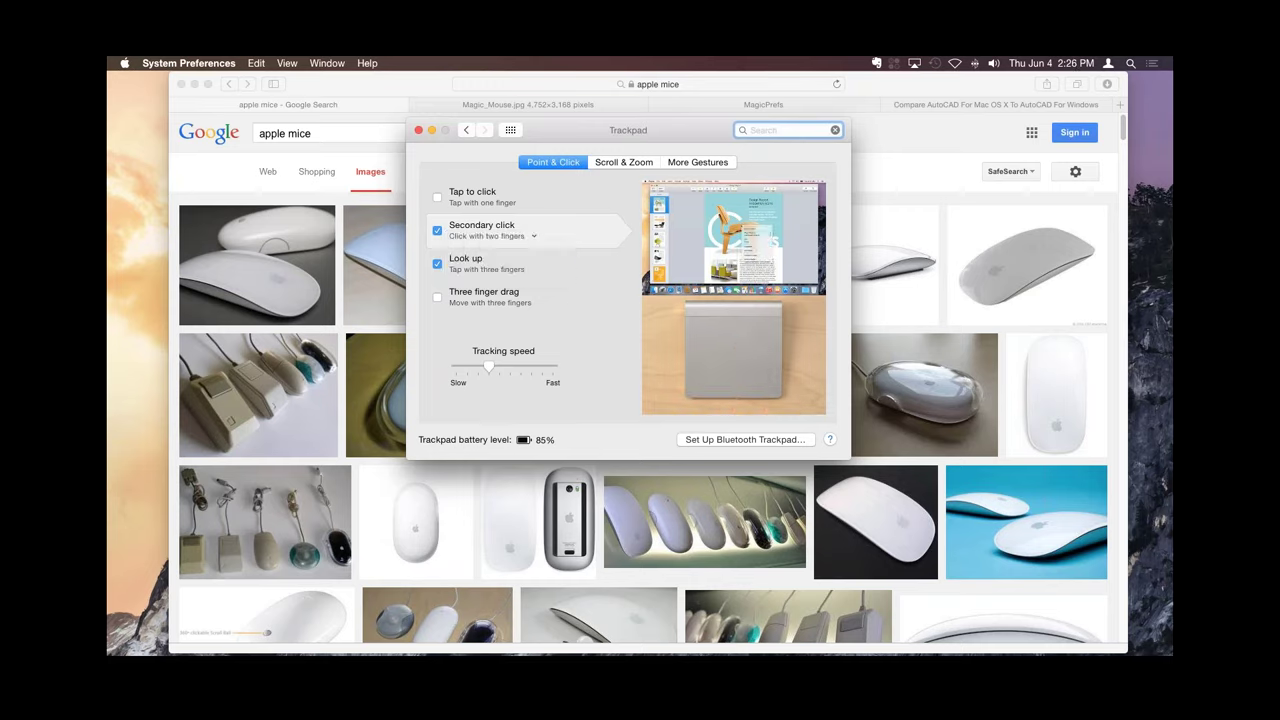
key(super+l)
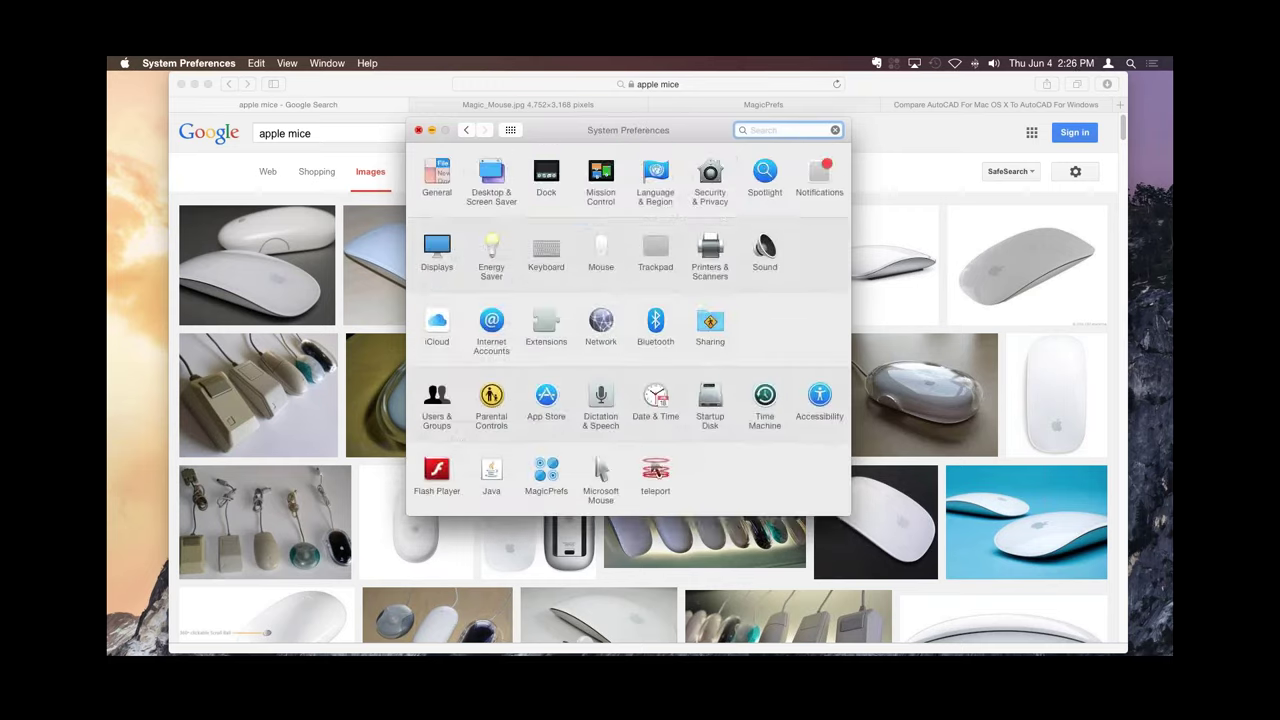
key(super+q)
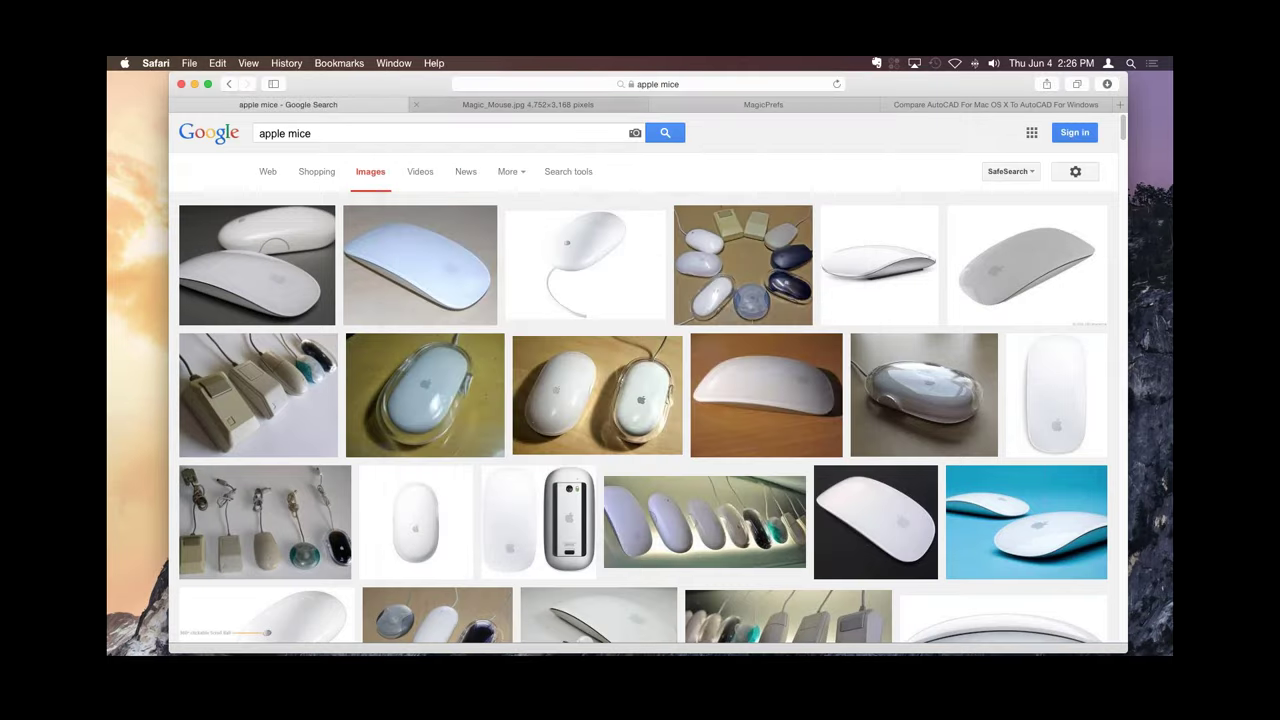
Switch to the Magic_Mouse.jpg tab showing the full-size white Magic Mouse photo.
click(528, 104)
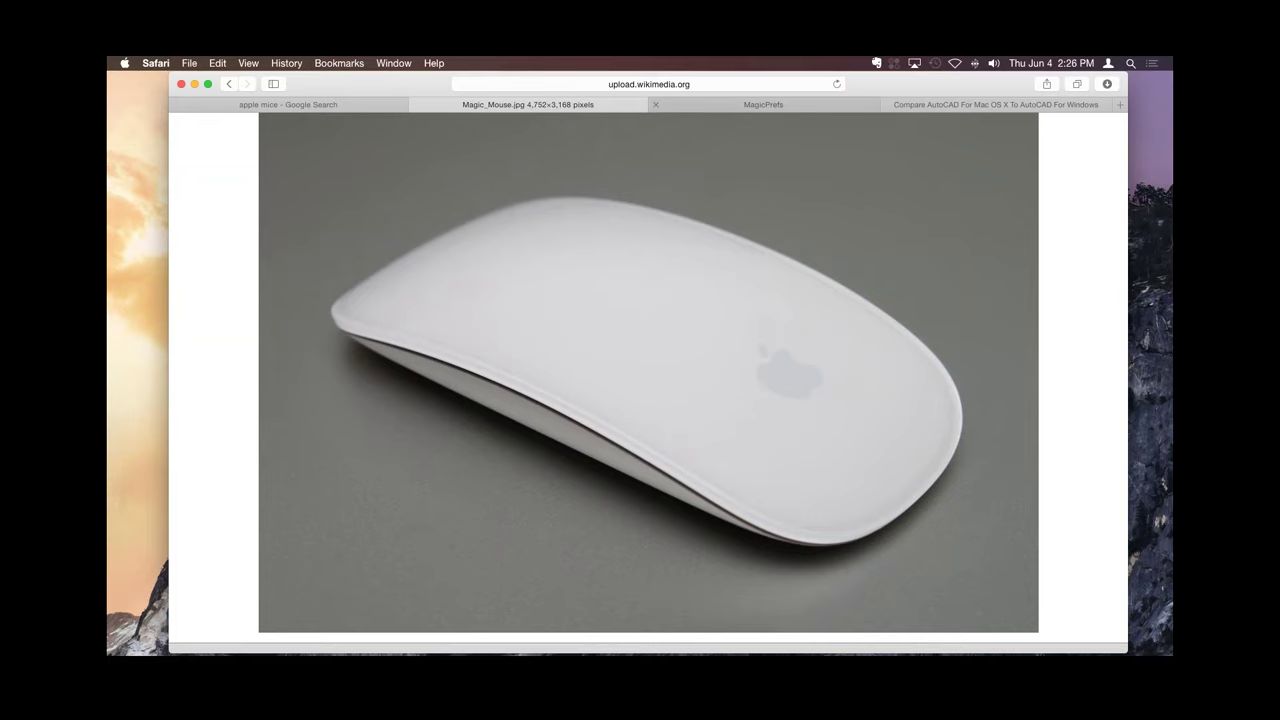
Go to the magicprefs.com tab and open MagicPrefs preferences from its menu-bar icon.
click(763, 104)
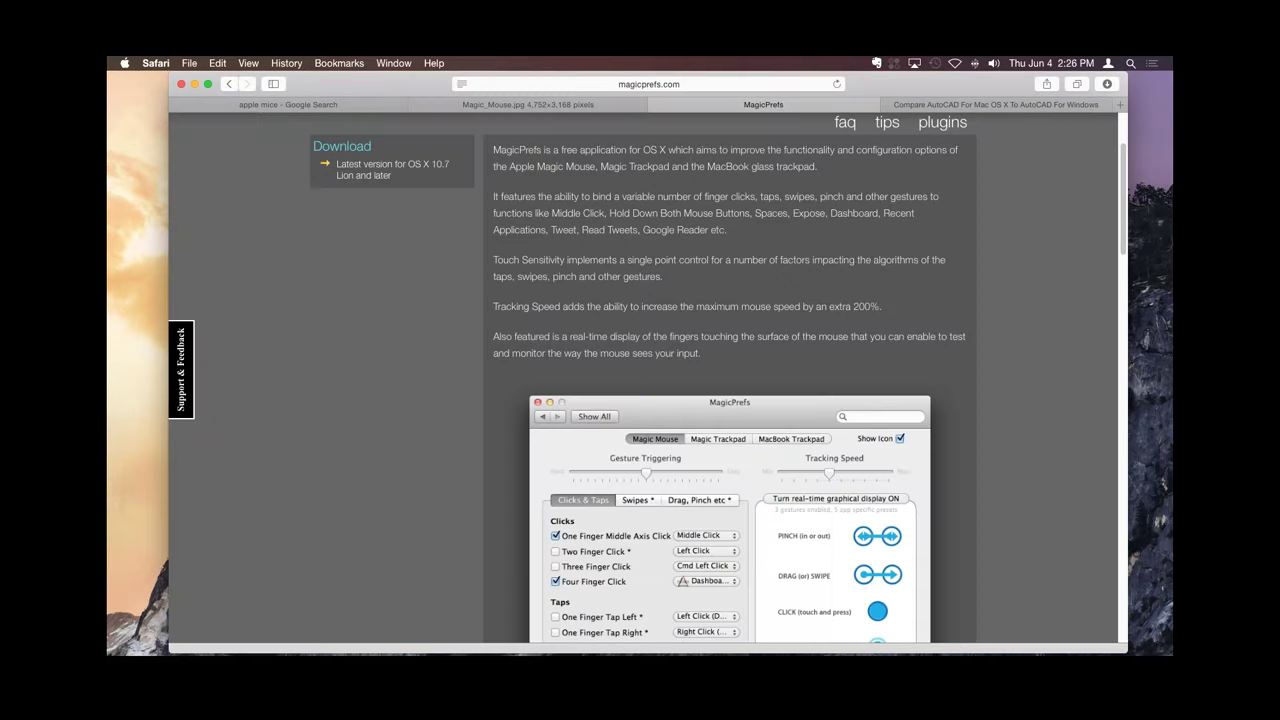
scroll(648, 380, up, 1)
scroll(648, 380, down, 6)
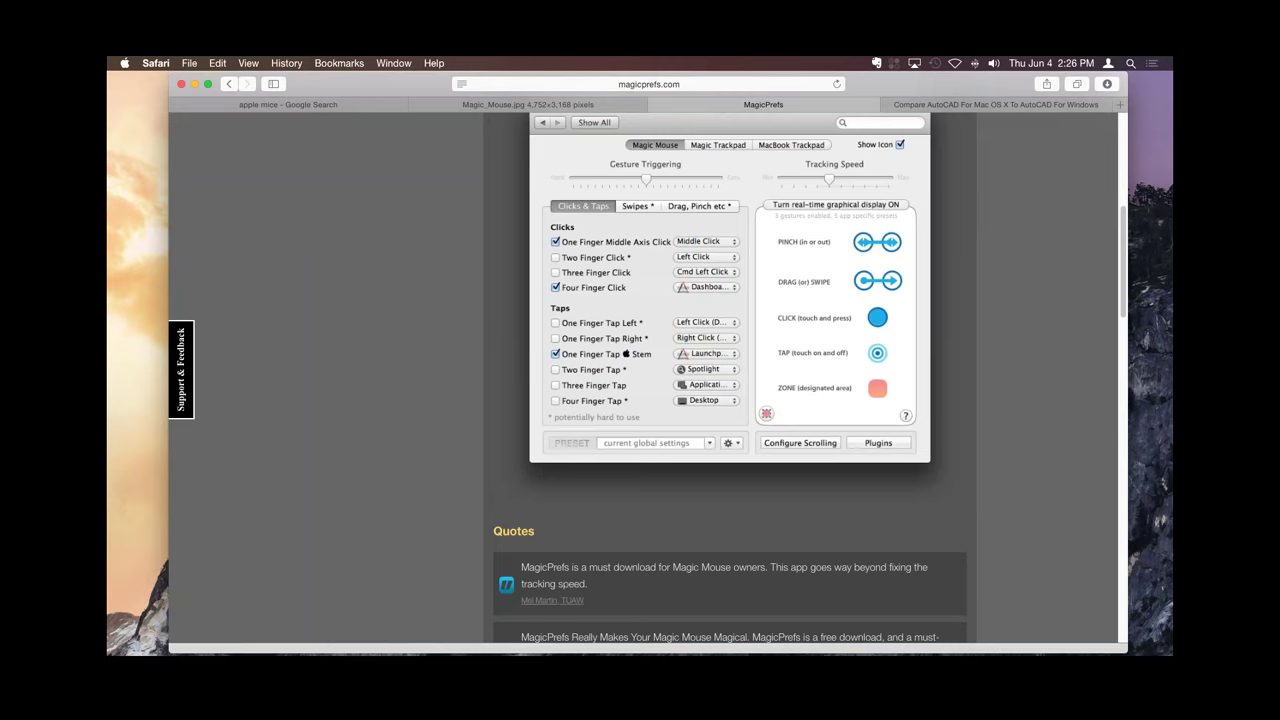
click(876, 63)
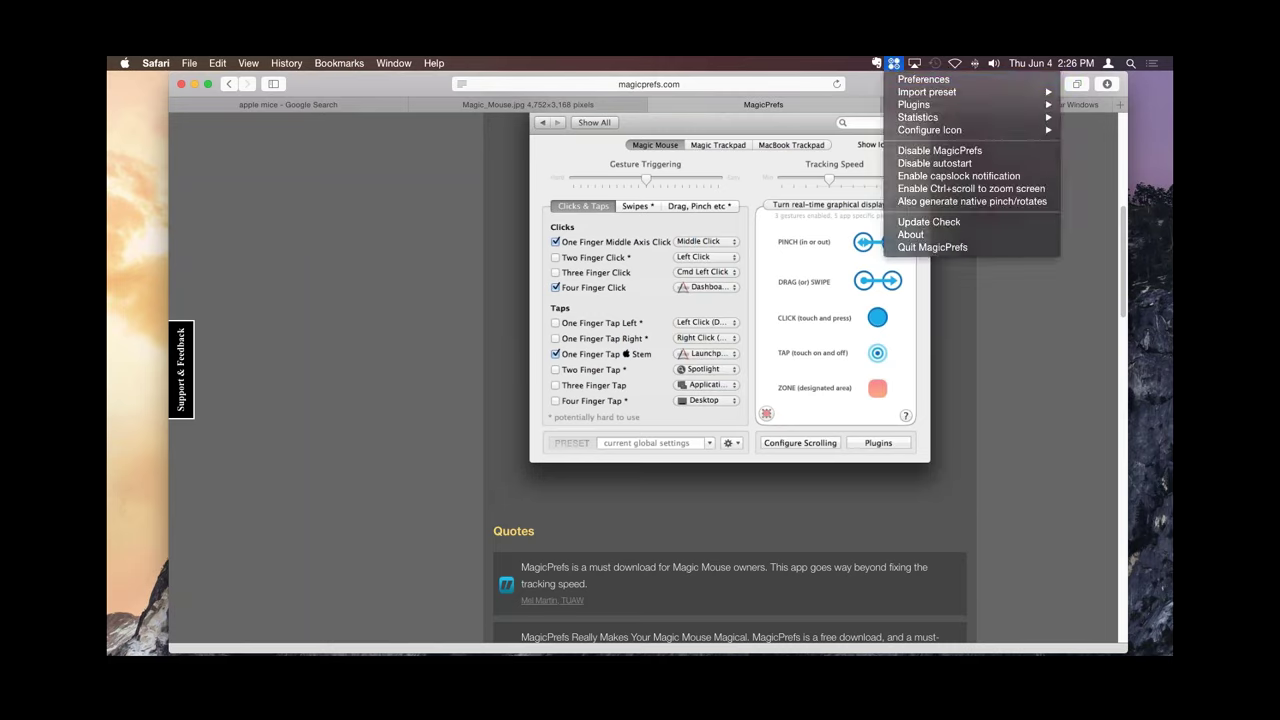
click(920, 80)
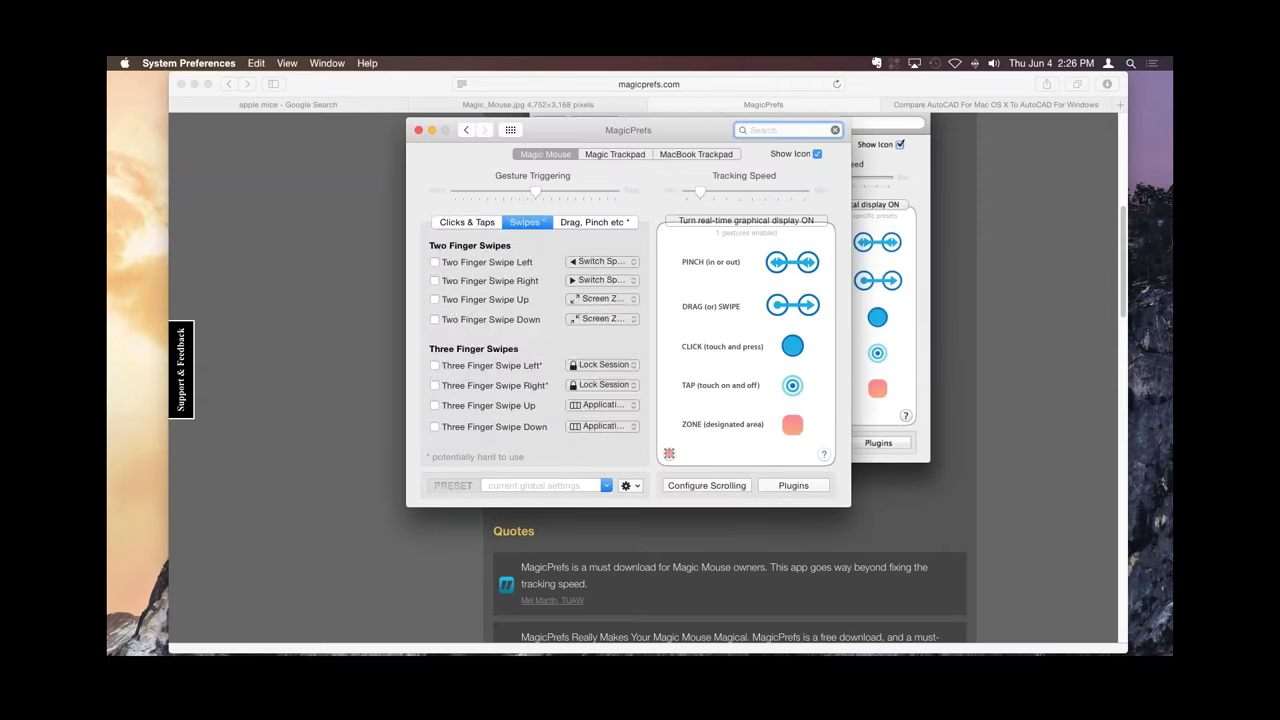
Browse MagicPrefs' Drag, Pinch and Clicks & Taps gesture settings.
click(594, 222)
click(467, 222)
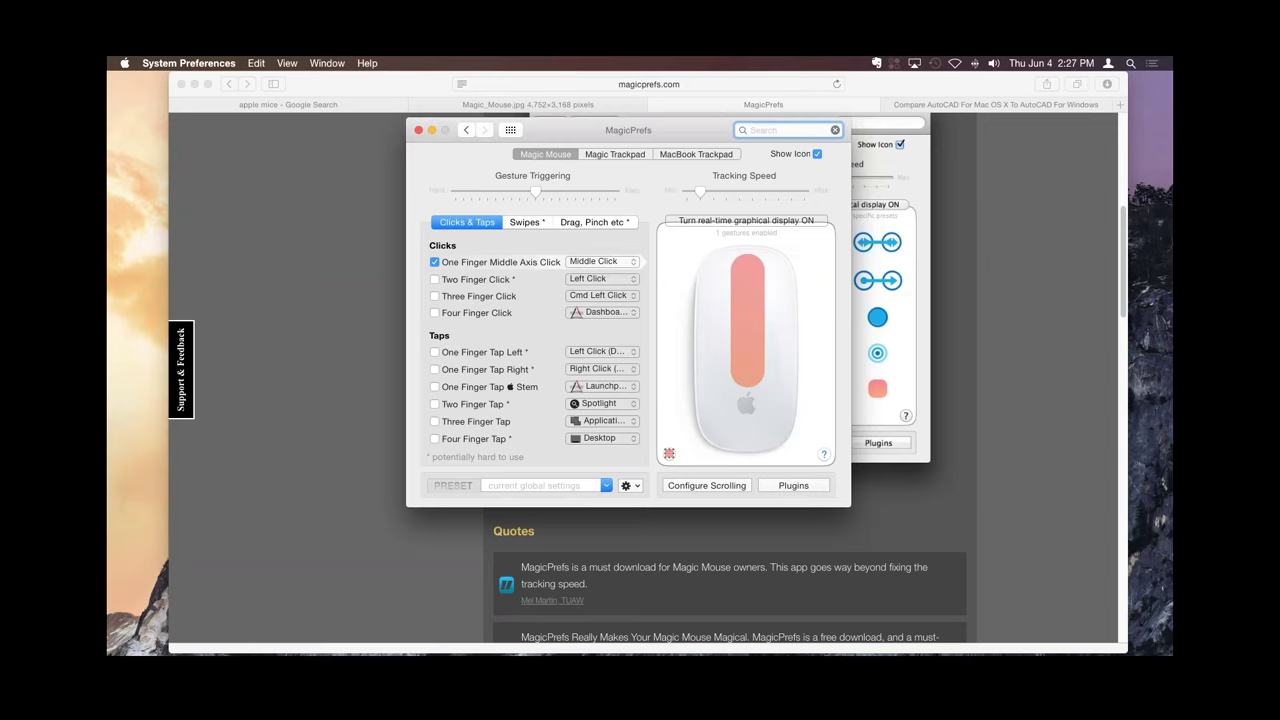
click(595, 222)
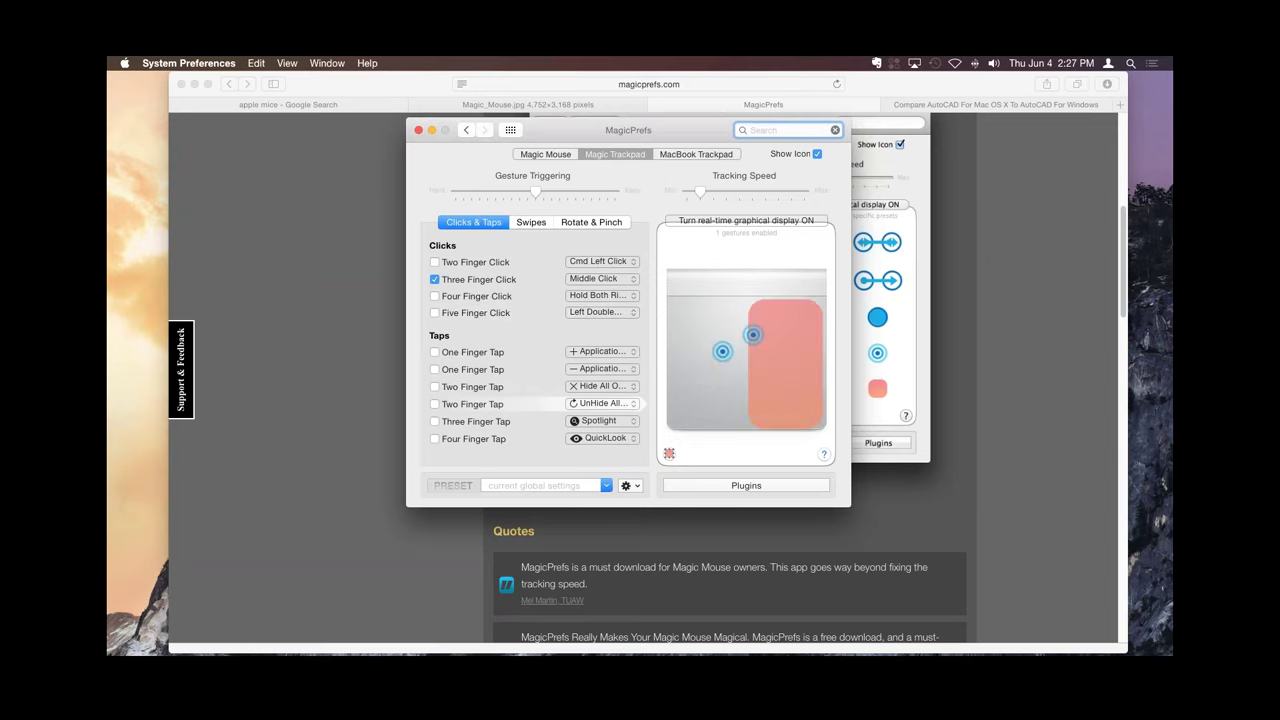
Enable Two Finger Tap (UnHide All Applications) and shrink its zone to the trackpad's bottom-right corner.
click(434, 403)
drag(748, 300, 781, 394)
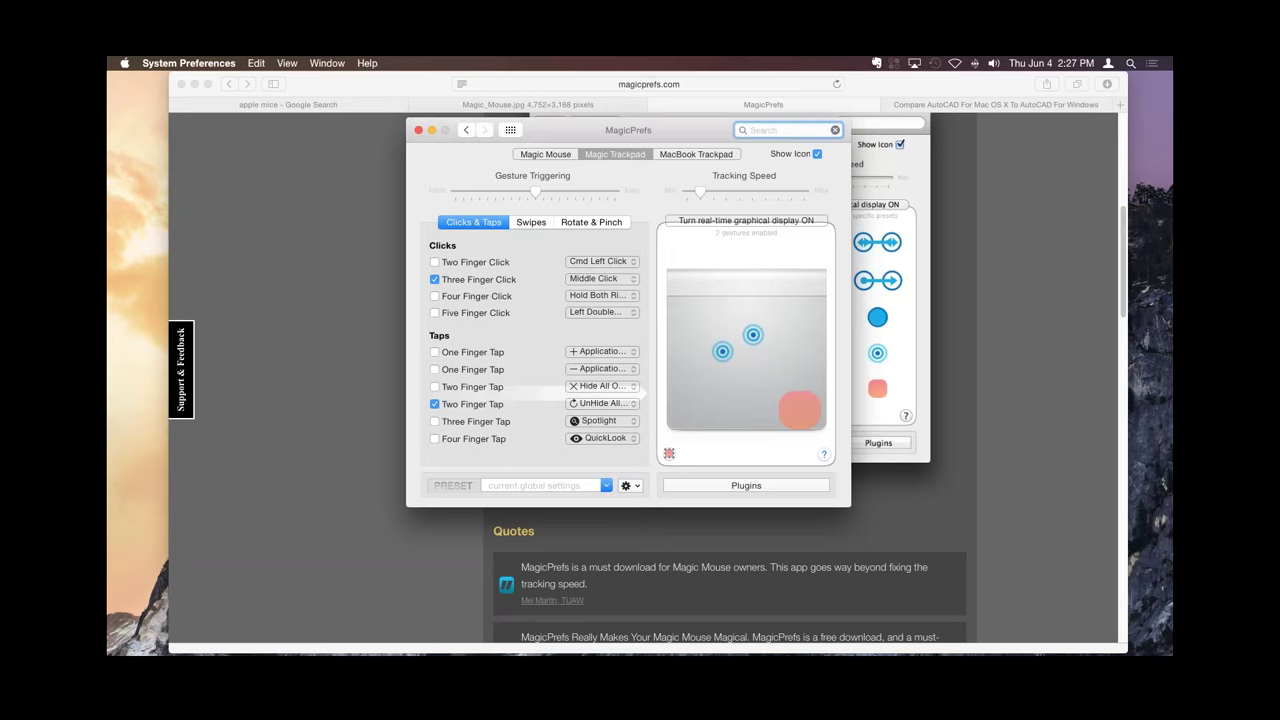
click(602, 403)
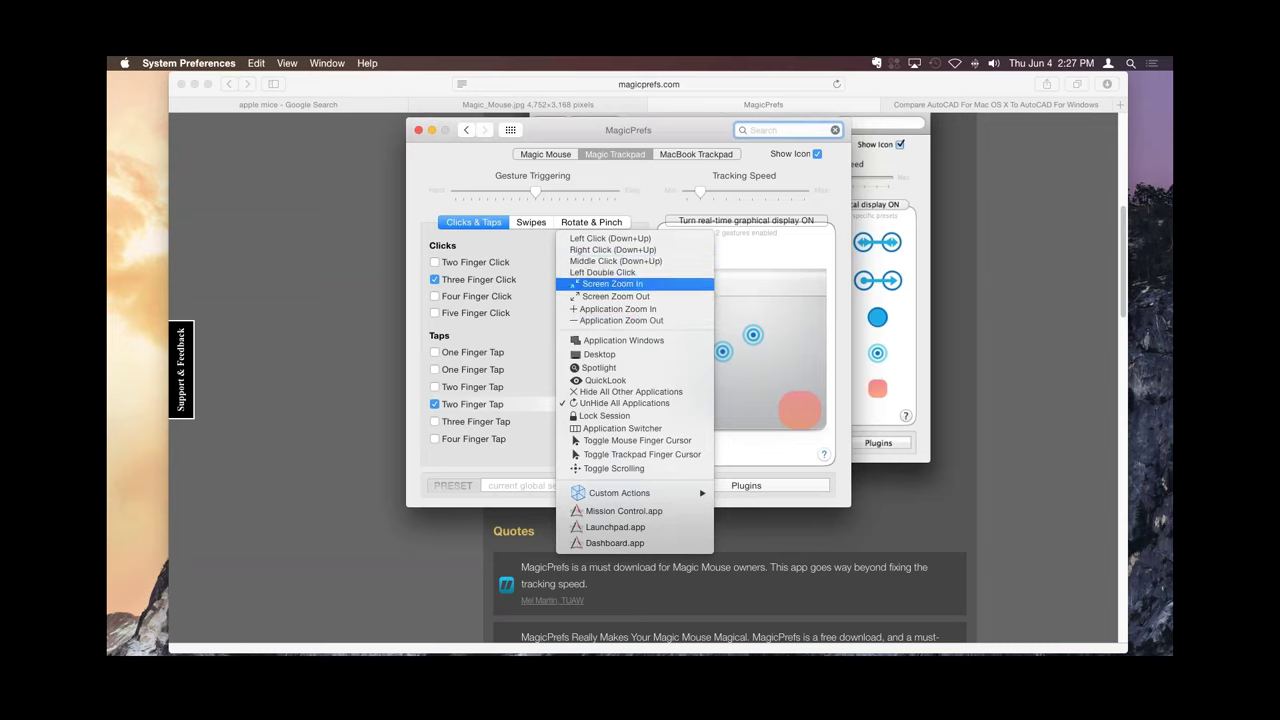
key(Escape)
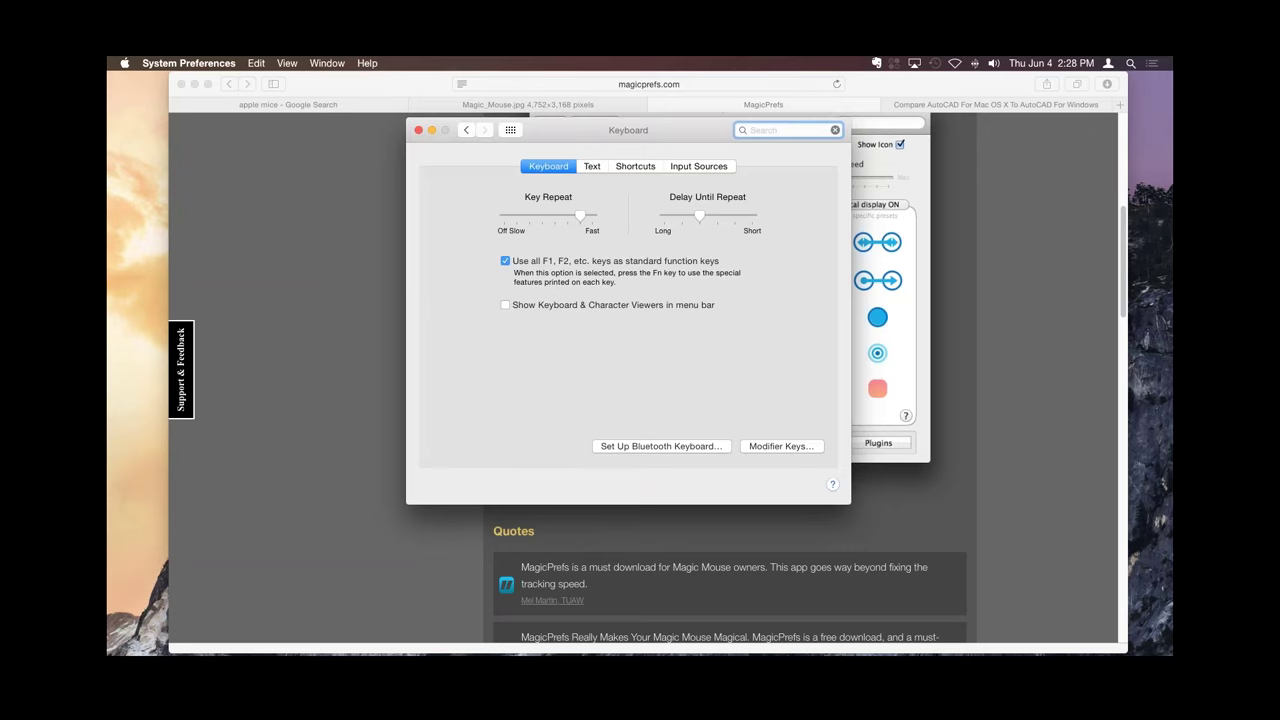
Return to the all-preferences overview and quit System Preferences.
key(super+l)
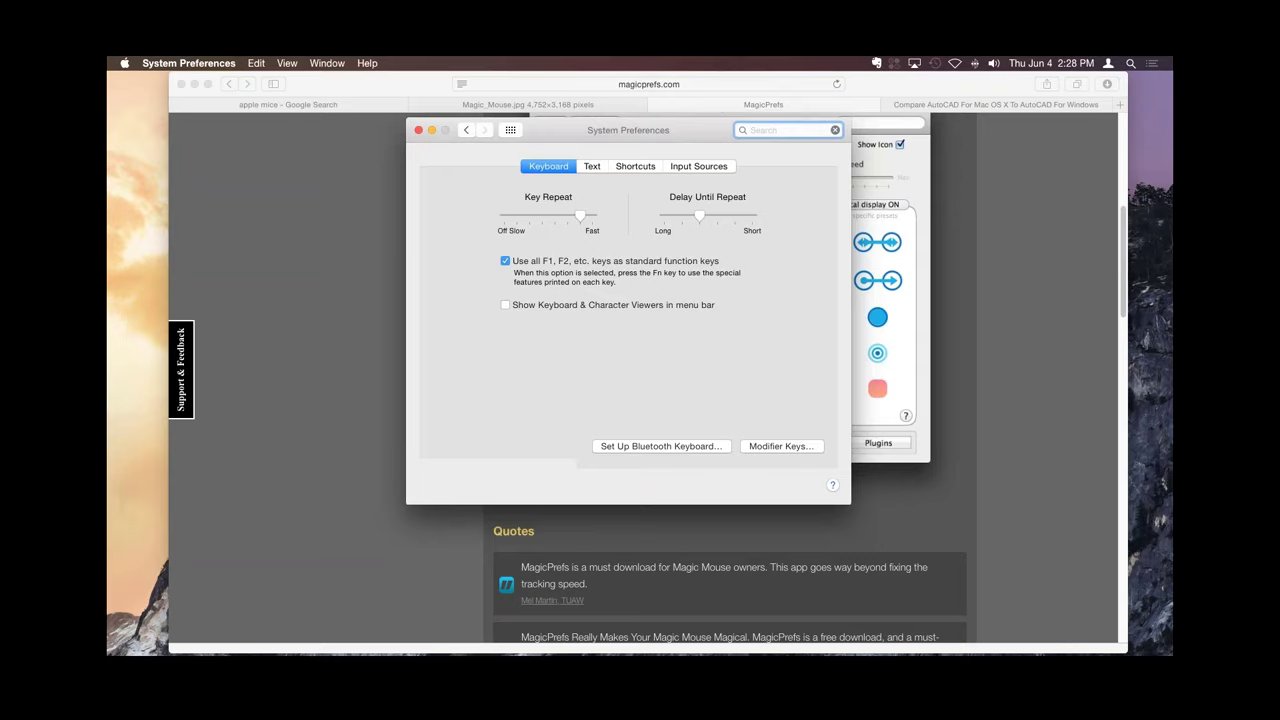
key(super+q)
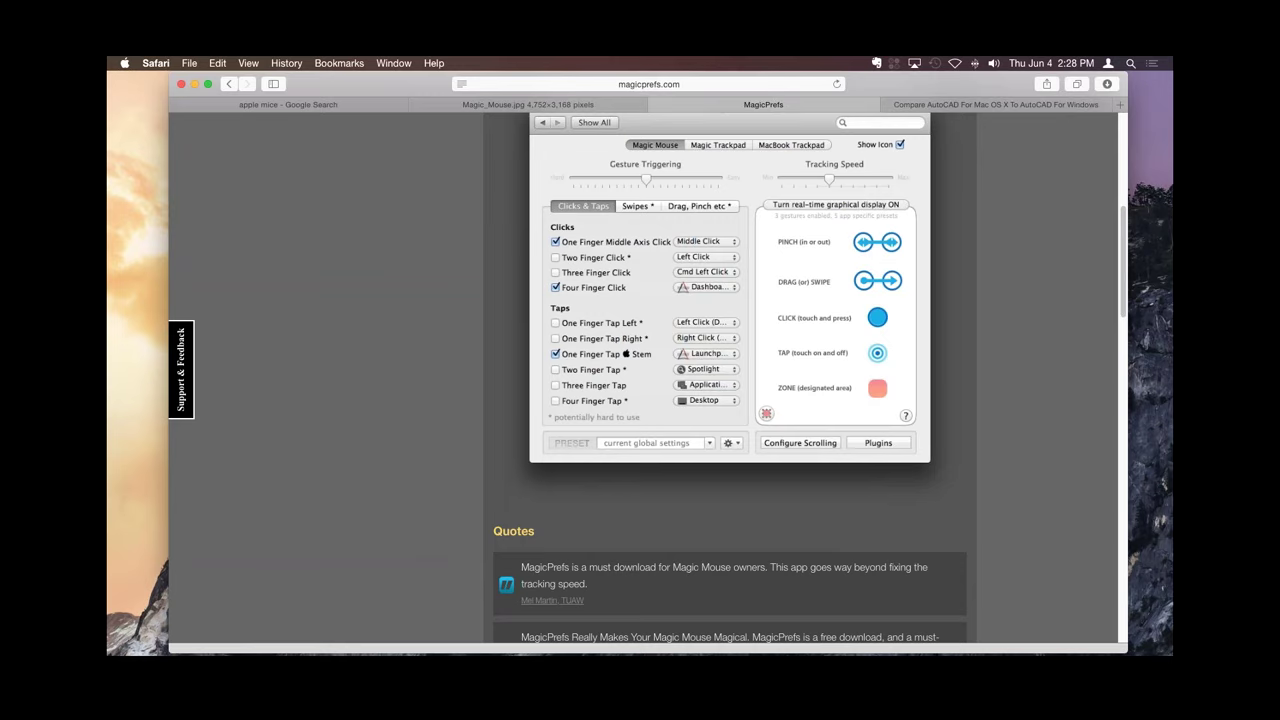
Bring AutoCAD forward from the Dock, then move to the empty neighbouring desktop space.
click(735, 637)
key(ctrl+Right)
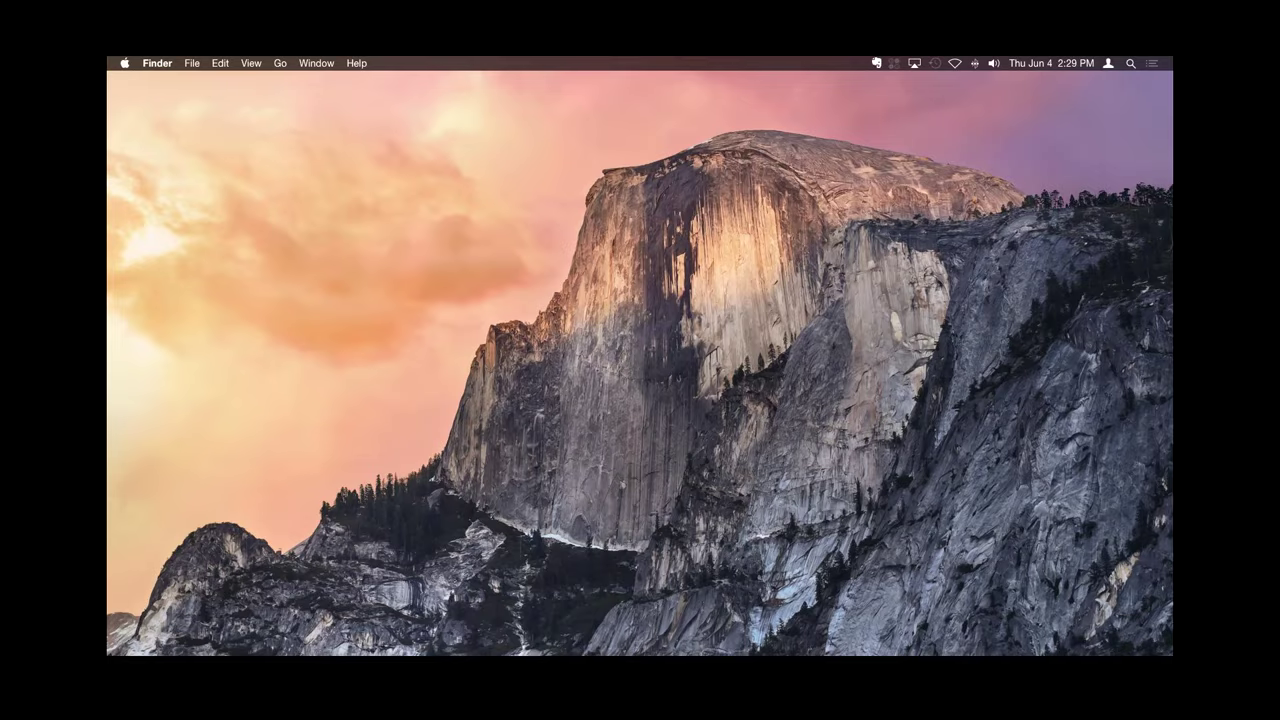
Switch to the full-screen AutoCAD space showing Easton 1.dwg's Sheet 1 cover layout.
key(ctrl+Left)
key(ctrl+Left)
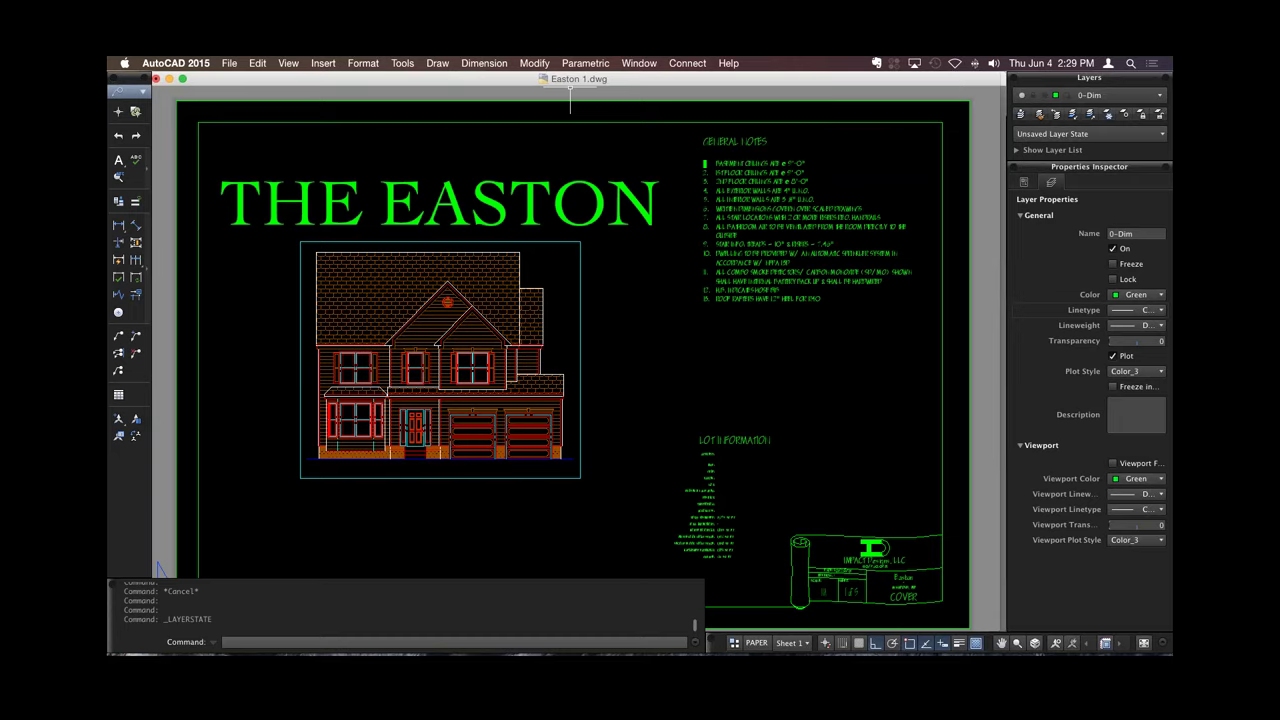
Open the Easton project folder containing Easton 1.dwg from the title-bar path.
super+click(571, 79)
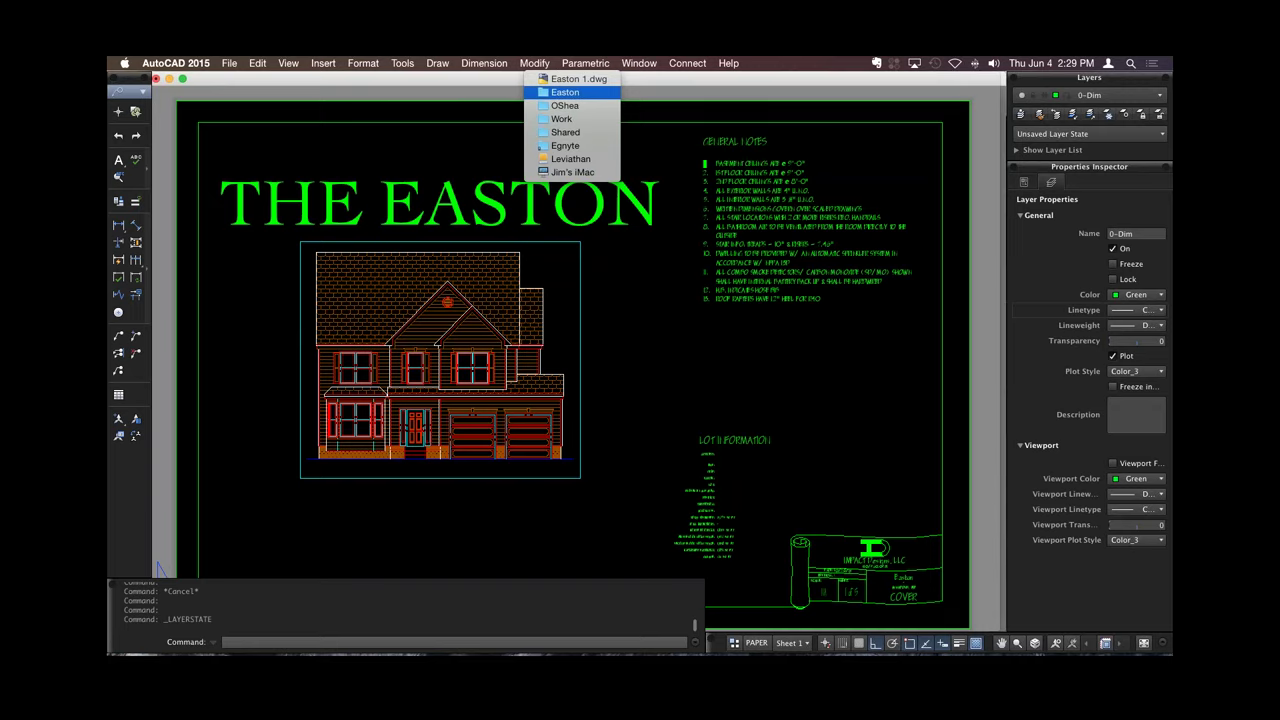
click(565, 92)
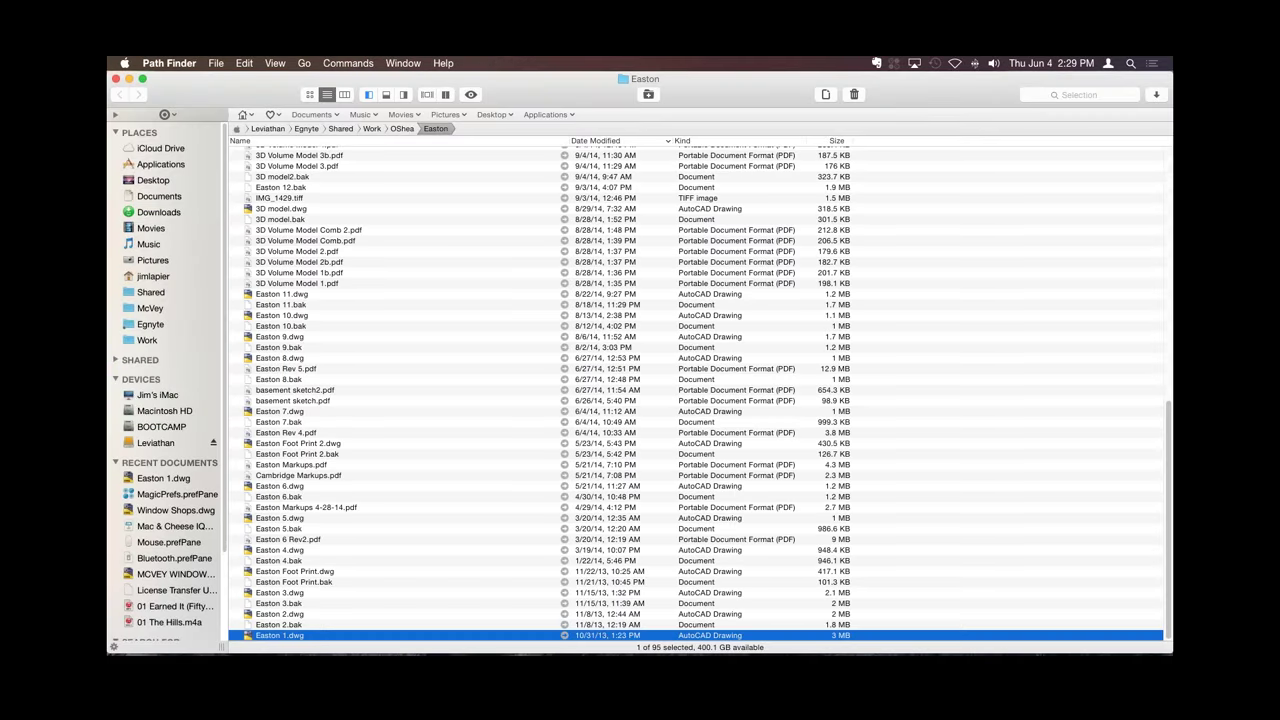
Close the Path Finder Easton folder window and bring AutoCAD back to the front.
click(116, 79)
click(570, 92)
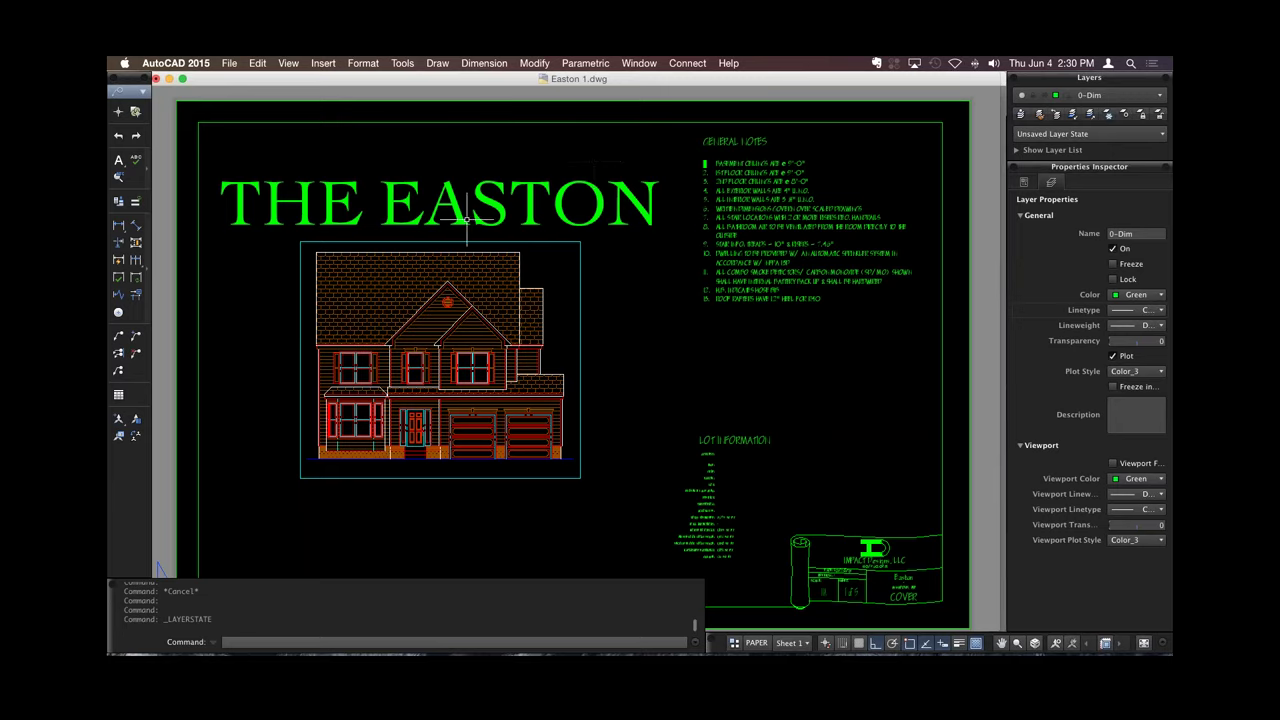
scroll(466, 213, up, 1)
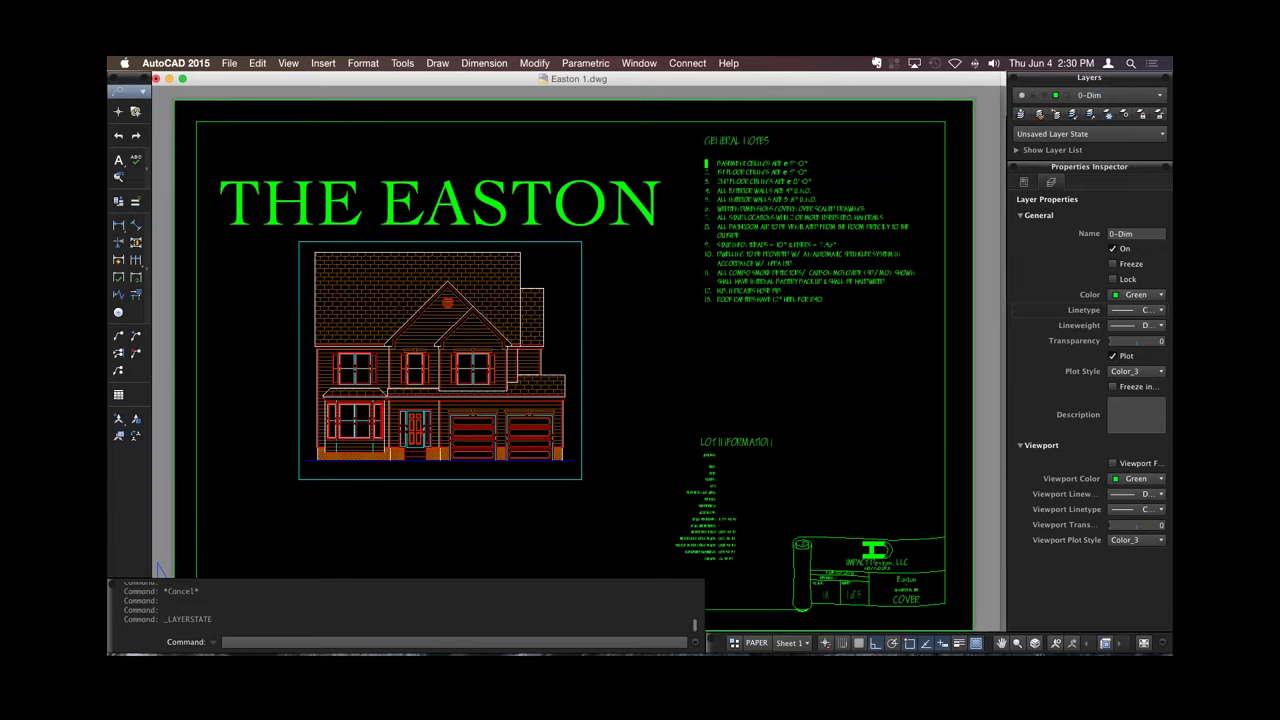
scroll(466, 218, up, 1)
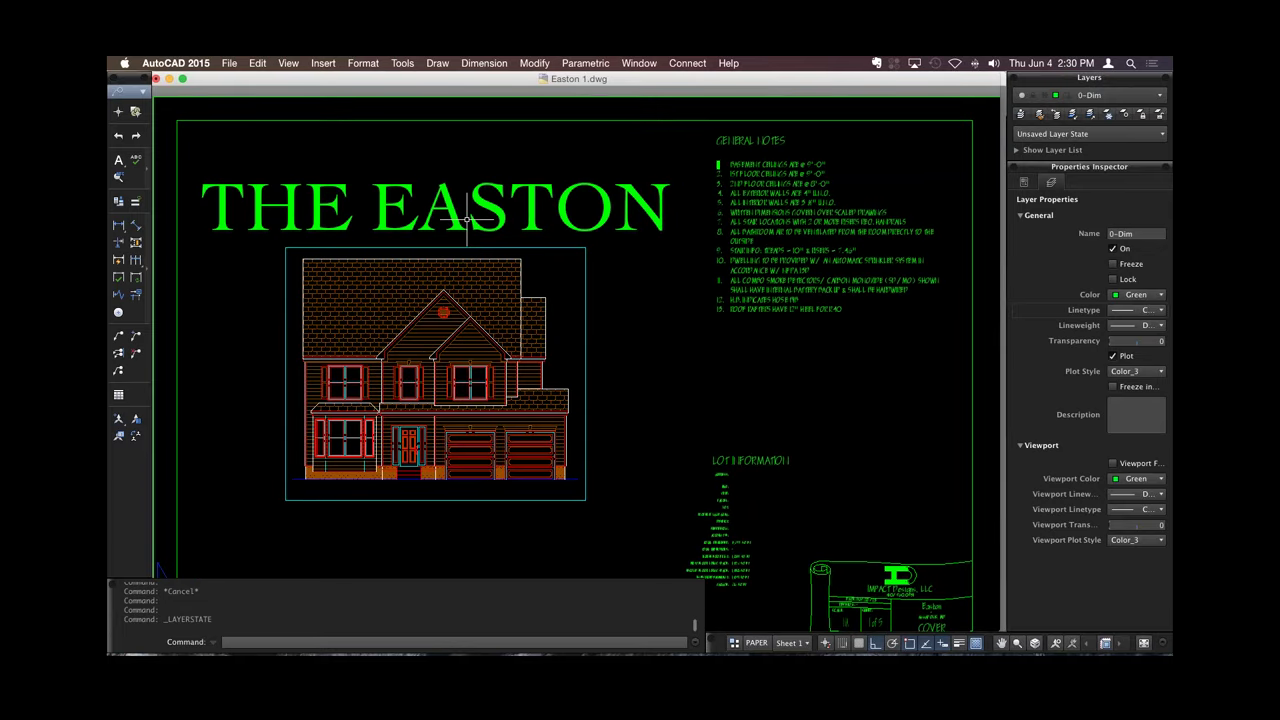
scroll(466, 220, up, 1)
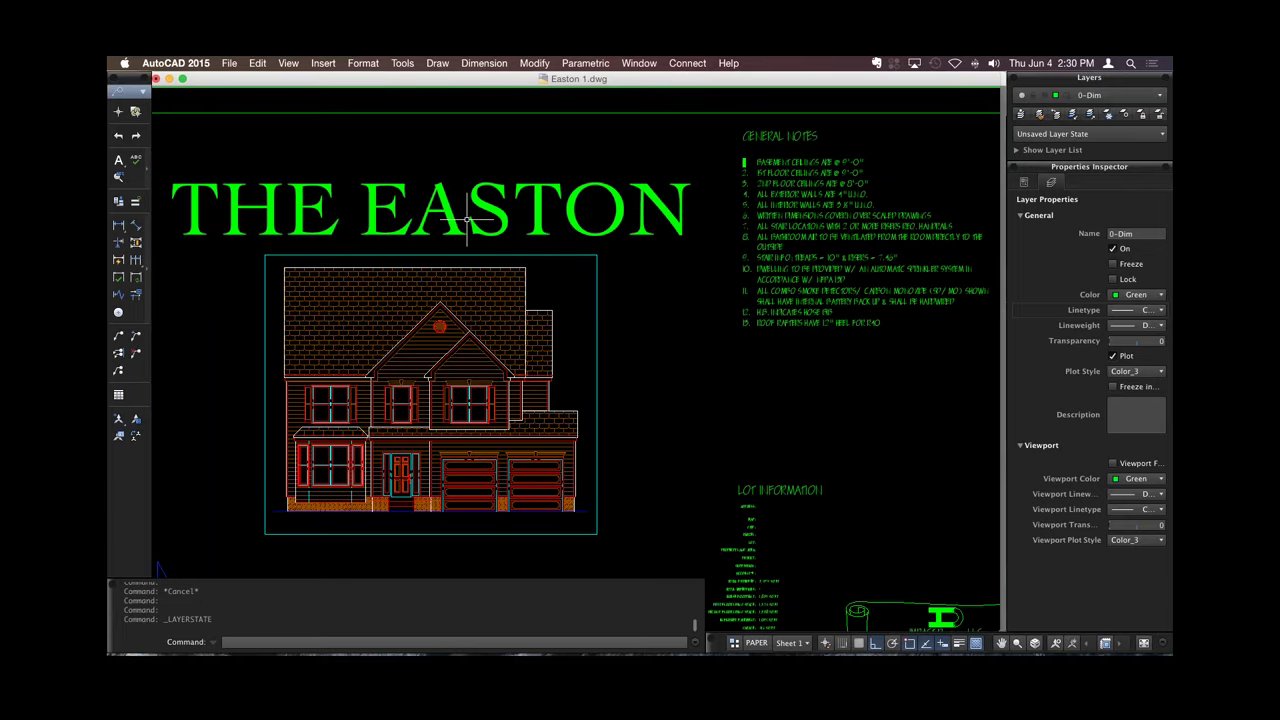
scroll(466, 220, up, 1)
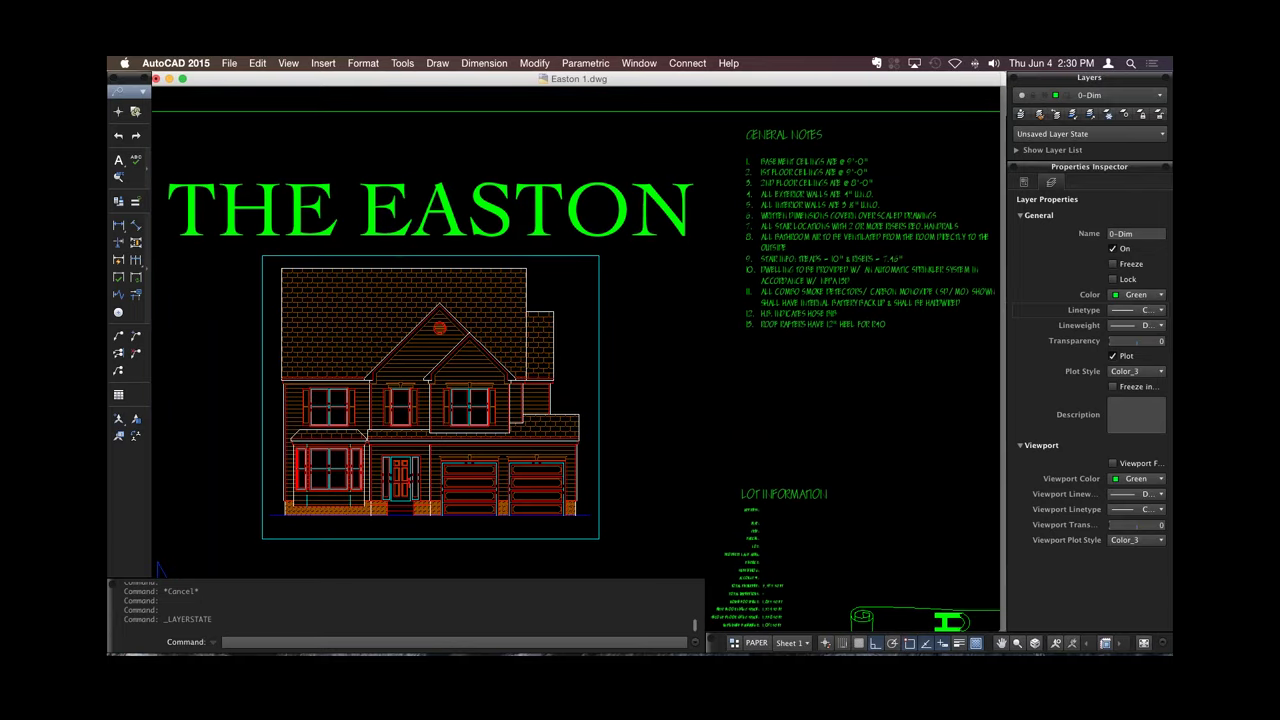
scroll(468, 220, down, 1)
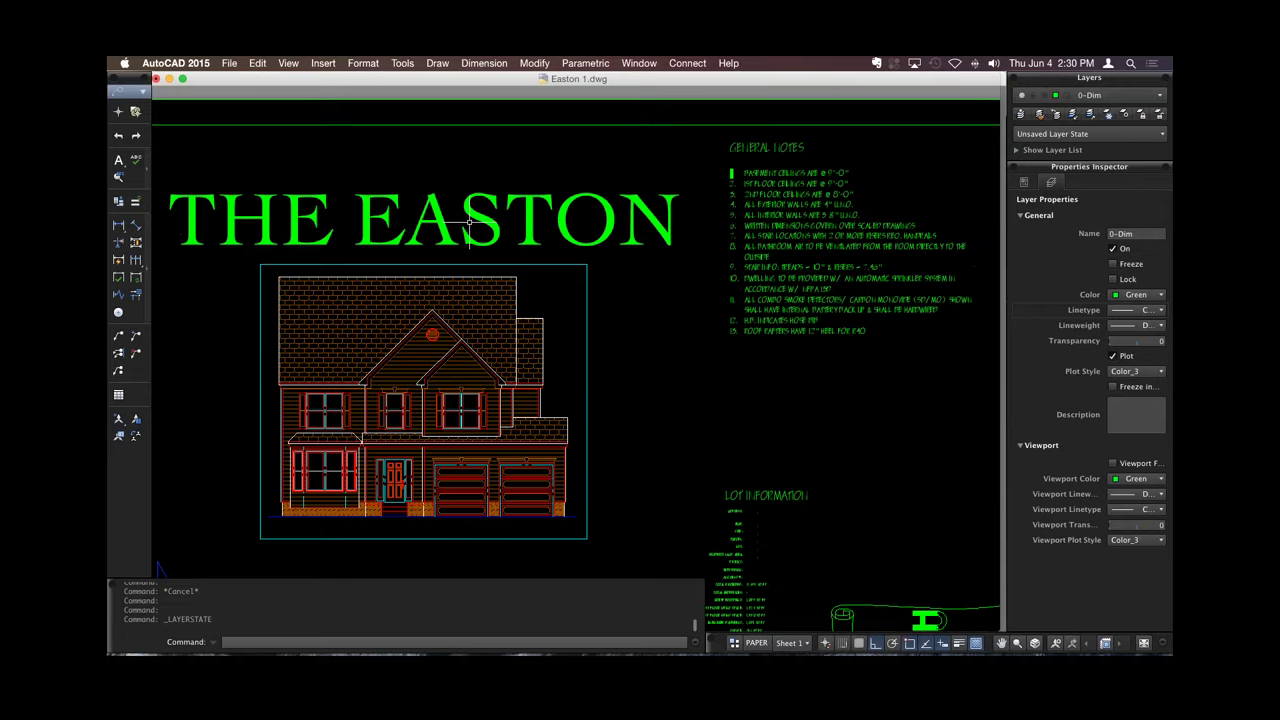
scroll(470, 222, up, 1)
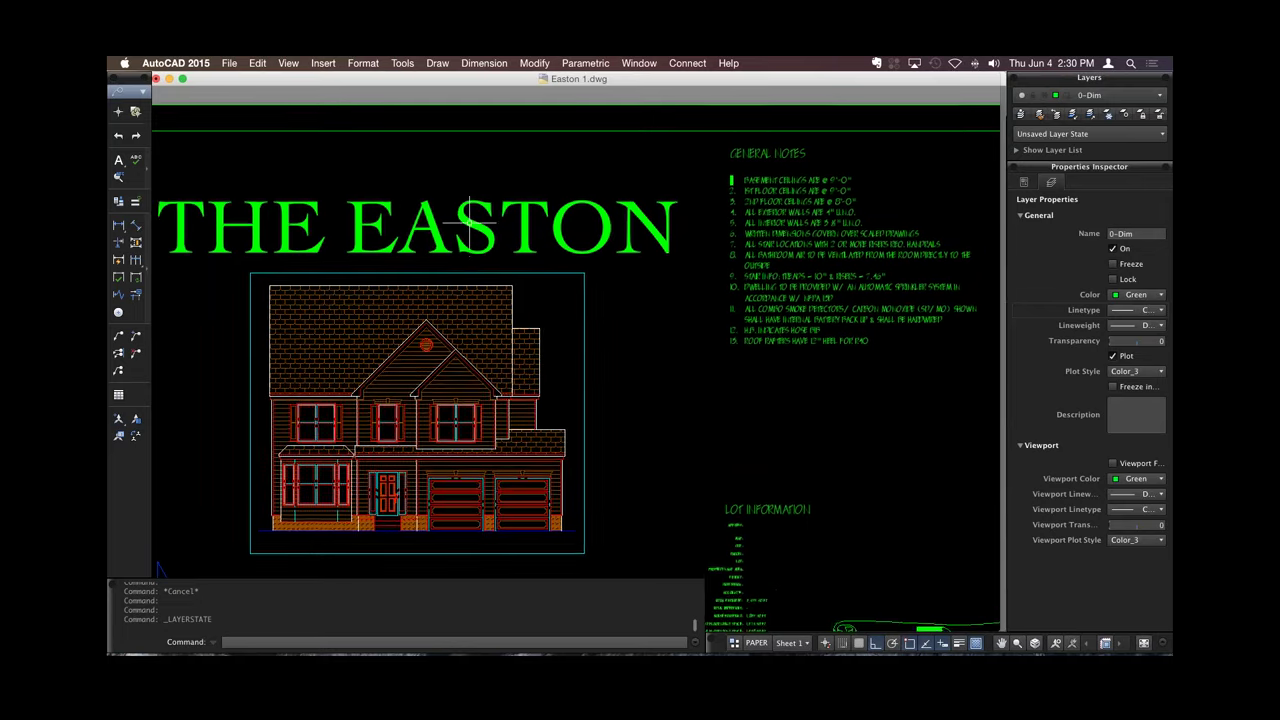
middle_drag(470, 218, 498, 252)
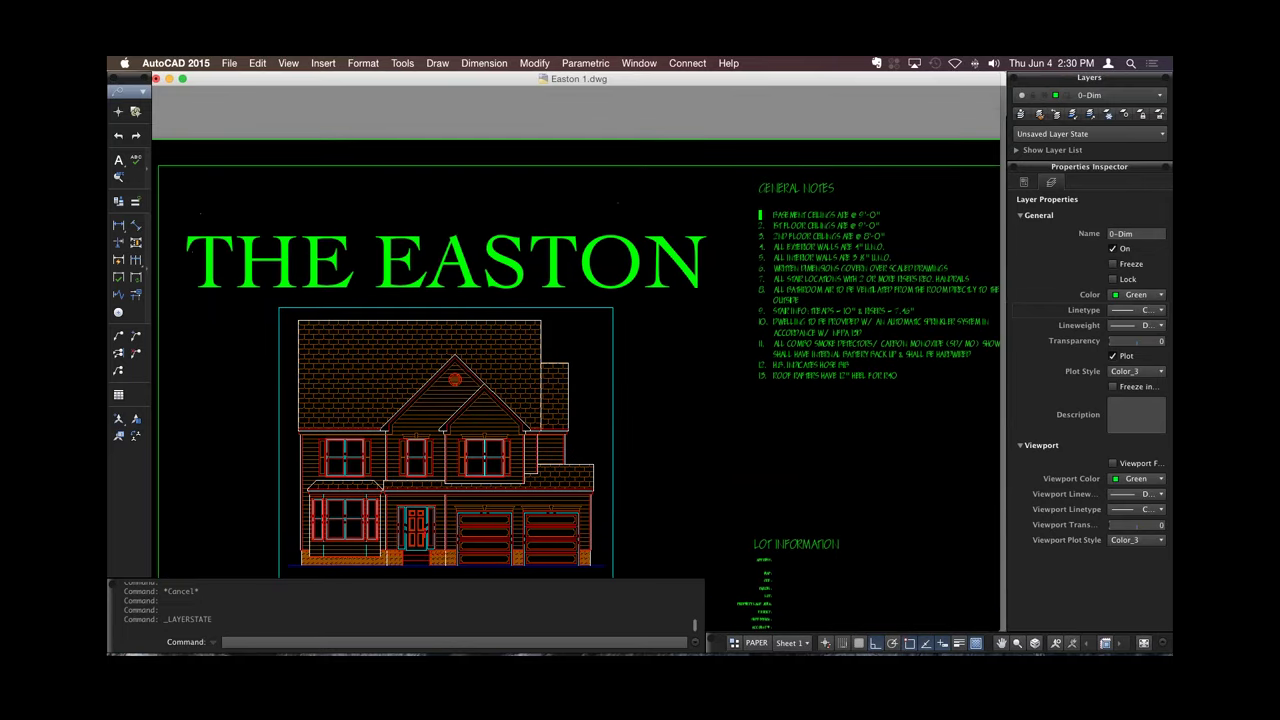
middle_drag(453, 186, 469, 222)
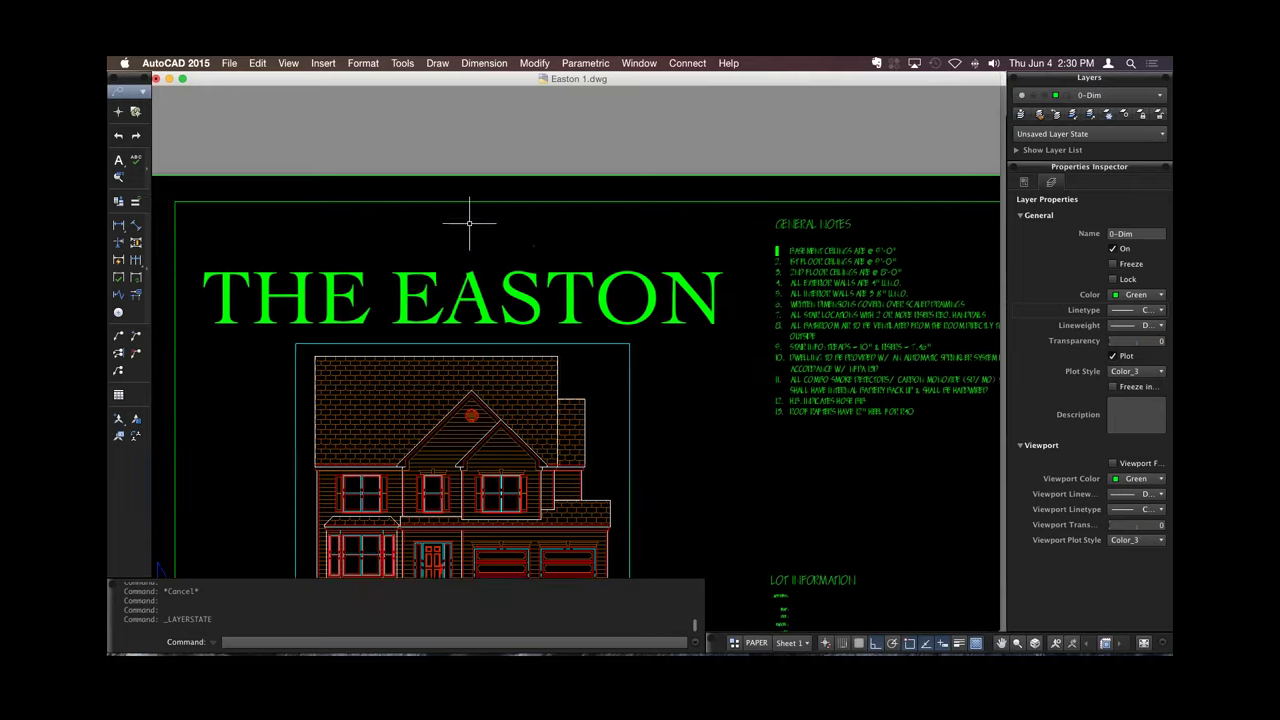
scroll(469, 222, up, 1)
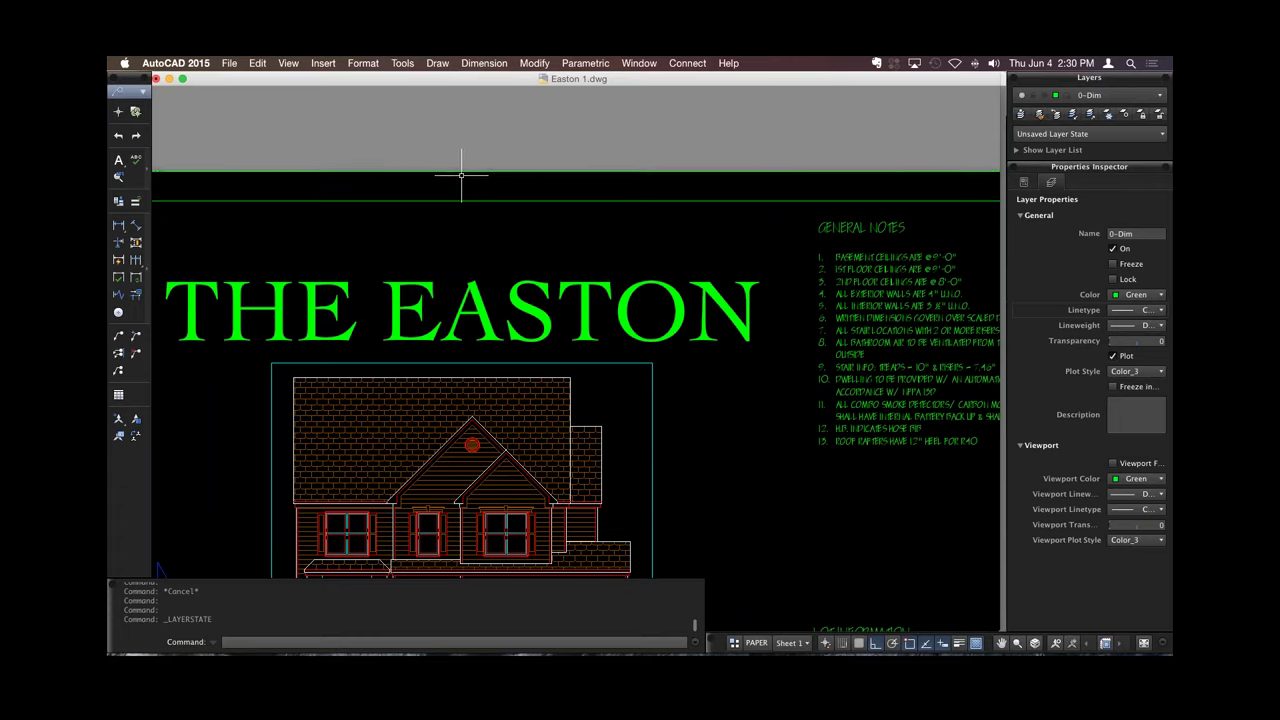
scroll(461, 175, down, 1)
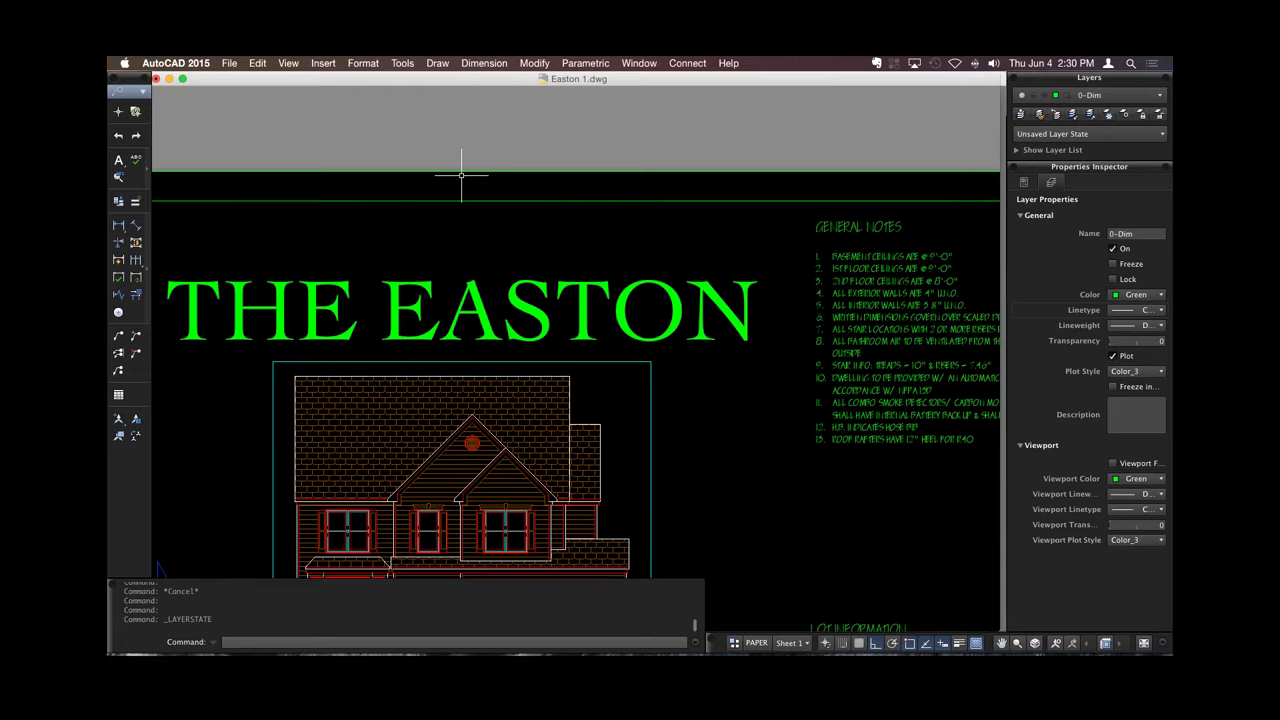
scroll(461, 175, down, 1)
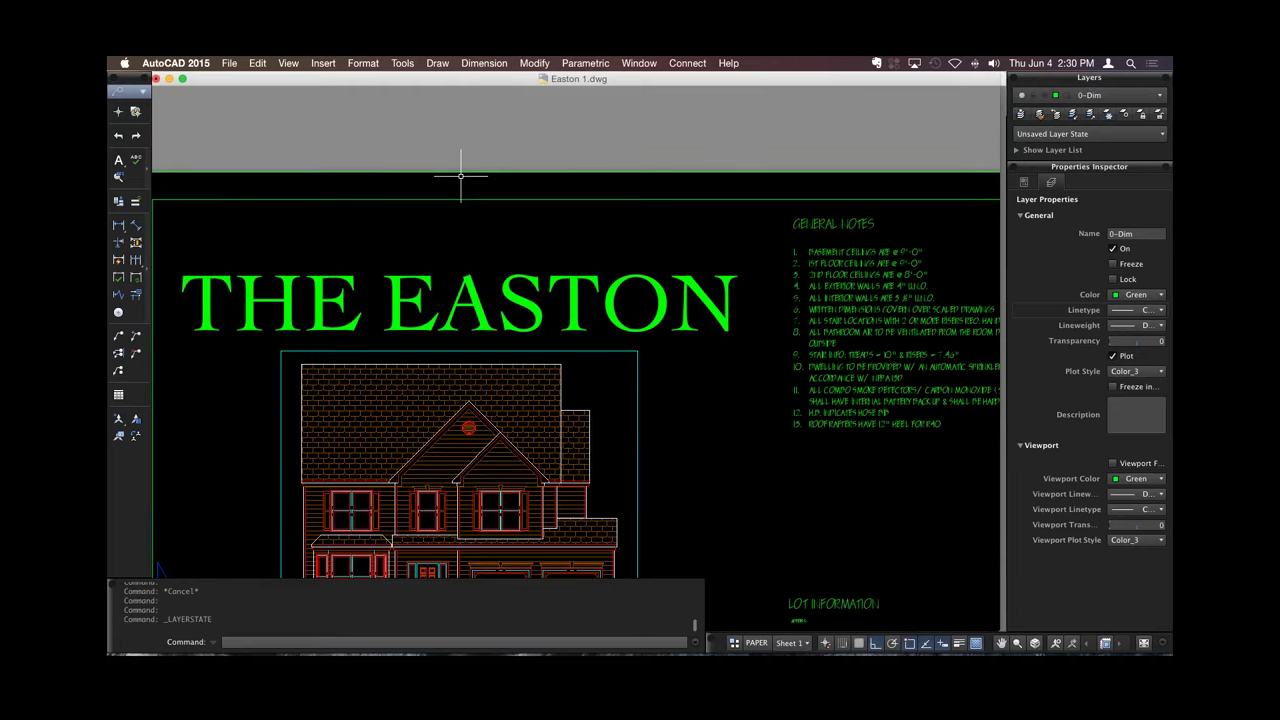
scroll(461, 175, down, 1)
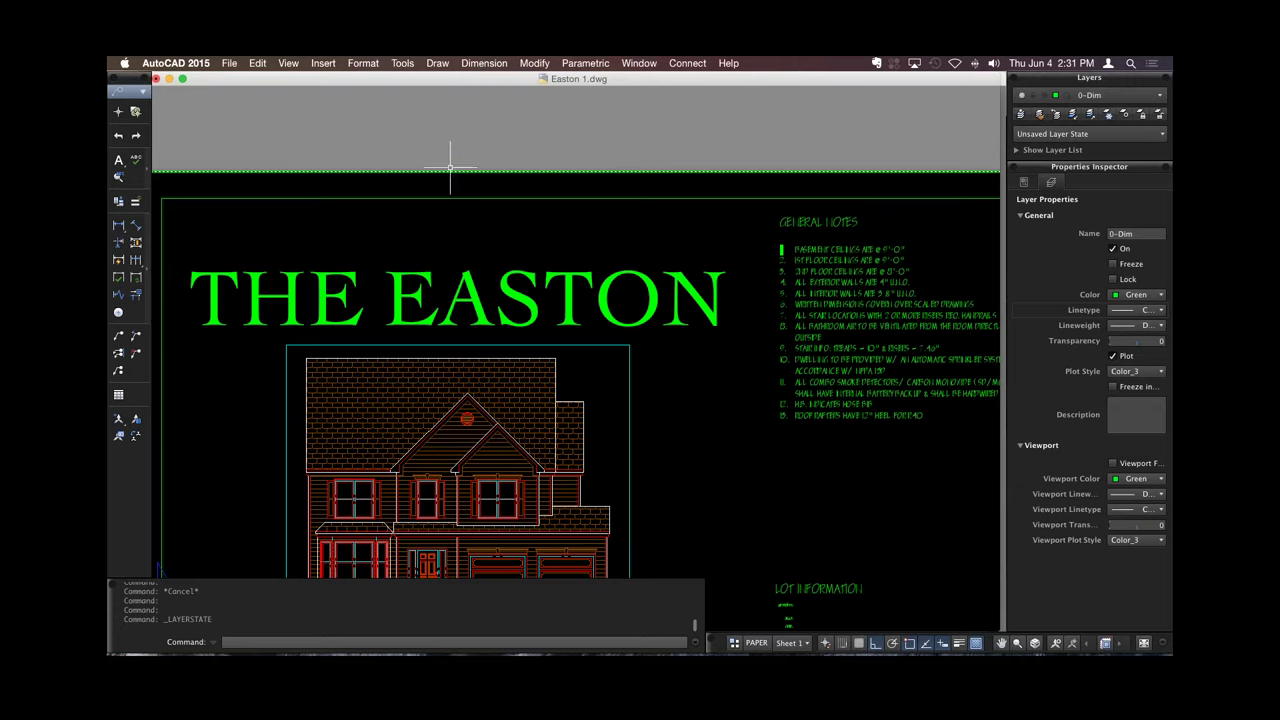
click(124, 63)
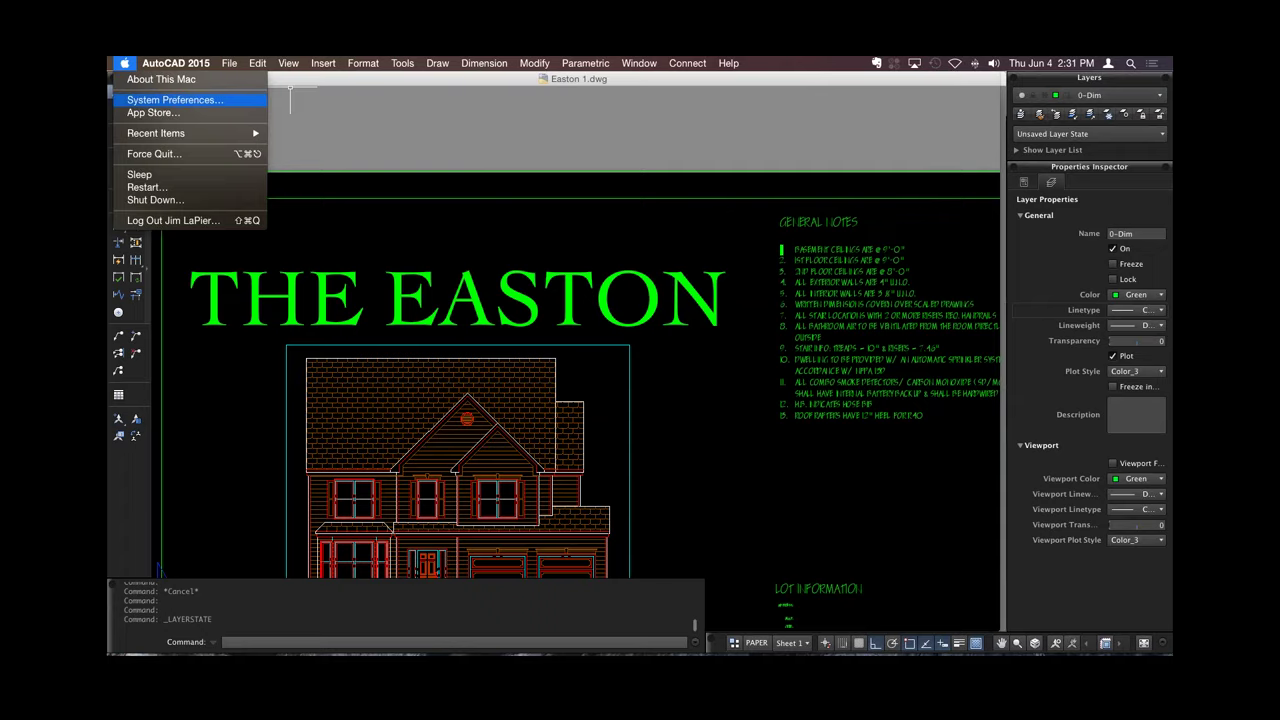
click(175, 100)
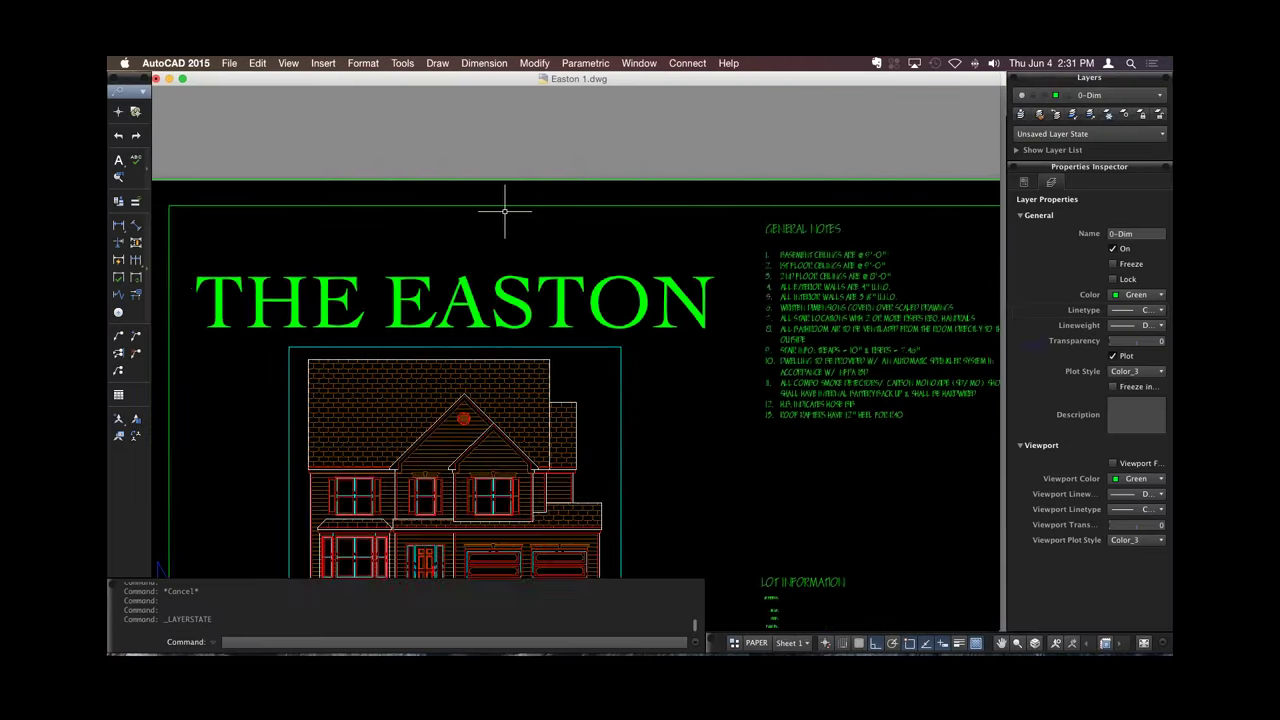
scroll(505, 211, up, 3)
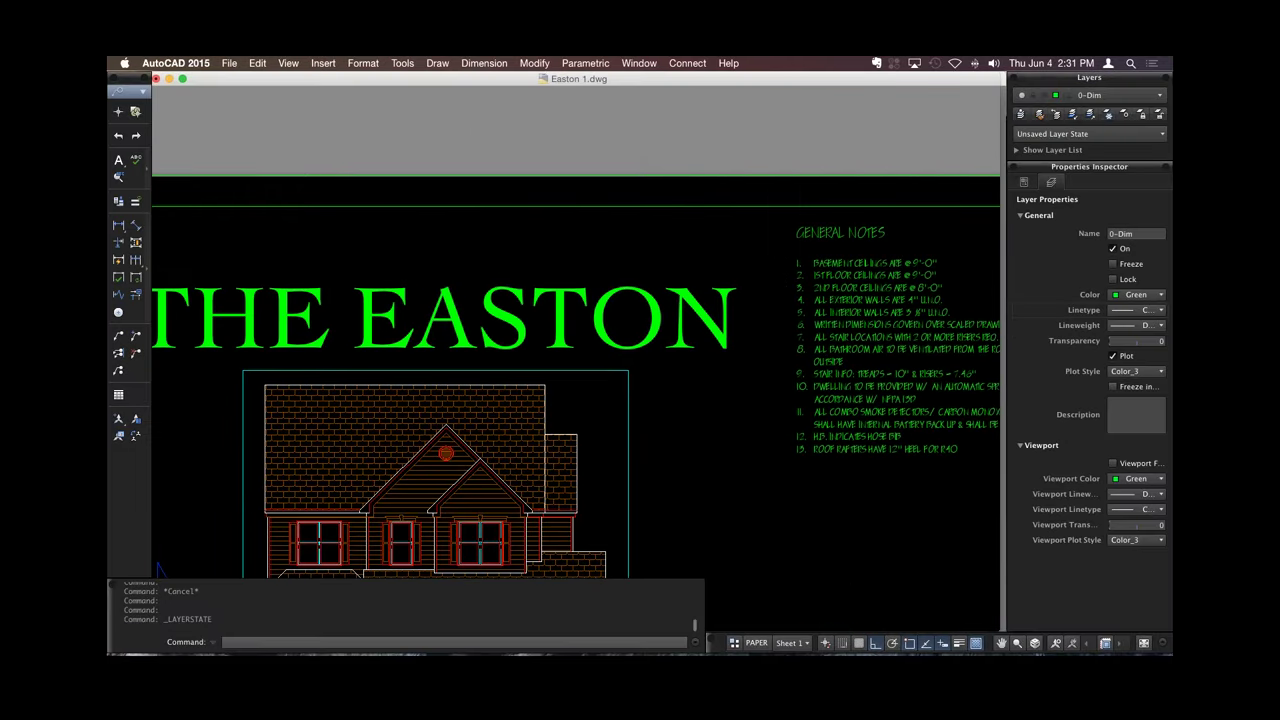
scroll(509, 206, down, 5)
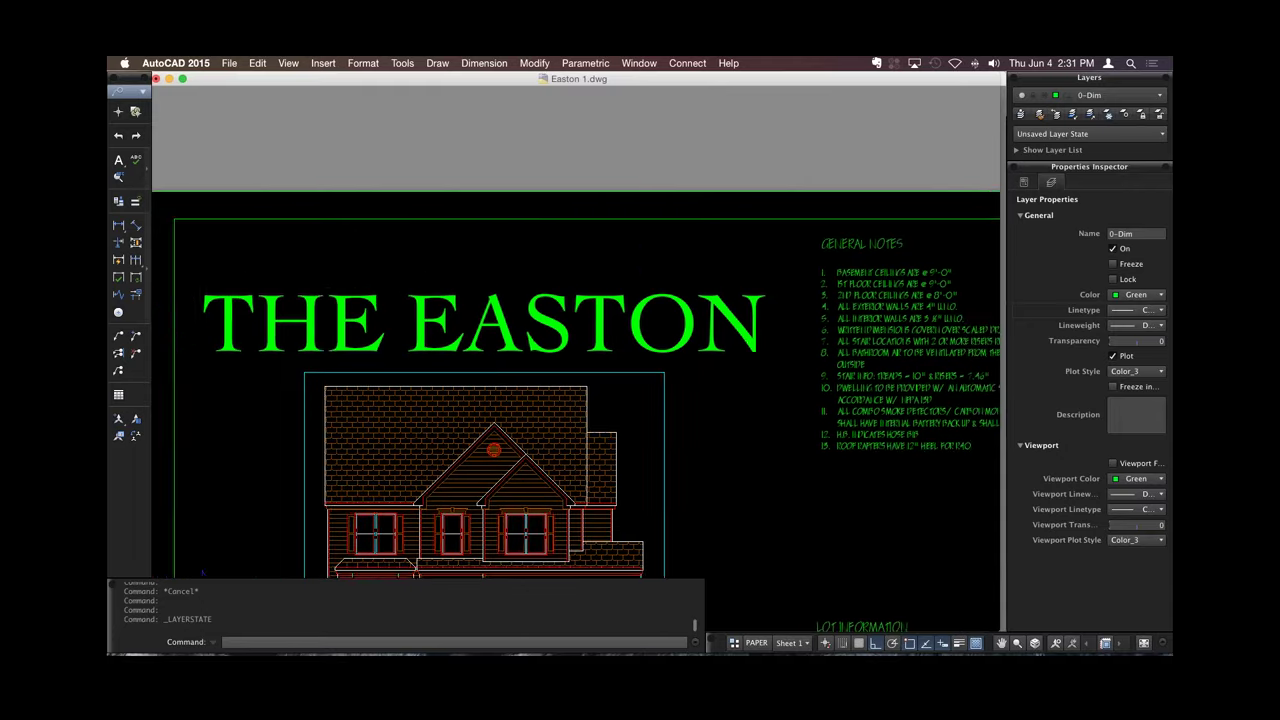
scroll(576, 362, up, 3)
scroll(570, 370, down, 3)
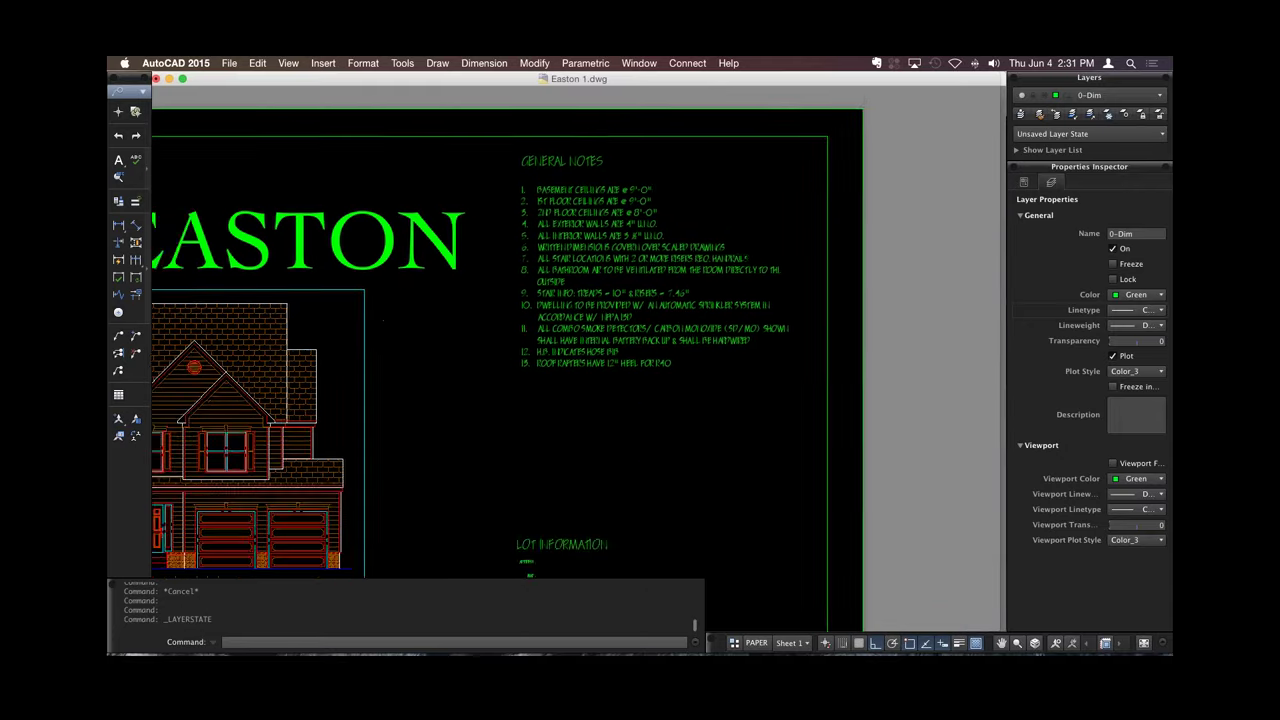
scroll(502, 207, up, 2)
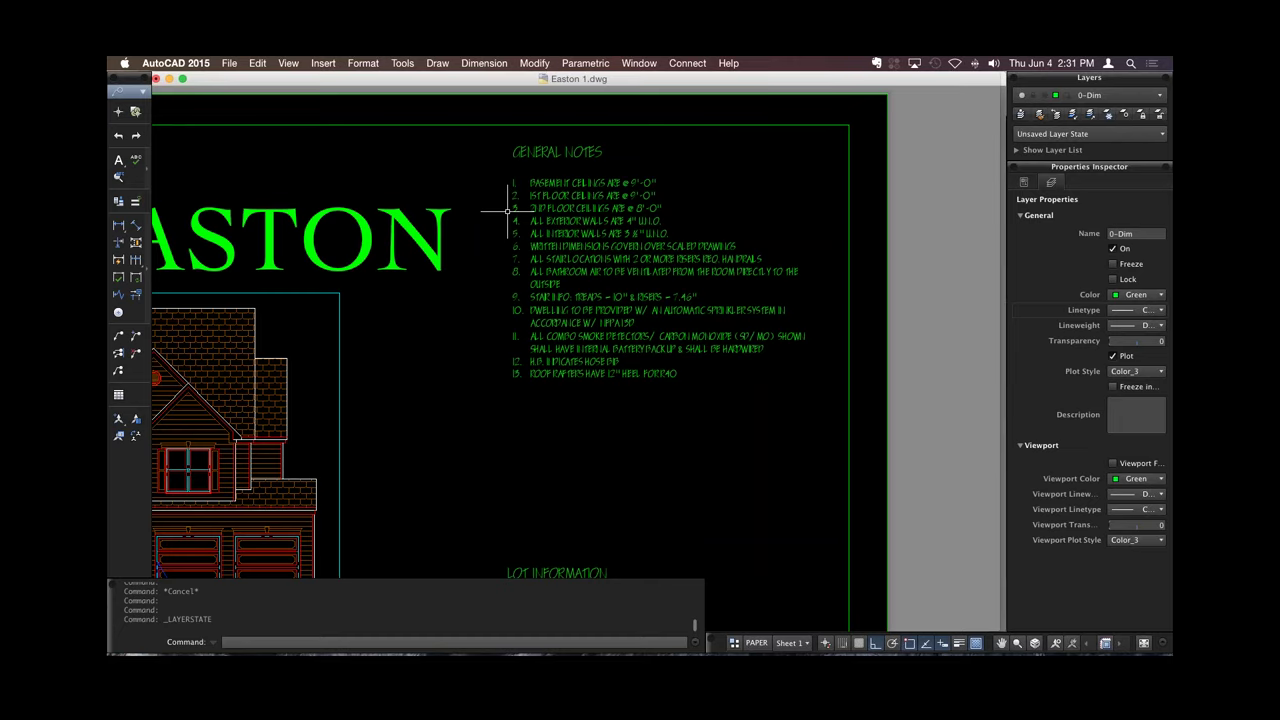
scroll(508, 208, up, 1)
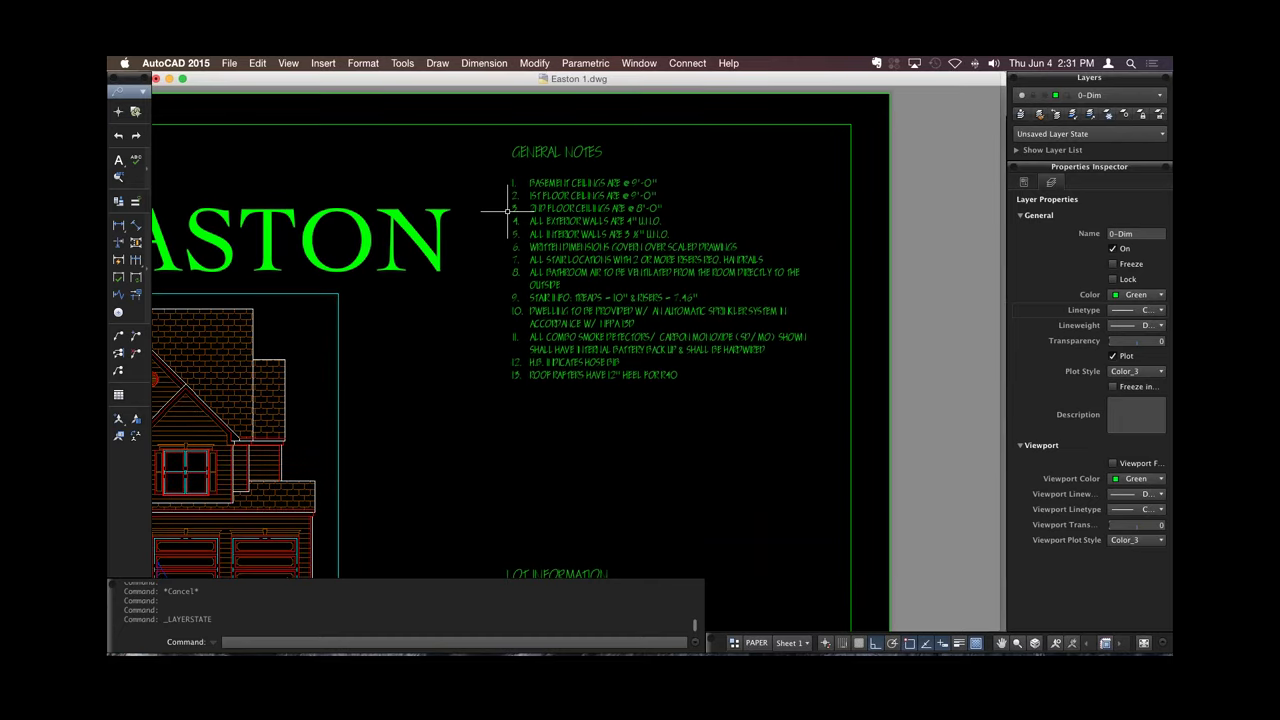
scroll(507, 210, left, 5)
scroll(507, 210, down, 3)
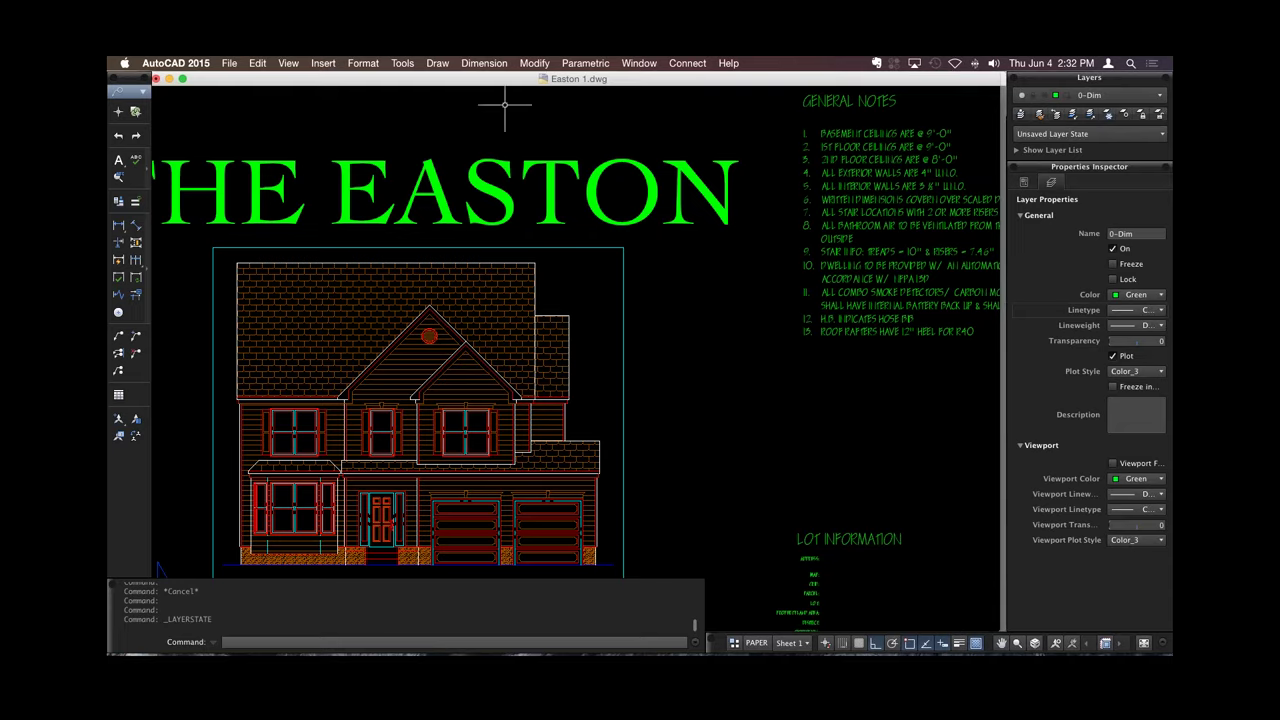
Show Mission Control with the Keynote slide and the Easton 1.dwg window side by side.
drag(503, 87, 511, 87)
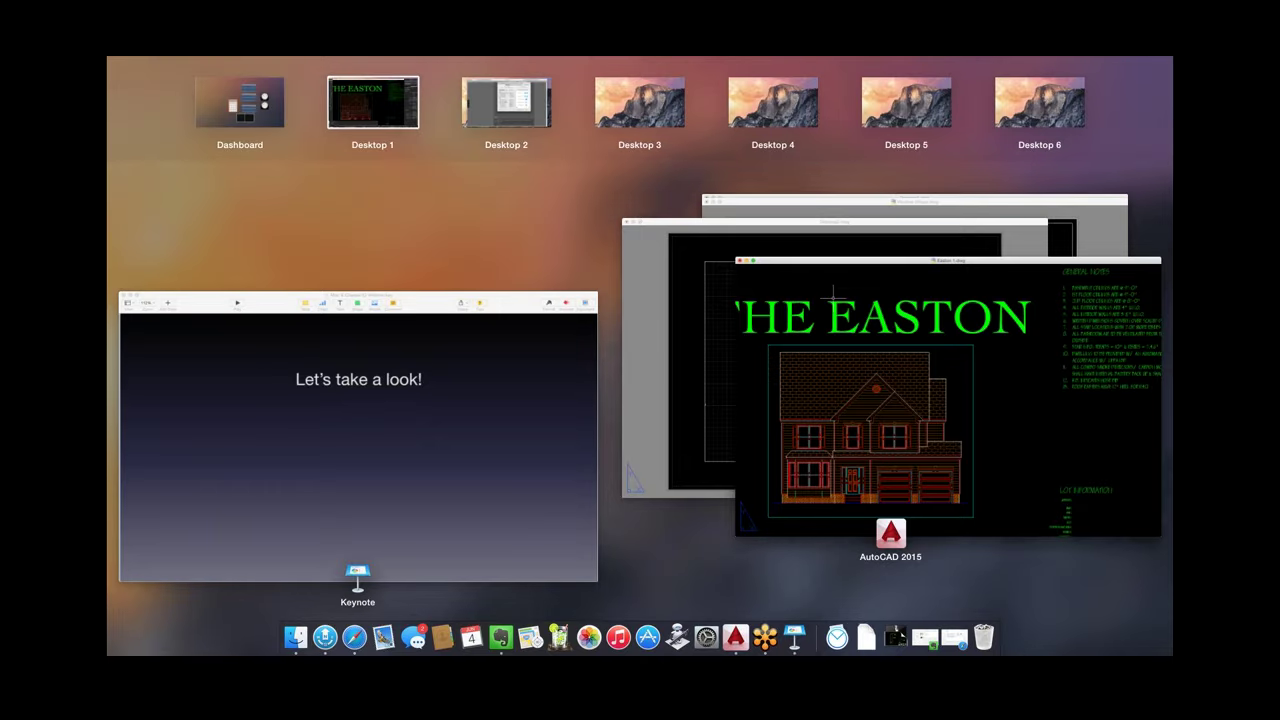
Exit Mission Control back to Easton 1.dwg's Sheet 1 cover layout.
key(Escape)
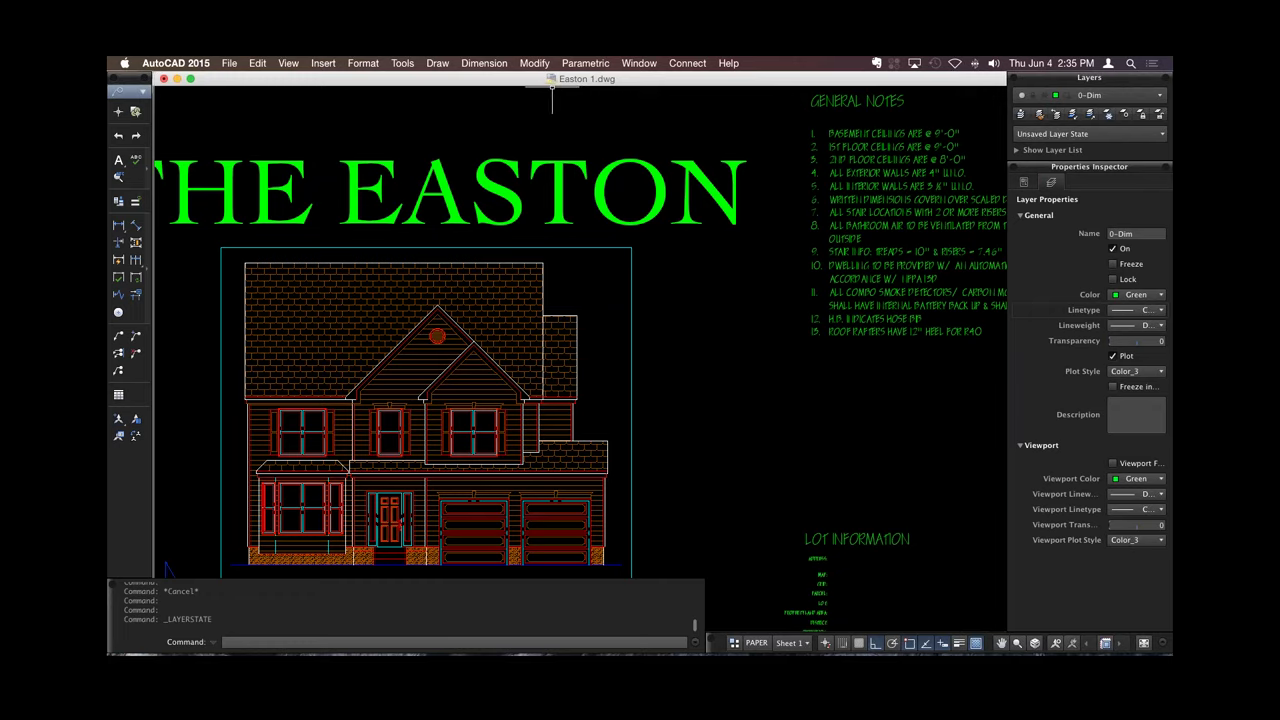
click(229, 63)
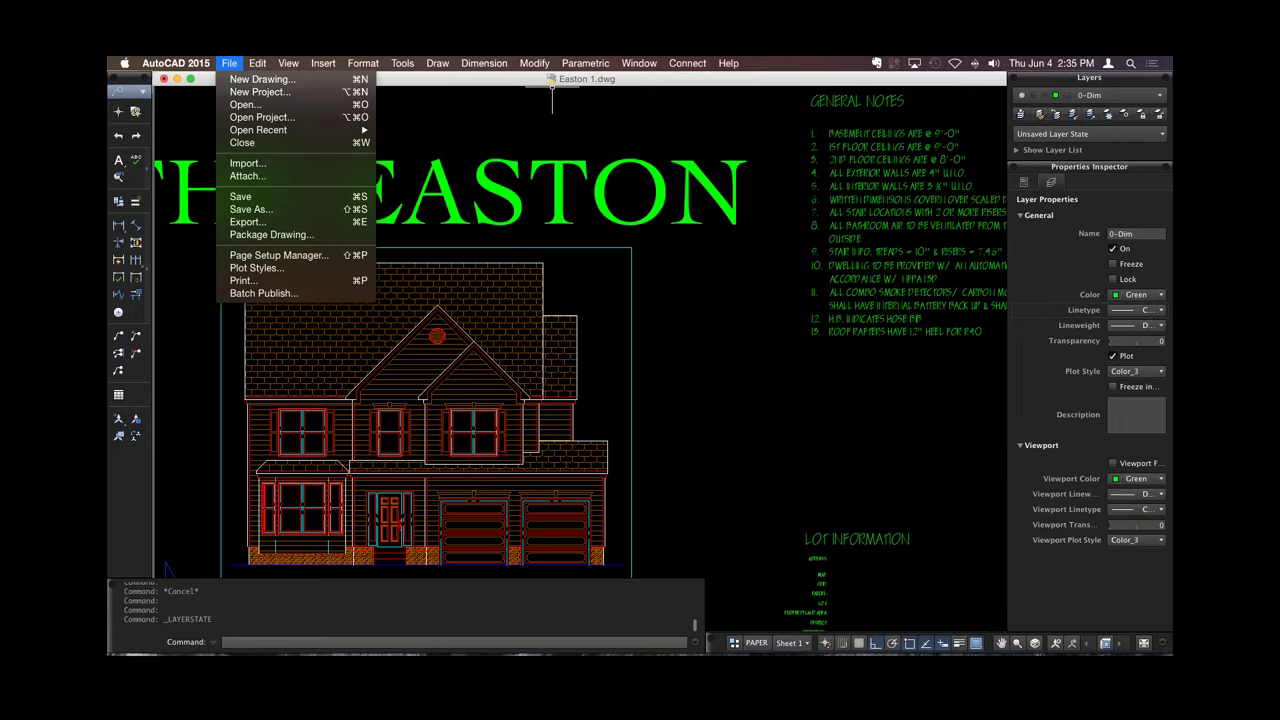
key(Escape)
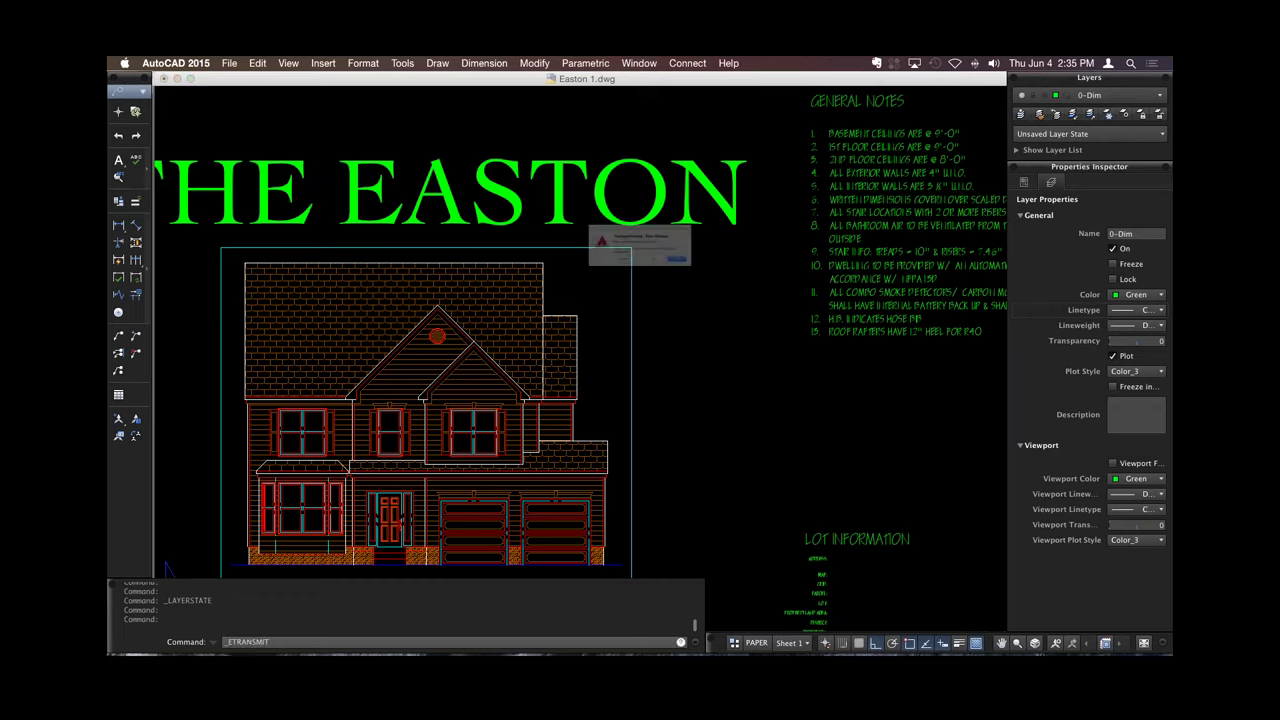
key(Return)
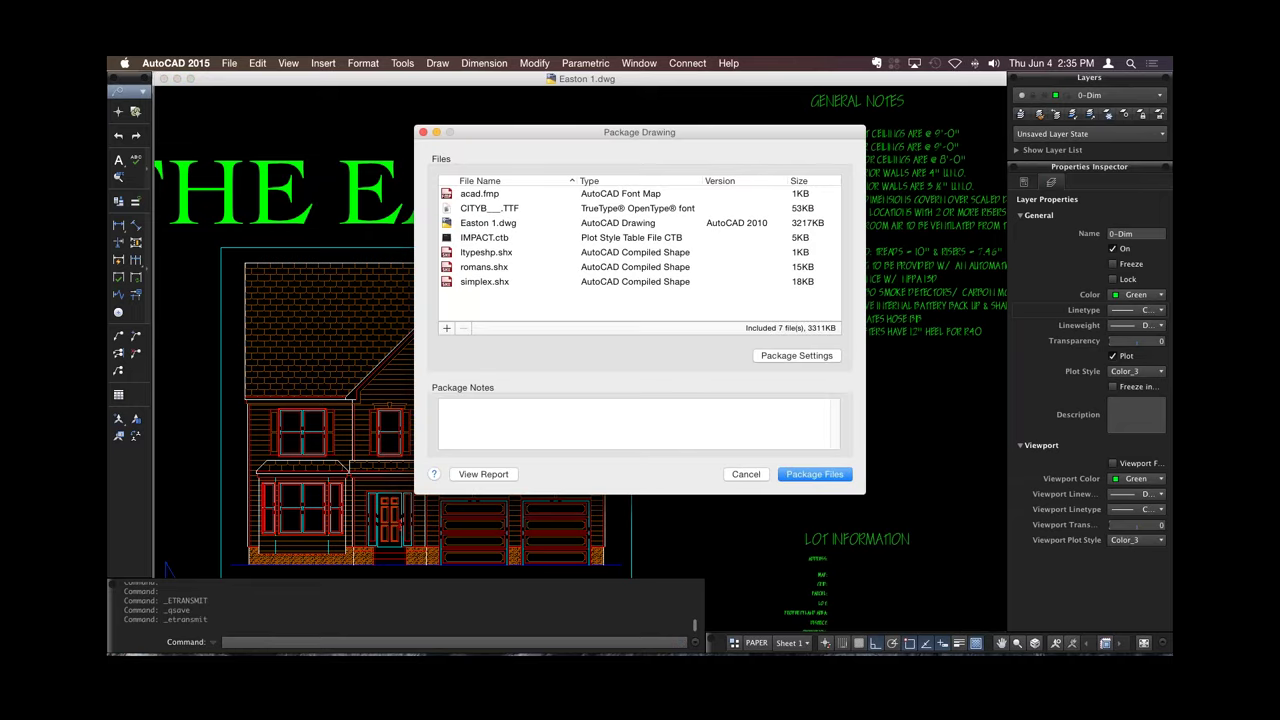
click(490, 208)
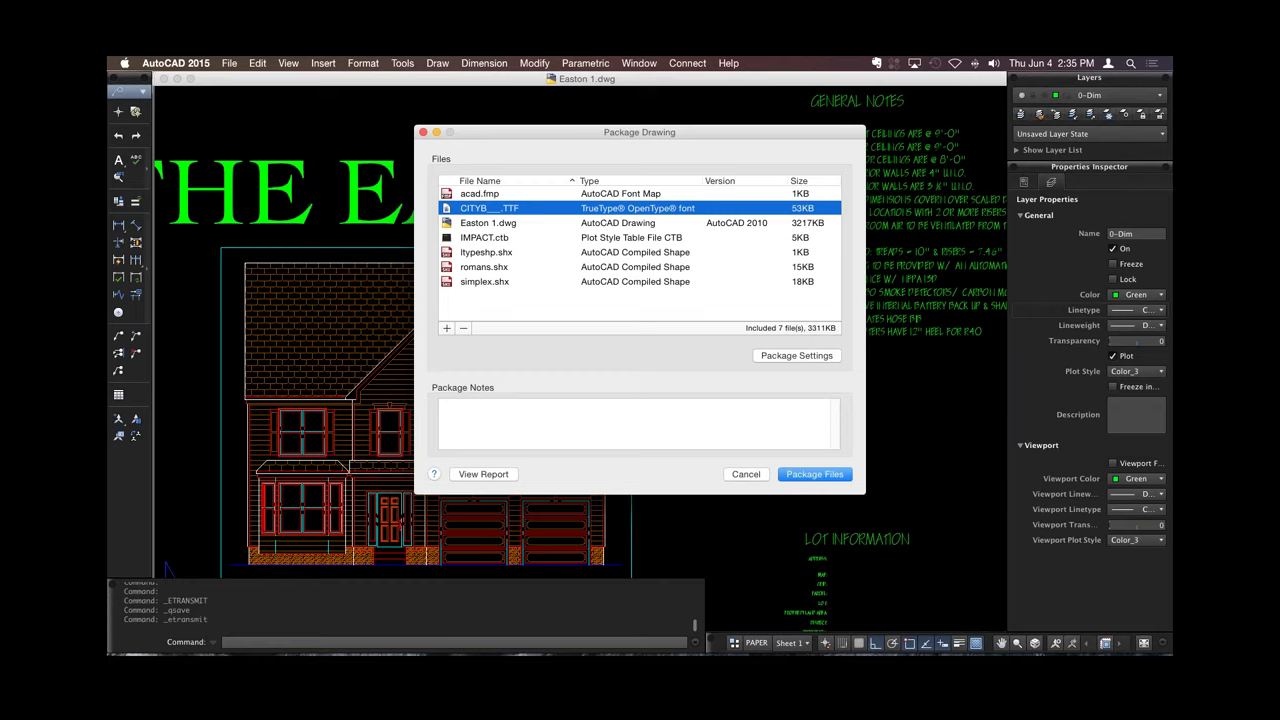
click(488, 222)
click(484, 237)
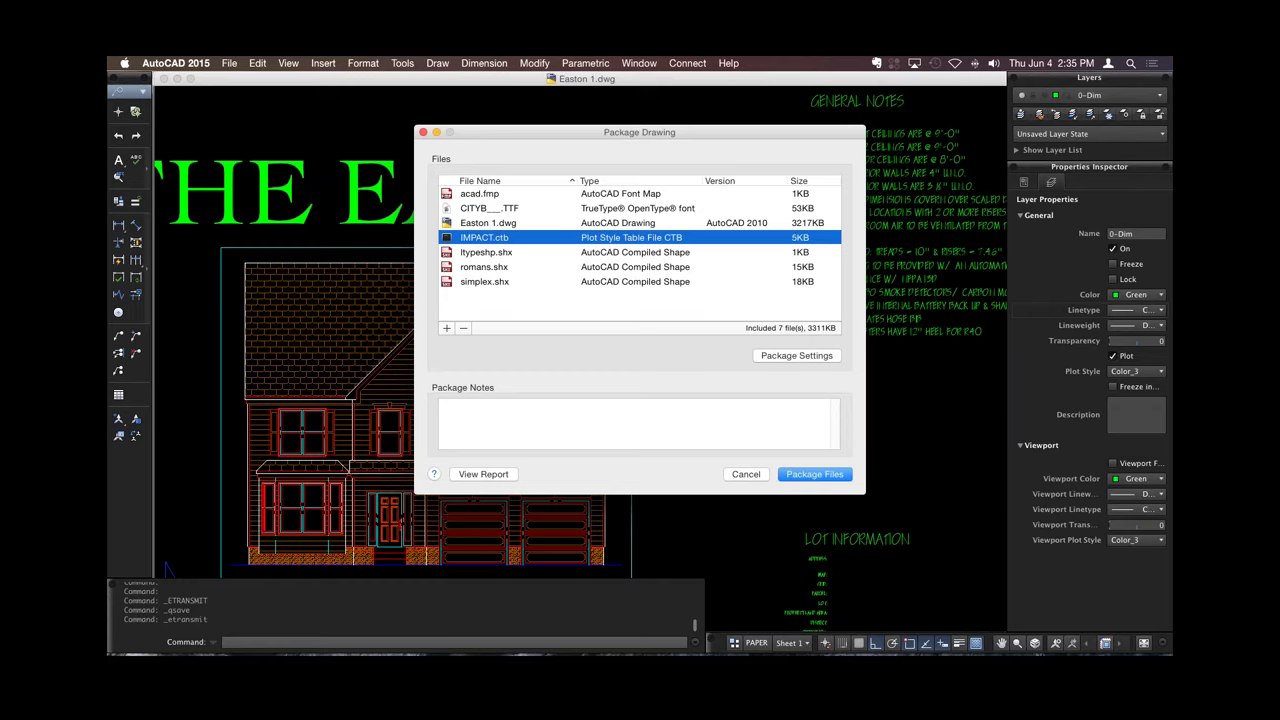
click(796, 355)
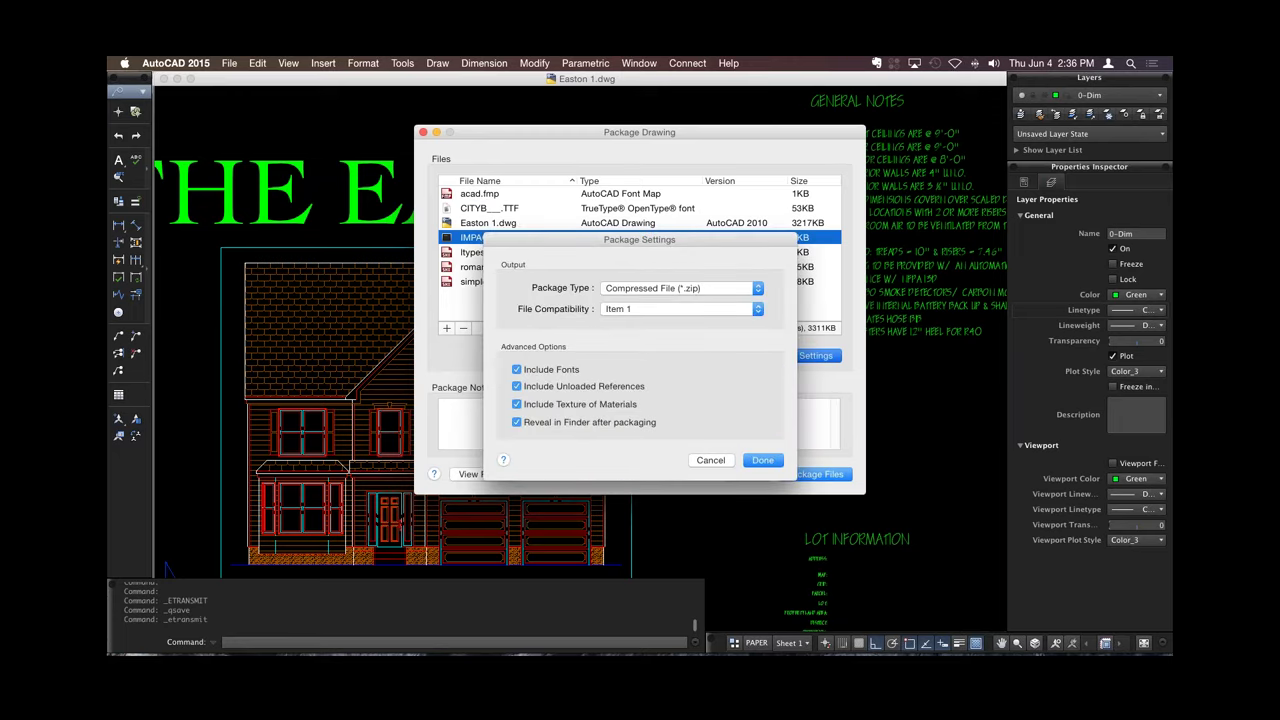
click(680, 288)
click(680, 288)
click(762, 460)
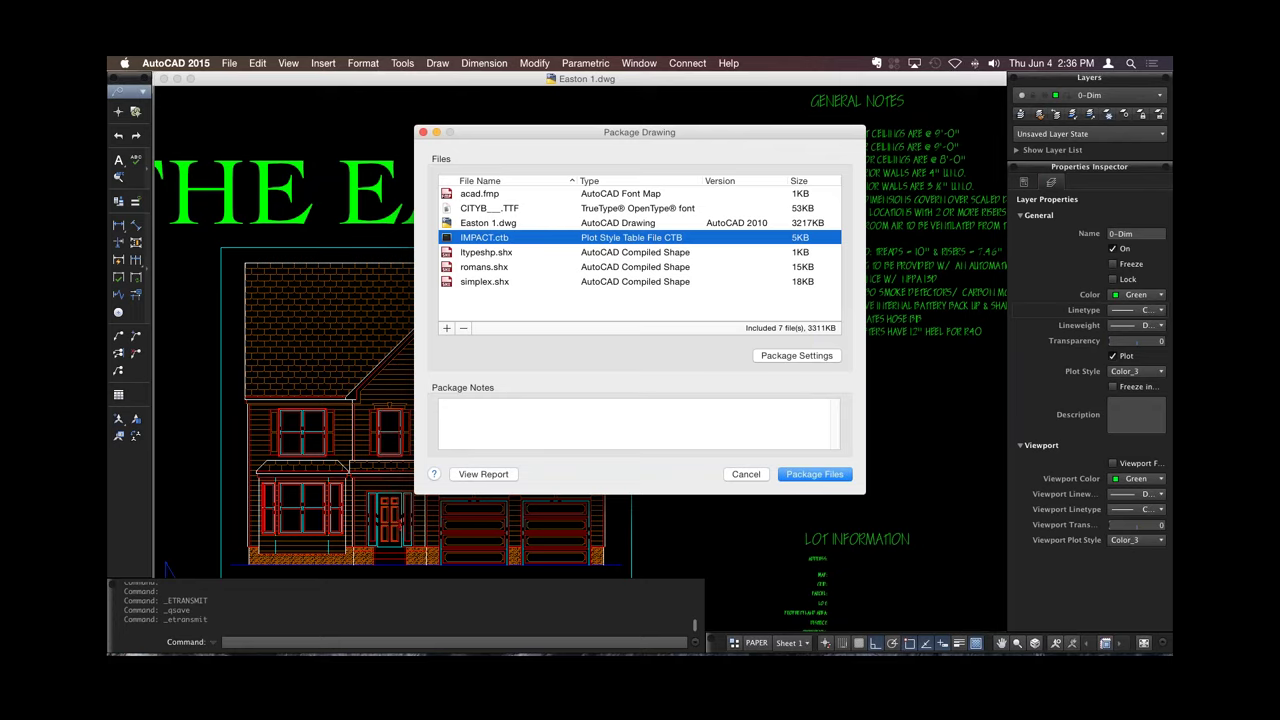
click(746, 474)
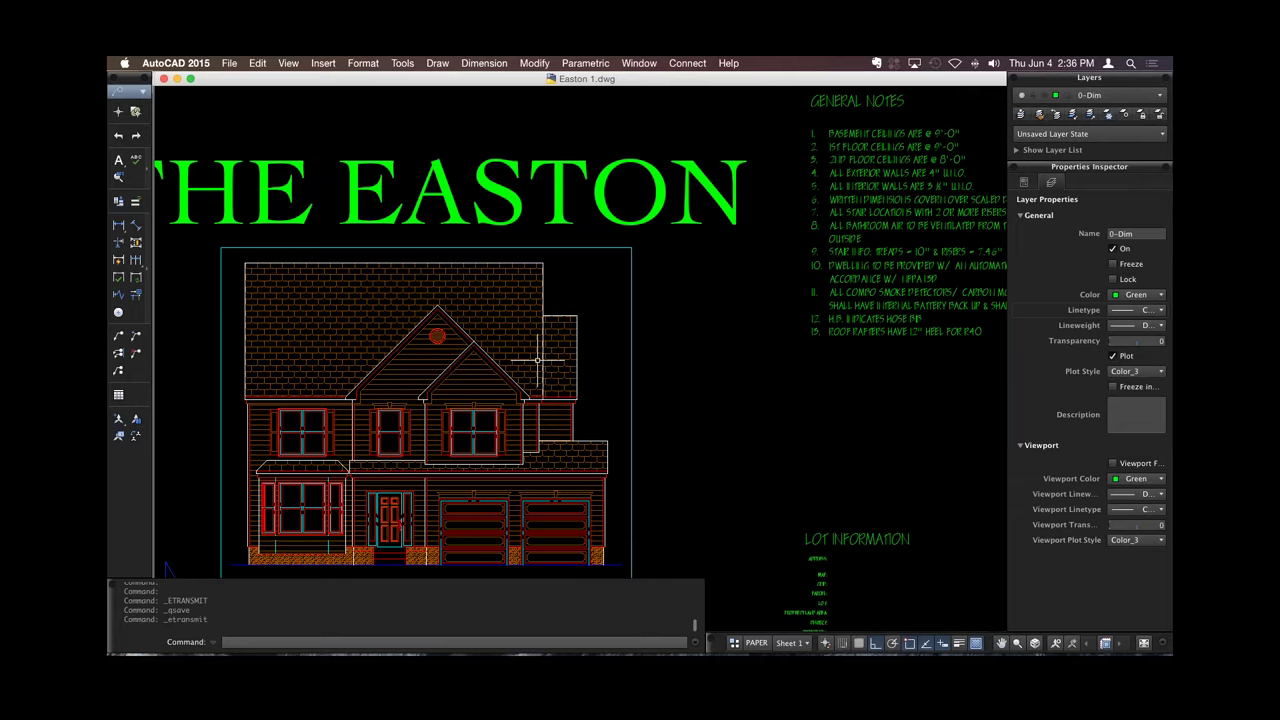
key(super+Tab)
key(super+Tab)
key(Escape)
Open AutoCAD 2015's Application Preferences on the General settings over Easton 1.dwg.
mouse_move(634, 640)
click(232, 158)
click(176, 63)
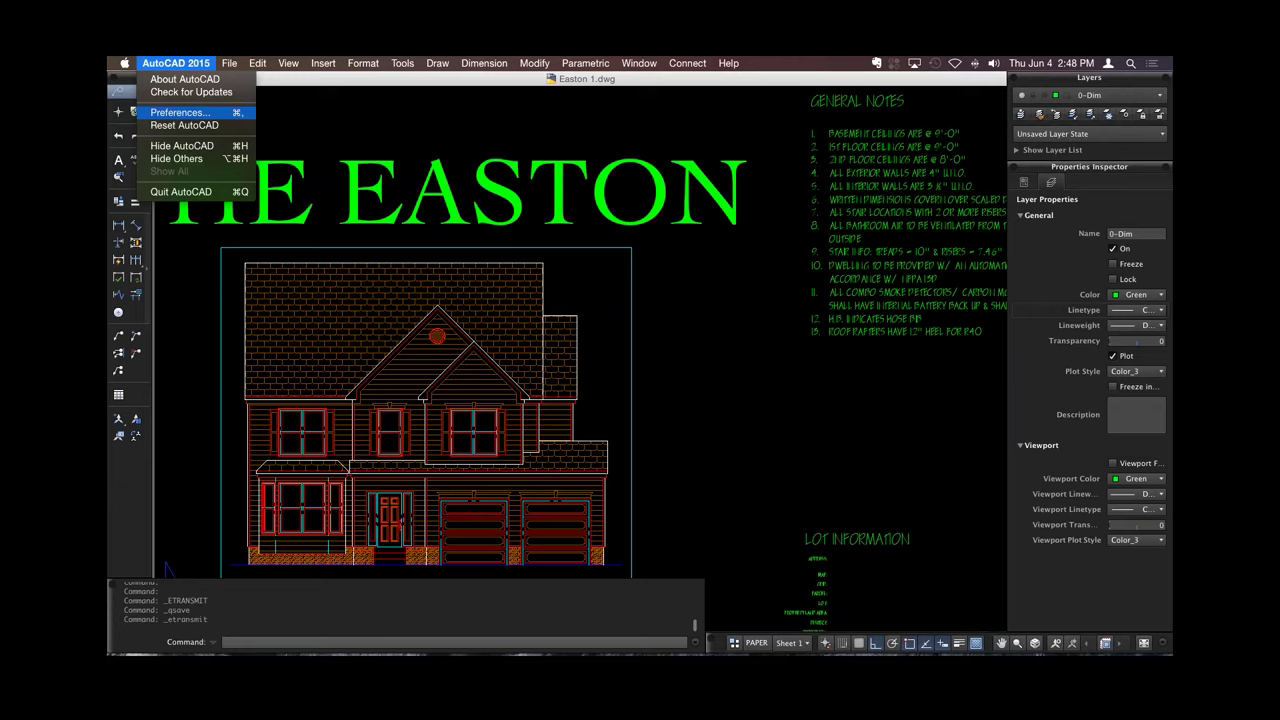
click(180, 112)
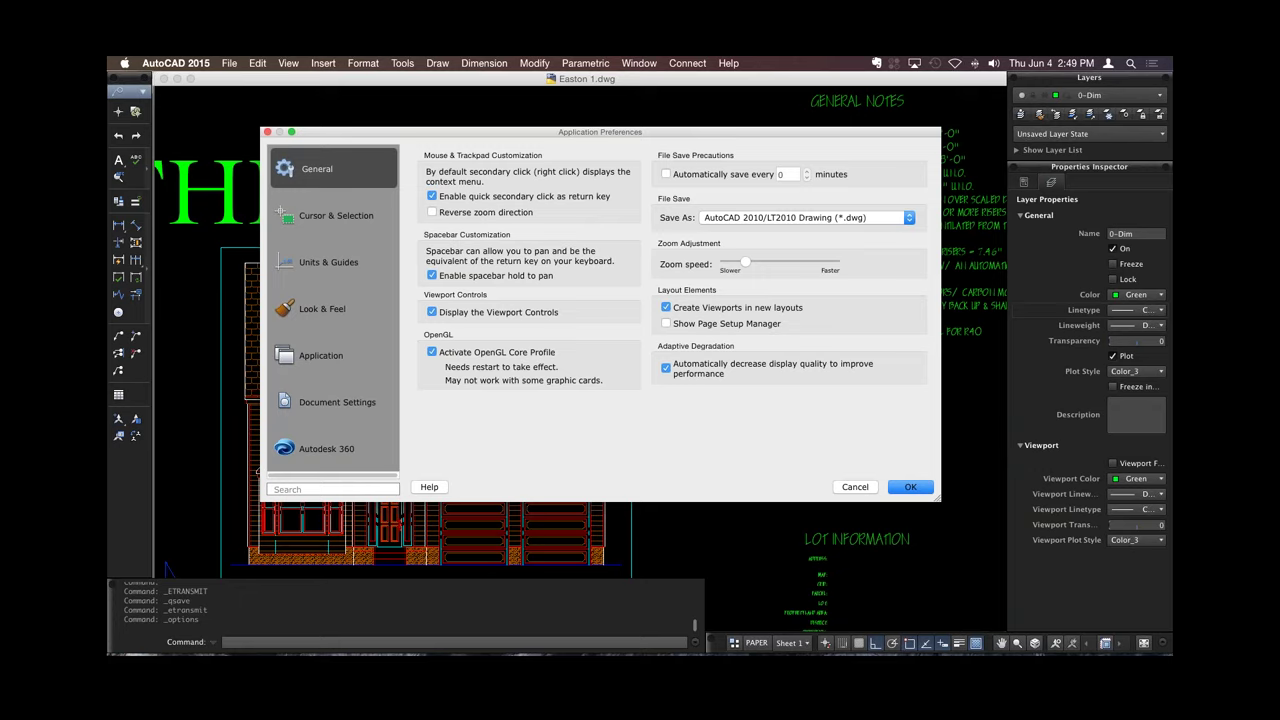
Cancel the Application Preferences dialog, leaving all settings unchanged.
click(855, 486)
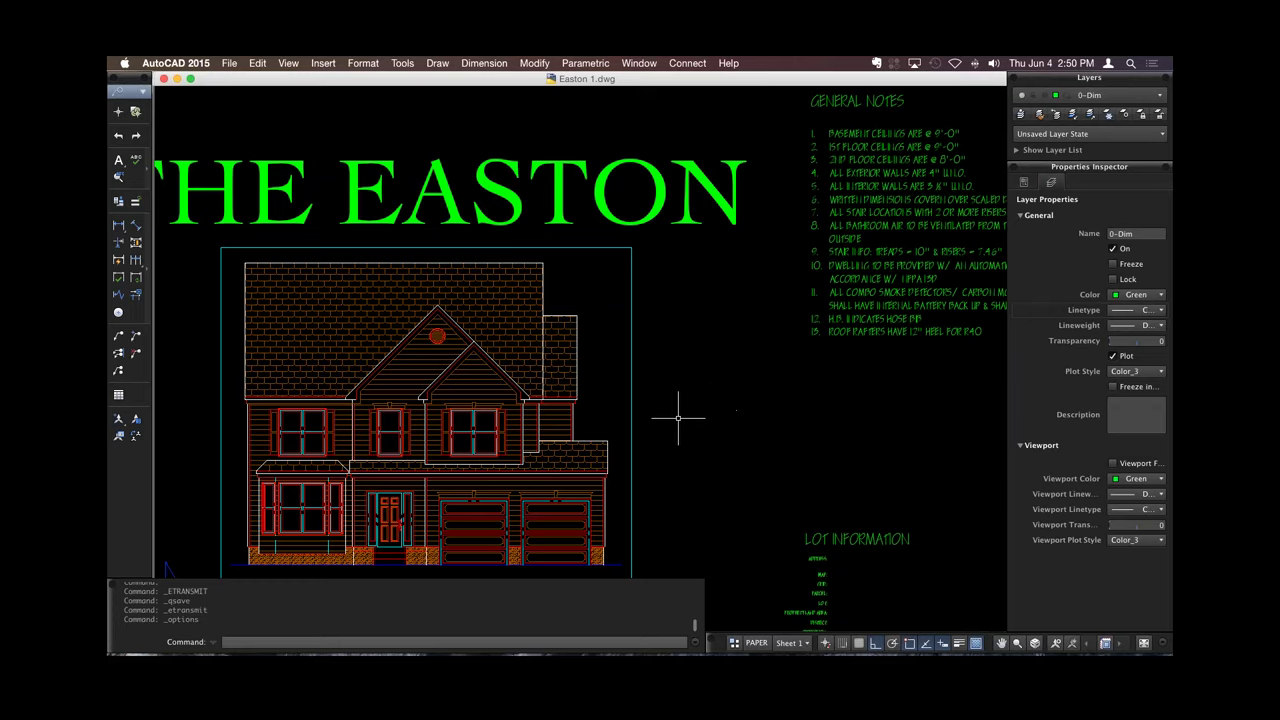
Select the cyan viewport framing the house front elevation on THE EASTON cover sheet.
click(631, 460)
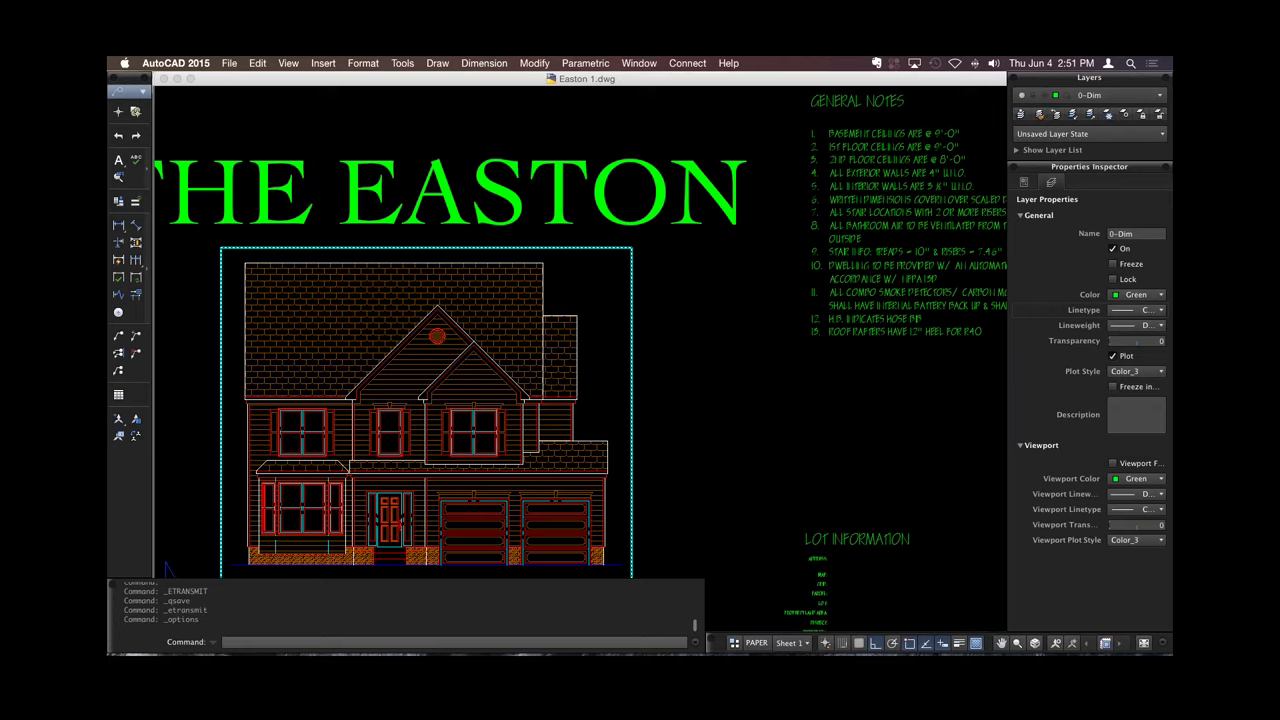
Commit the tool set name Tool Set1 and show the Customize dialog's Menus page.
key(XF86AudioRaiseVolume)
key(XF86AudioRaiseVolume)
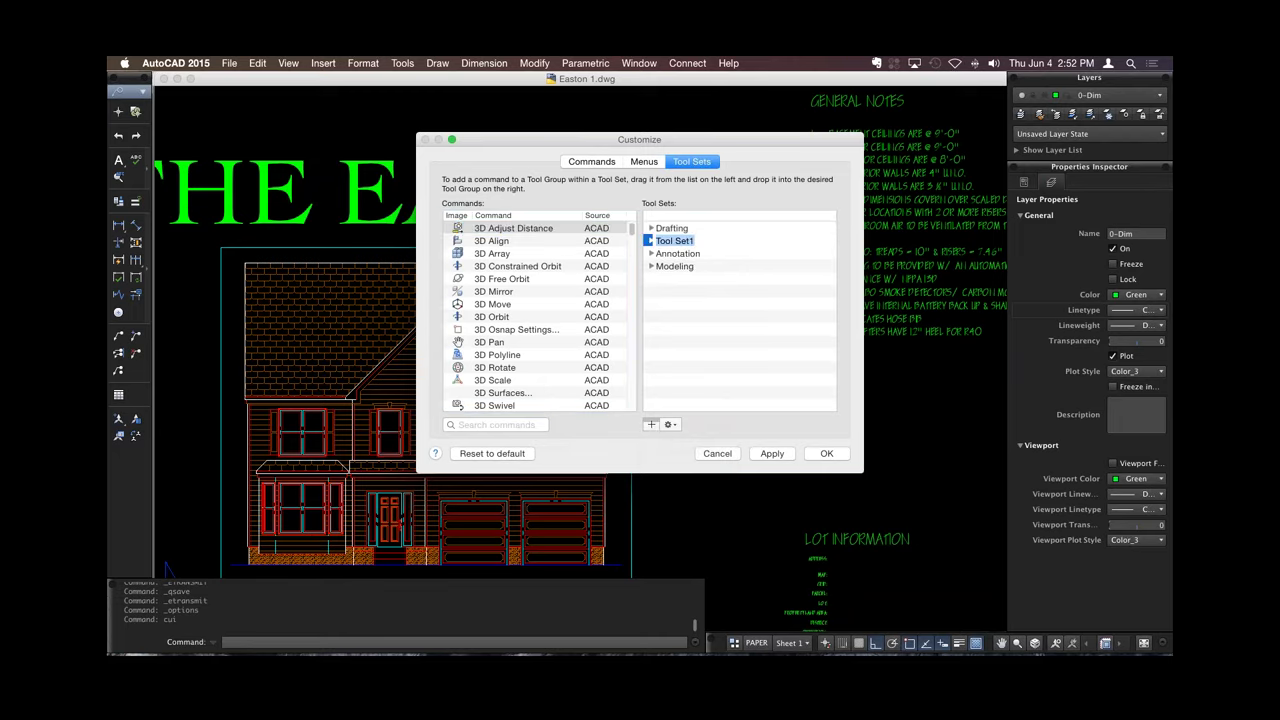
key(Return)
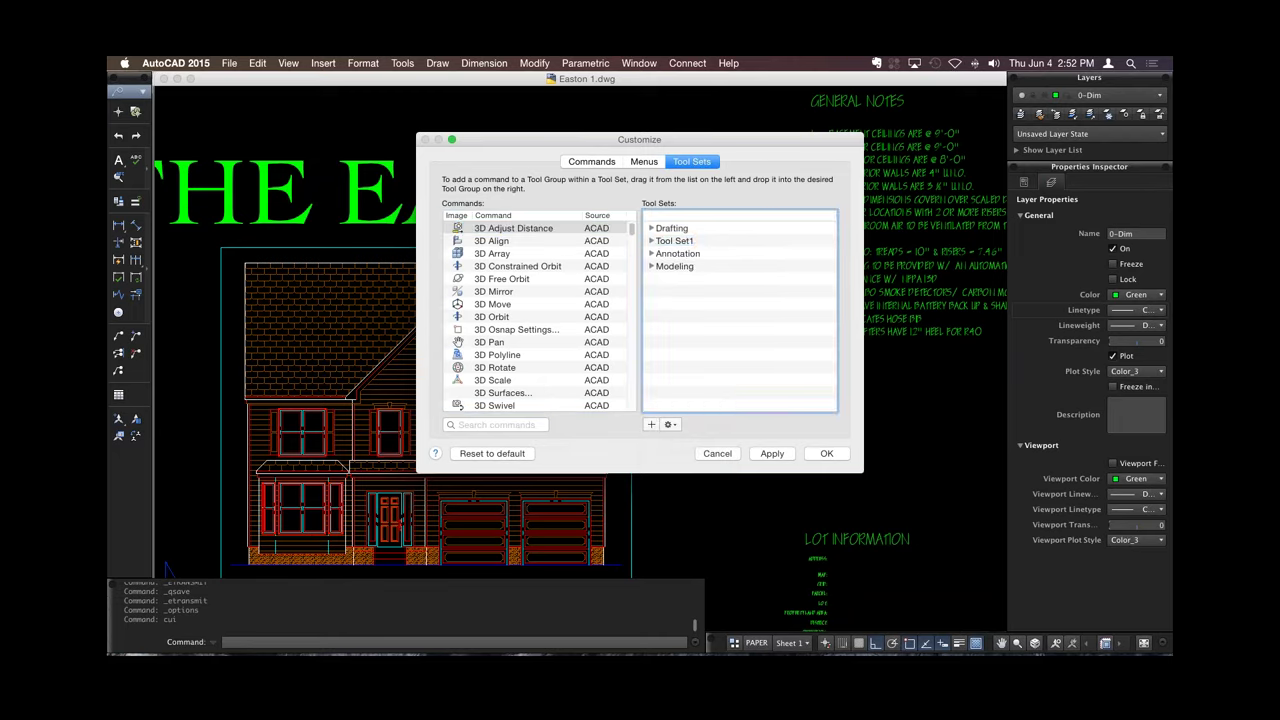
click(644, 161)
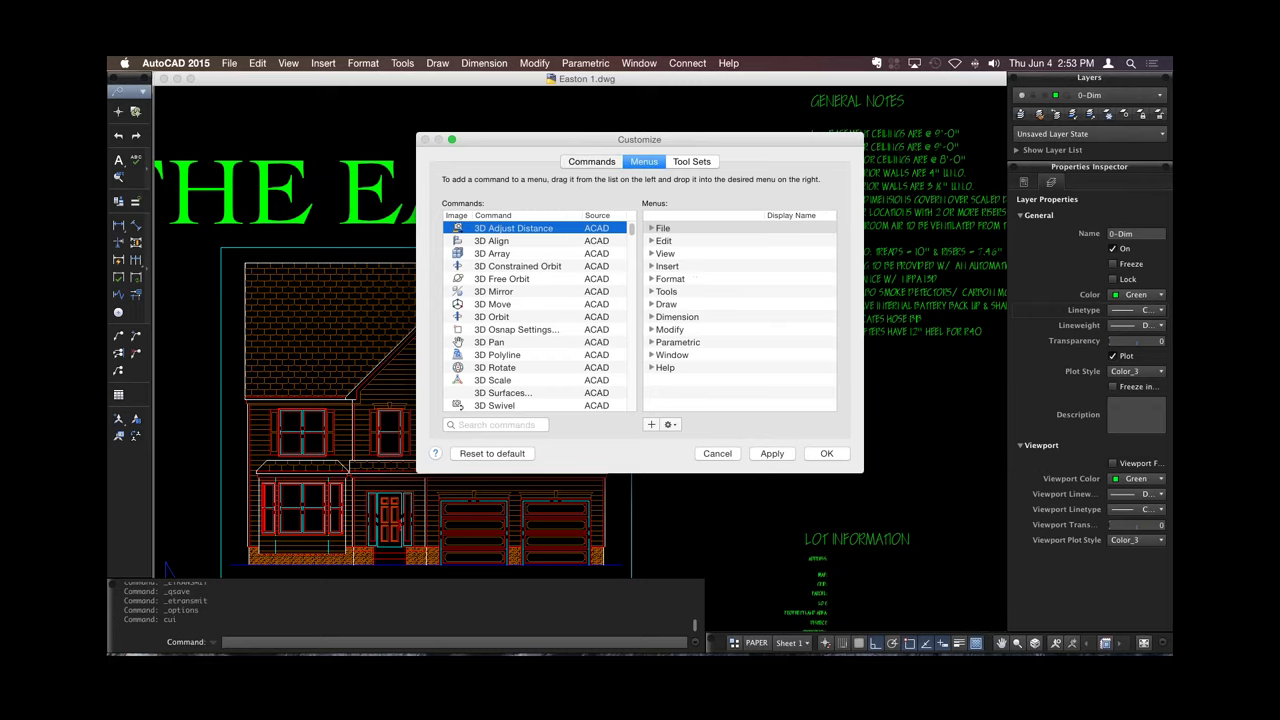
View the 3D Adjust Distance command properties on the Commands tab, then close Customize with OK.
click(591, 161)
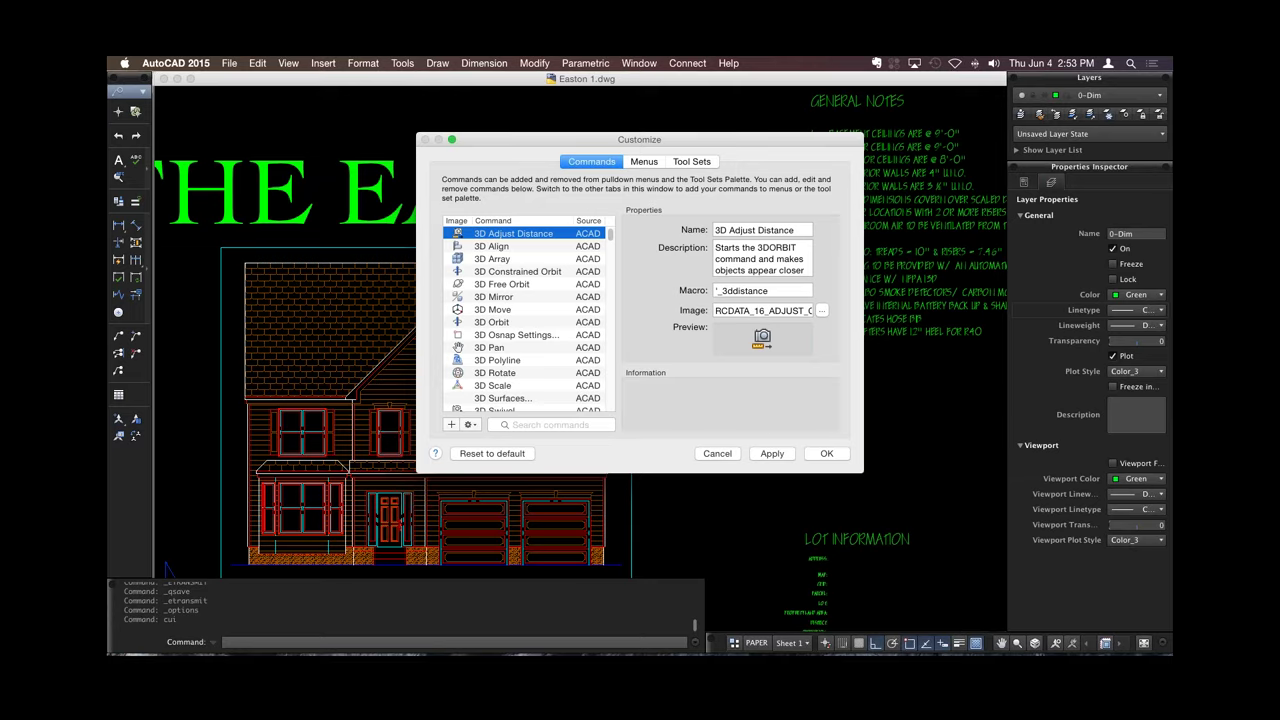
click(825, 453)
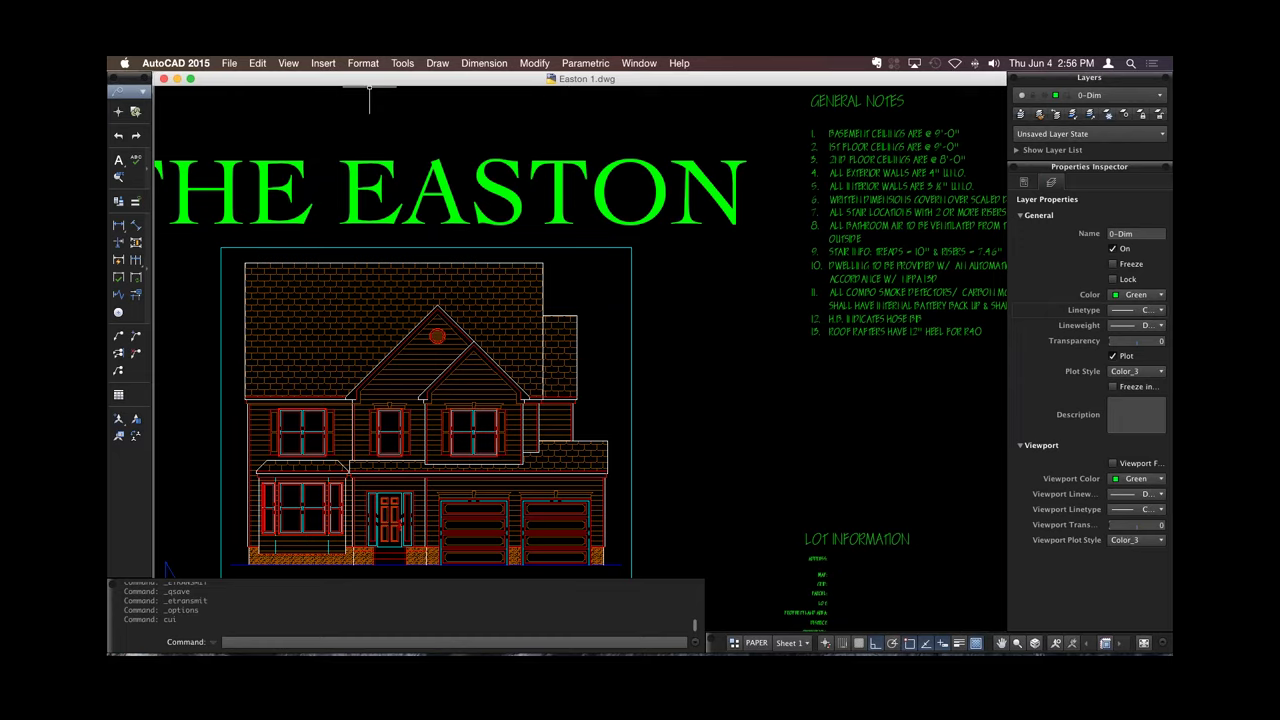
Use File > Open to bring up the Select File dialog on the Easton folder.
click(229, 63)
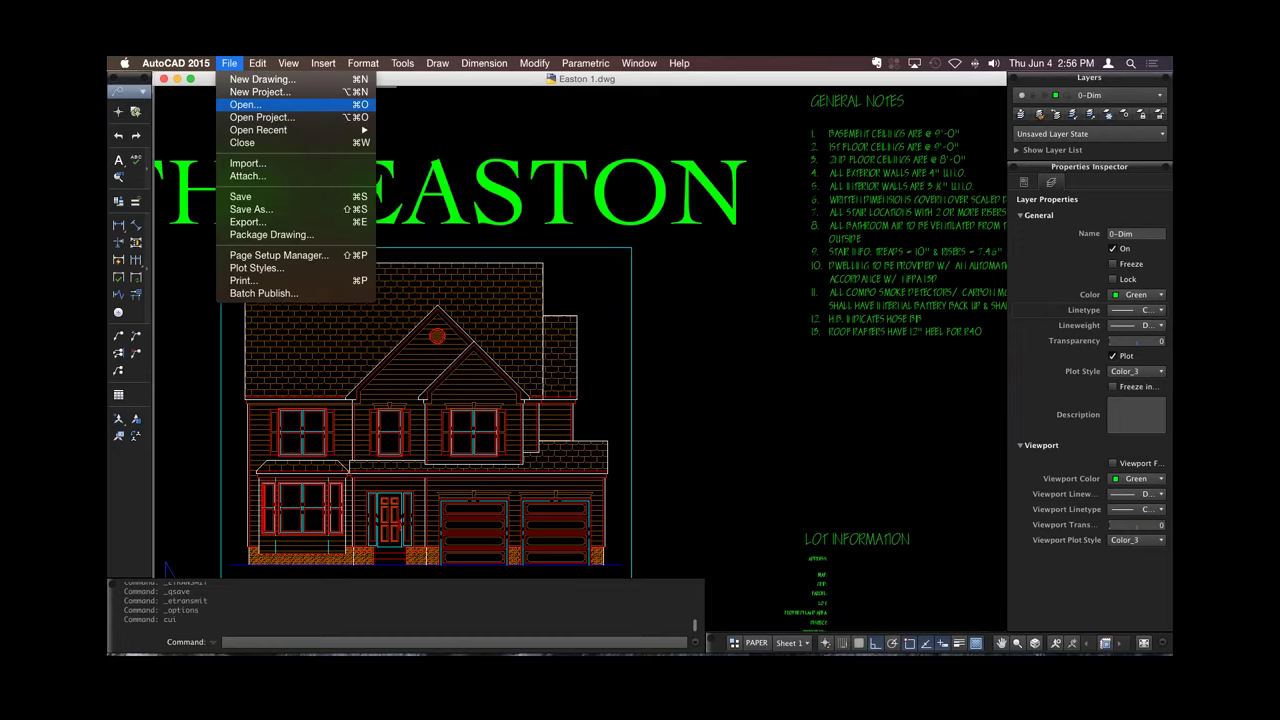
click(369, 103)
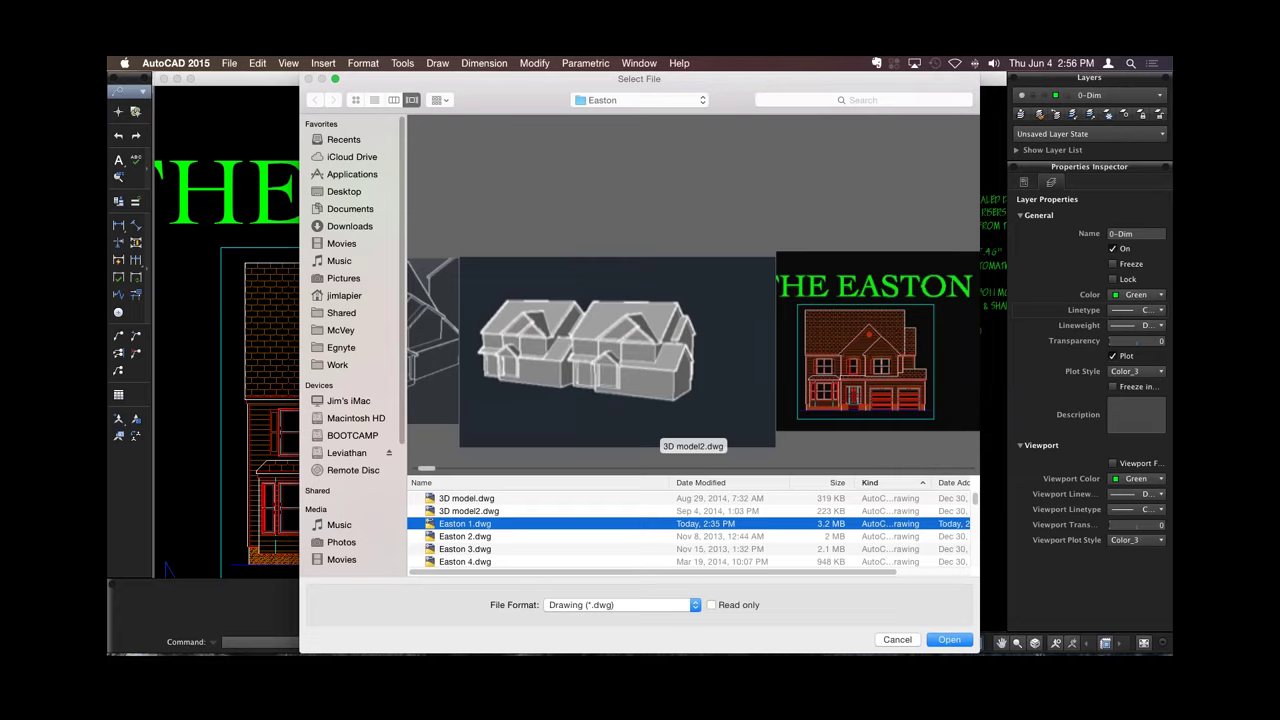
Open 3D model2.dwg, orbit the house, and shade it Realistic, then Conceptual.
double_click(625, 440)
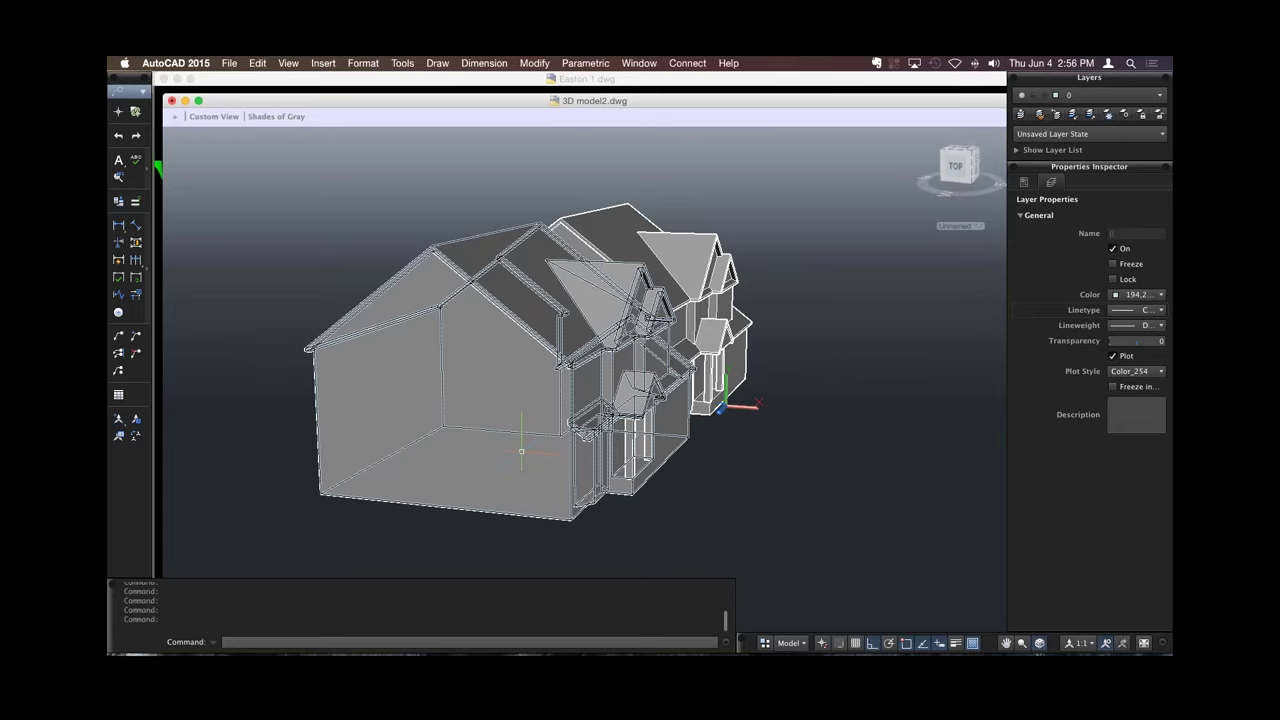
shift+middle_drag(521, 452, 726, 341)
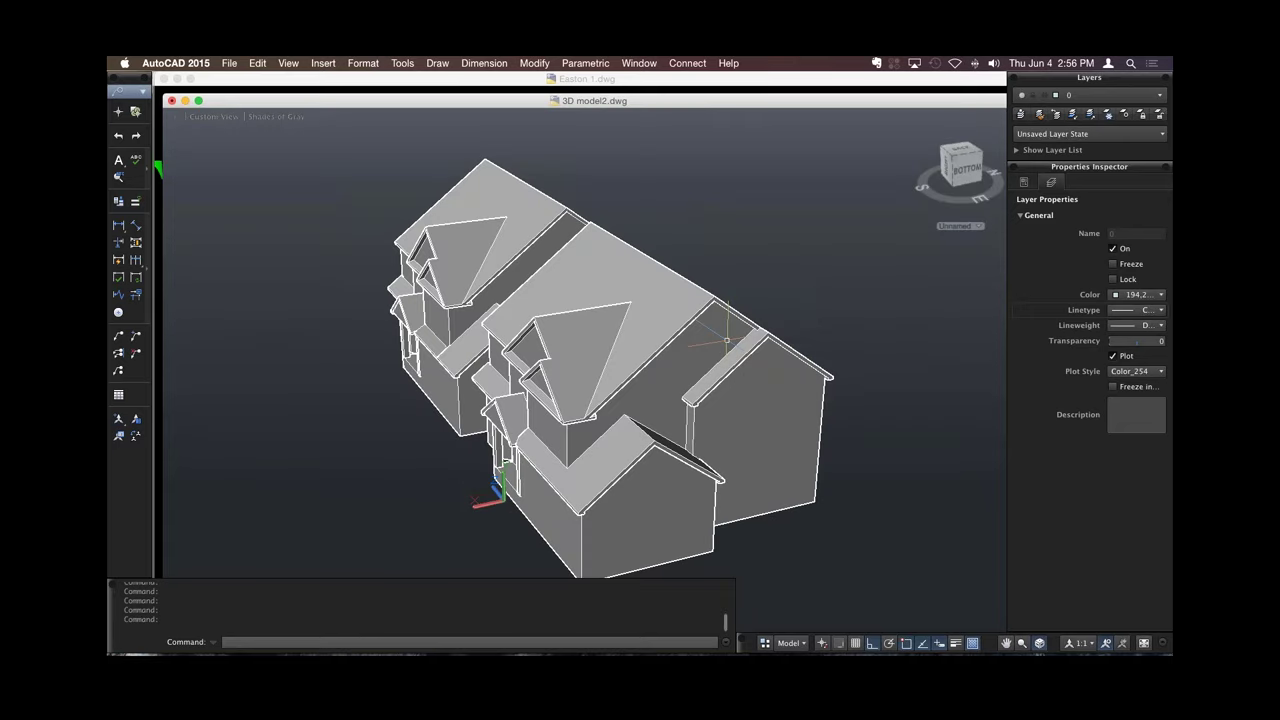
click(276, 116)
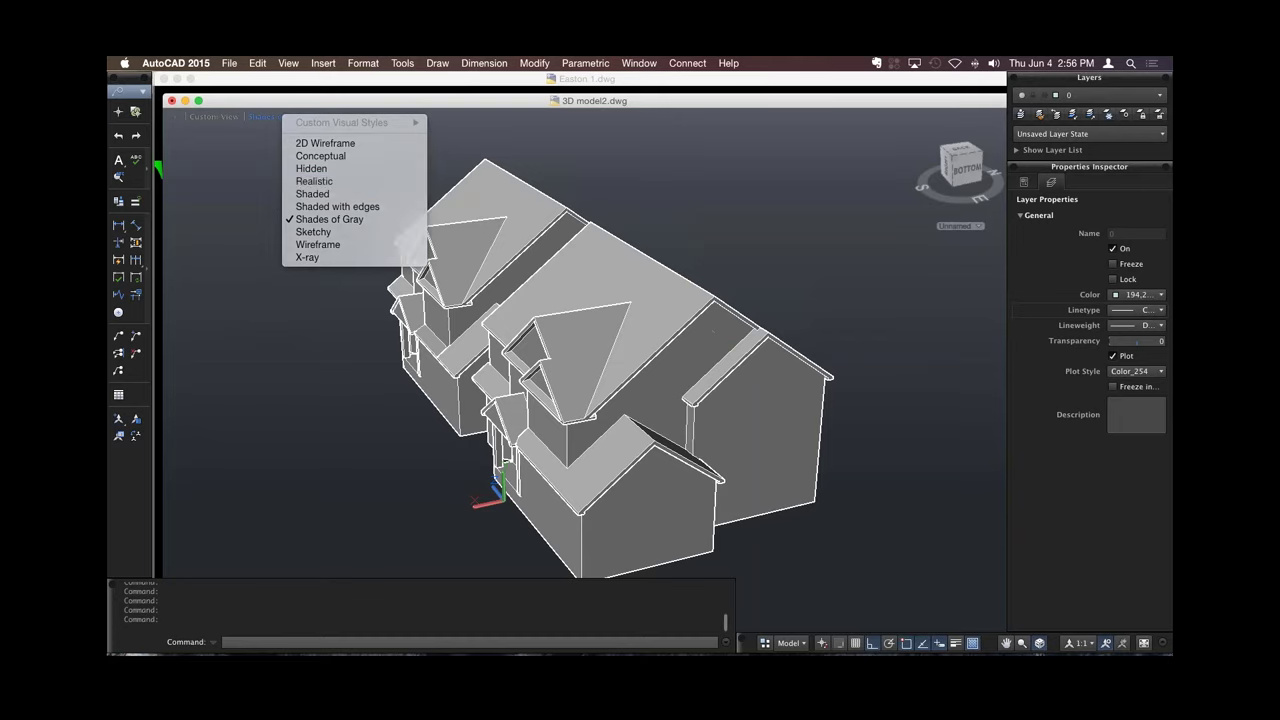
click(314, 181)
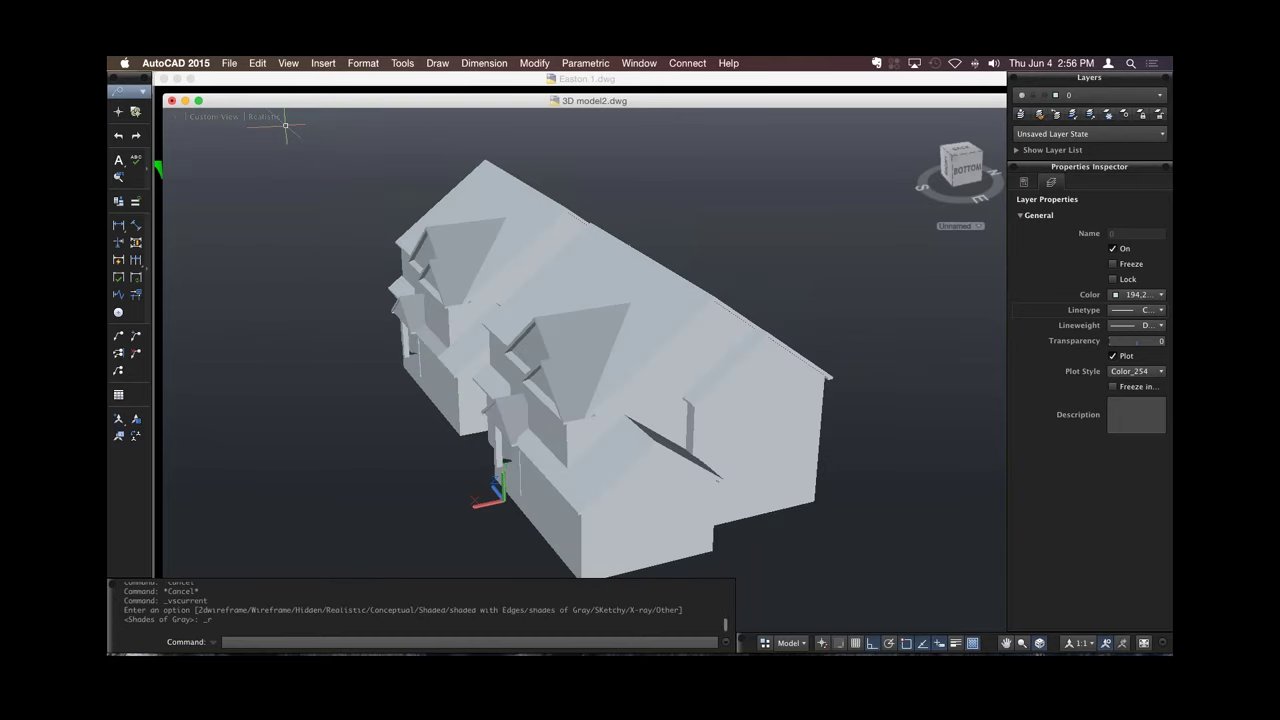
click(264, 116)
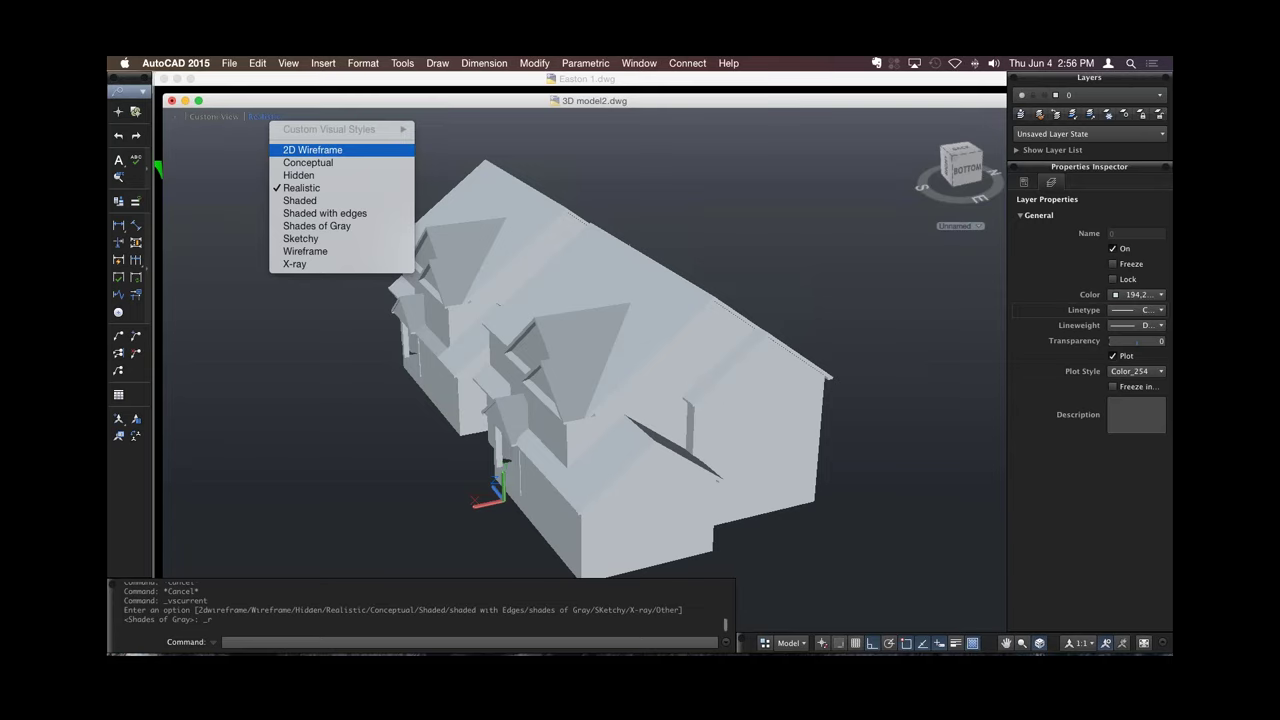
key(Return)
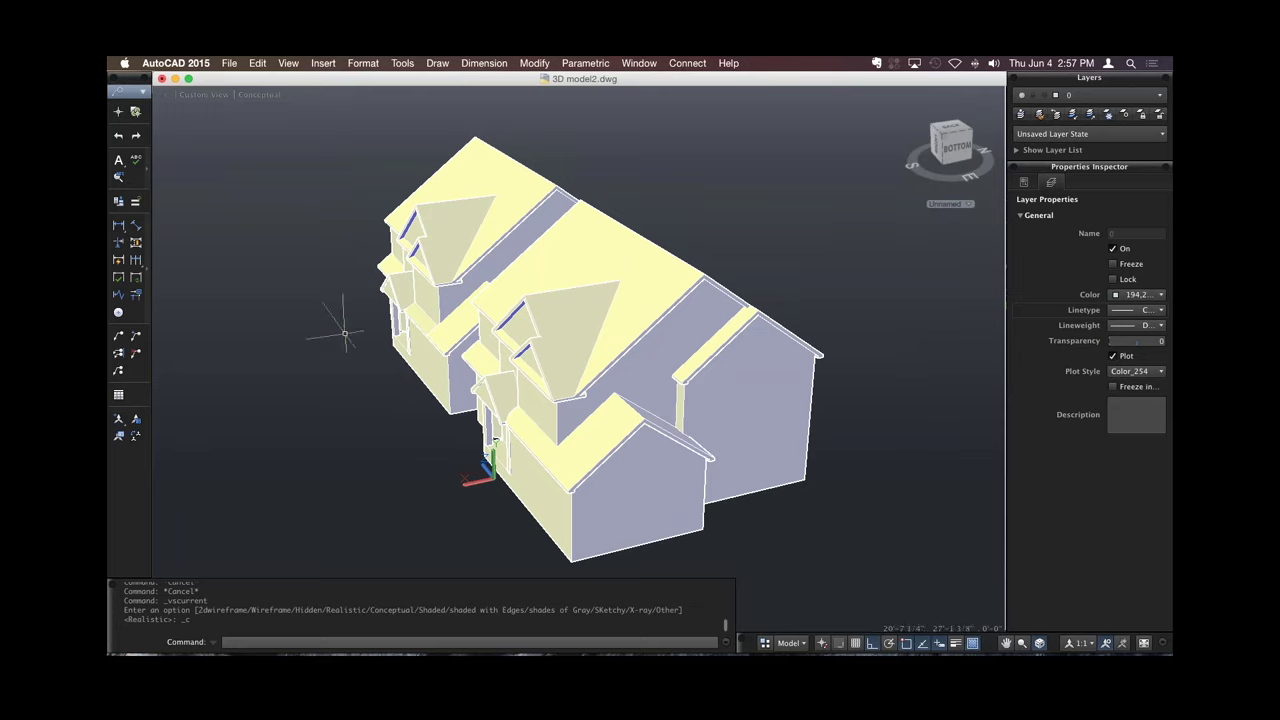
Orbit the house to a front perspective and select the left house block.
shift+middle_drag(345, 333, 346, 352)
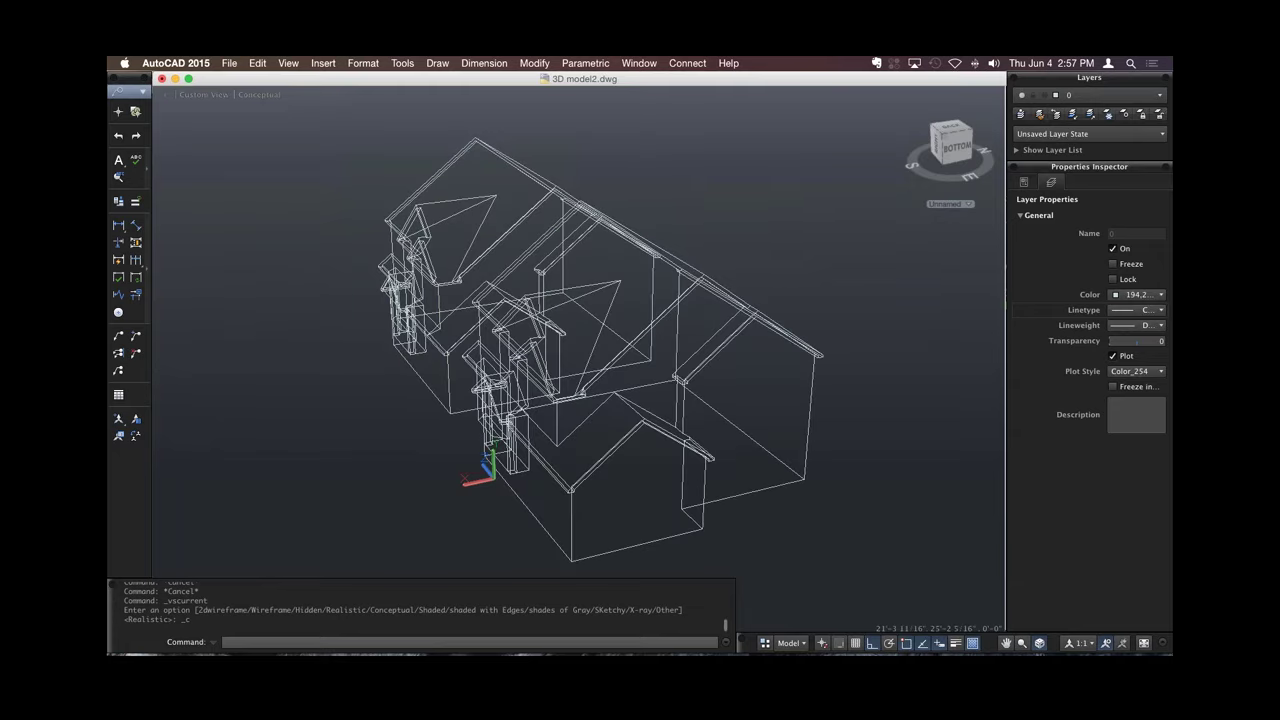
shift+middle_drag(346, 352, 342, 347)
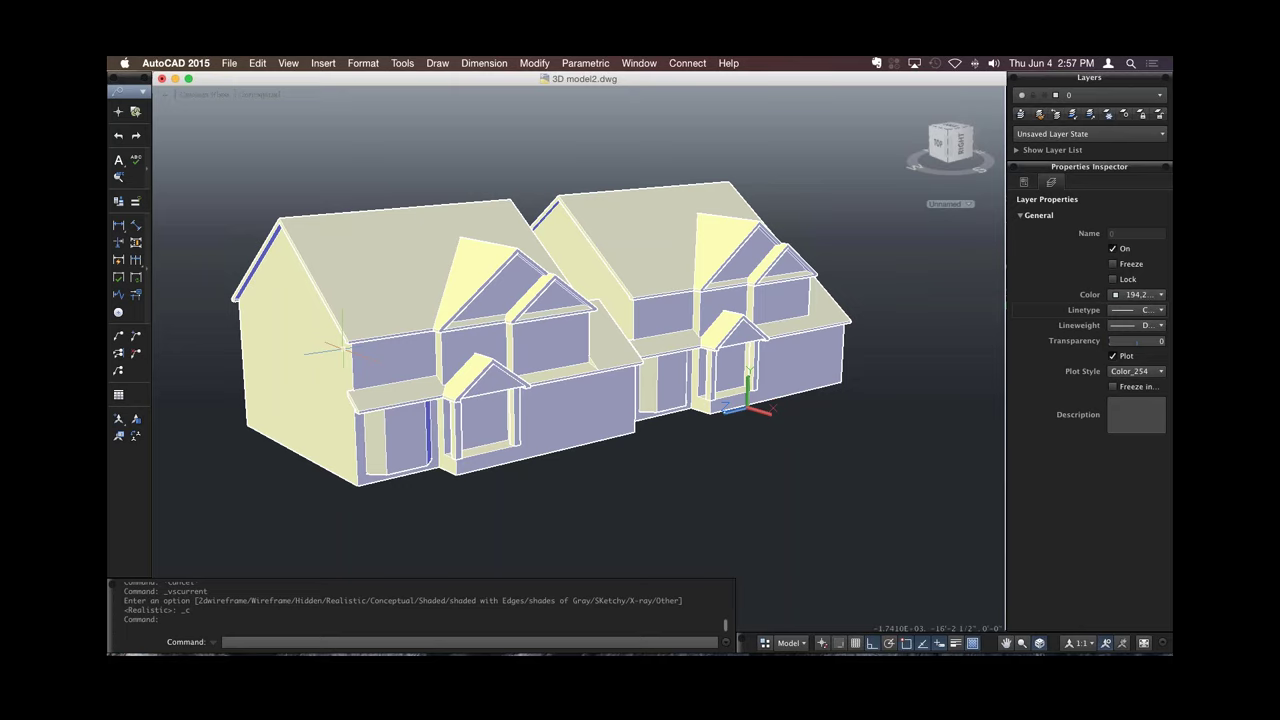
click(570, 333)
click(402, 63)
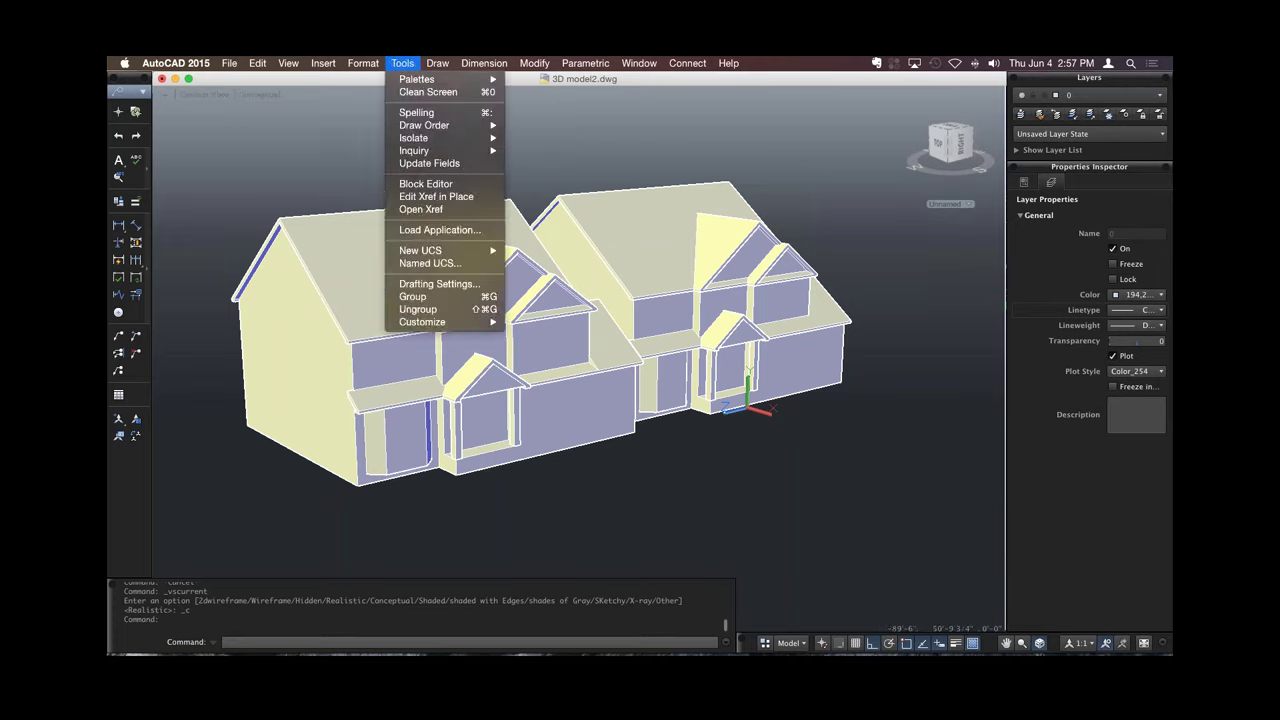
mouse_move(534, 63)
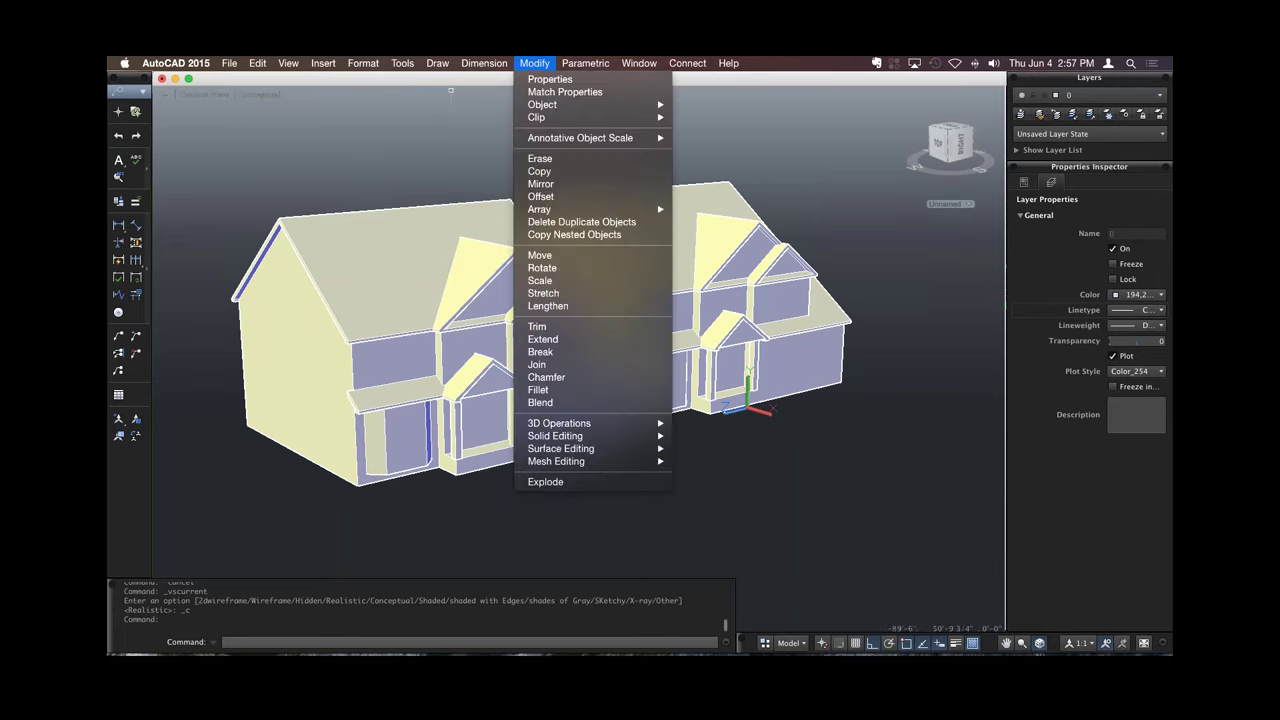
key(Escape)
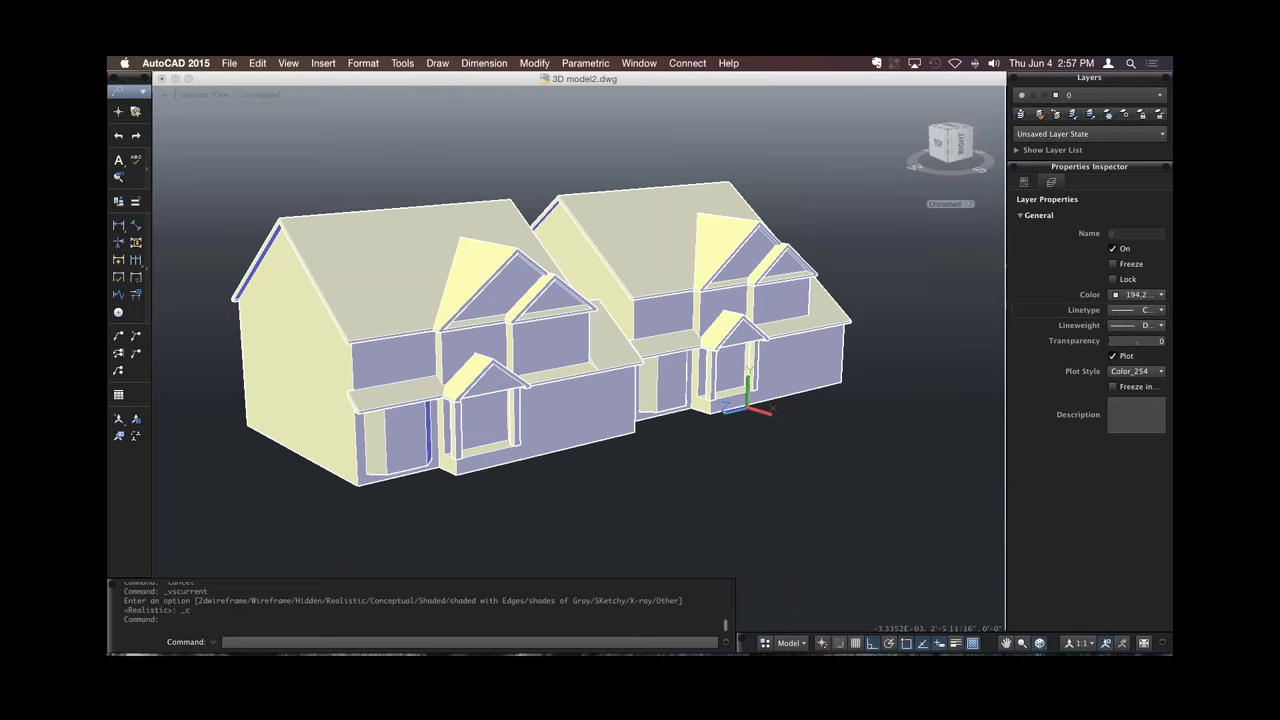
click(422, 170)
Switch to the Layout1 sheet showing the shaded house in a viewport.
click(789, 642)
click(816, 578)
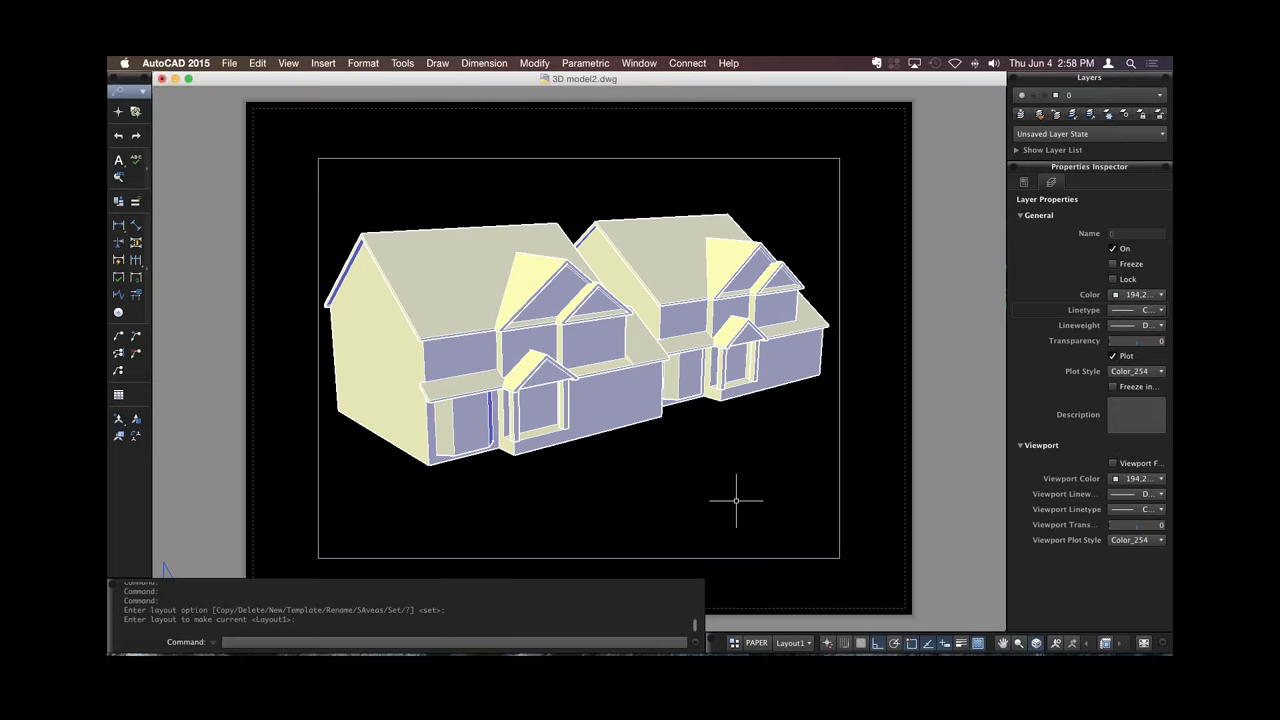
mouse_move(743, 650)
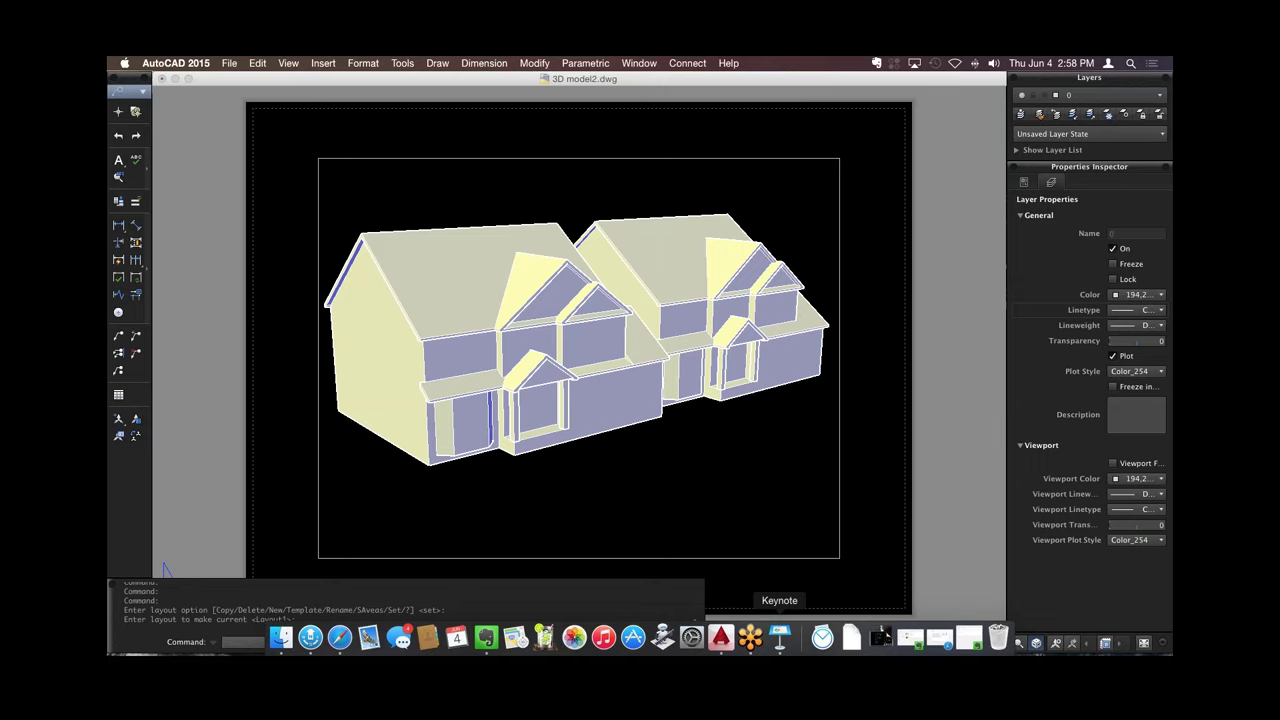
Switch to Keynote to display the presenter's contact slide from the Mac & Cheese IQ Webinar deck.
click(779, 637)
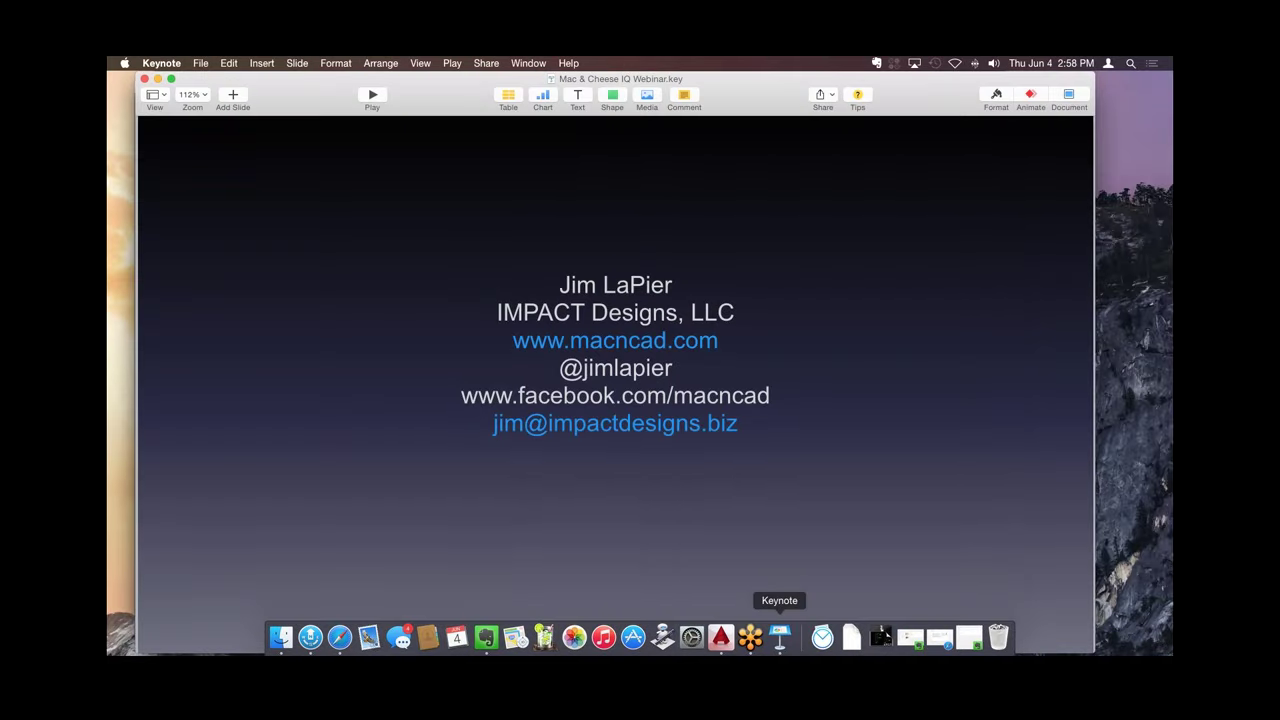